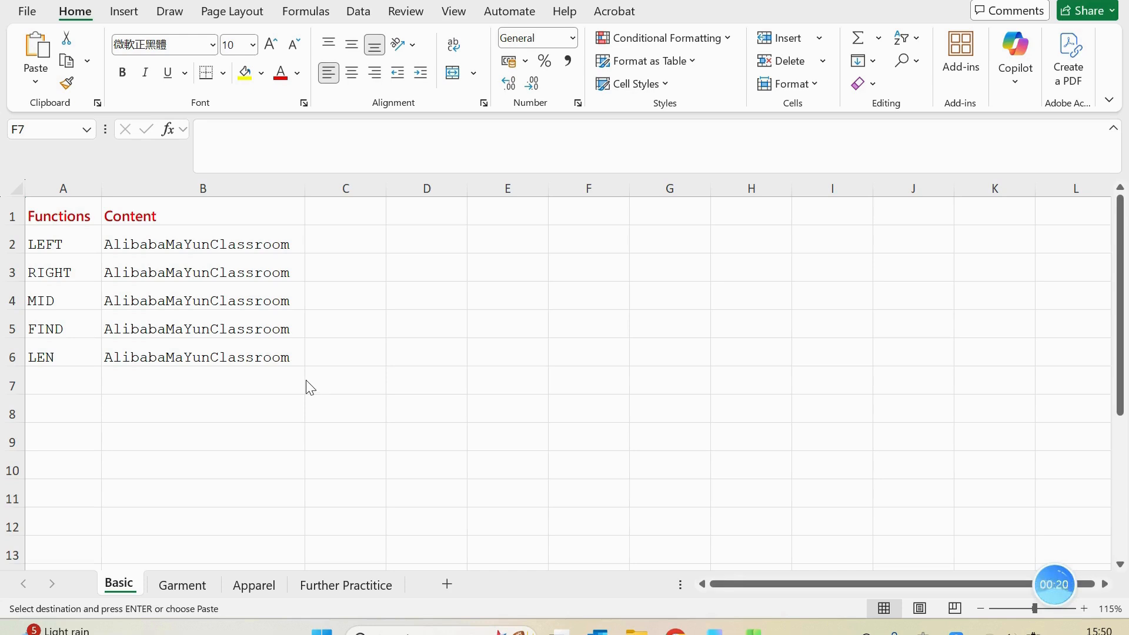
Enter the formula =LEFT(B2,7) in cell C2 to extract the first seven characters of B2
{"action": "double_click", "coordinate": [373, 242]}
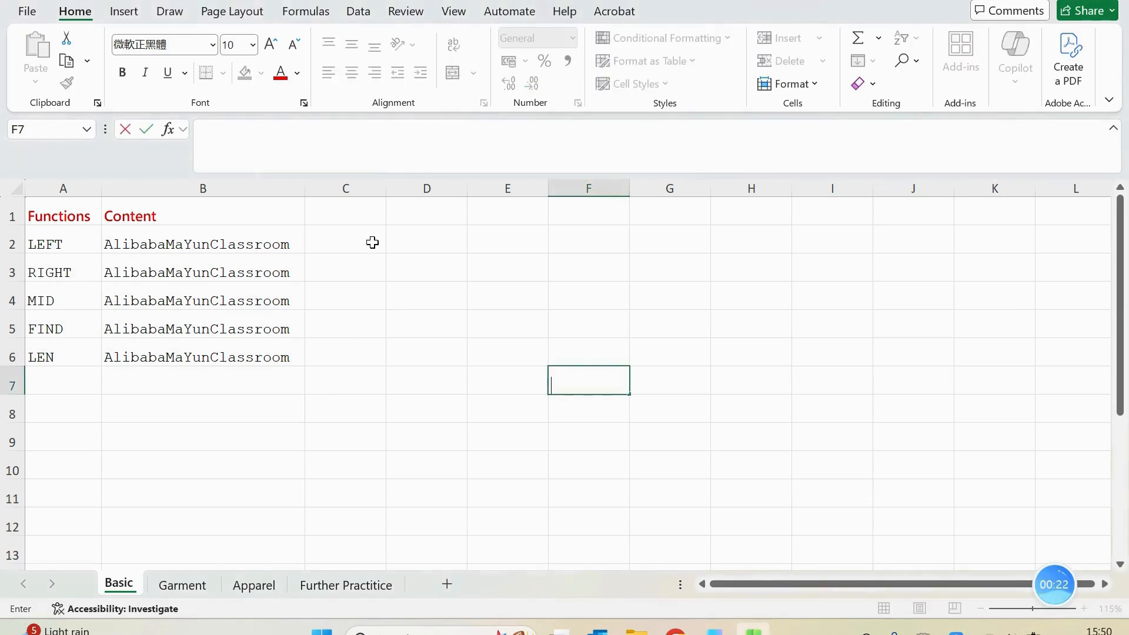
{"action": "left_click", "coordinate": [366, 246]}
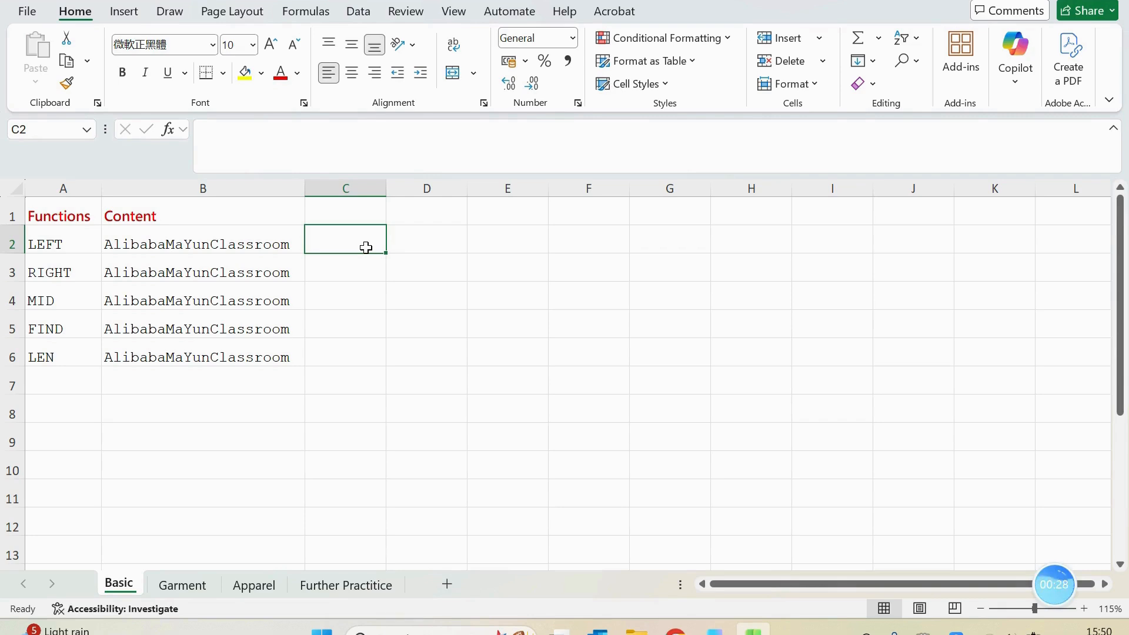
{"action": "left_click", "coordinate": [121, 243]}
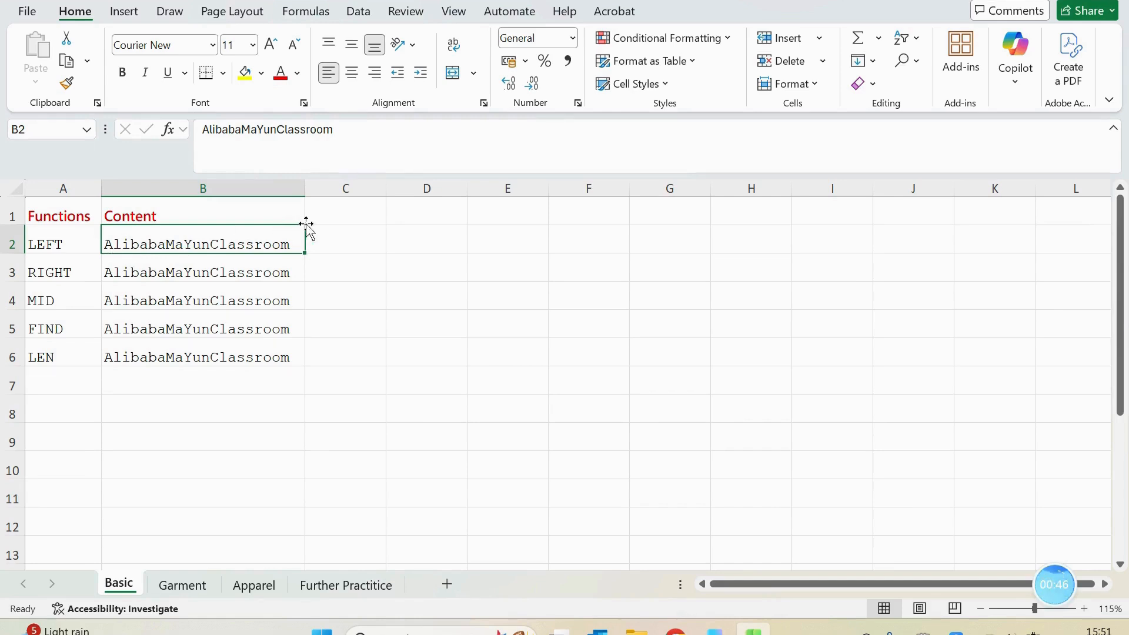
{"action": "left_click", "coordinate": [340, 232]}
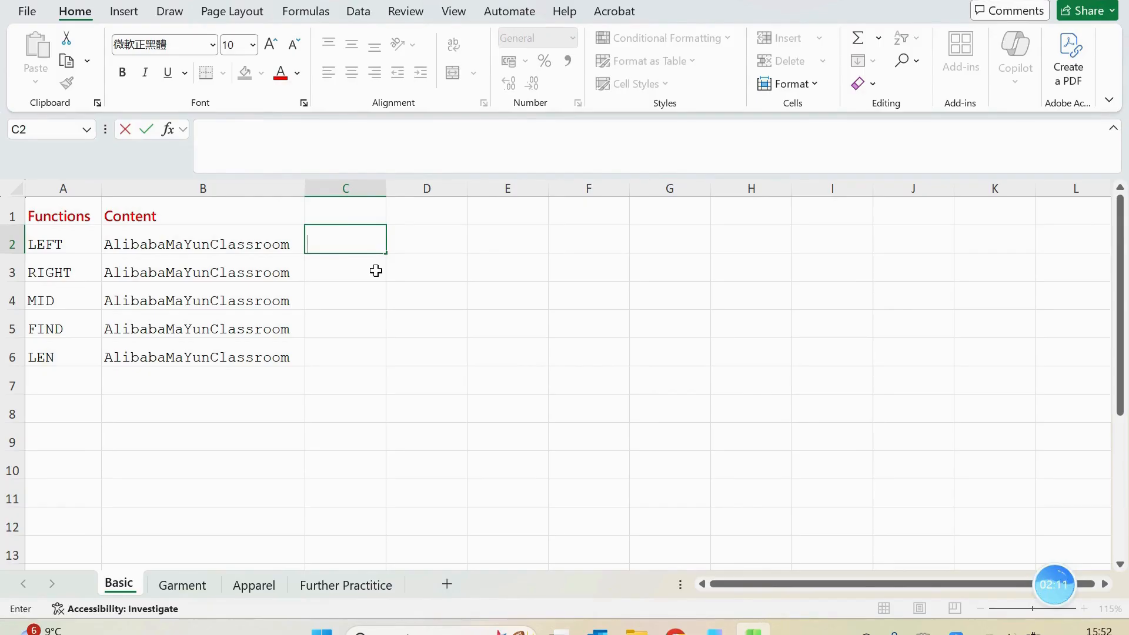
{"action": "type", "text": "=LEFT("}
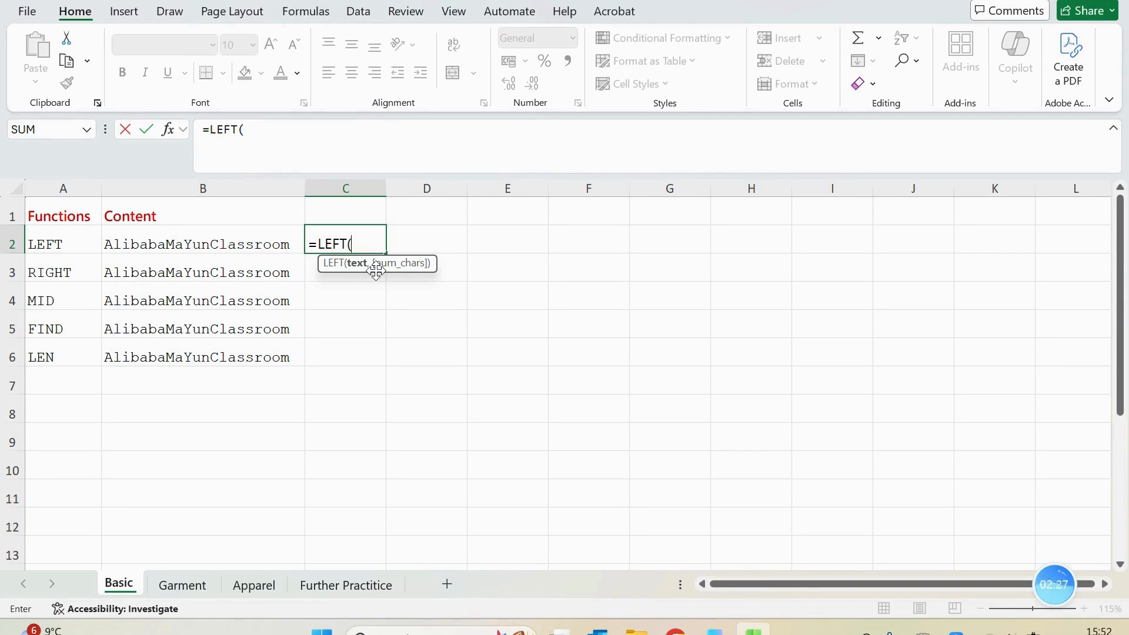
{"action": "type", "text": "3"}
{"action": "key", "text": "BackSpace"}
{"action": "key", "text": "BackSpace"}
{"action": "type", "text": "B2,"}
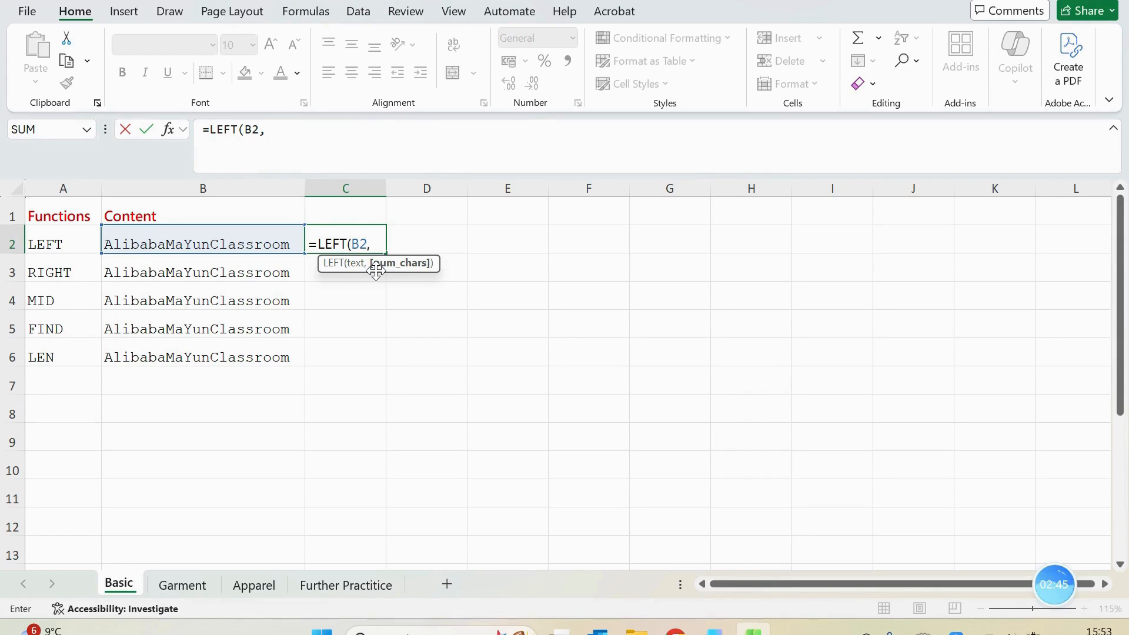
{"action": "type", "text": "7)"}
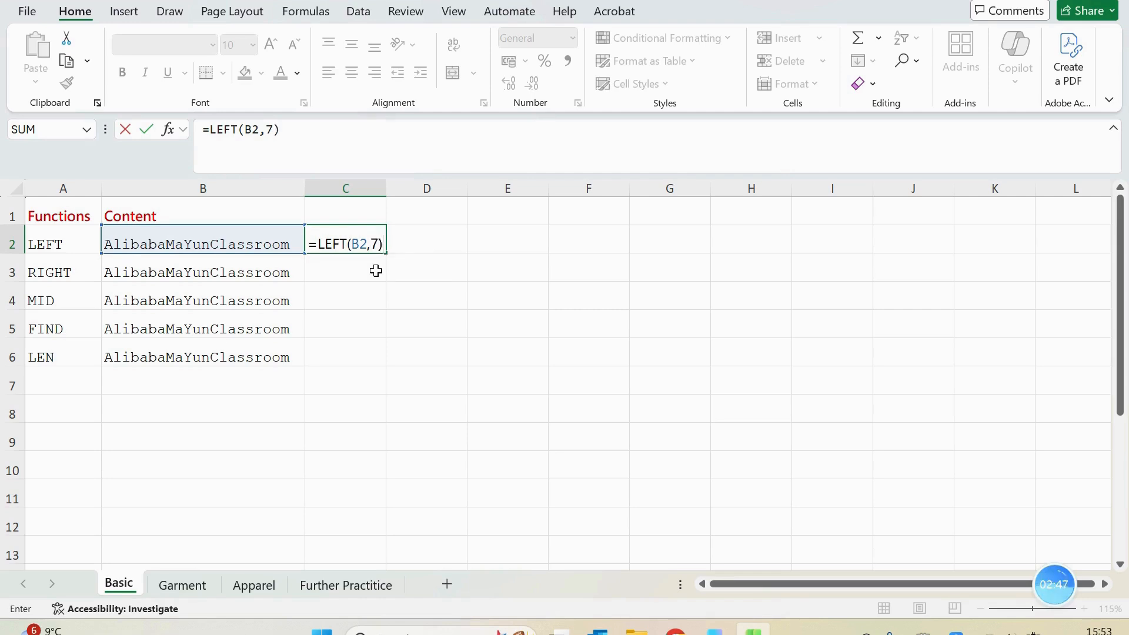
{"action": "key", "text": "Return"}
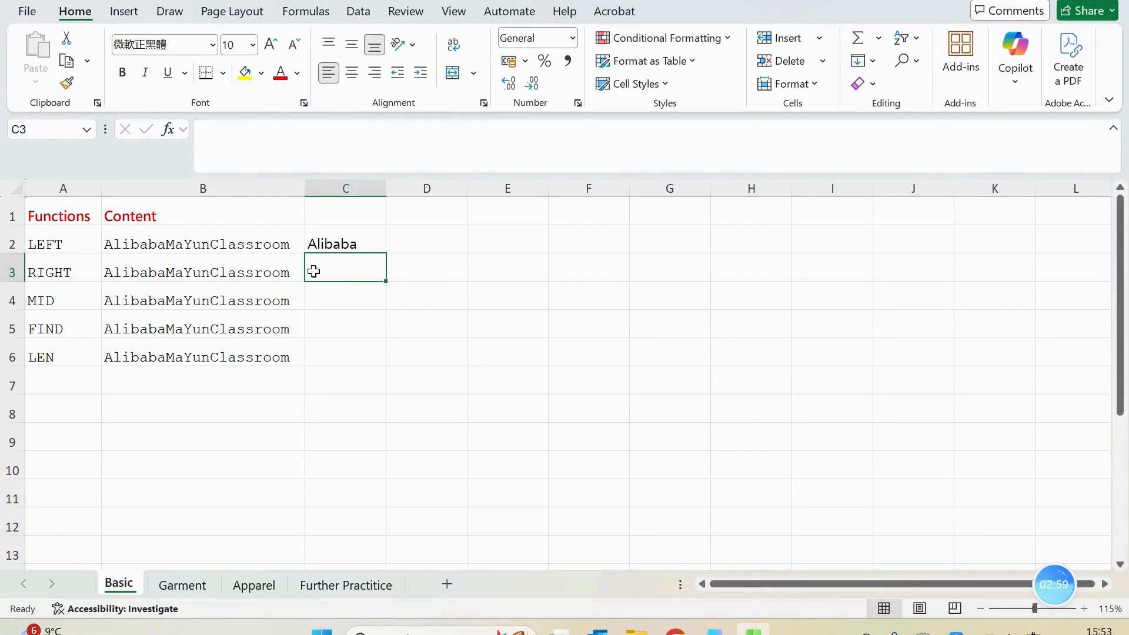
Enter the formula =RIGHT(B3,4) in cell C3 to extract the last four characters of B3
{"action": "type", "text": "=right"}
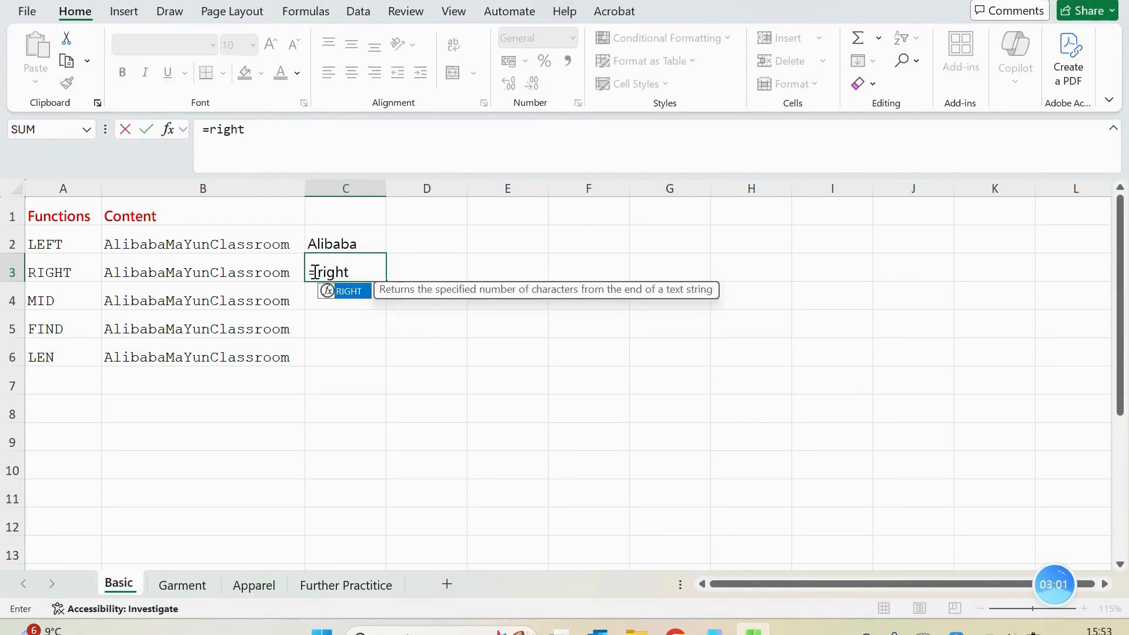
{"action": "key", "text": "Tab"}
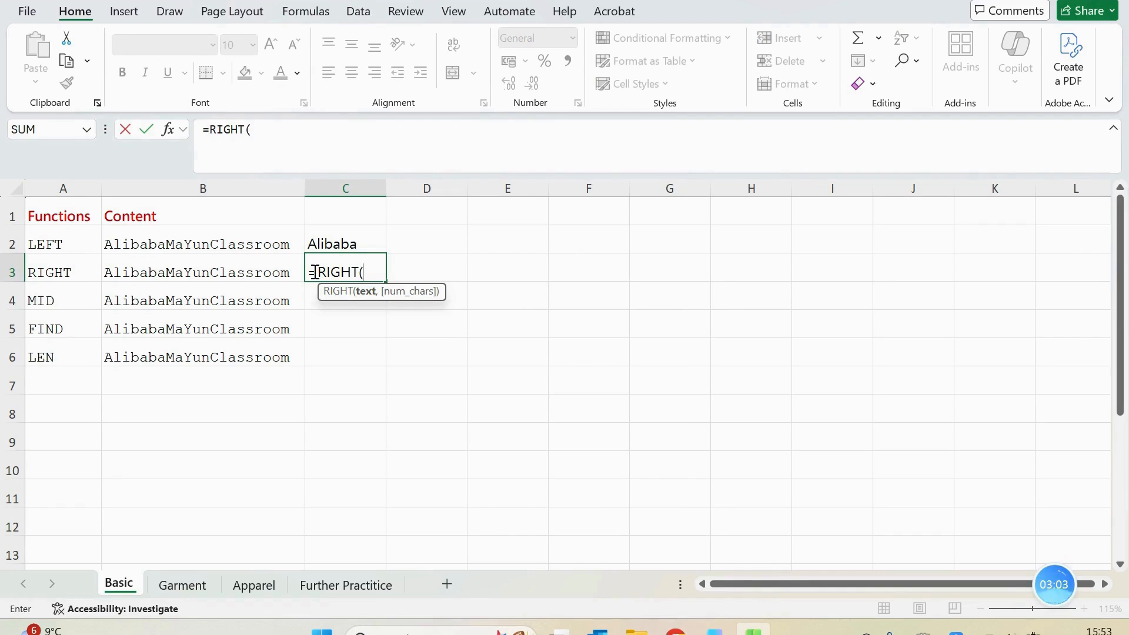
{"action": "type", "text": "B"}
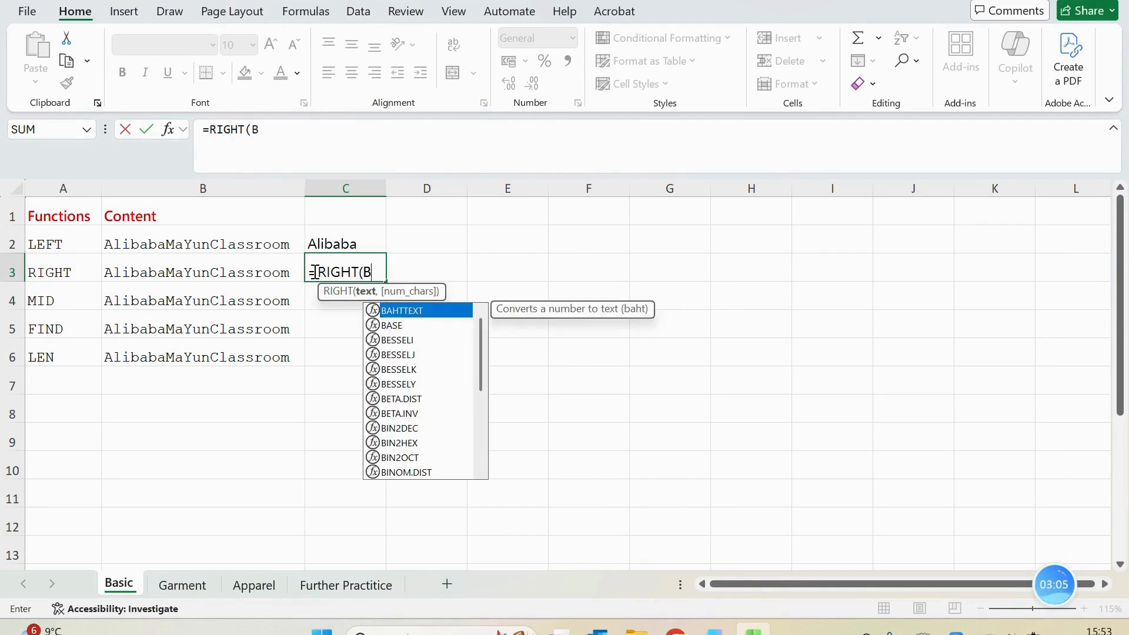
{"action": "type", "text": "3,"}
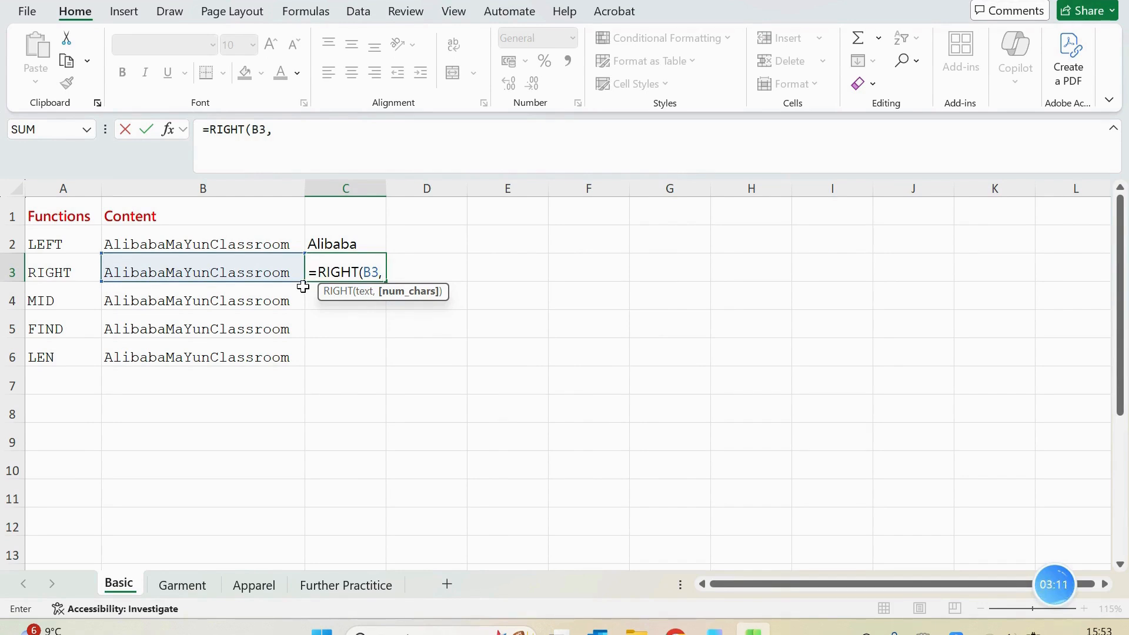
{"action": "type", "text": "4)"}
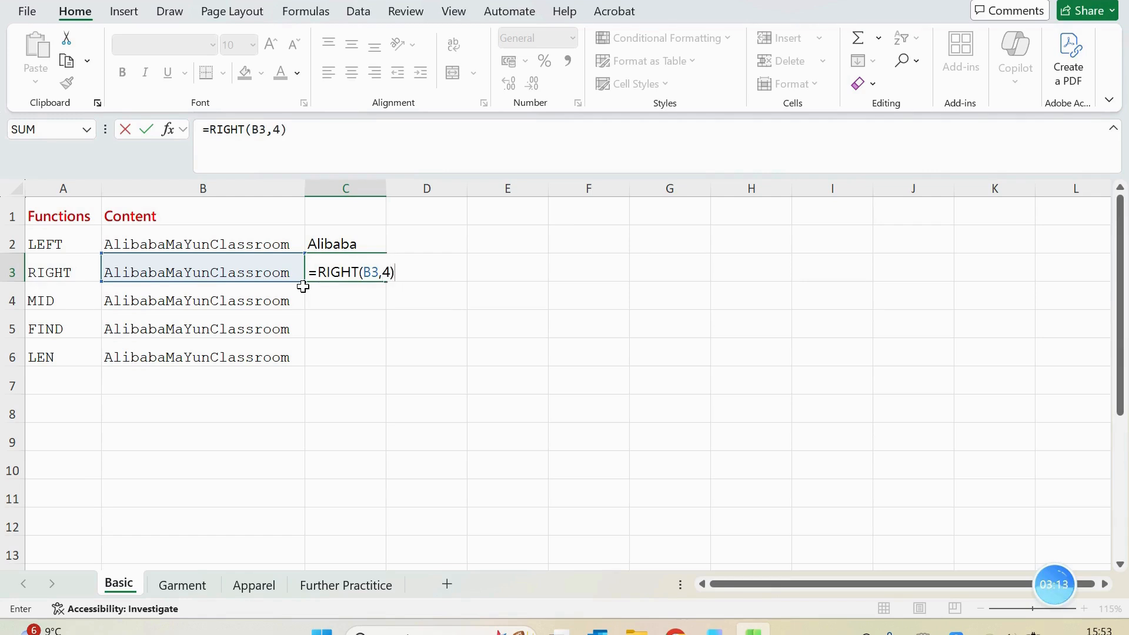
{"action": "key", "text": "Return"}
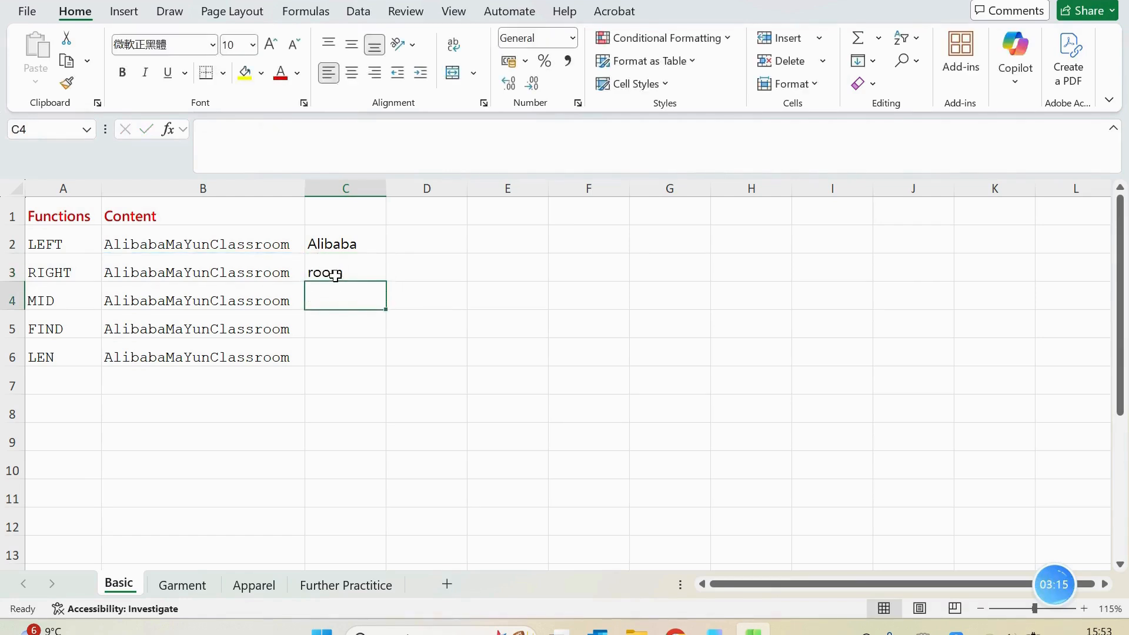
Enter the formula =RIGHT(B3,9) in cell D3 to extract the last nine characters of B3
{"action": "left_click", "coordinate": [443, 267]}
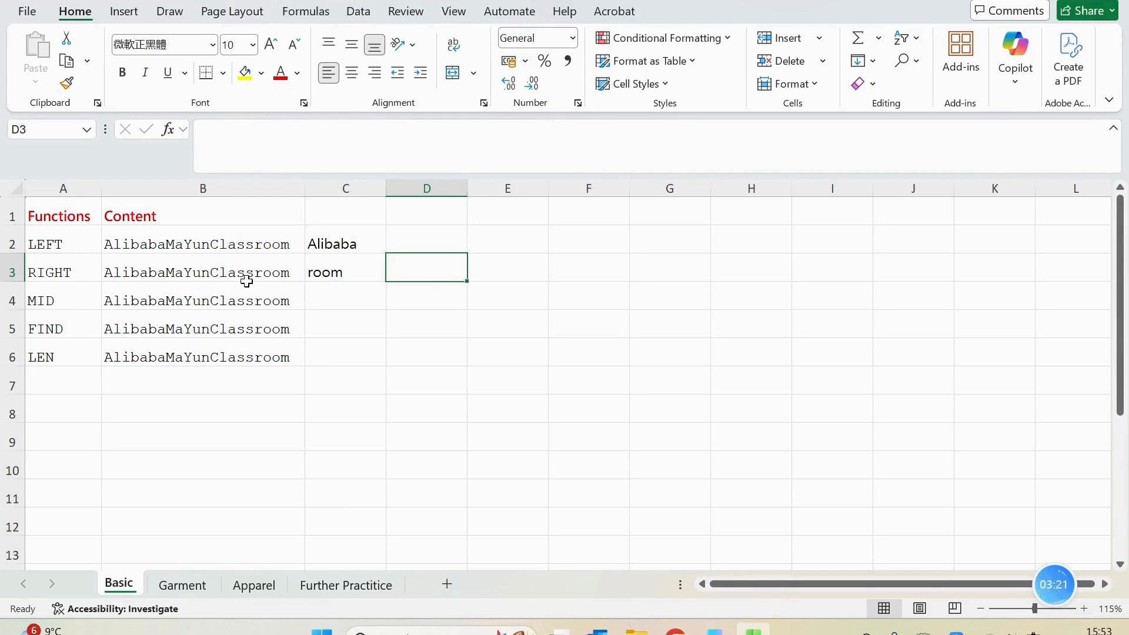
{"action": "type", "text": "=right"}
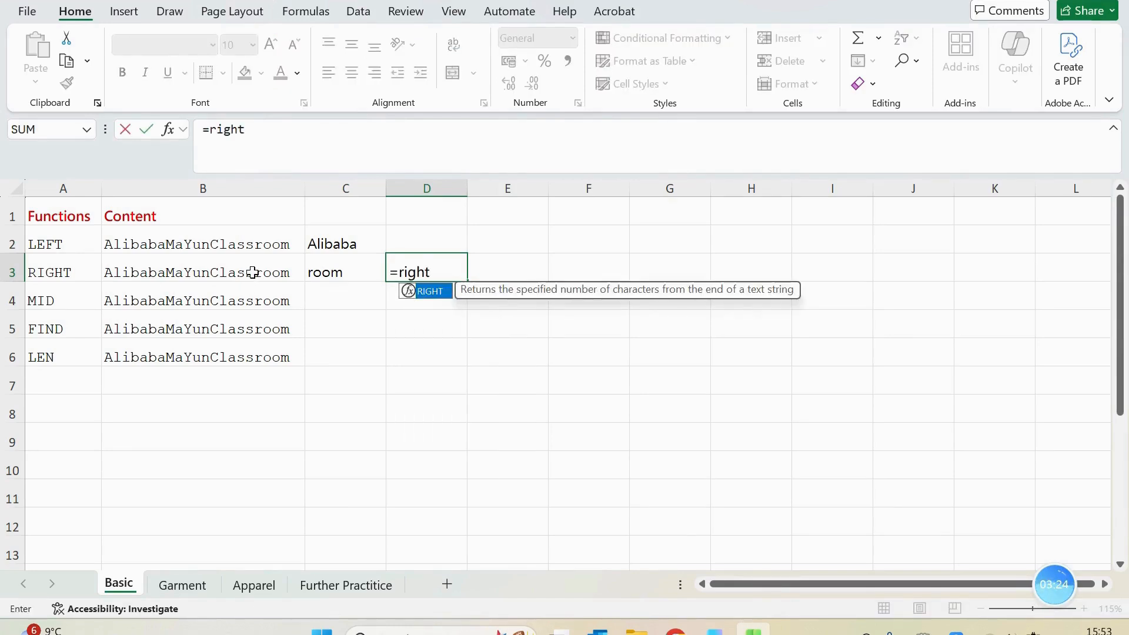
{"action": "key", "text": "Tab"}
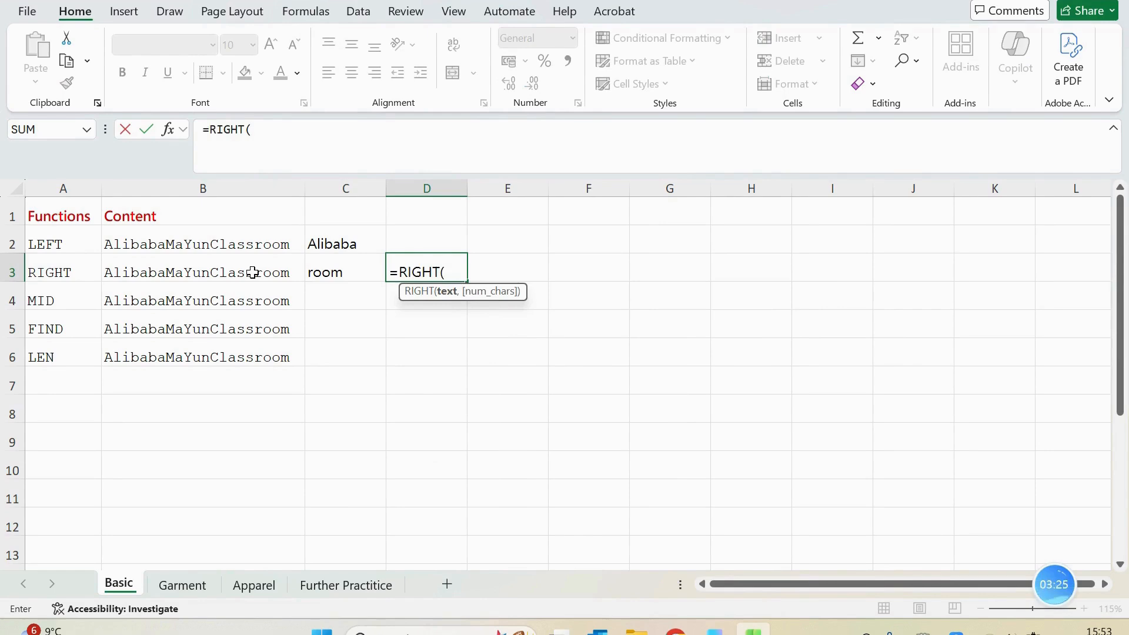
{"action": "type", "text": "B"}
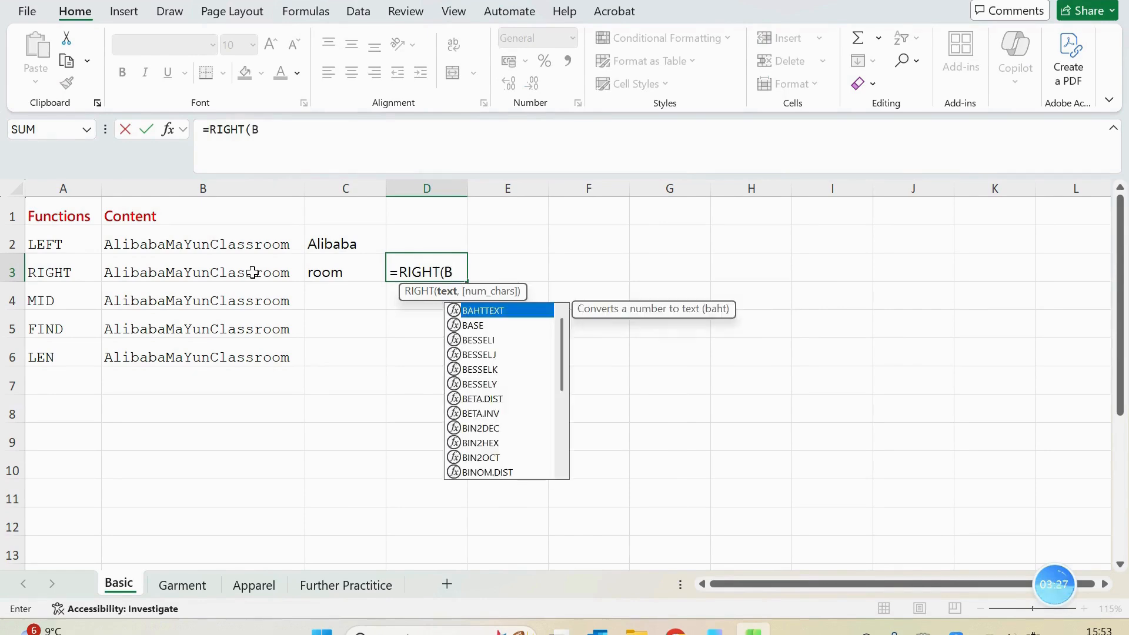
{"action": "type", "text": "3,"}
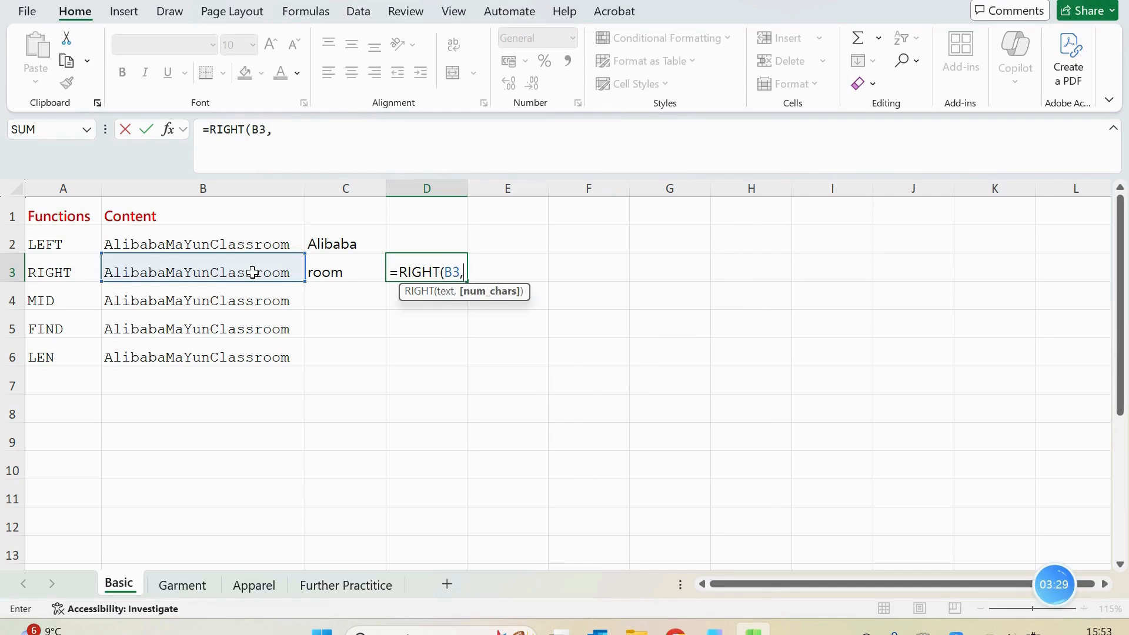
{"action": "type", "text": "9)"}
{"action": "key", "text": "Return"}
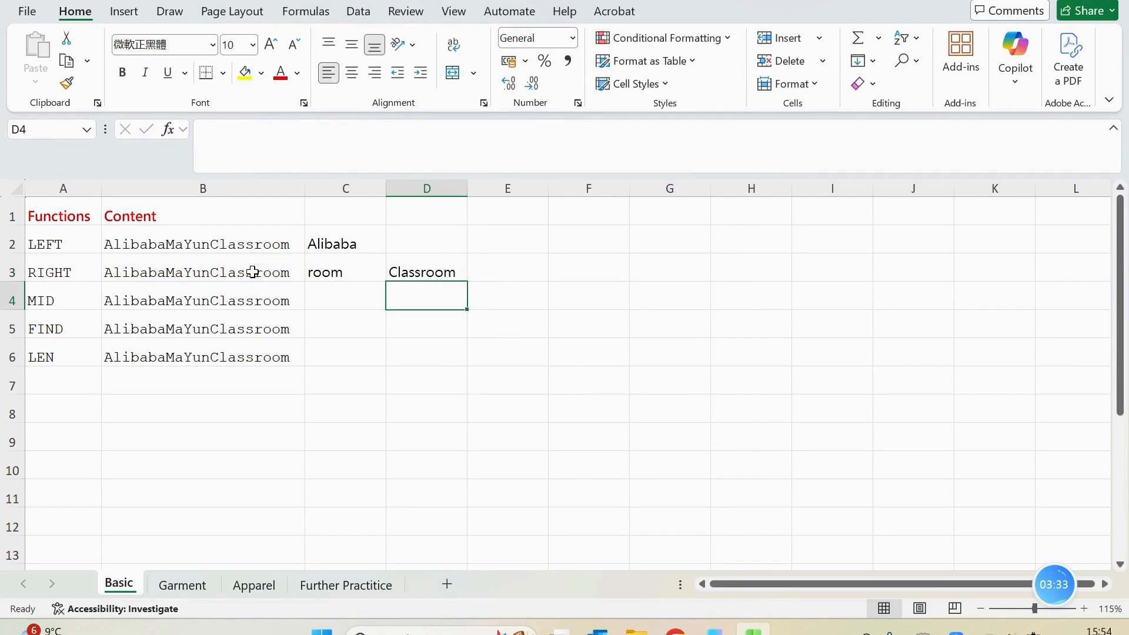
Enter the formula =MID(B4,1,2) in cell C4 to extract two characters of B4 starting at the first
{"action": "left_click", "coordinate": [335, 296]}
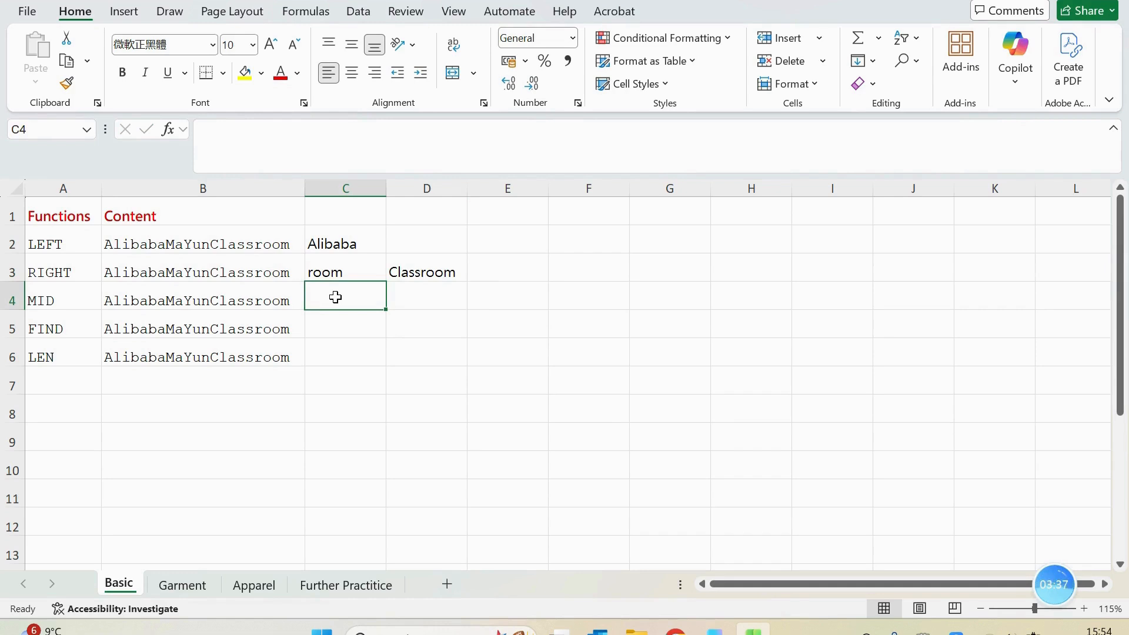
{"action": "type", "text": "=mid"}
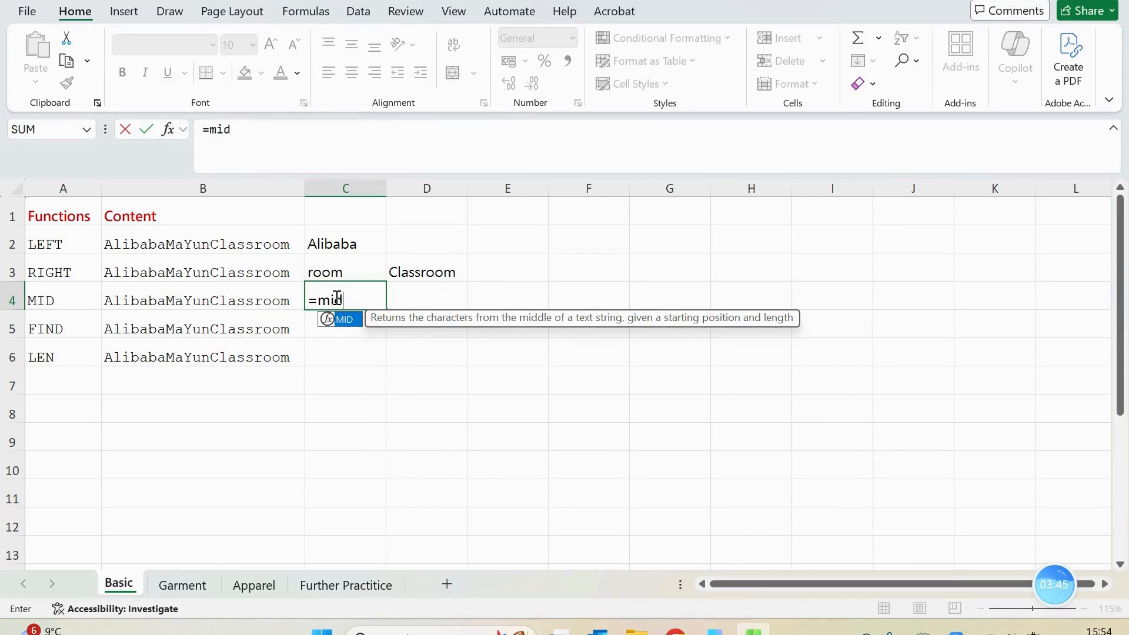
{"action": "key", "text": "Tab"}
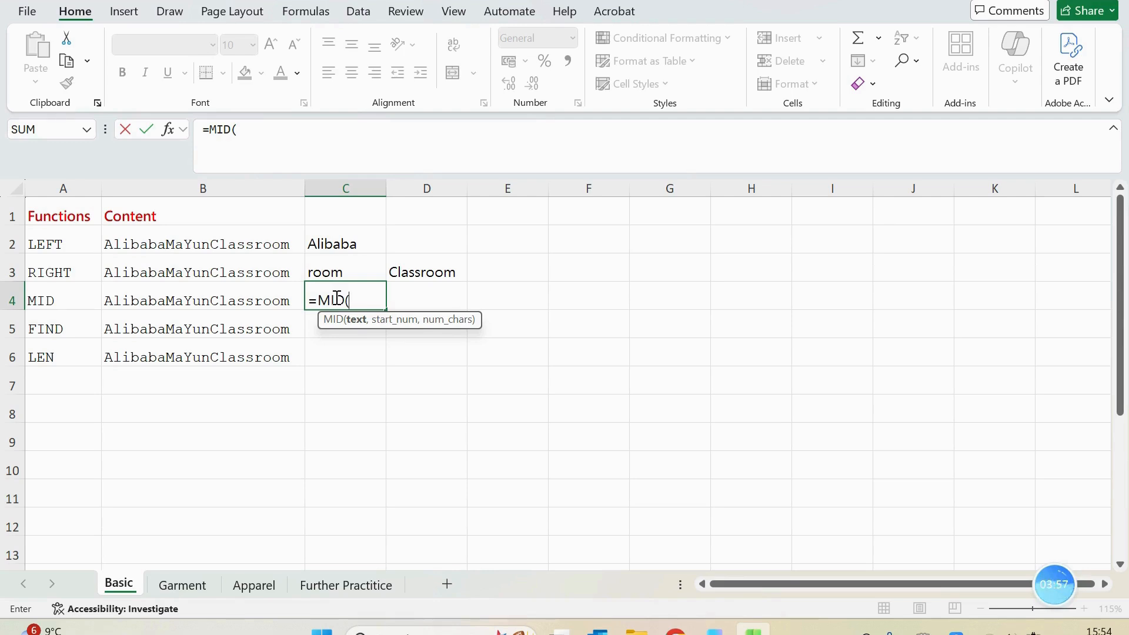
{"action": "type", "text": "b"}
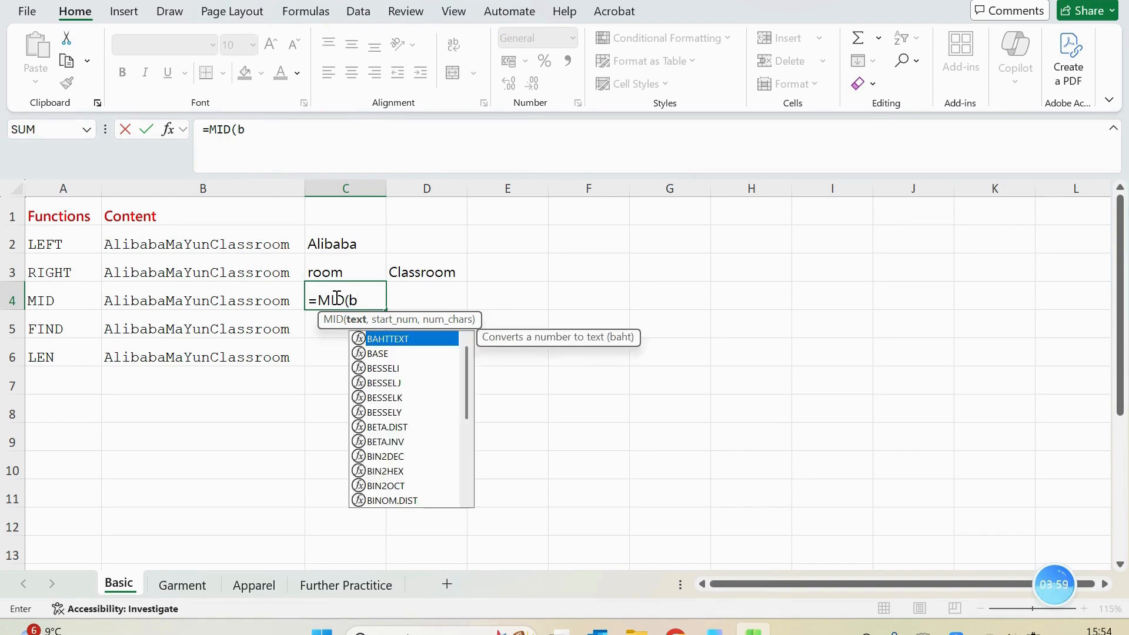
{"action": "type", "text": "4,"}
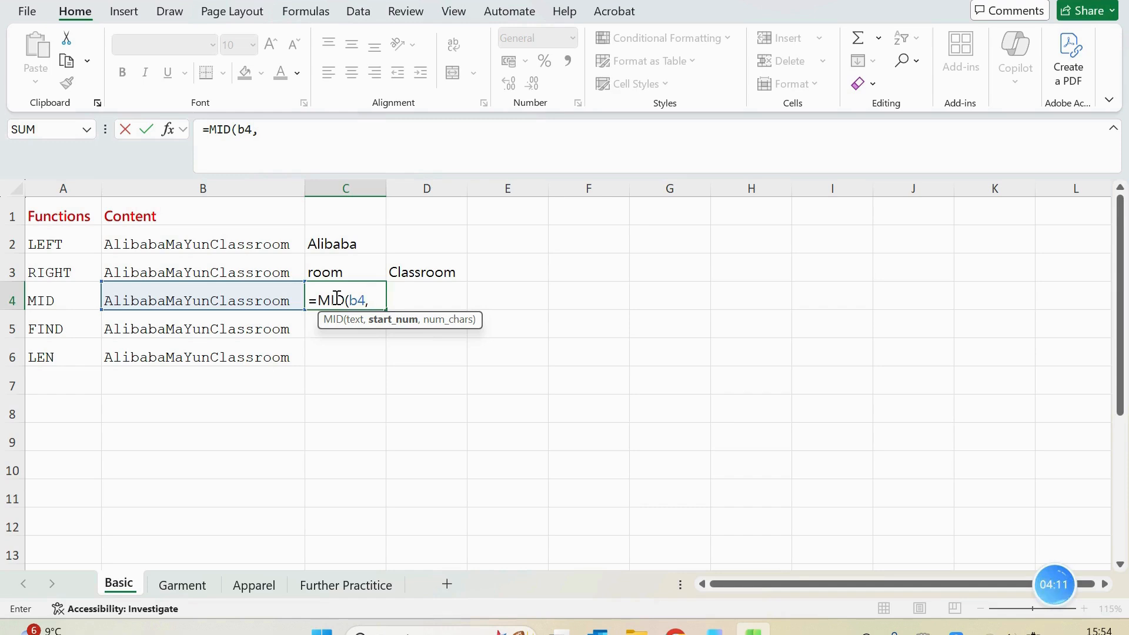
{"action": "type", "text": "1,"}
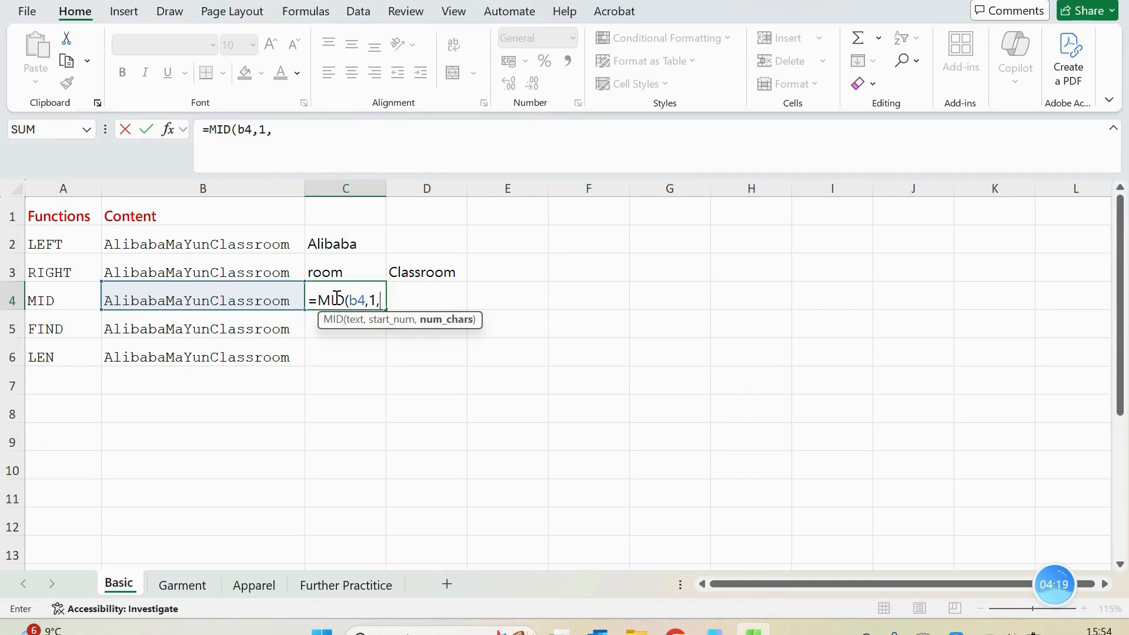
{"action": "type", "text": "2)"}
{"action": "key", "text": "Return"}
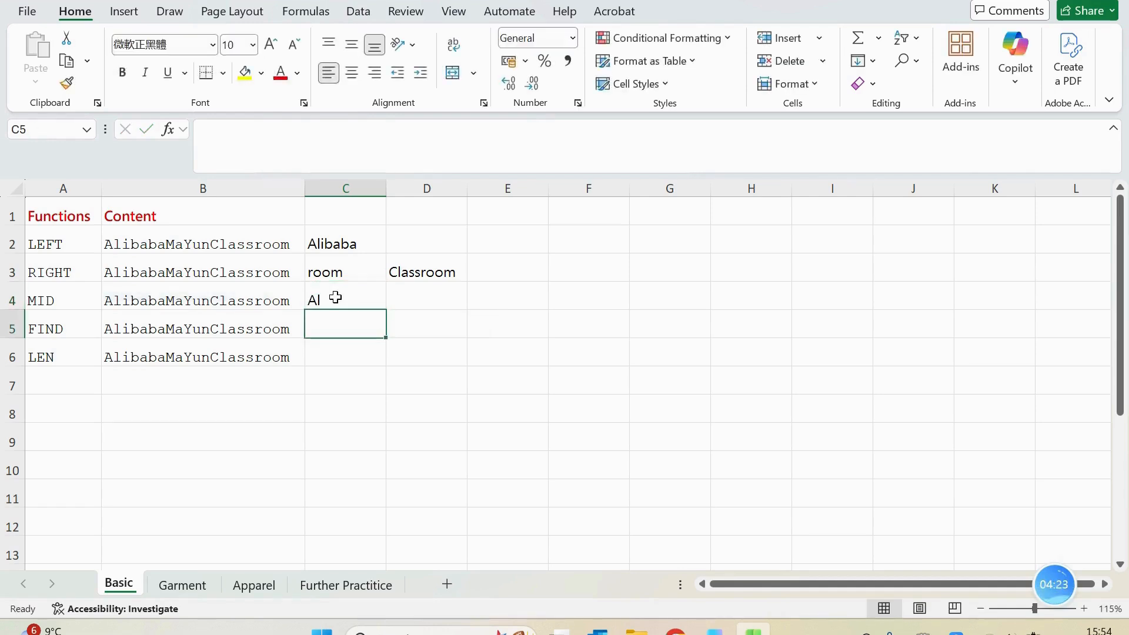
{"action": "left_click", "coordinate": [335, 298]}
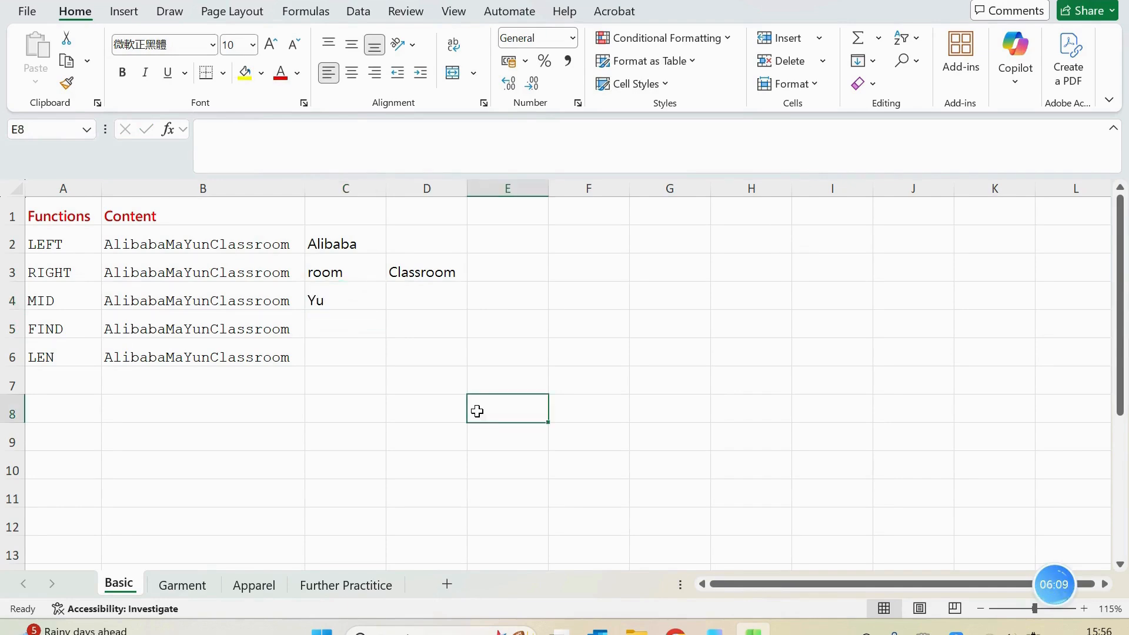
Enter the formula =MID(B4,8,5) in cell D4 to extract five characters of B4 starting at the eighth
{"action": "left_click", "coordinate": [410, 300]}
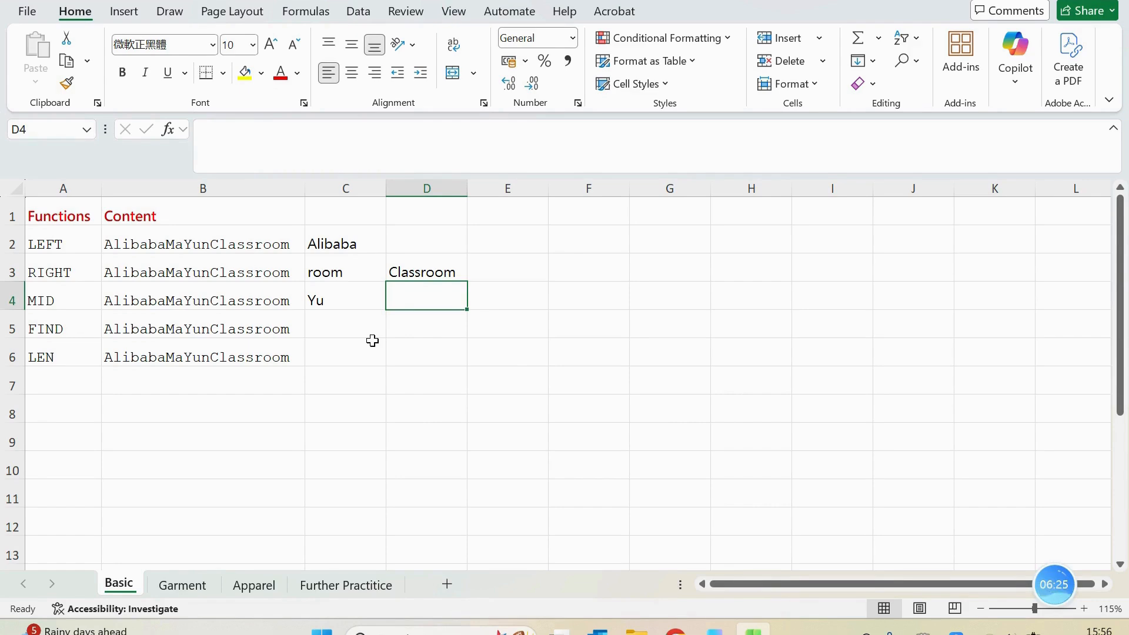
{"action": "type", "text": "=mid"}
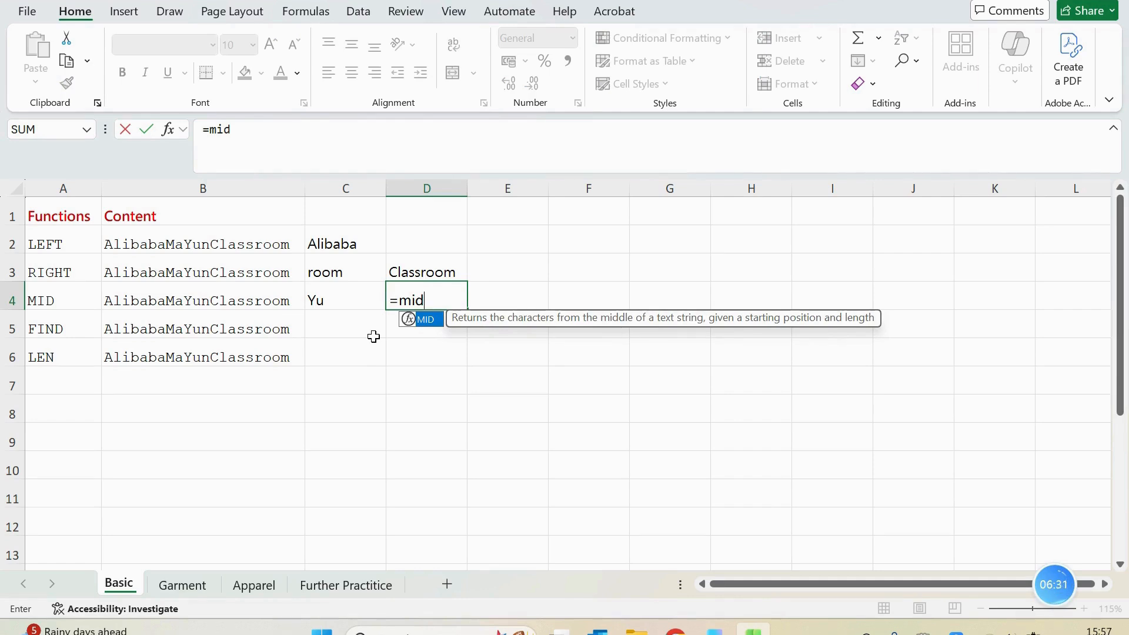
{"action": "key", "text": "Escape"}
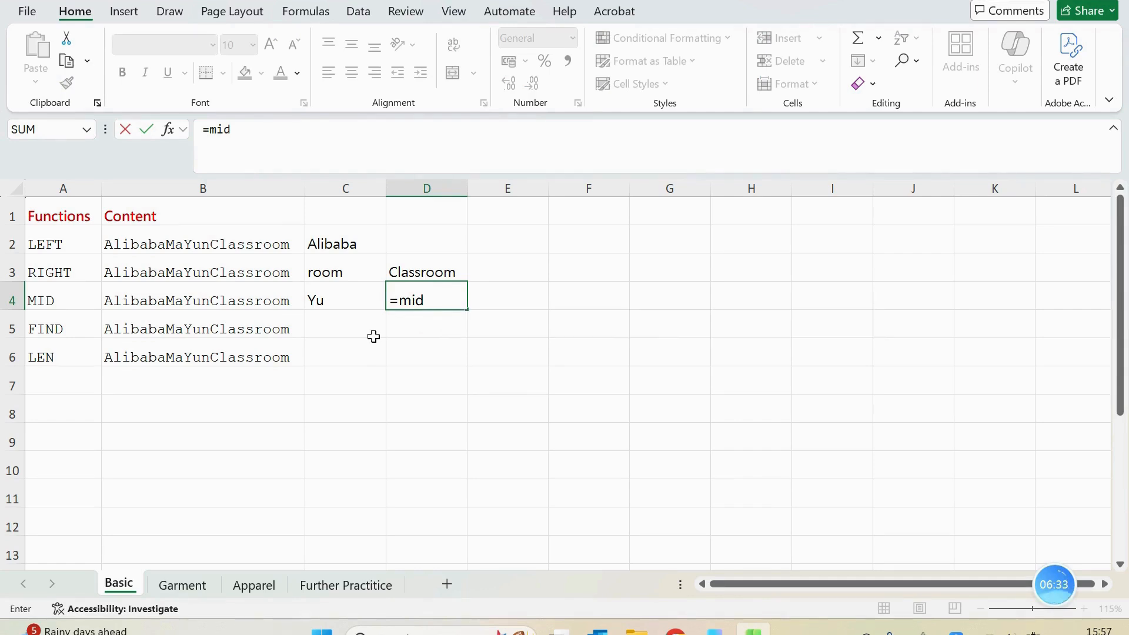
{"action": "type", "text": "("}
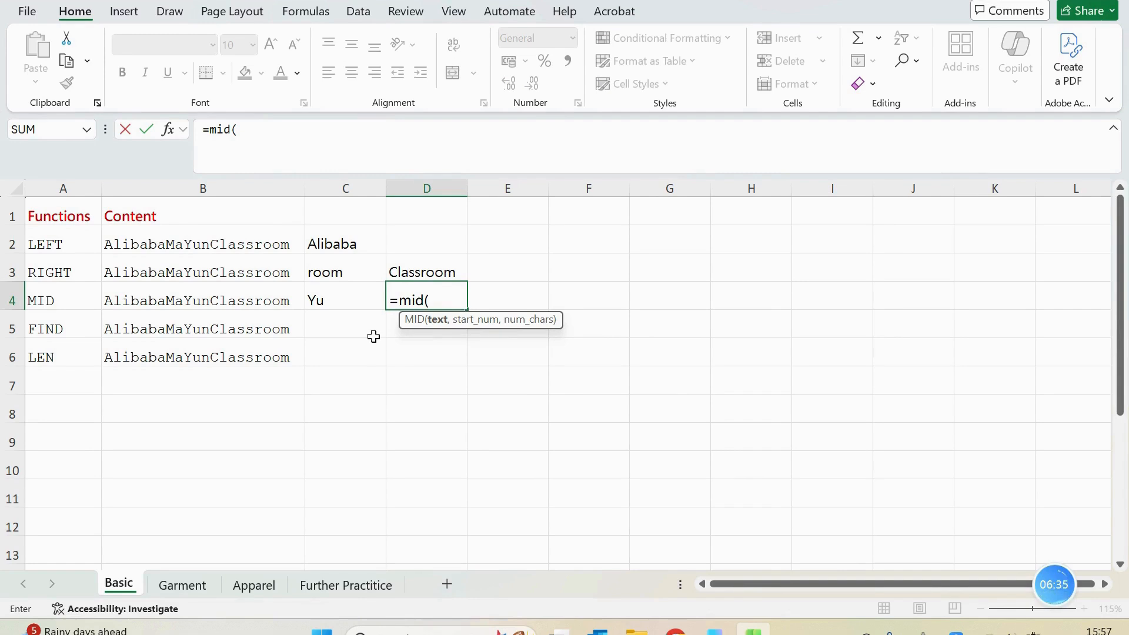
{"action": "type", "text": "b"}
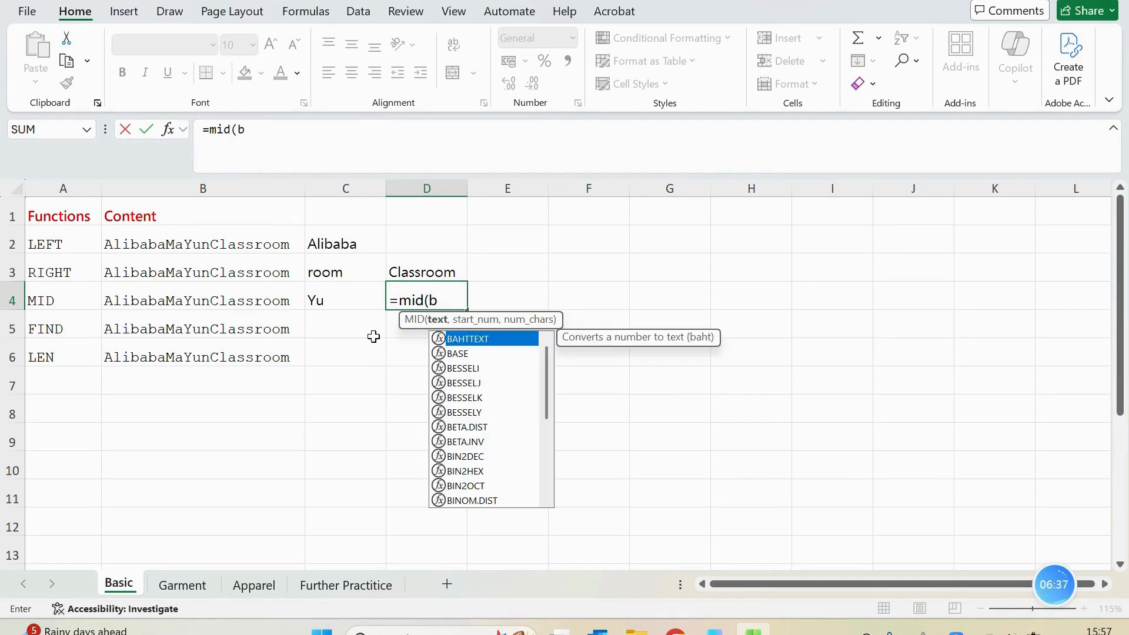
{"action": "type", "text": "4,"}
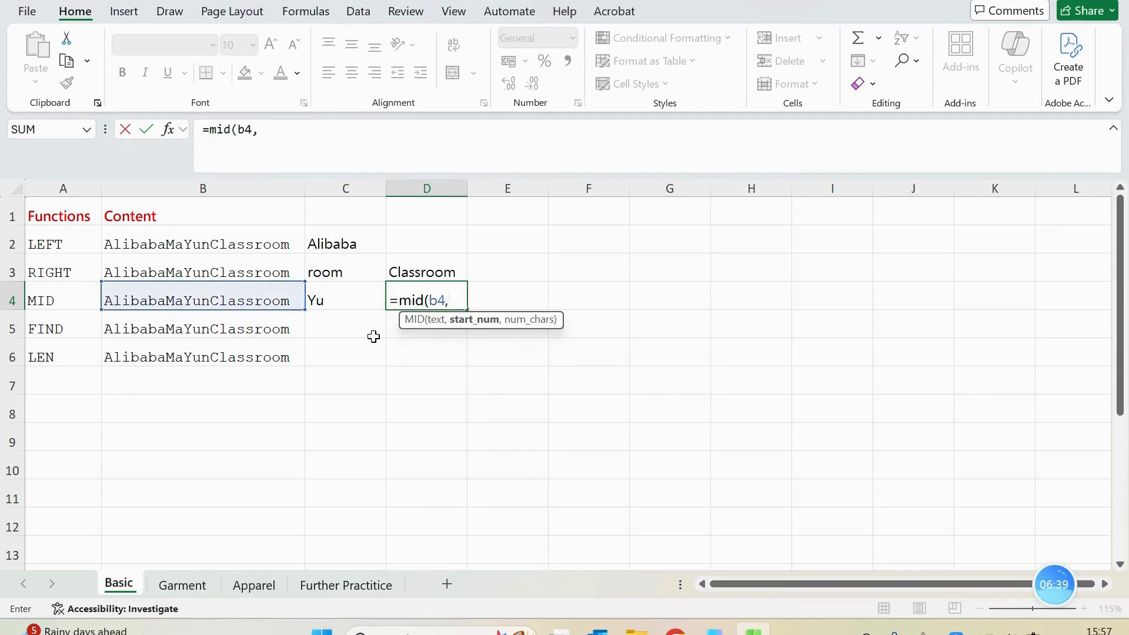
{"action": "type", "text": "8,"}
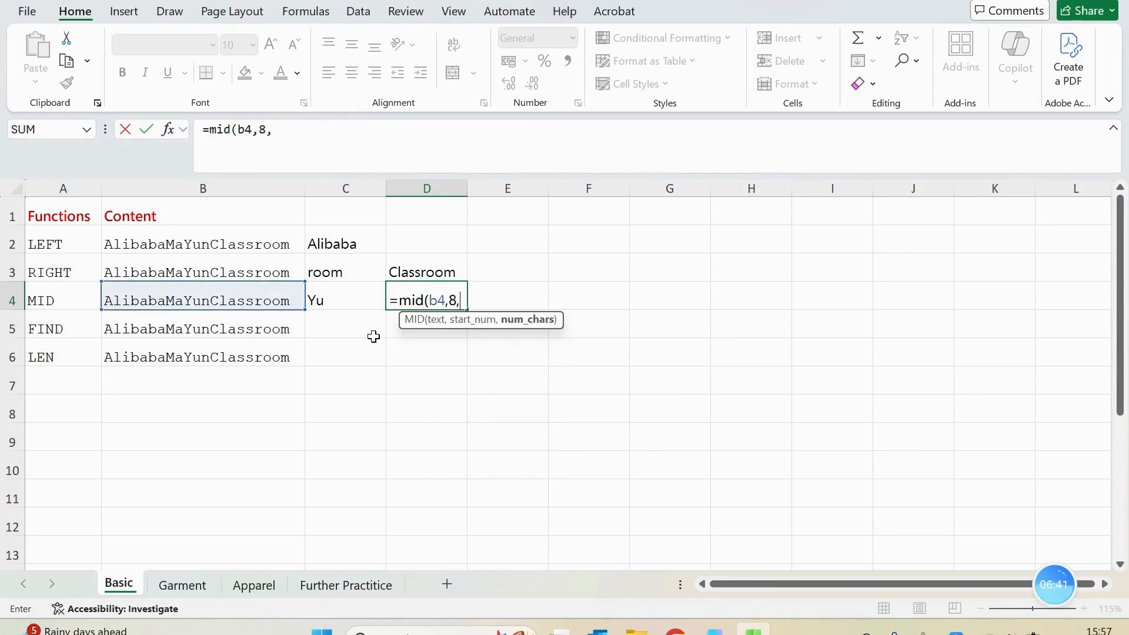
{"action": "type", "text": "5)"}
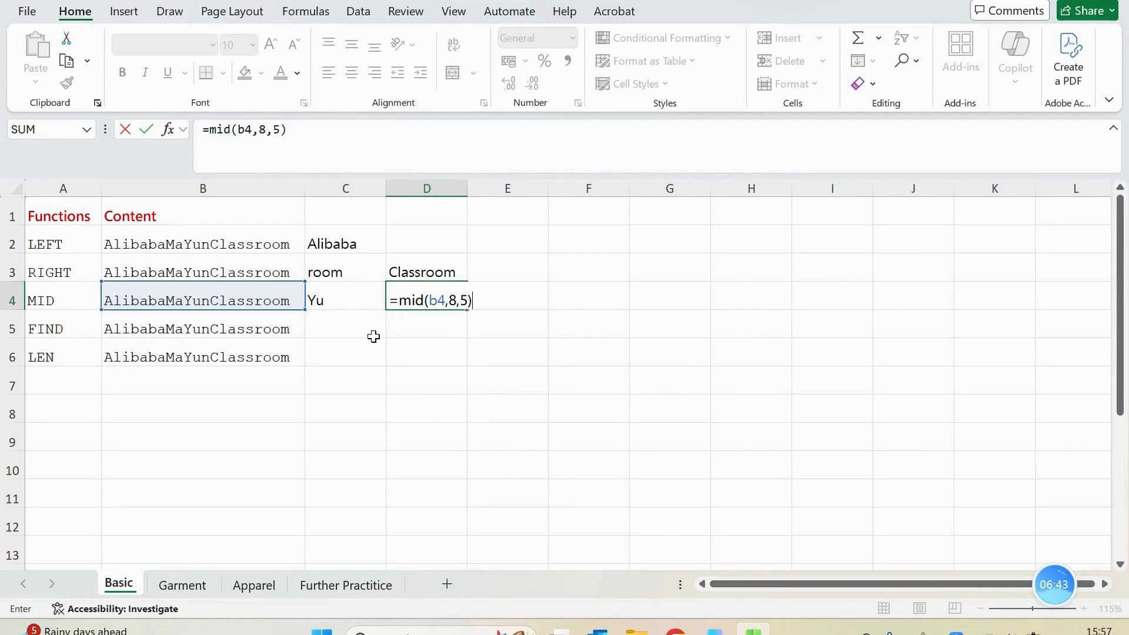
{"action": "key", "text": "Return"}
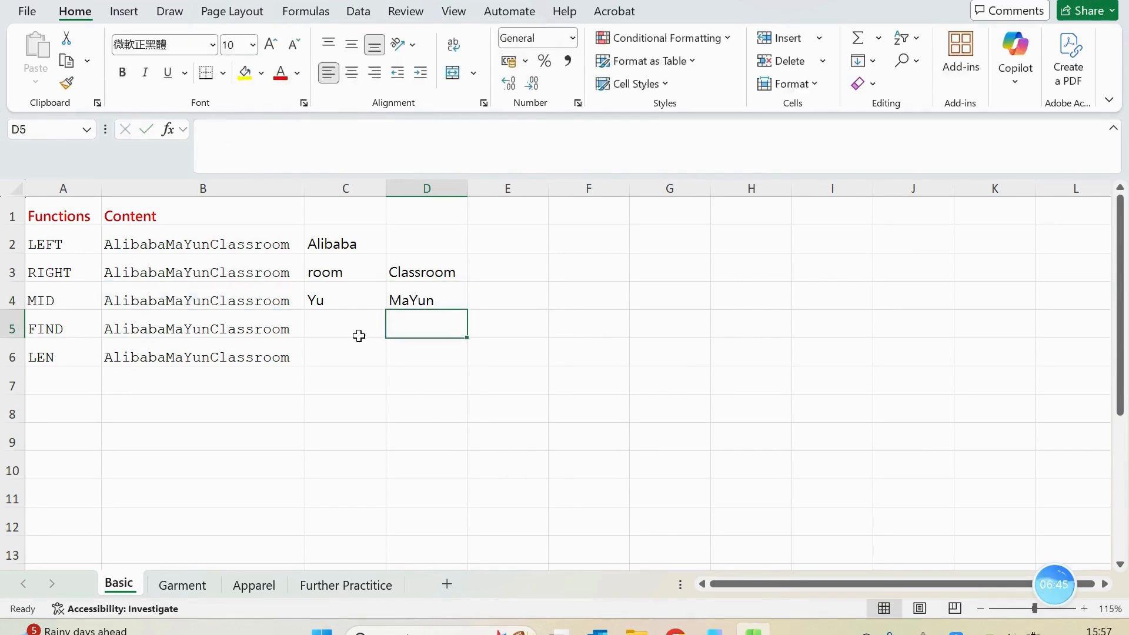
Enter the formula =FIND("a",B5) in cell C5 to locate the first lowercase "a" in B5
{"action": "left_click", "coordinate": [356, 333]}
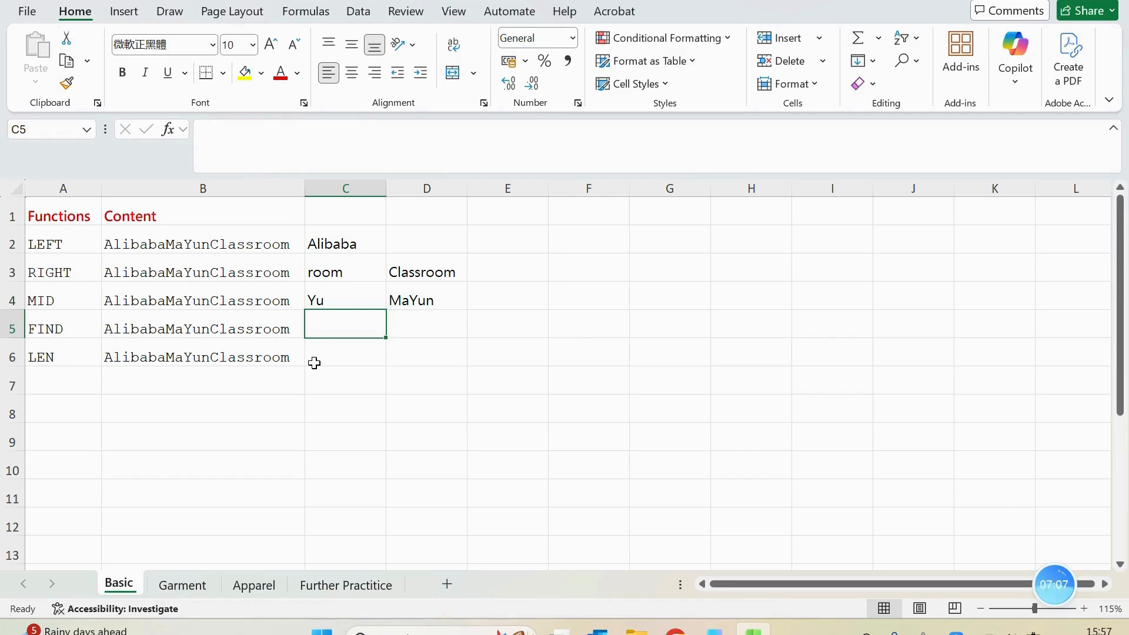
{"action": "type", "text": "=FIND("}
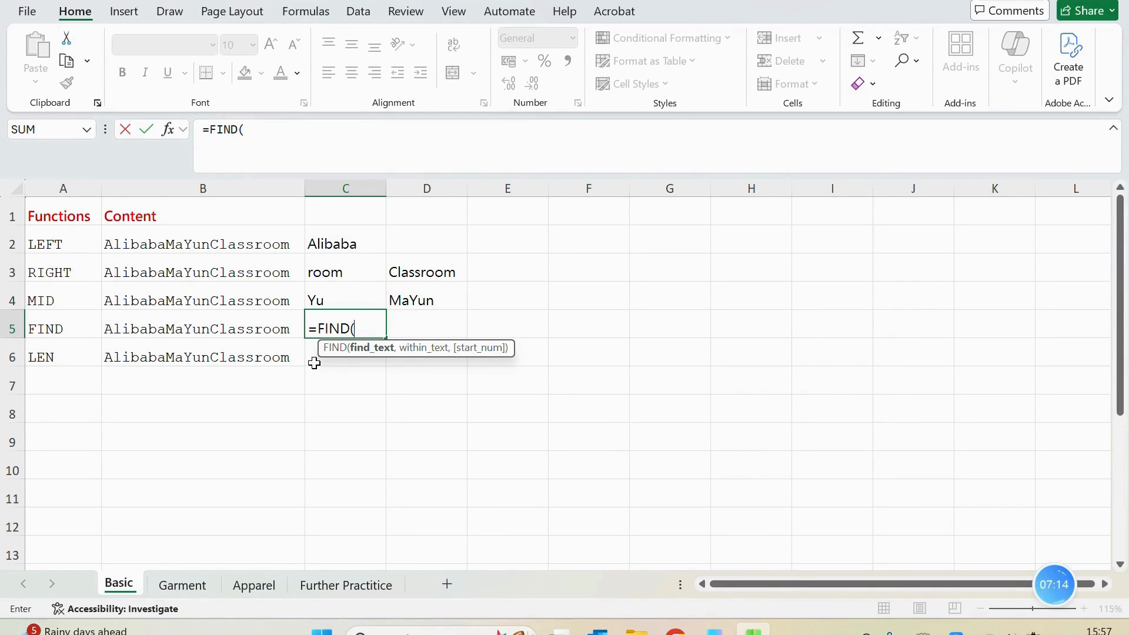
{"action": "type", "text": "@"}
{"action": "key", "text": "BackSpace"}
{"action": "type", "text": "\""}
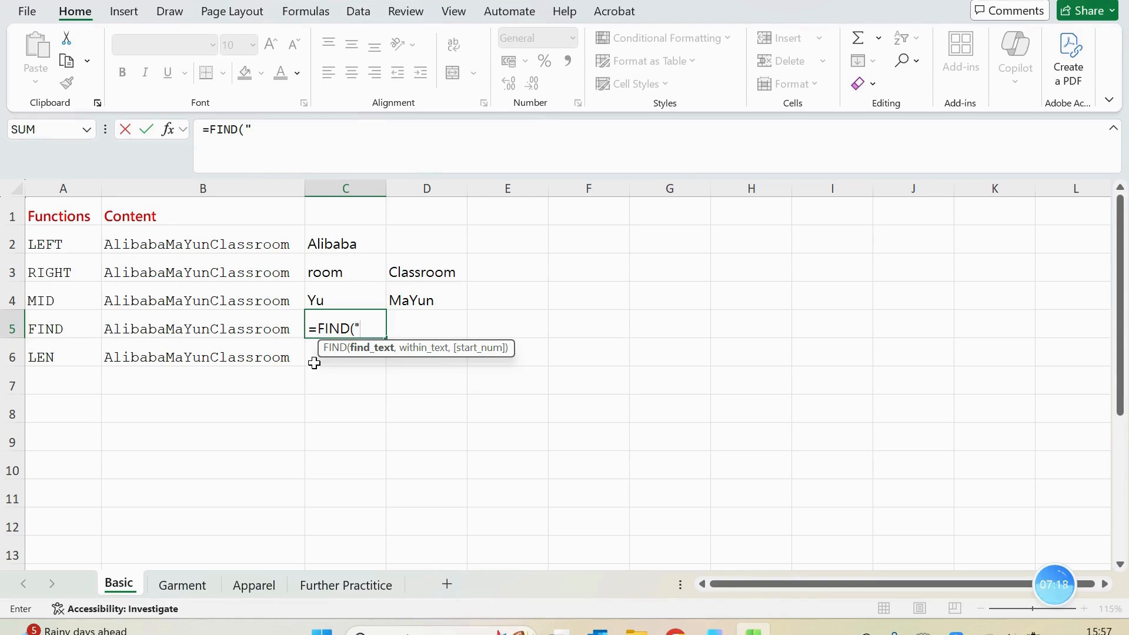
{"action": "type", "text": "a"}
{"action": "key", "text": "BackSpace"}
{"action": "key", "text": "BackSpace"}
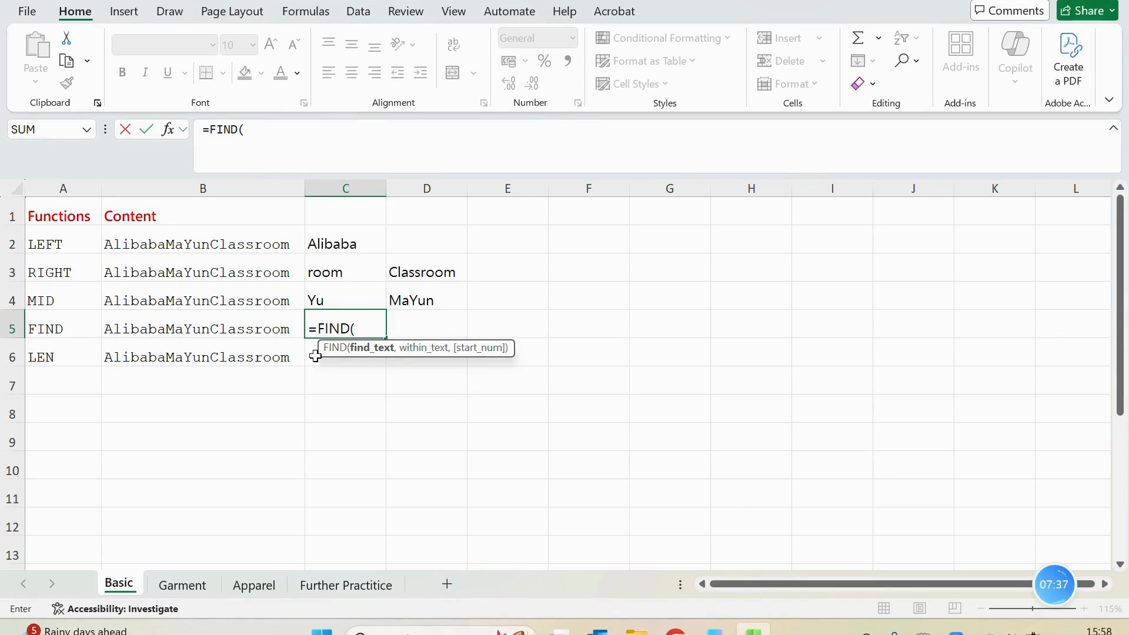
{"action": "type", "text": "\"\""}
{"action": "left_click", "coordinate": [254, 138]}
{"action": "type", "text": "a\""}
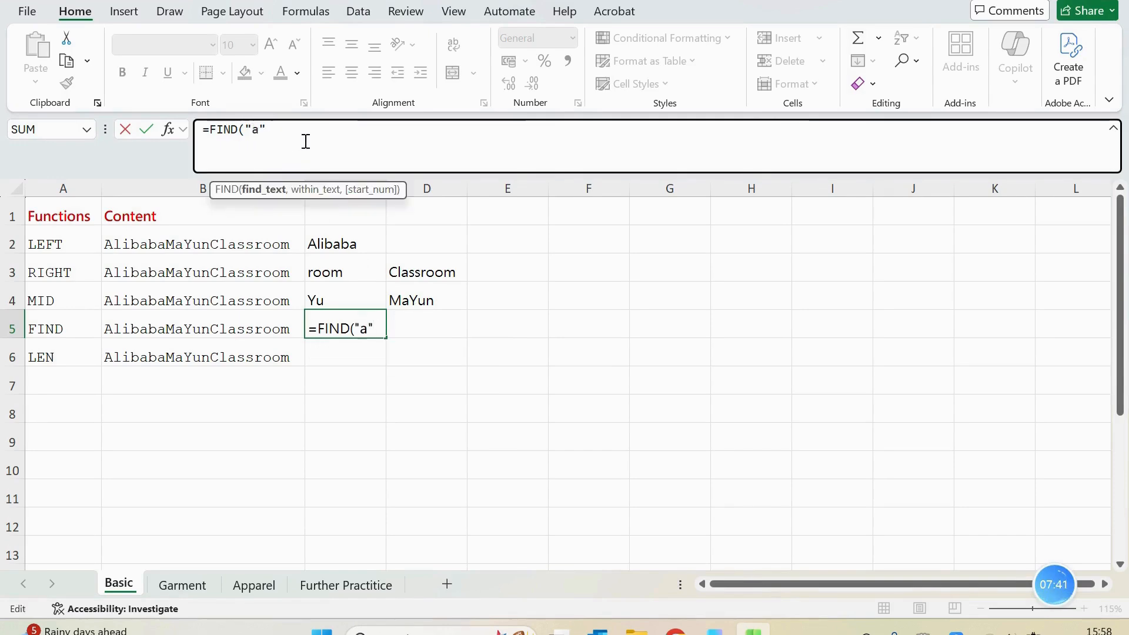
{"action": "type", "text": ","}
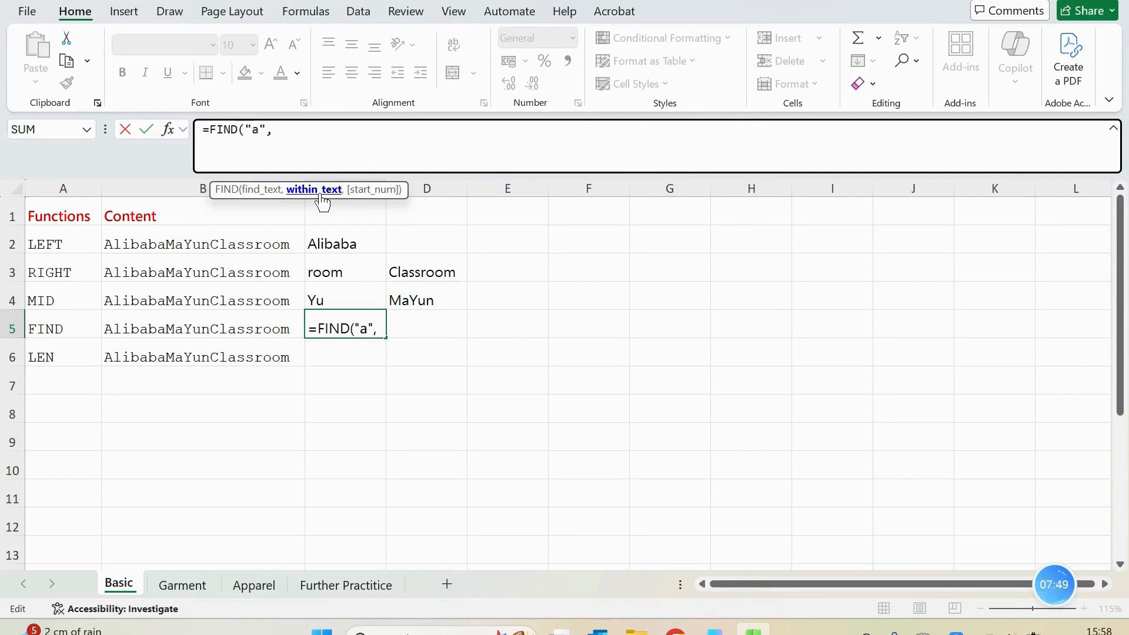
{"action": "type", "text": "B5"}
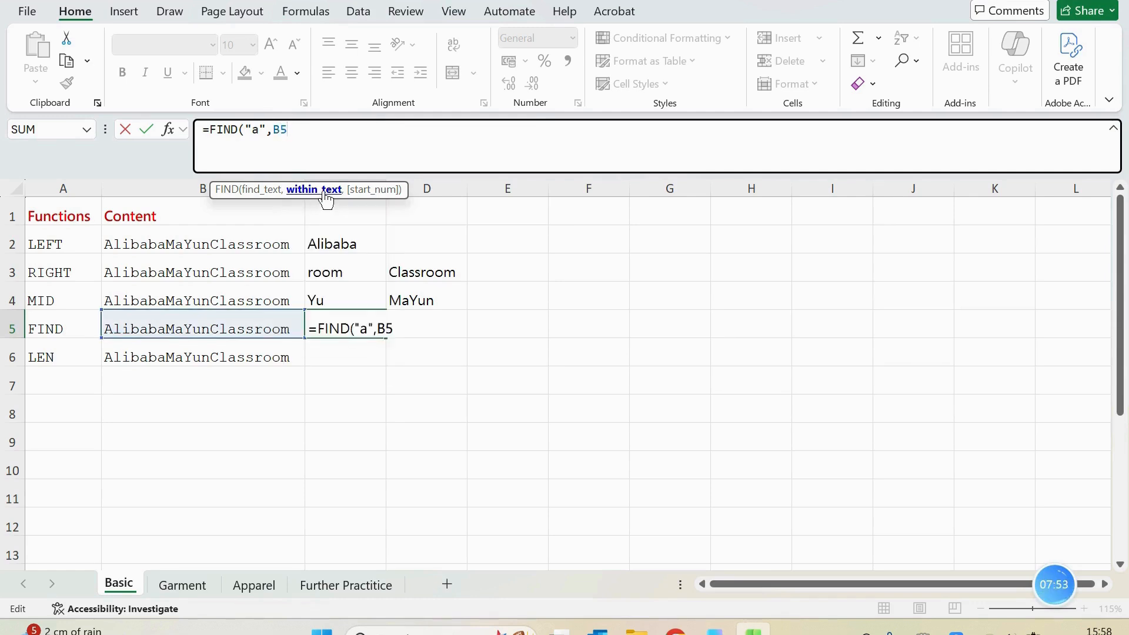
{"action": "type", "text": ","}
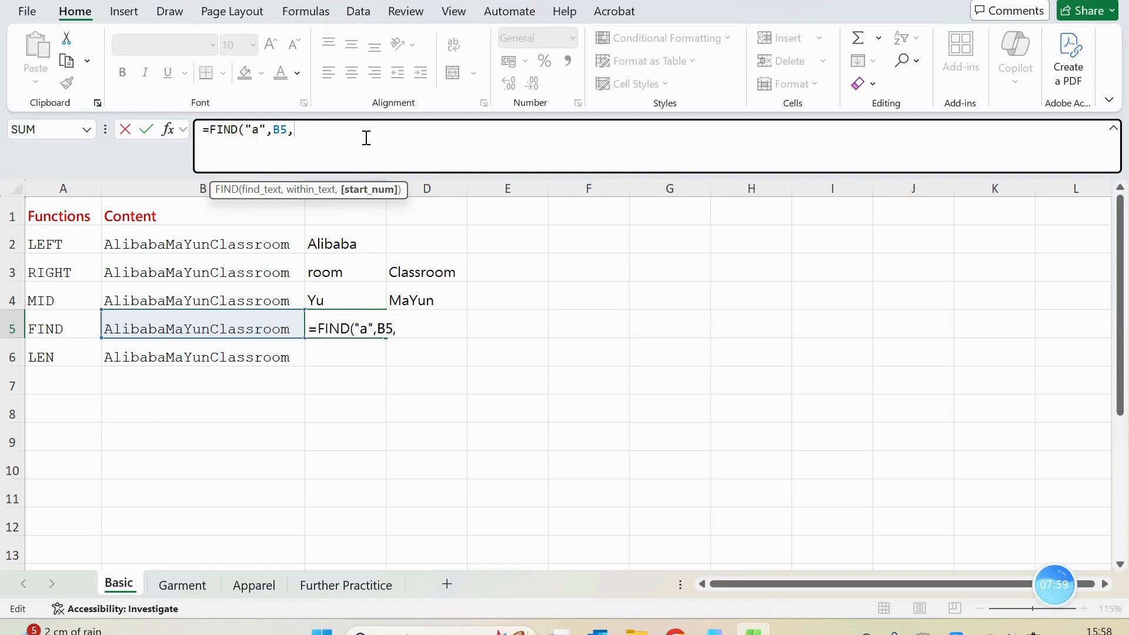
{"action": "key", "text": "BackSpace"}
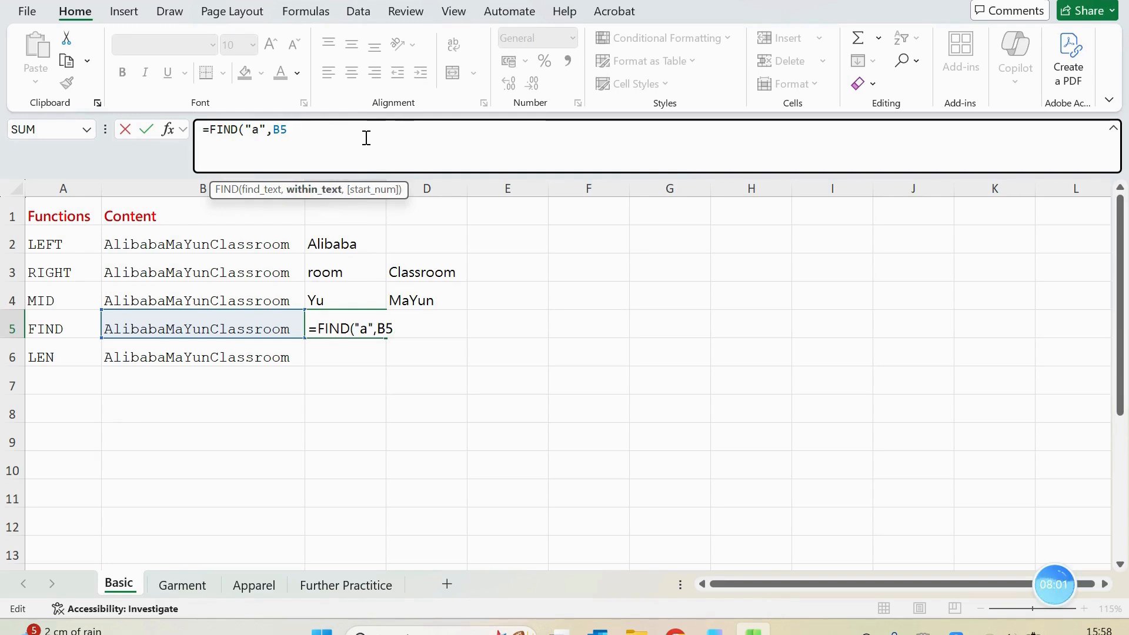
{"action": "type", "text": ")"}
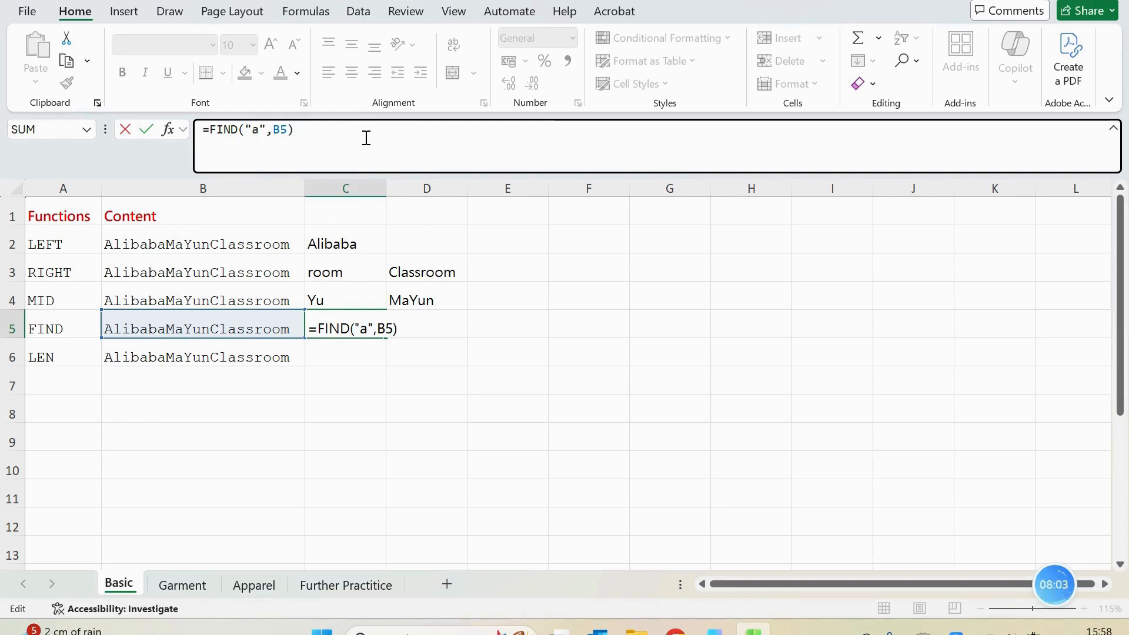
{"action": "key", "text": "Return"}
{"action": "left_click", "coordinate": [353, 328]}
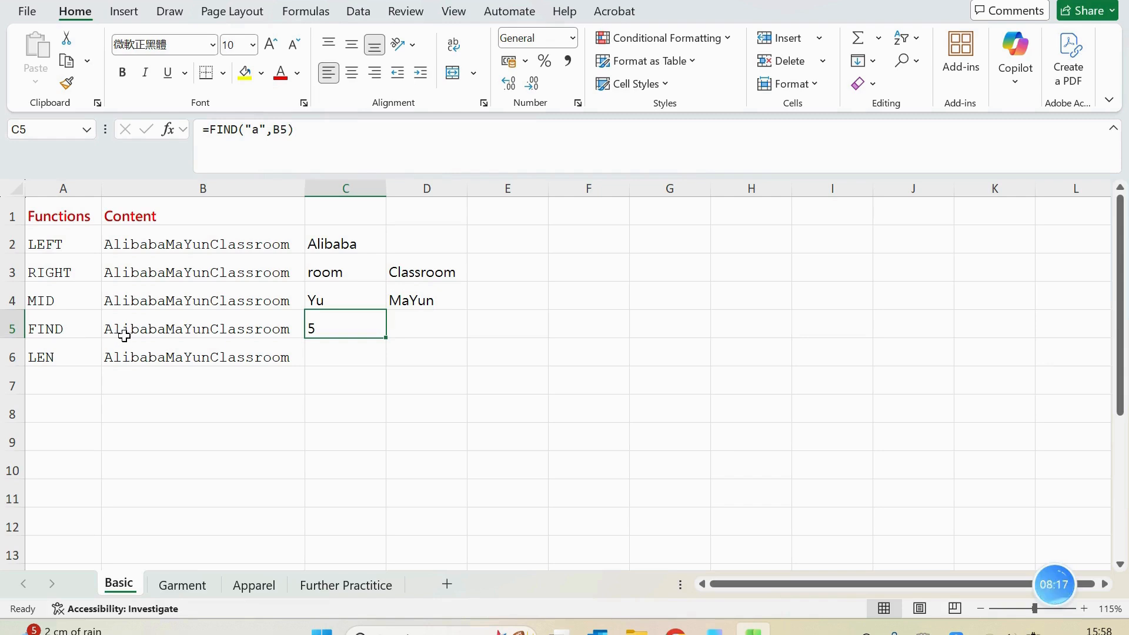
{"action": "left_click", "coordinate": [357, 131]}
{"action": "key", "text": "Return"}
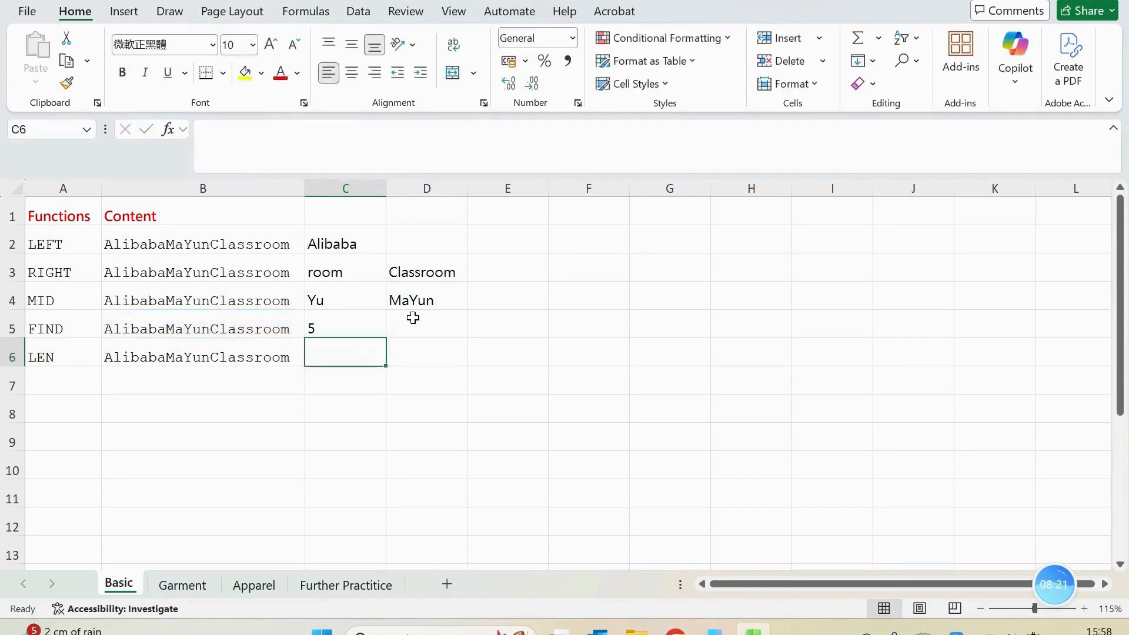
{"action": "left_click", "coordinate": [361, 327]}
Enter the formula =FIND("a",B5,8) in cell D5 to locate the first lowercase "a" from the eighth character of B5 onward
{"action": "left_click", "coordinate": [433, 333]}
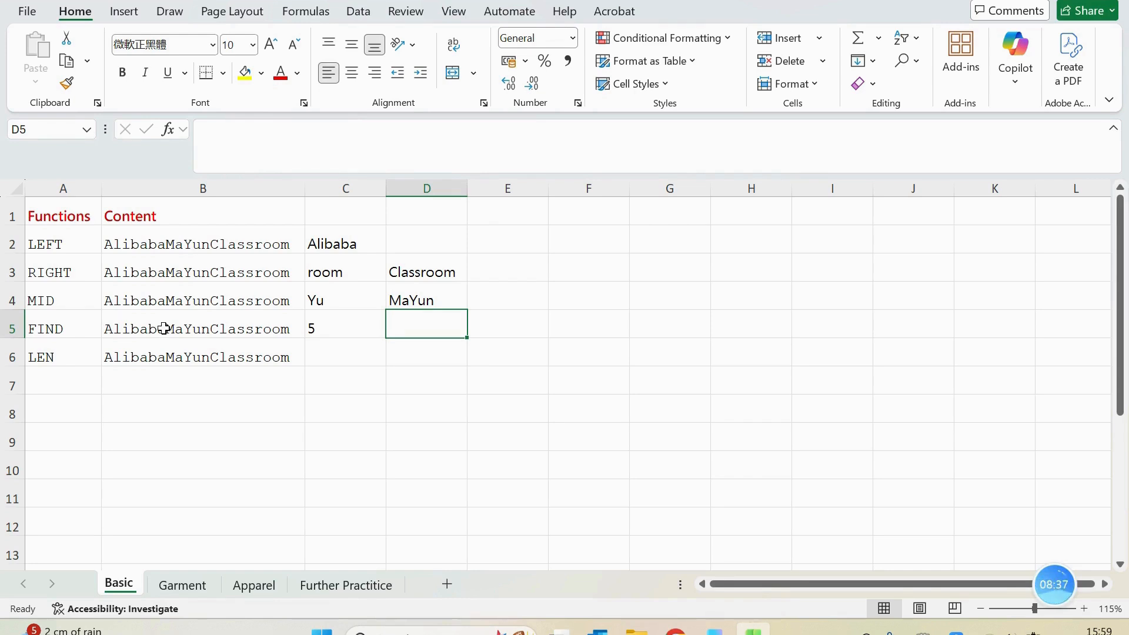
{"action": "type", "text": "=find"}
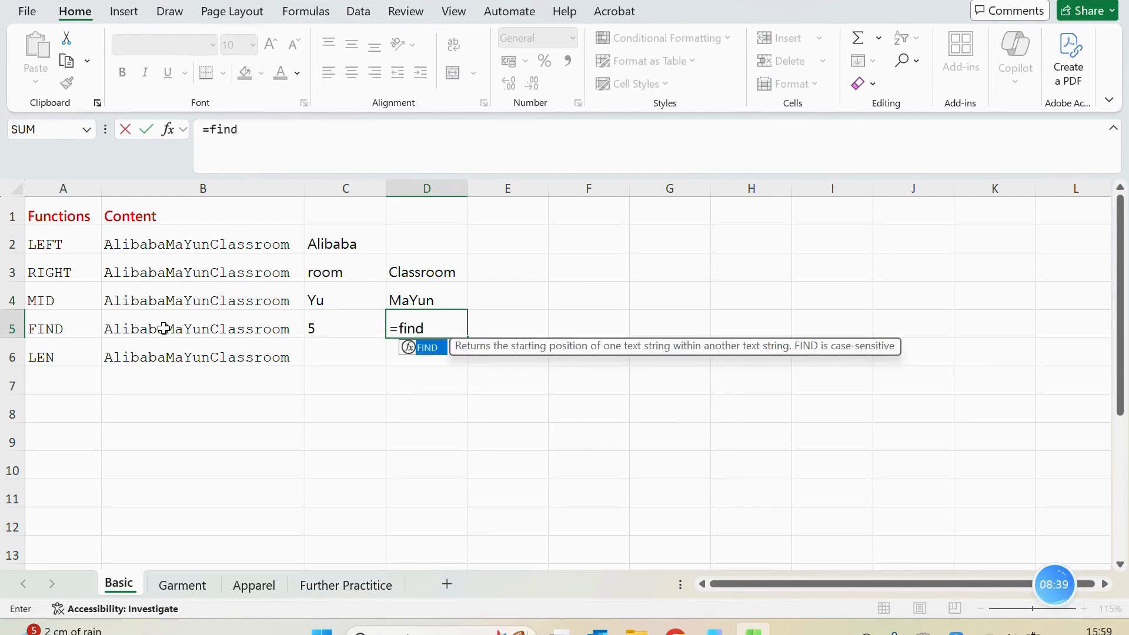
{"action": "key", "text": "Tab"}
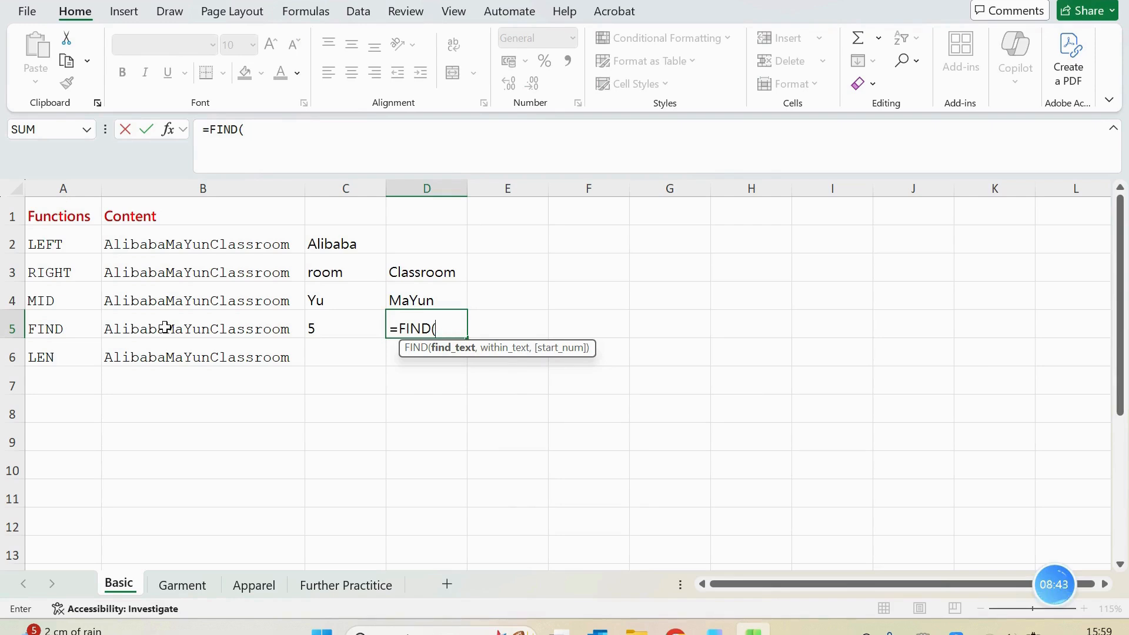
{"action": "type", "text": "\"\""}
{"action": "key", "text": "Return"}
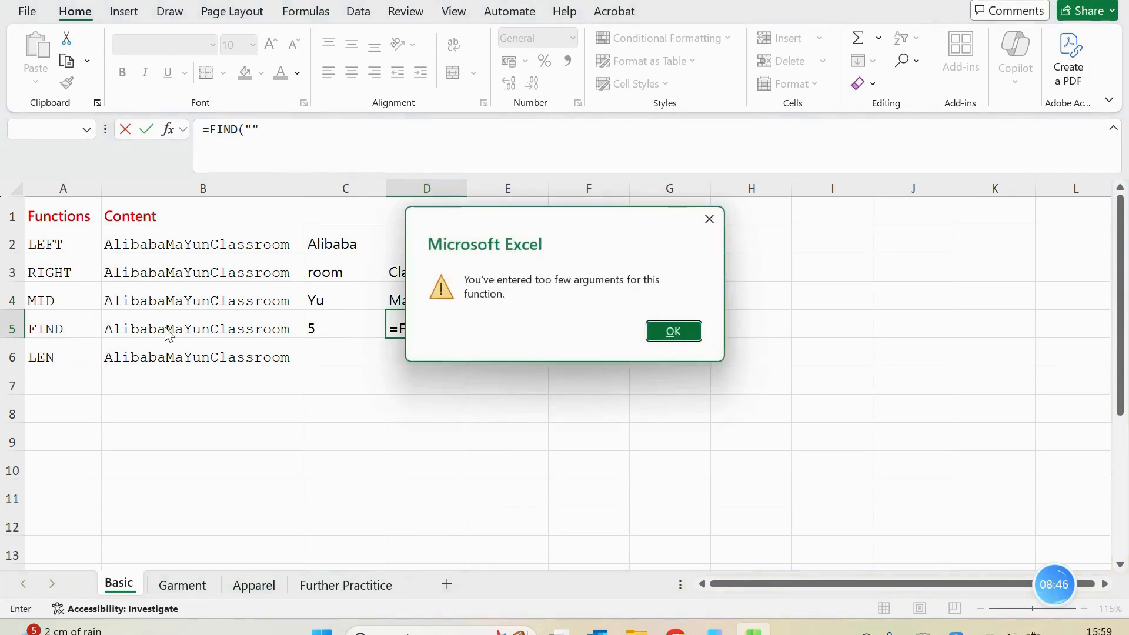
{"action": "left_click", "coordinate": [707, 221]}
{"action": "left_click", "coordinate": [252, 130]}
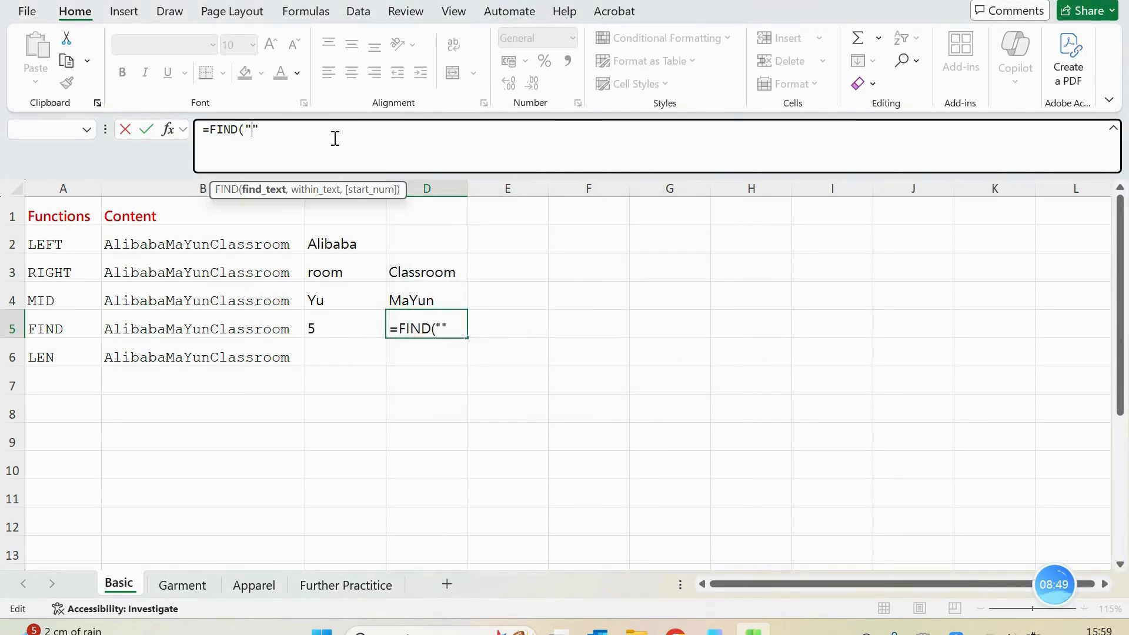
{"action": "type", "text": "a"}
{"action": "key", "text": "Right"}
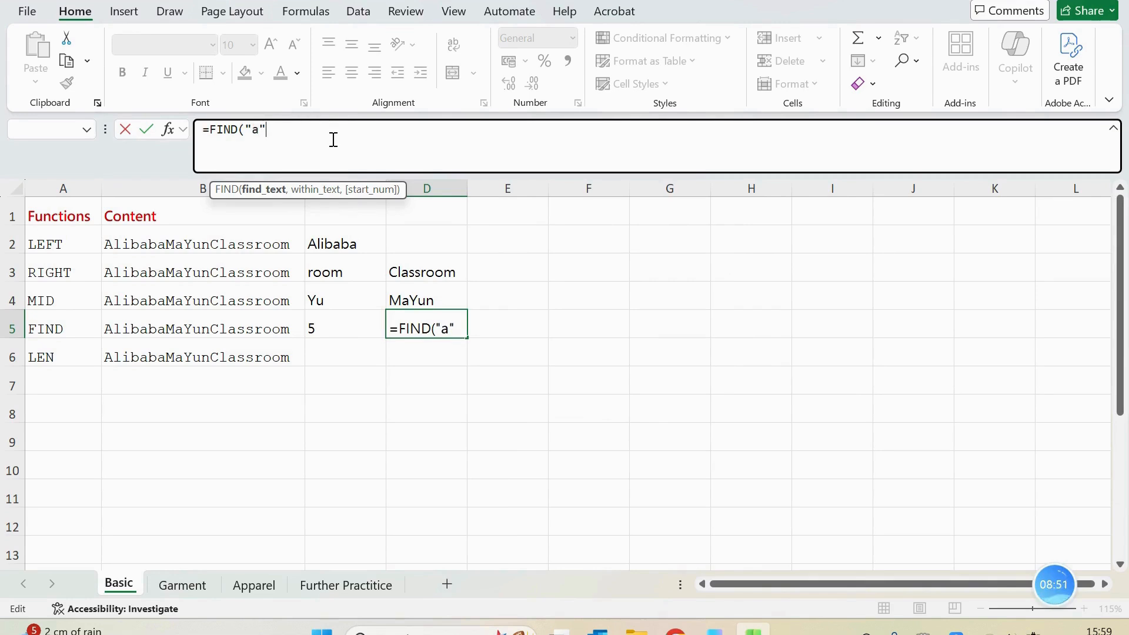
{"action": "type", "text": ",8"}
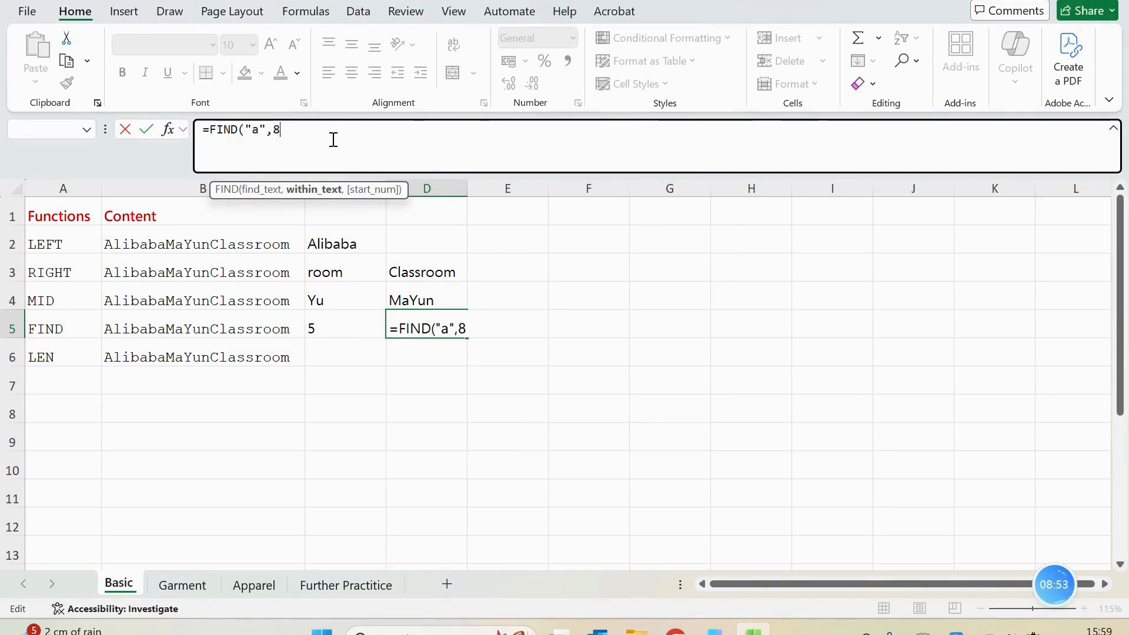
{"action": "type", "text": ","}
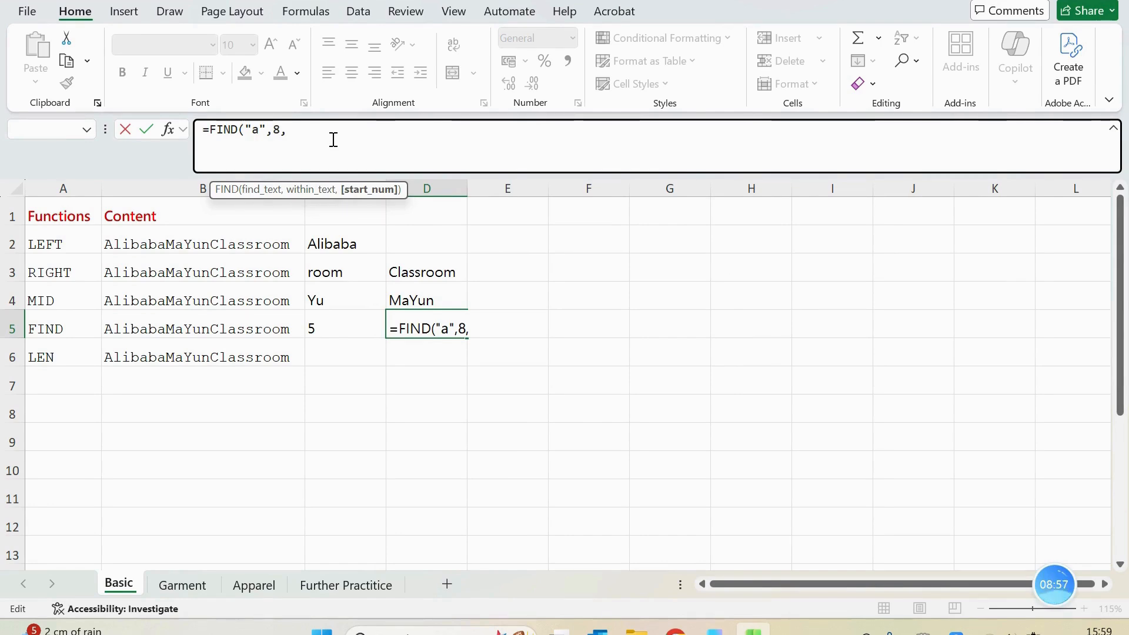
{"action": "key", "text": "BackSpace"}
{"action": "key", "text": "BackSpace"}
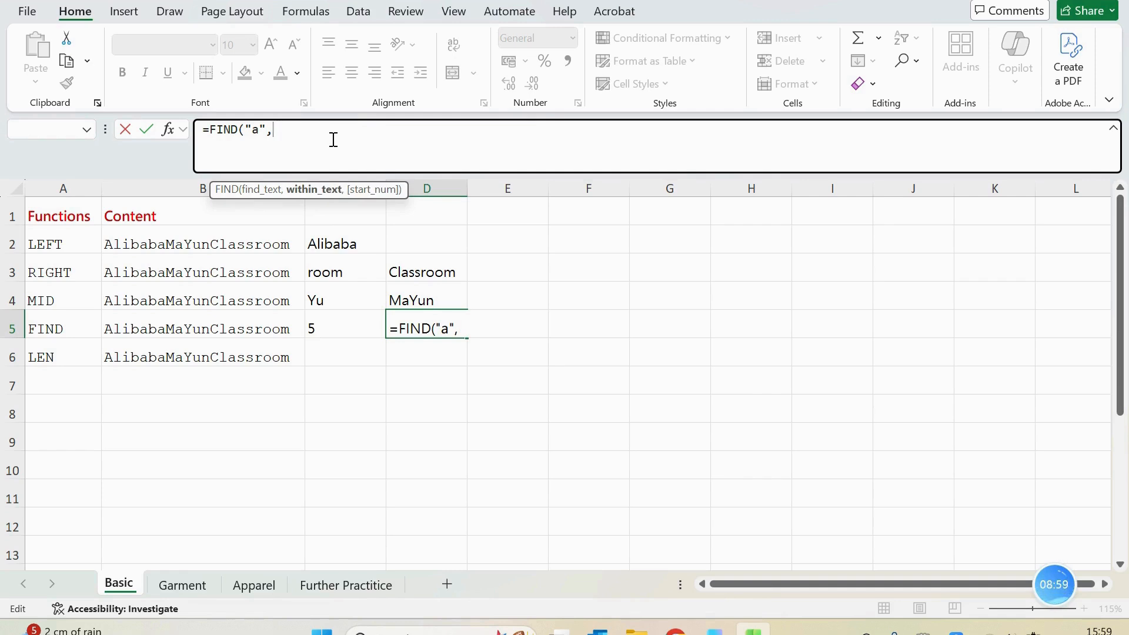
{"action": "type", "text": "b"}
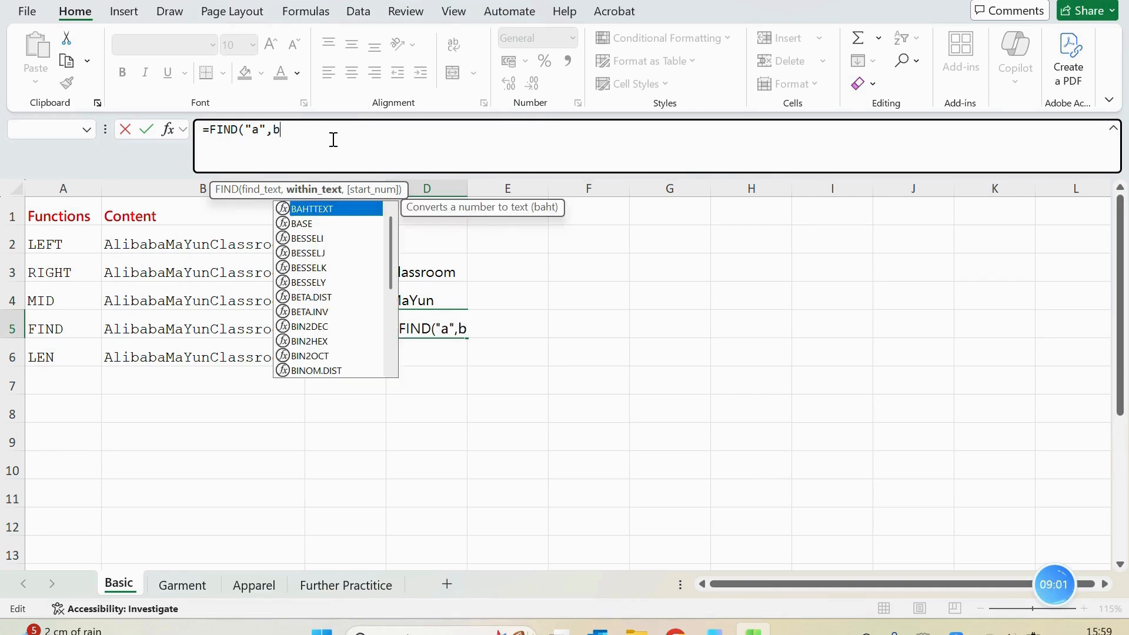
{"action": "type", "text": "5,"}
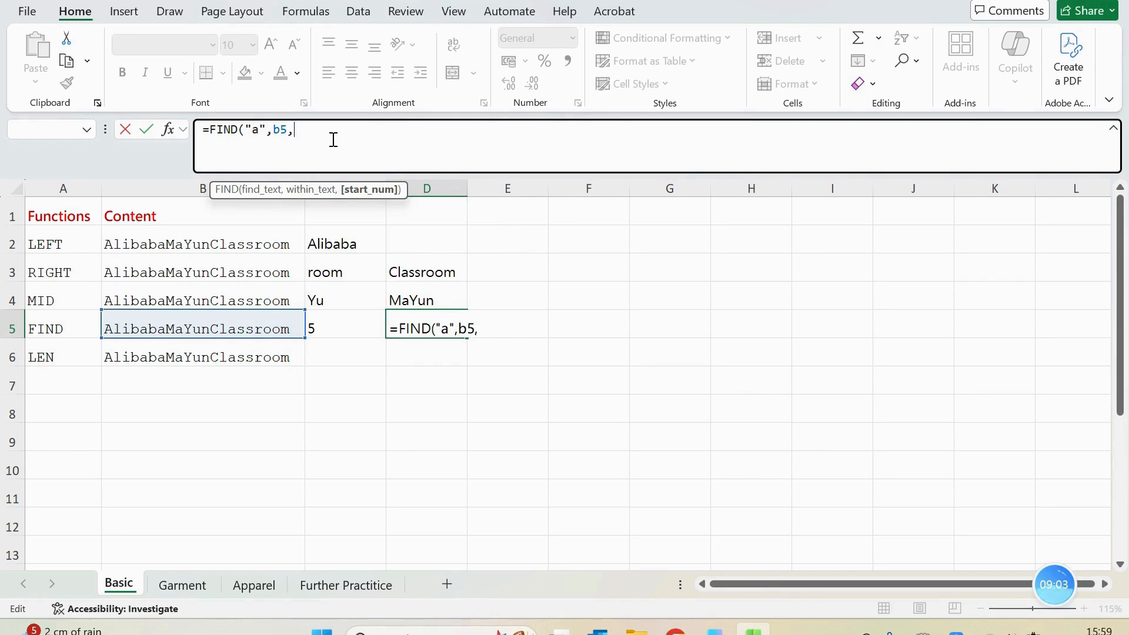
{"action": "type", "text": "8)"}
{"action": "key", "text": "Return"}
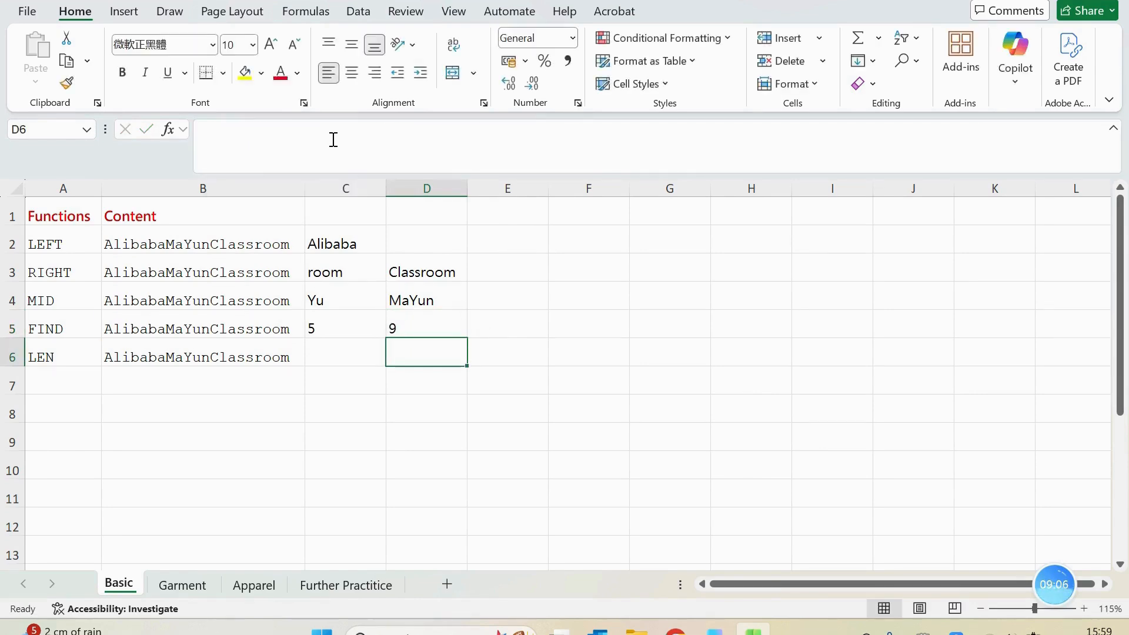
{"action": "left_click", "coordinate": [415, 323]}
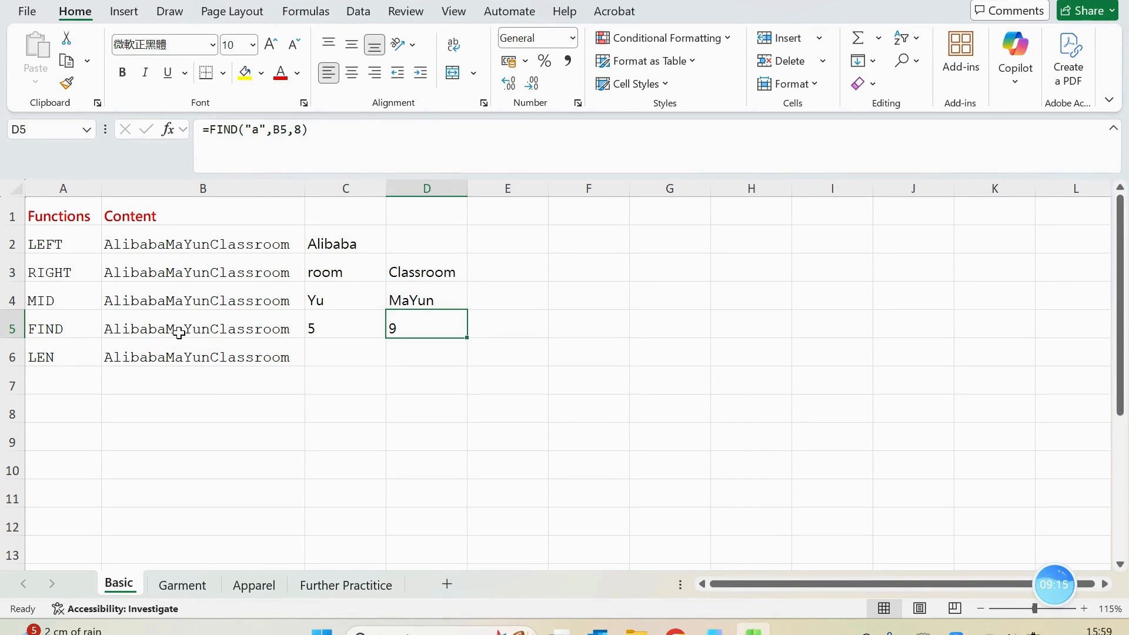
Enter the formula =LEN(B6) in cell C6 to count the characters of the text in B6
{"action": "left_click", "coordinate": [341, 353]}
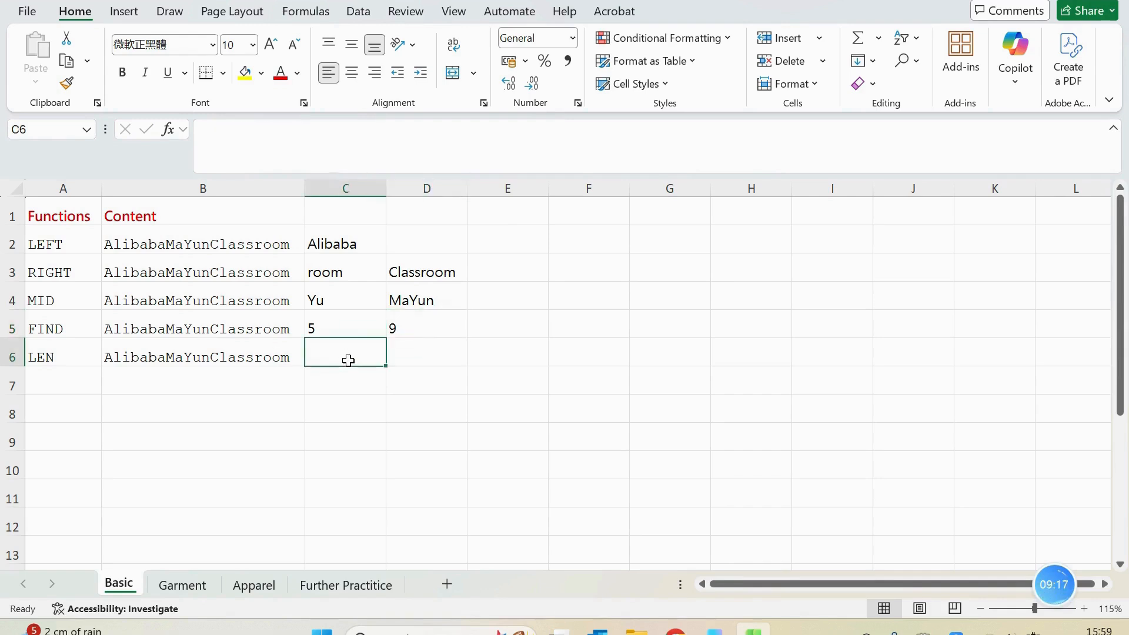
{"action": "type", "text": "="}
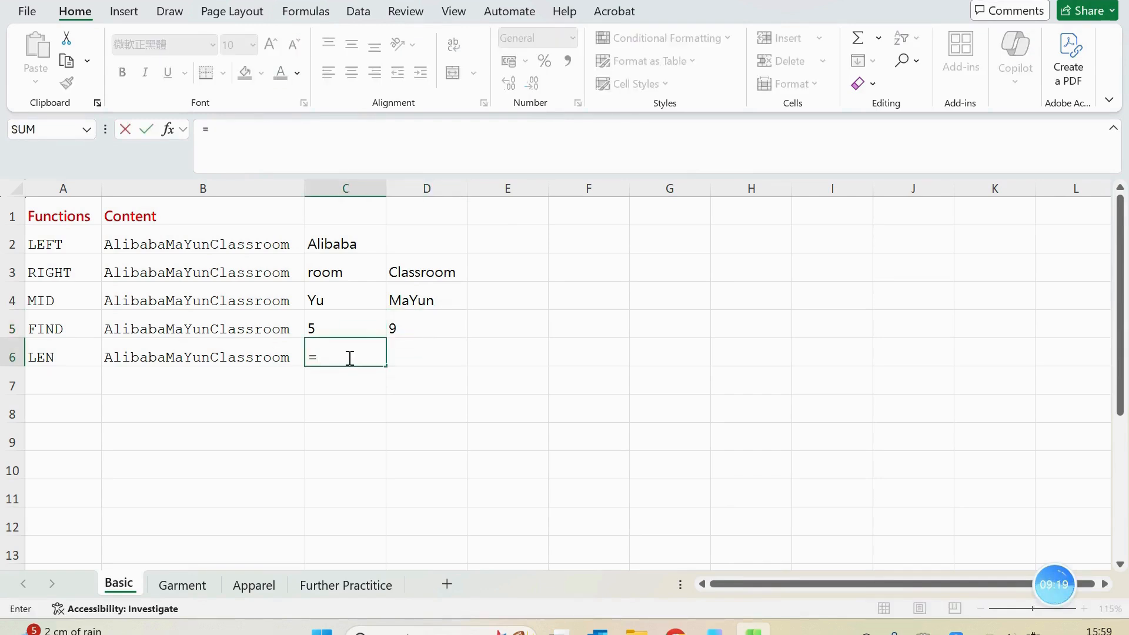
{"action": "type", "text": "len"}
{"action": "key", "text": "Tab"}
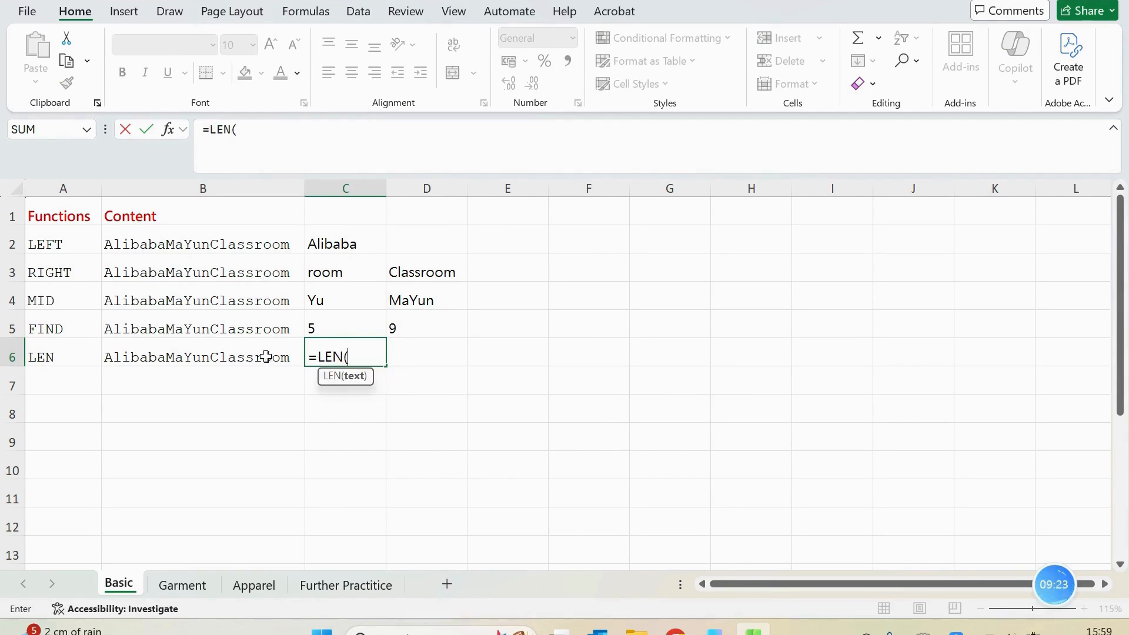
{"action": "left_click", "coordinate": [199, 355]}
{"action": "type", "text": ")"}
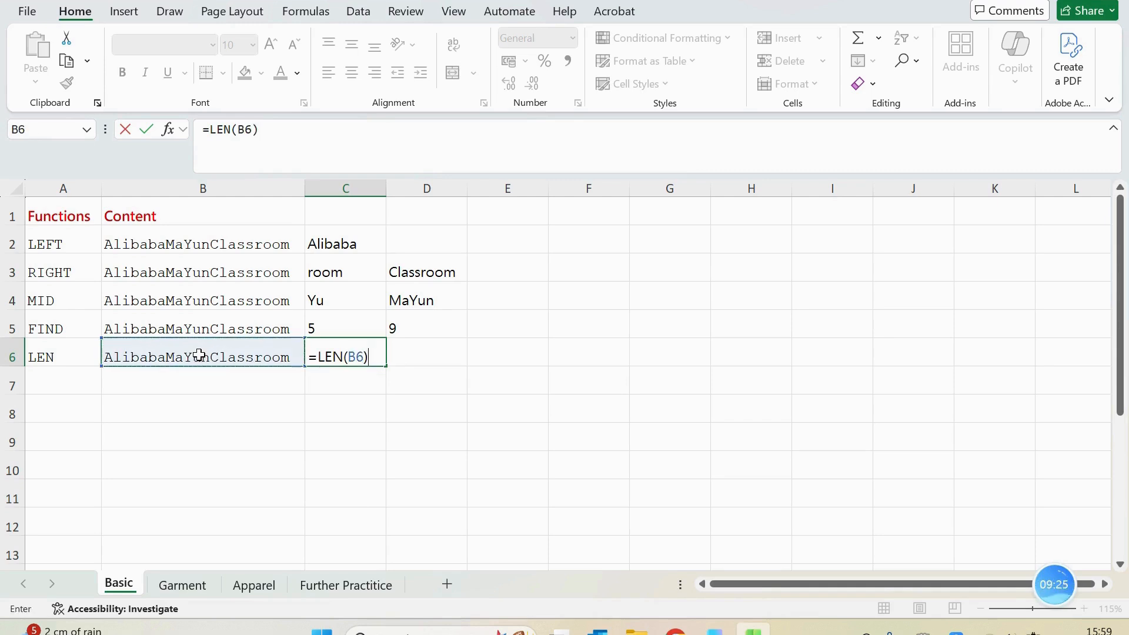
{"action": "key", "text": "Return"}
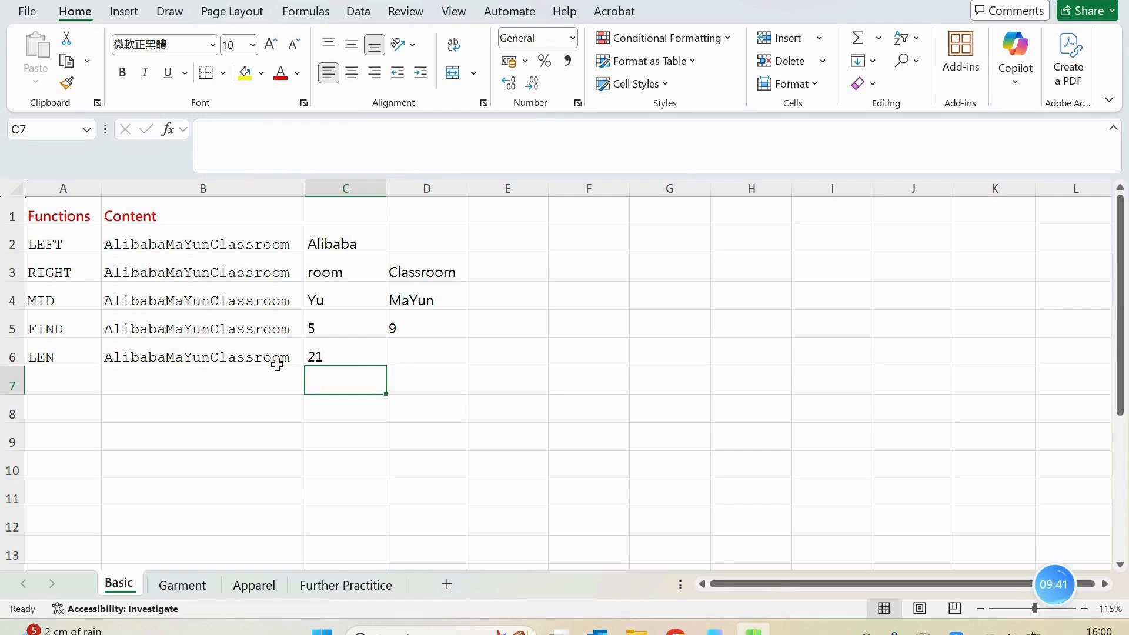
{"action": "left_click", "coordinate": [430, 345]}
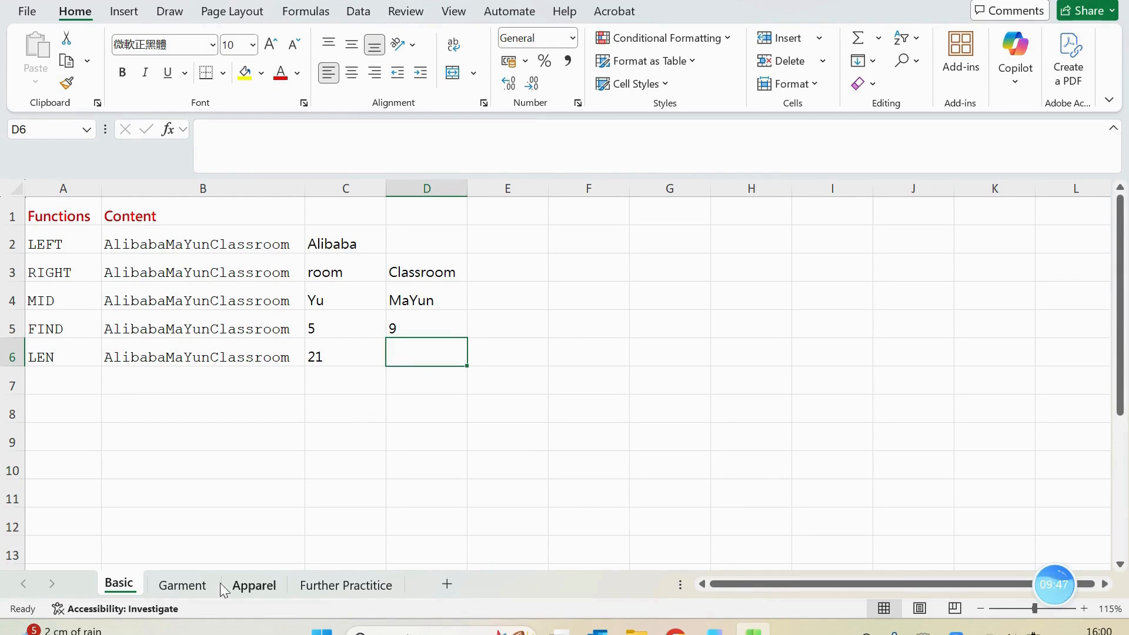
On the Garment sheet, enter the formula =FIND("-",A2) in cell C2 to locate the first hyphen in A2
{"action": "left_click", "coordinate": [183, 586]}
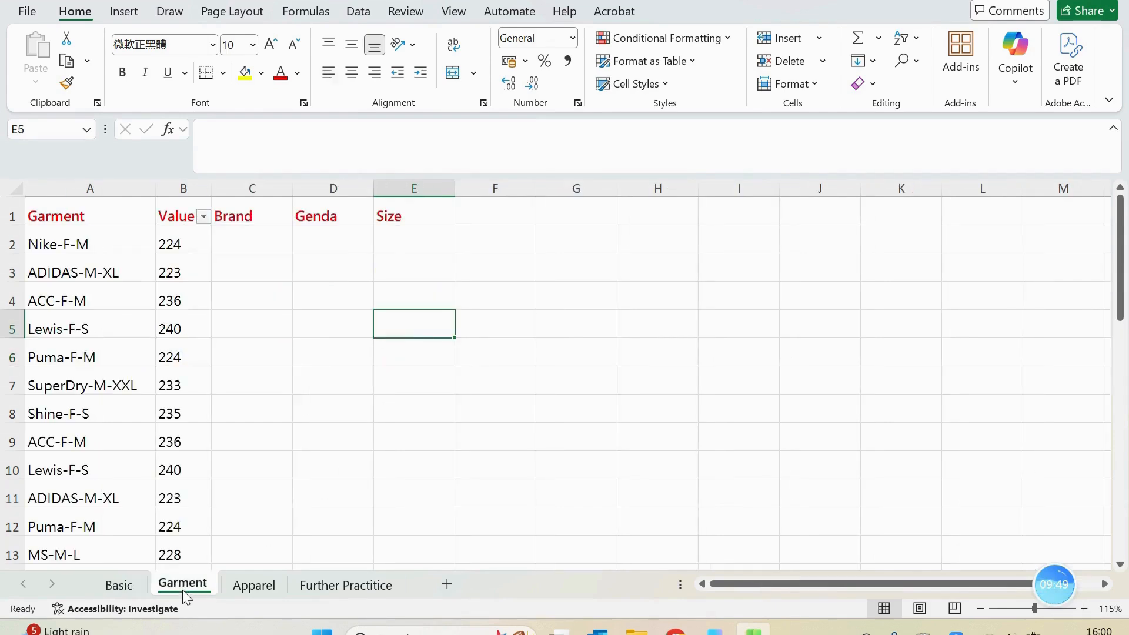
{"action": "left_click", "coordinate": [507, 418]}
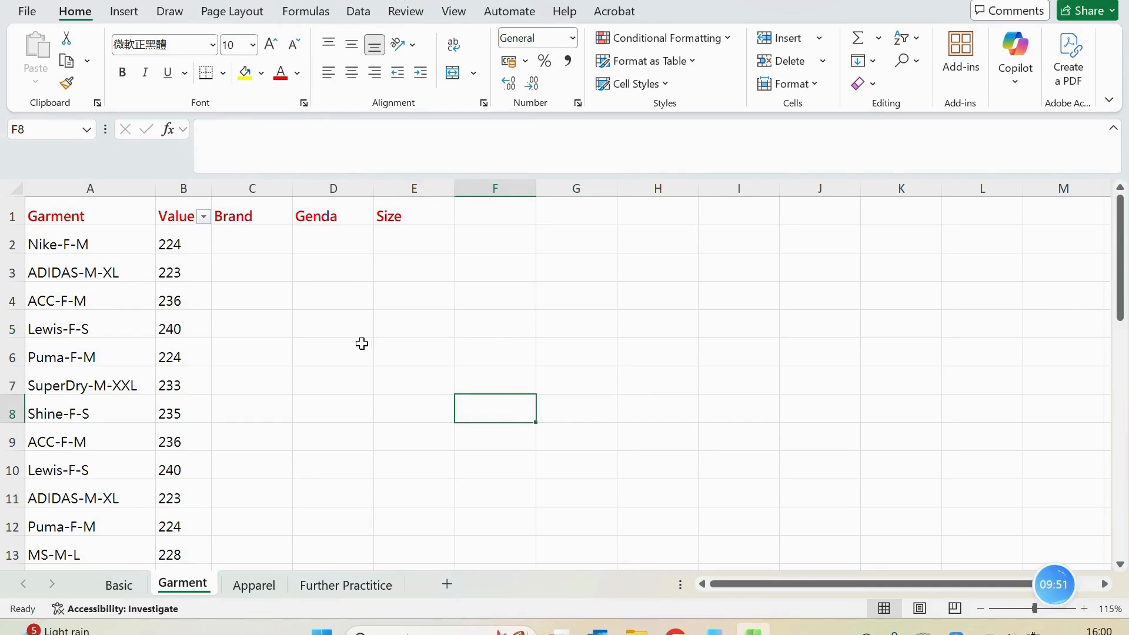
{"action": "left_click", "coordinate": [259, 244]}
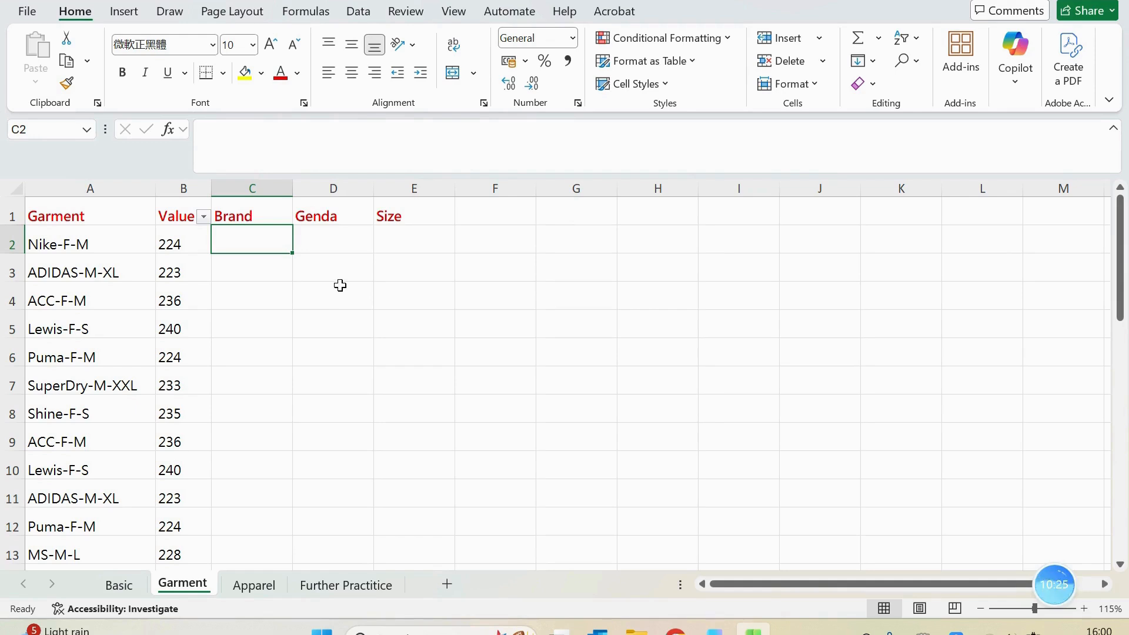
{"action": "type", "text": "="}
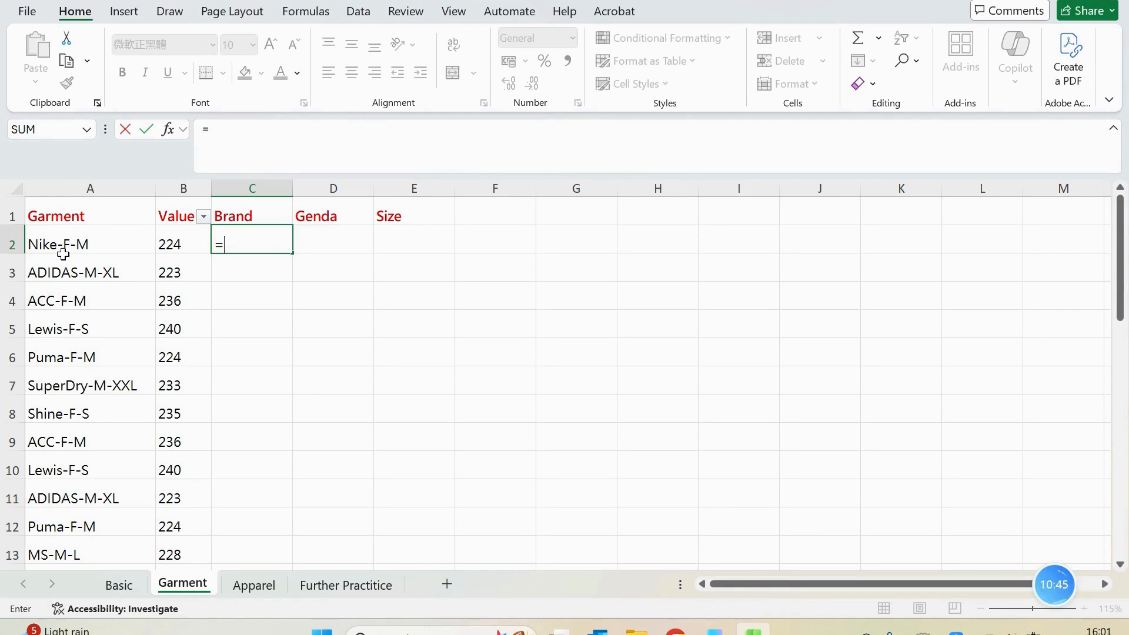
{"action": "type", "text": "find"}
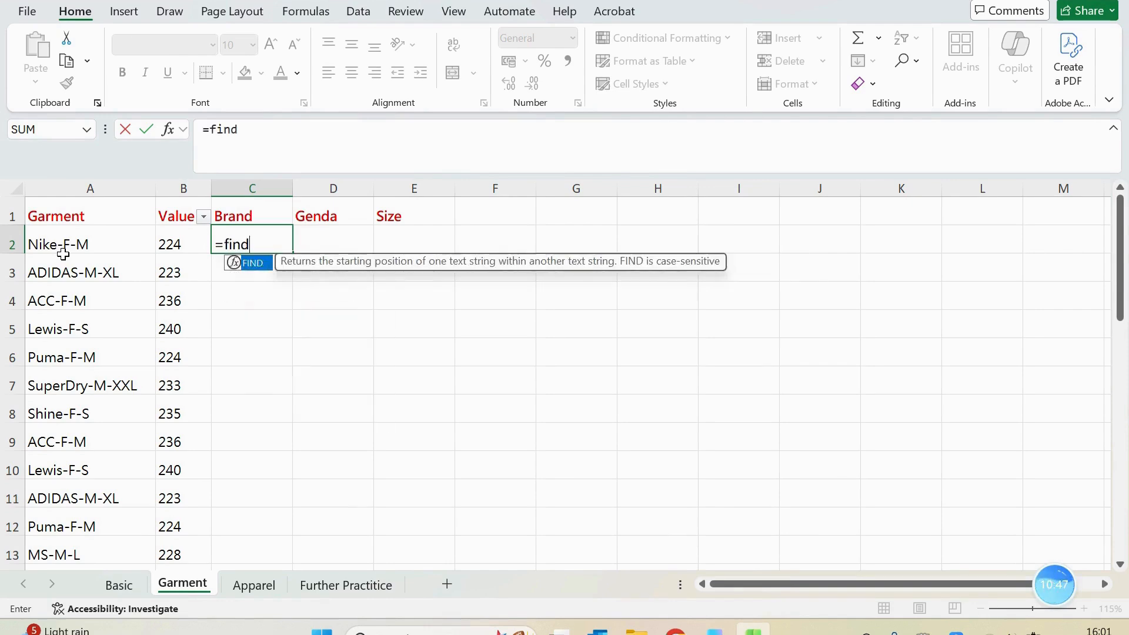
{"action": "key", "text": "Tab"}
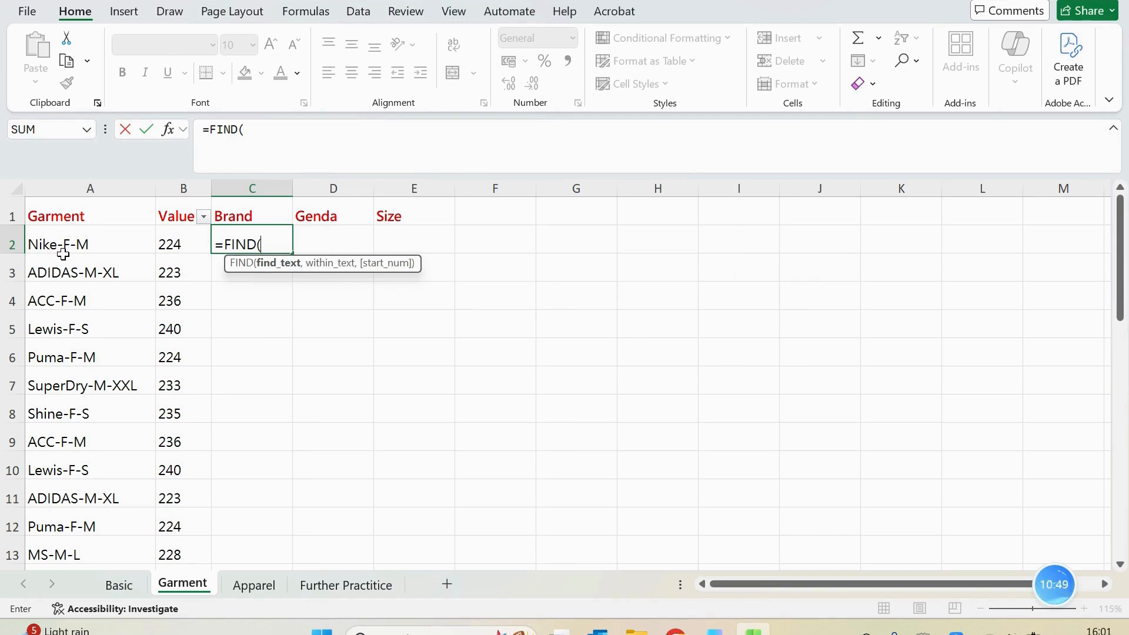
{"action": "type", "text": "@"}
{"action": "key", "text": "BackSpace"}
{"action": "type", "text": "\"-@"}
{"action": "key", "text": "BackSpace"}
{"action": "type", "text": "\","}
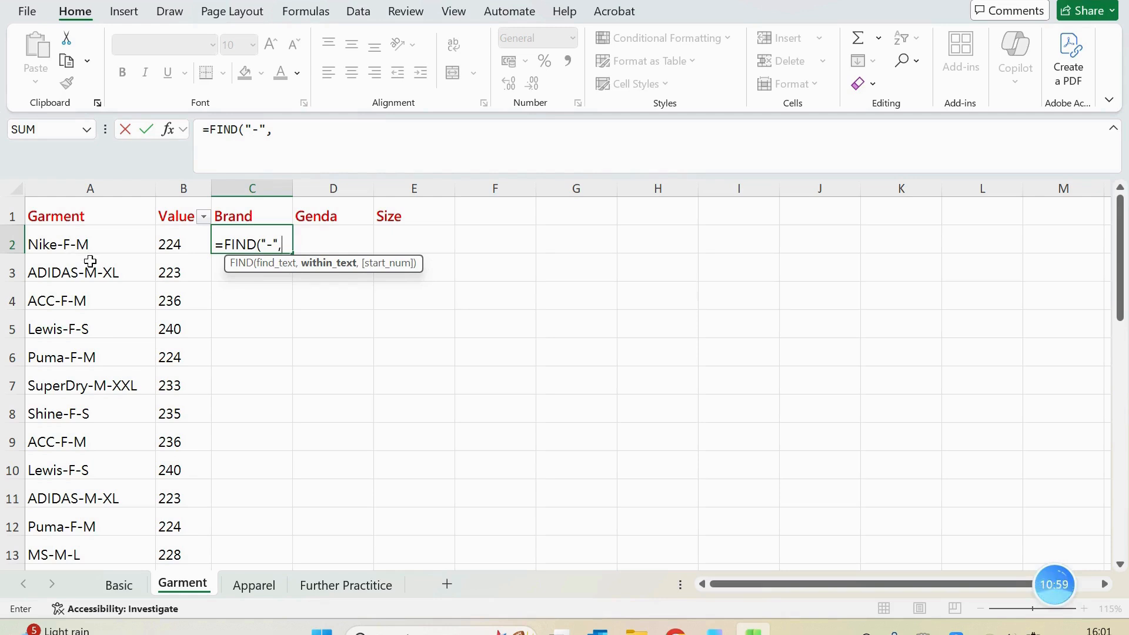
{"action": "type", "text": "a2"}
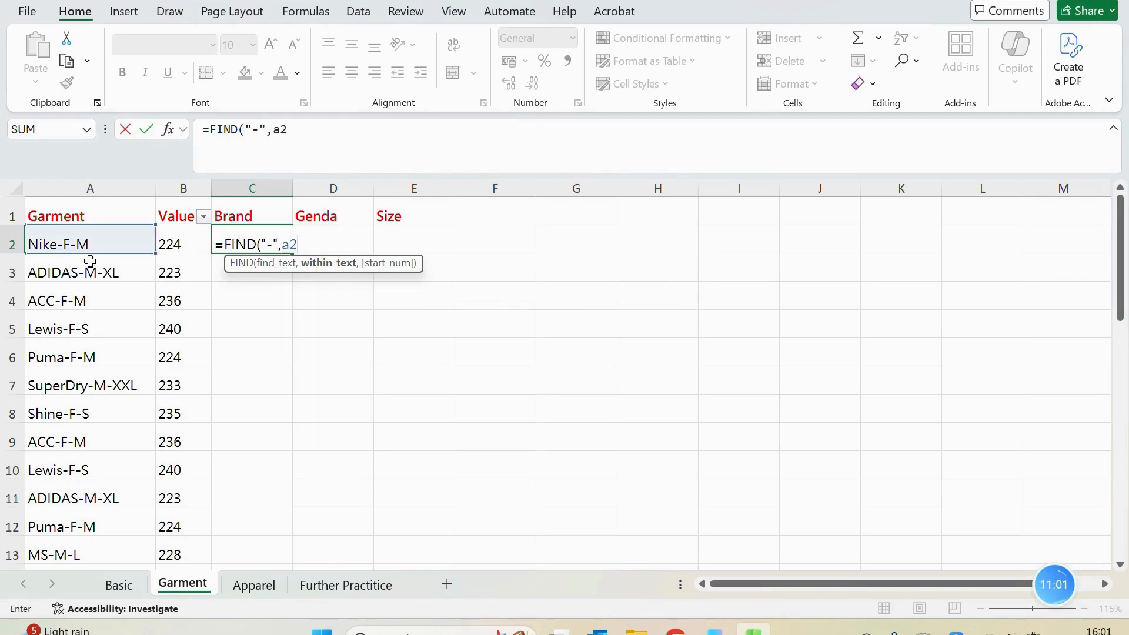
{"action": "type", "text": ")"}
{"action": "key", "text": "Return"}
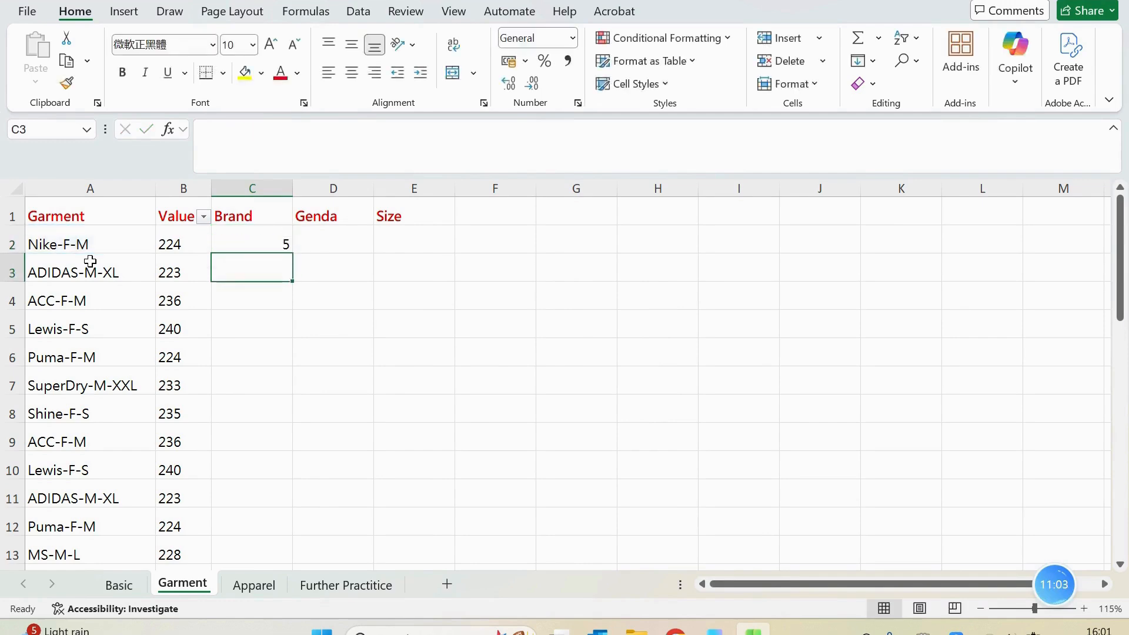
Subtract 1 from the result in C2 by extending its formula to =FIND("-",A2)-1
{"action": "left_click", "coordinate": [268, 244]}
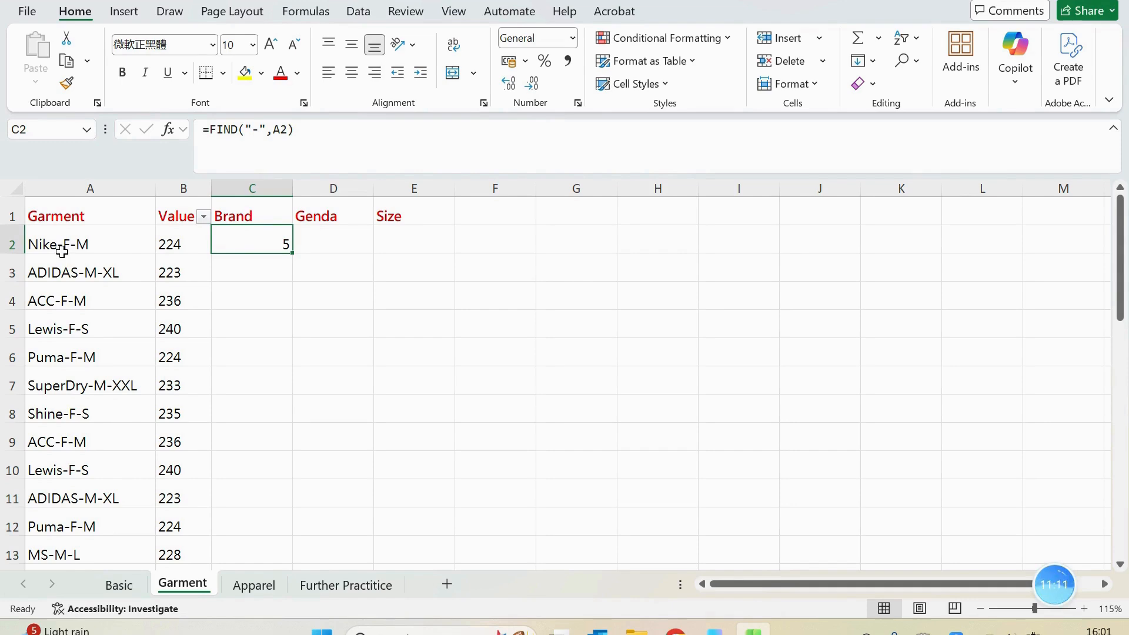
{"action": "left_click", "coordinate": [348, 137]}
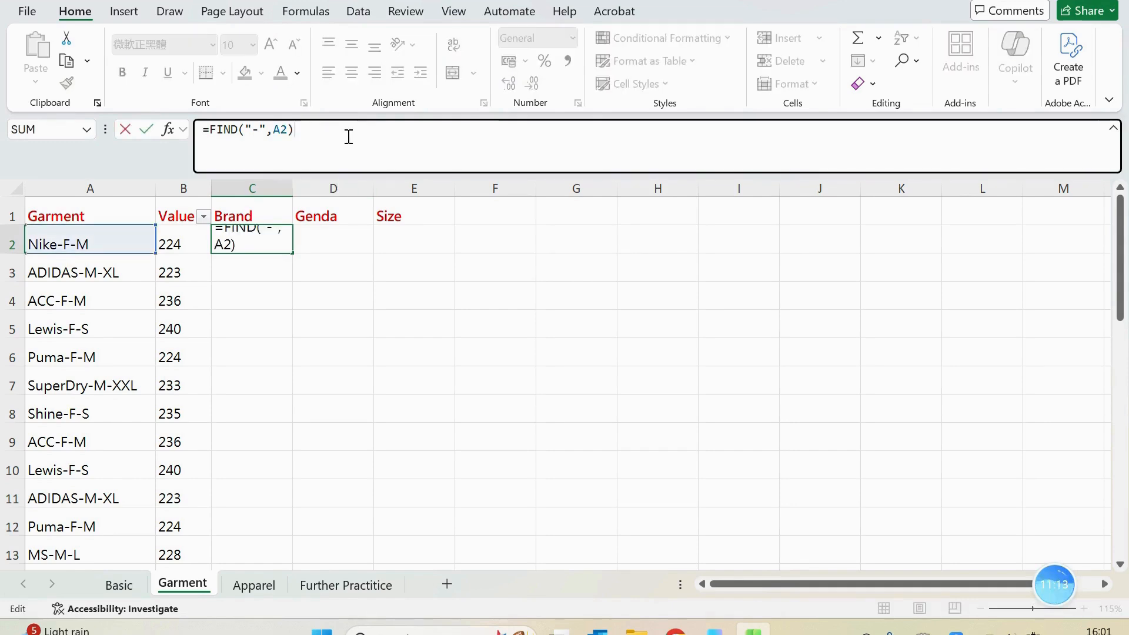
{"action": "type", "text": "-1"}
{"action": "key", "text": "Return"}
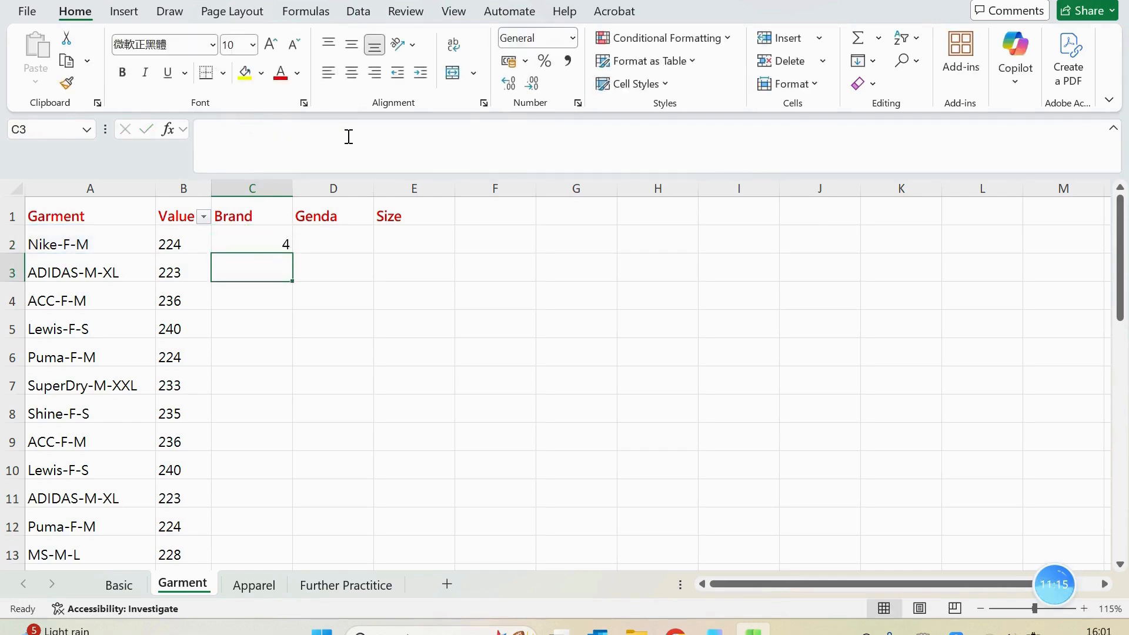
Enclose the expression in C2 in parentheses so that the formula reads =(FIND("-",A2)-1)
{"action": "left_click", "coordinate": [256, 238]}
{"action": "left_click", "coordinate": [211, 133]}
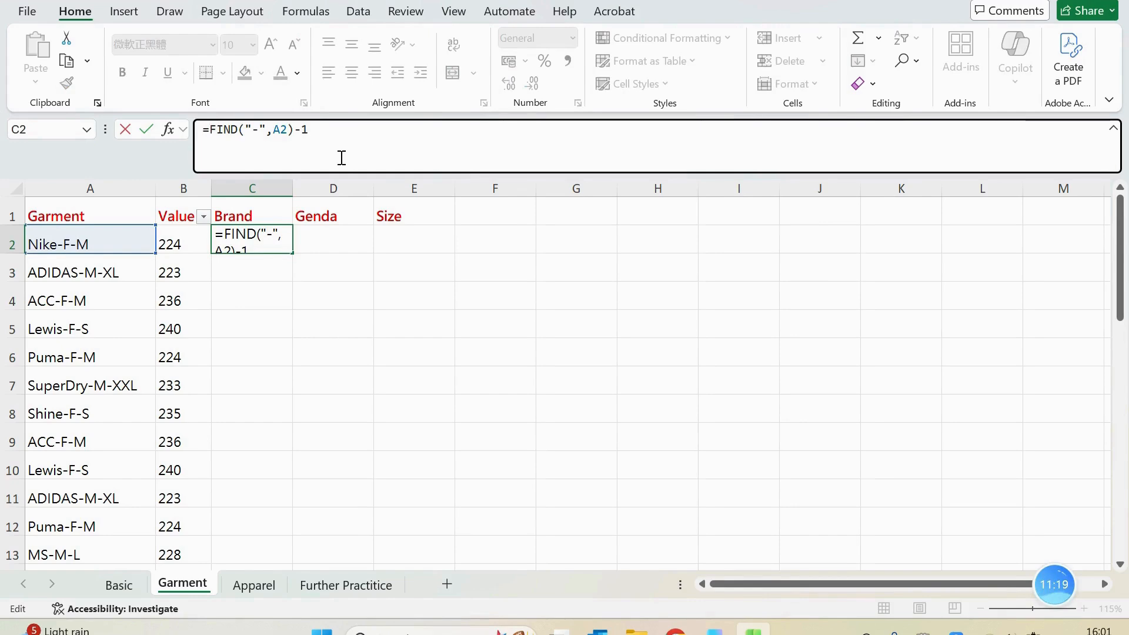
{"action": "type", "text": "("}
{"action": "left_click", "coordinate": [351, 131]}
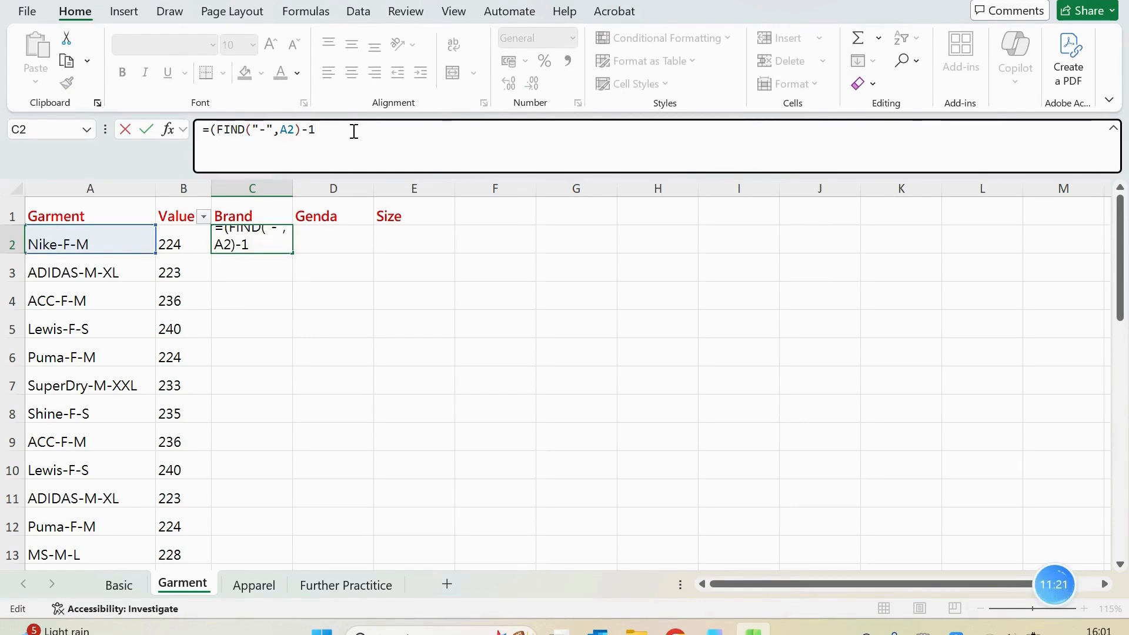
{"action": "type", "text": ")"}
{"action": "key", "text": "Return"}
Wrap the C2 formula in LEFT as =LEFT(A2,(FIND("-",A2)-1)) to extract the brand name before the first hyphen
{"action": "left_click", "coordinate": [270, 241]}
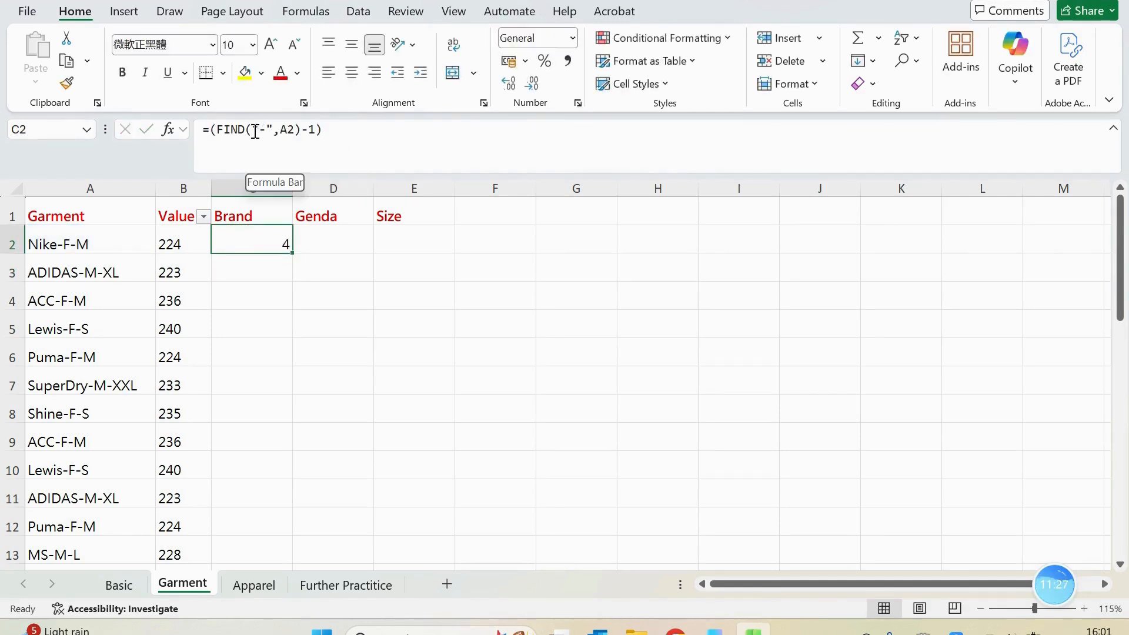
{"action": "left_click", "coordinate": [210, 130]}
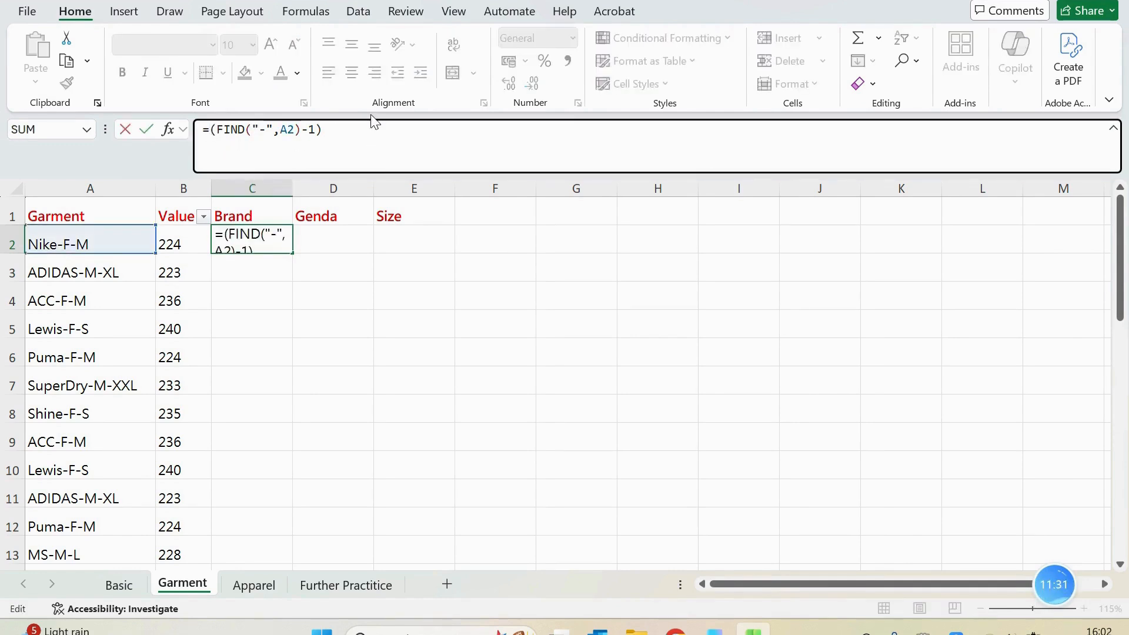
{"action": "type", "text": "left"}
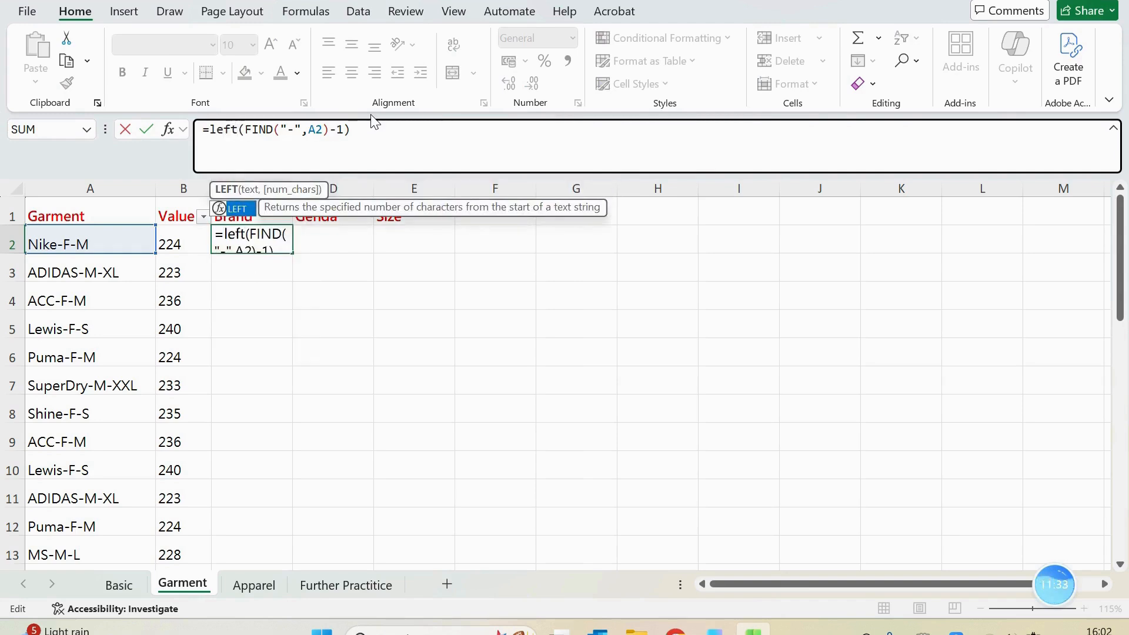
{"action": "key", "text": "Tab"}
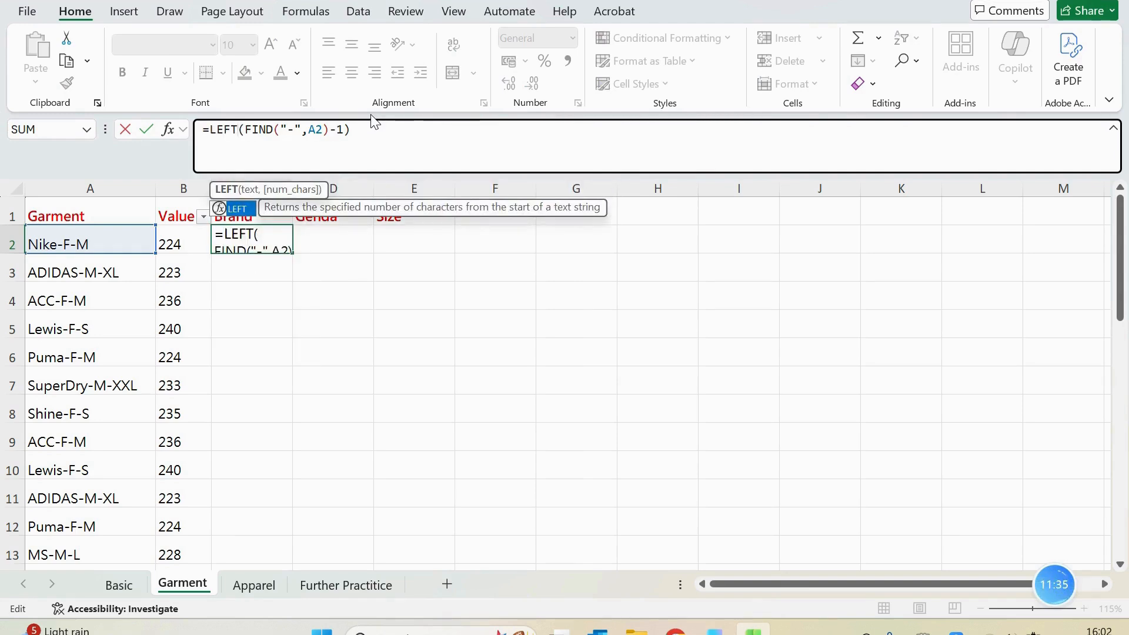
{"action": "type", "text": "("}
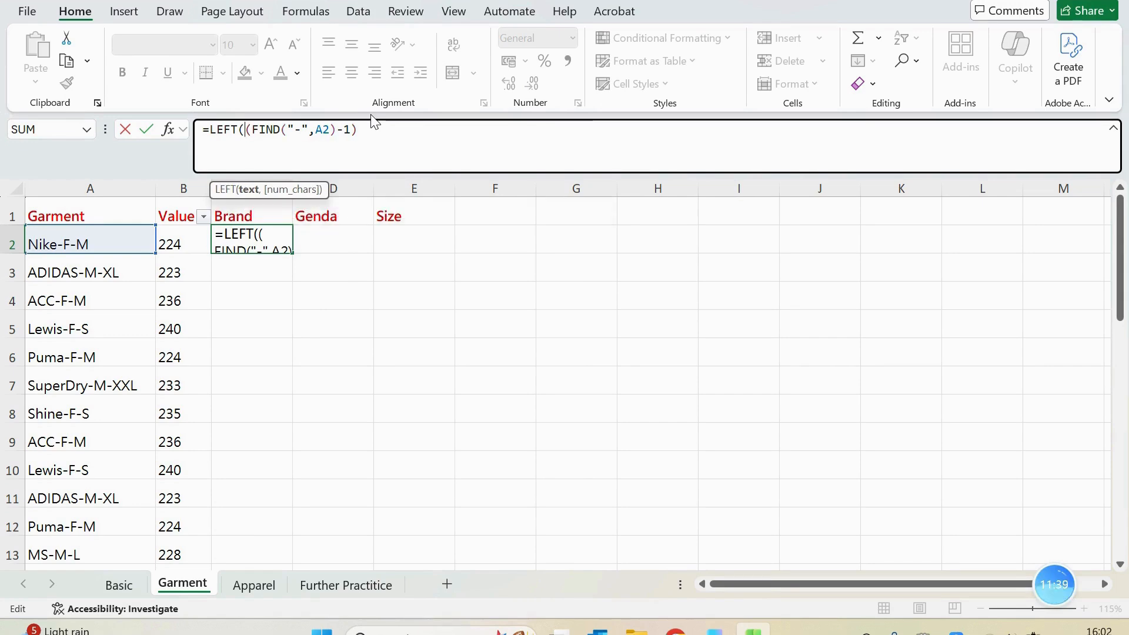
{"action": "type", "text": "a2"}
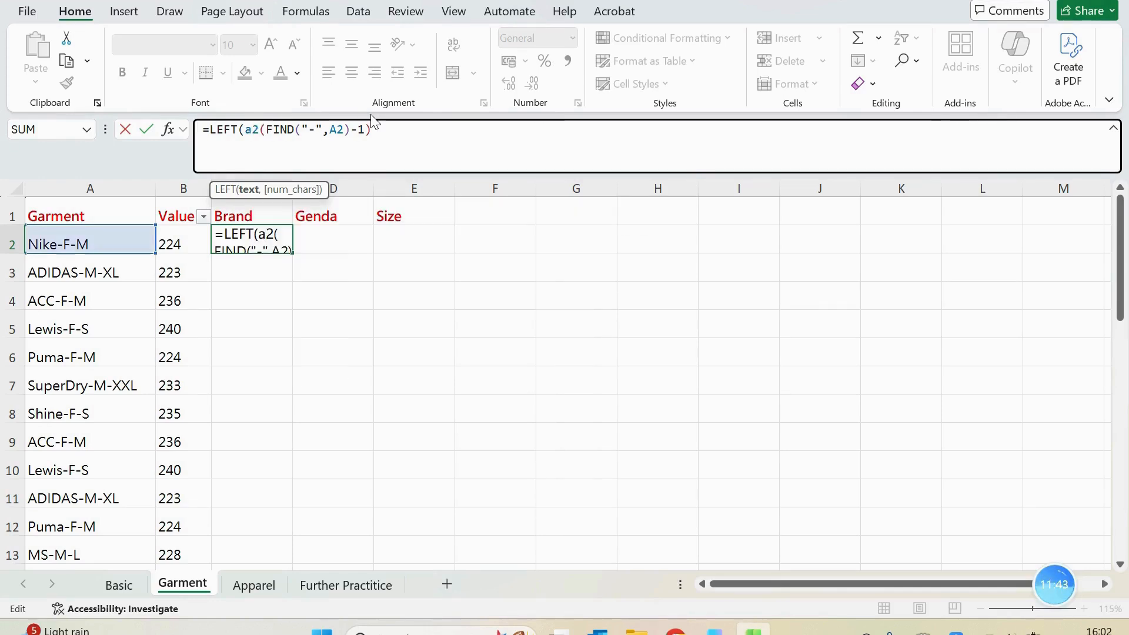
{"action": "type", "text": ","}
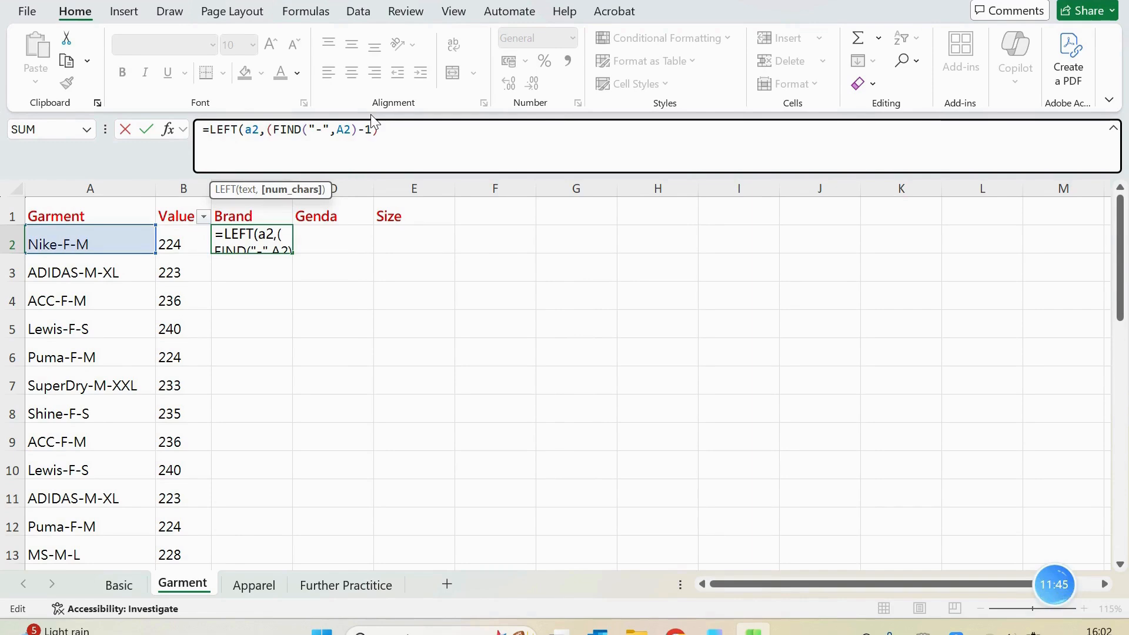
{"action": "left_click", "coordinate": [385, 131]}
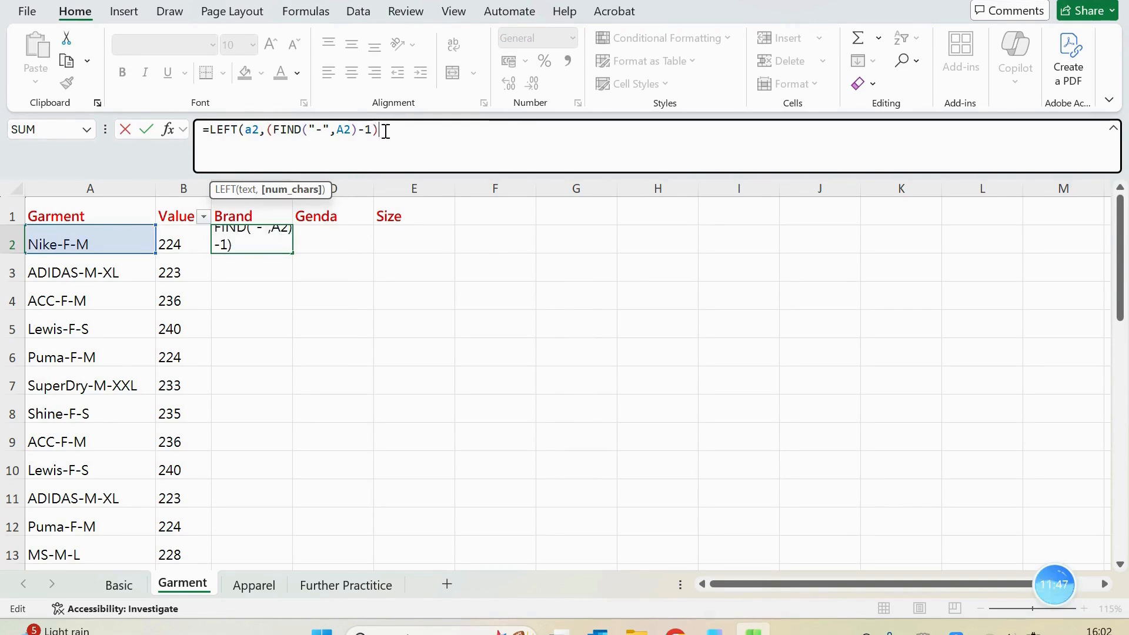
{"action": "type", "text": ")"}
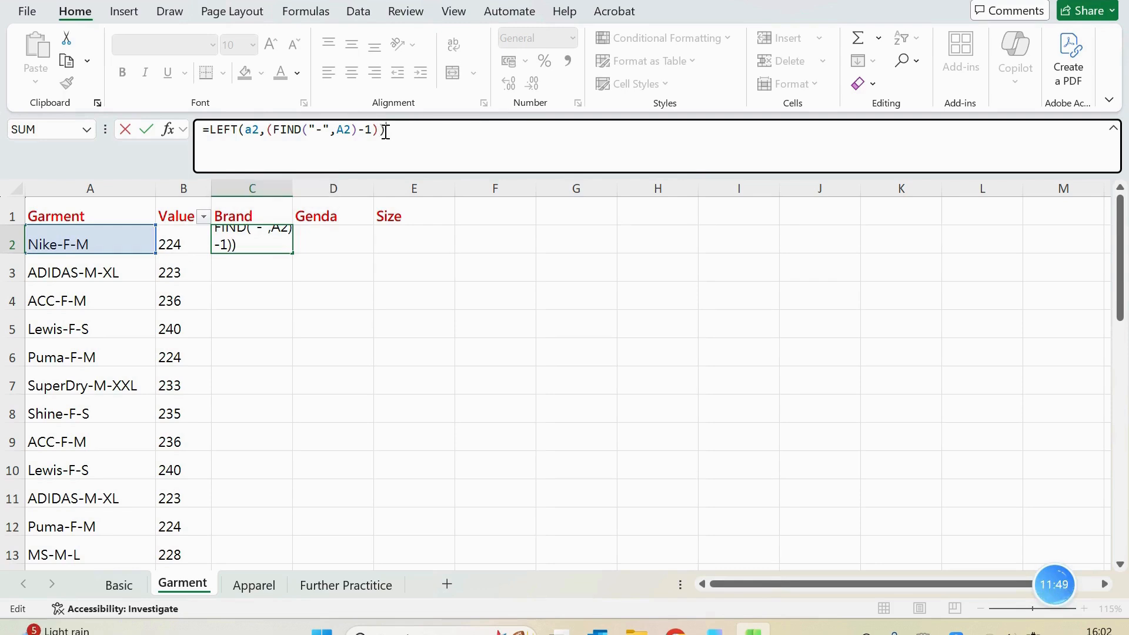
{"action": "key", "text": "Return"}
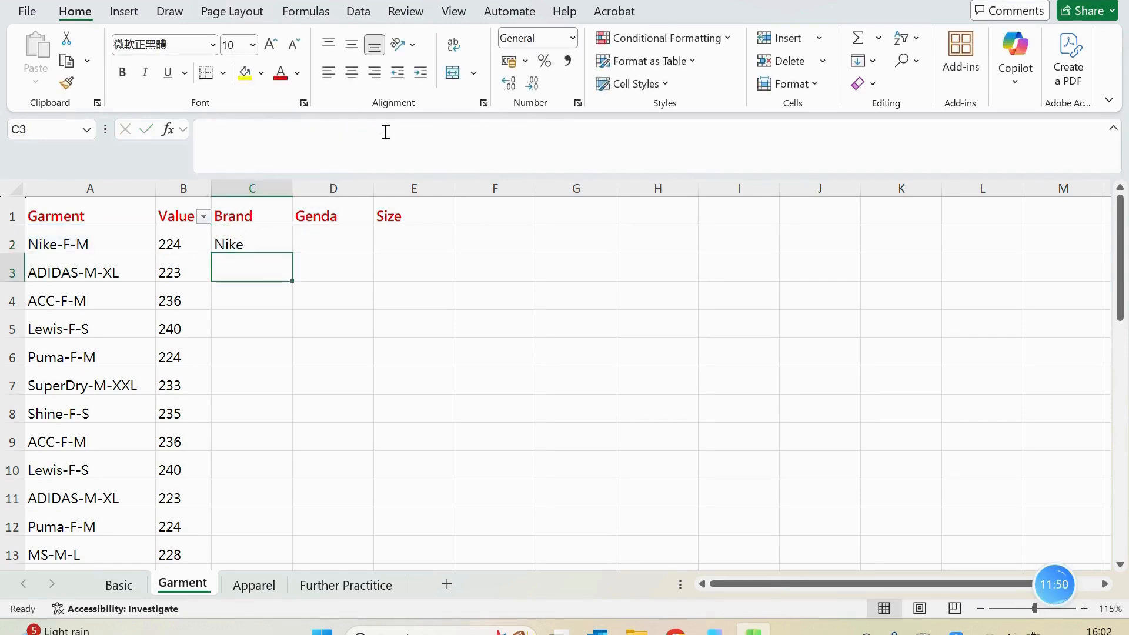
Fill the brand formula from C2 down the Brand column for all garment rows
{"action": "left_click", "coordinate": [266, 242]}
{"action": "double_click", "coordinate": [292, 256]}
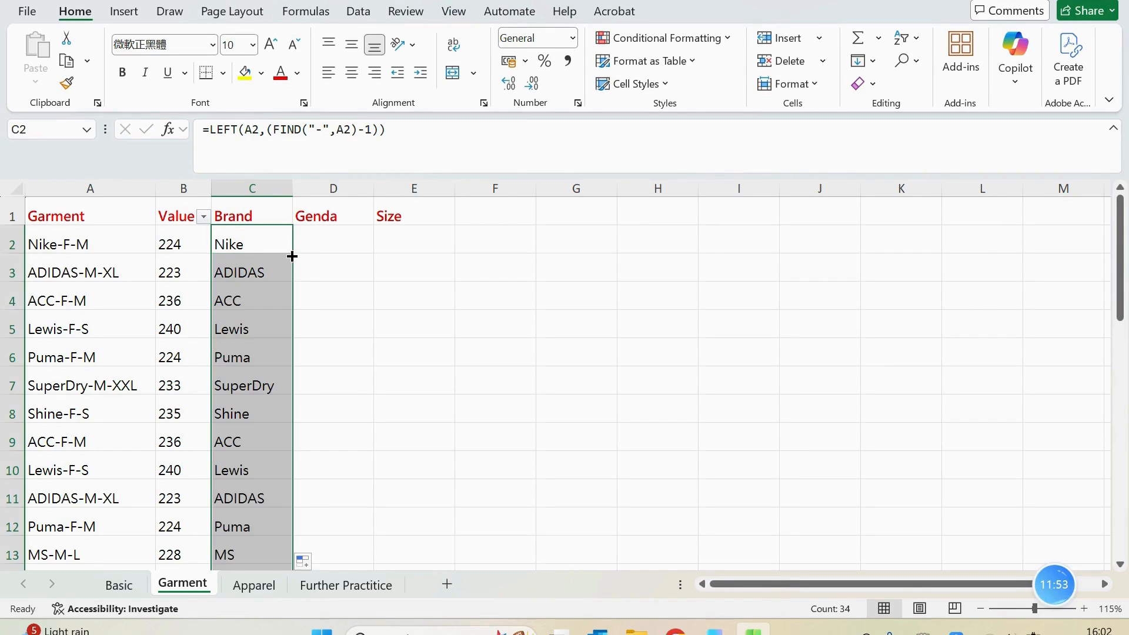
{"action": "left_click", "coordinate": [269, 293]}
Reapply the filter so it covers all header columns from Garment to Size, and check the list of distinct values under Brand
{"action": "left_click", "coordinate": [268, 218]}
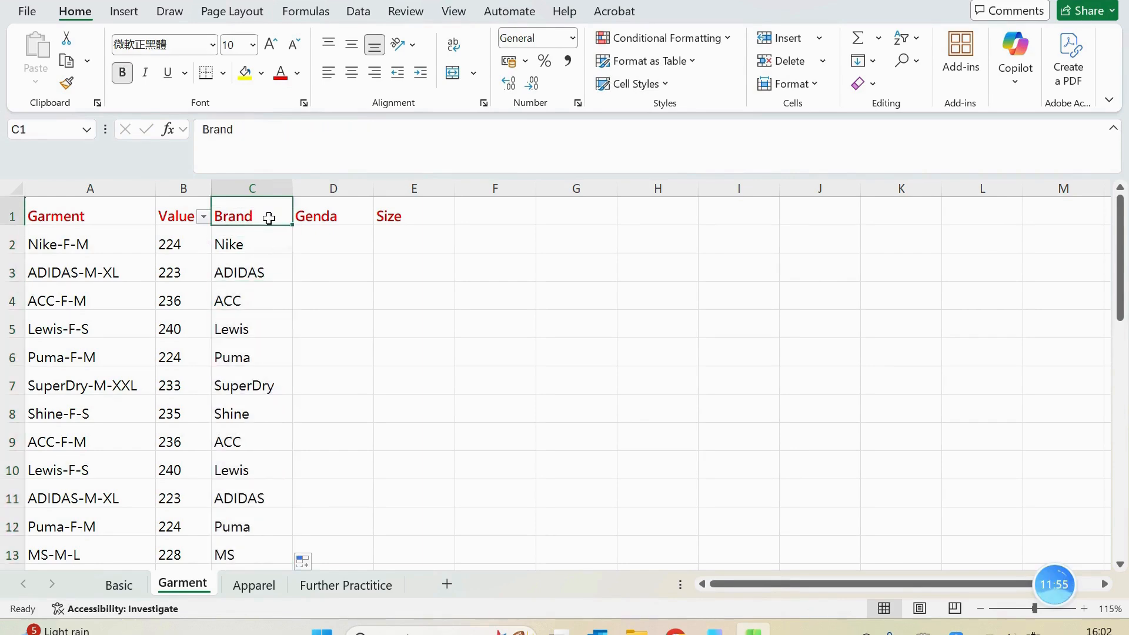
{"action": "key", "text": "ctrl+shift+l"}
{"action": "key", "text": "ctrl+shift+l"}
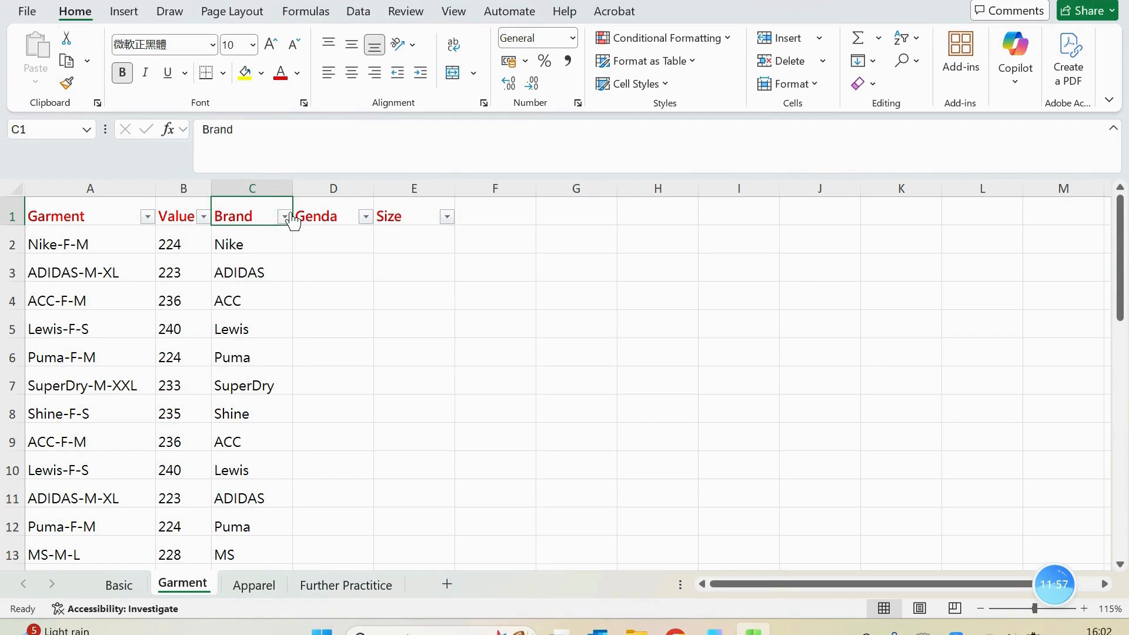
{"action": "left_click", "coordinate": [285, 217]}
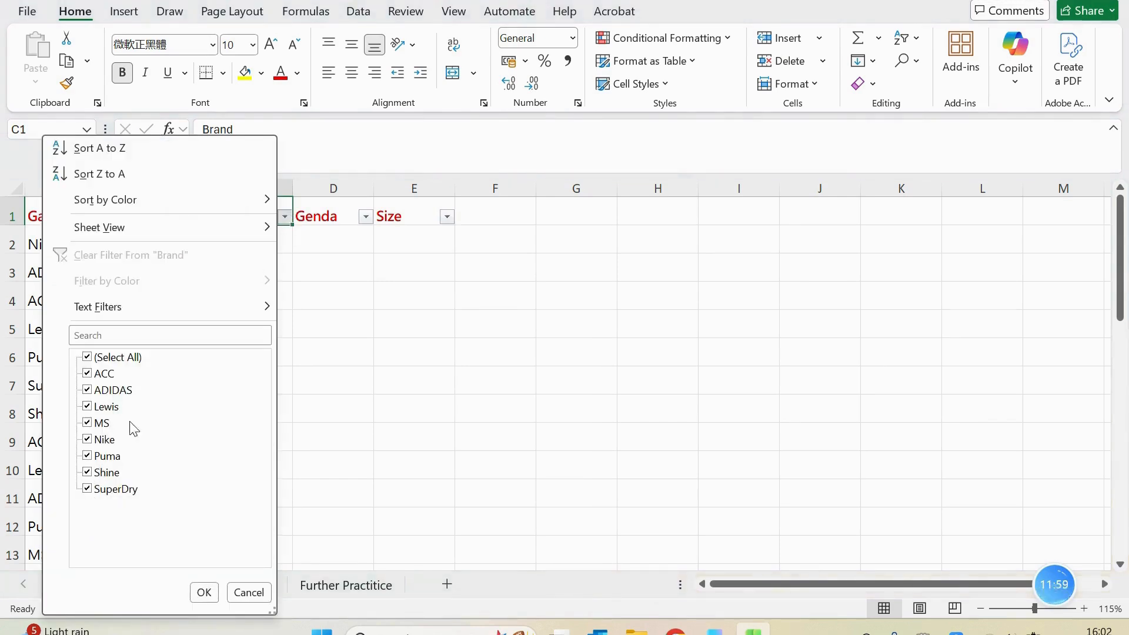
{"action": "left_click", "coordinate": [468, 306]}
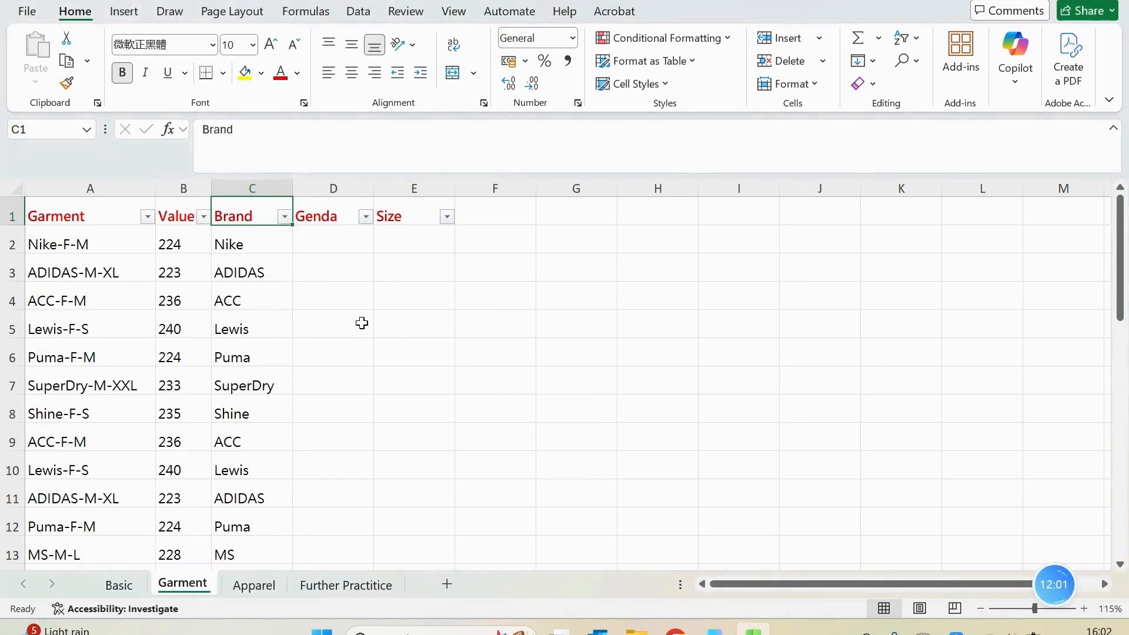
Begin a MID formula in D2 under Genda, with A2 as the text argument
{"action": "left_click", "coordinate": [353, 246]}
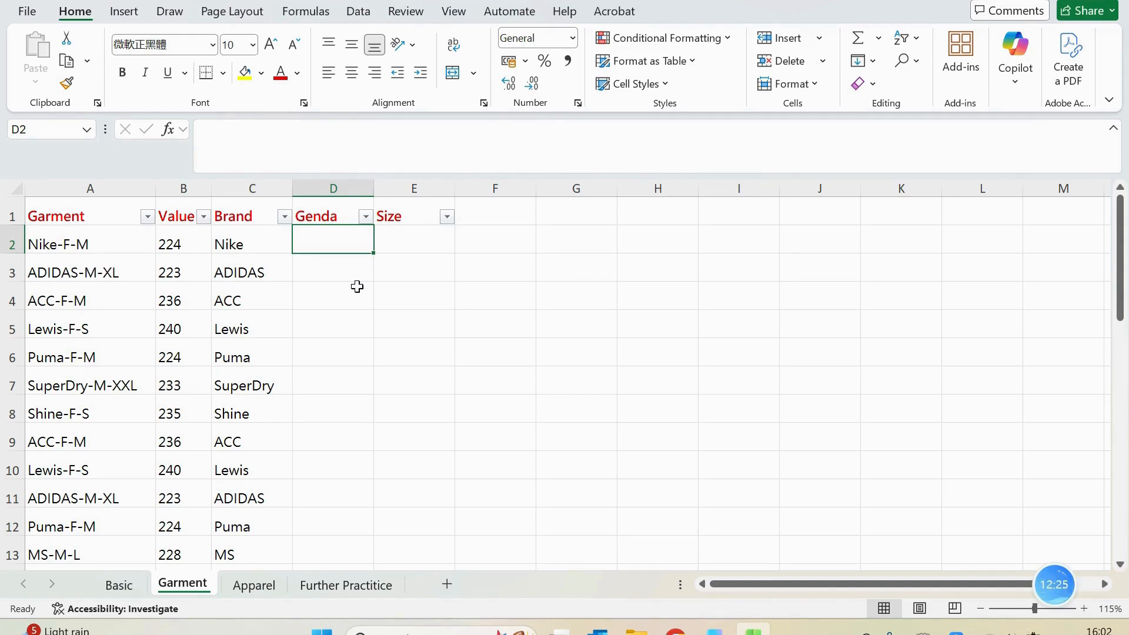
{"action": "type", "text": "="}
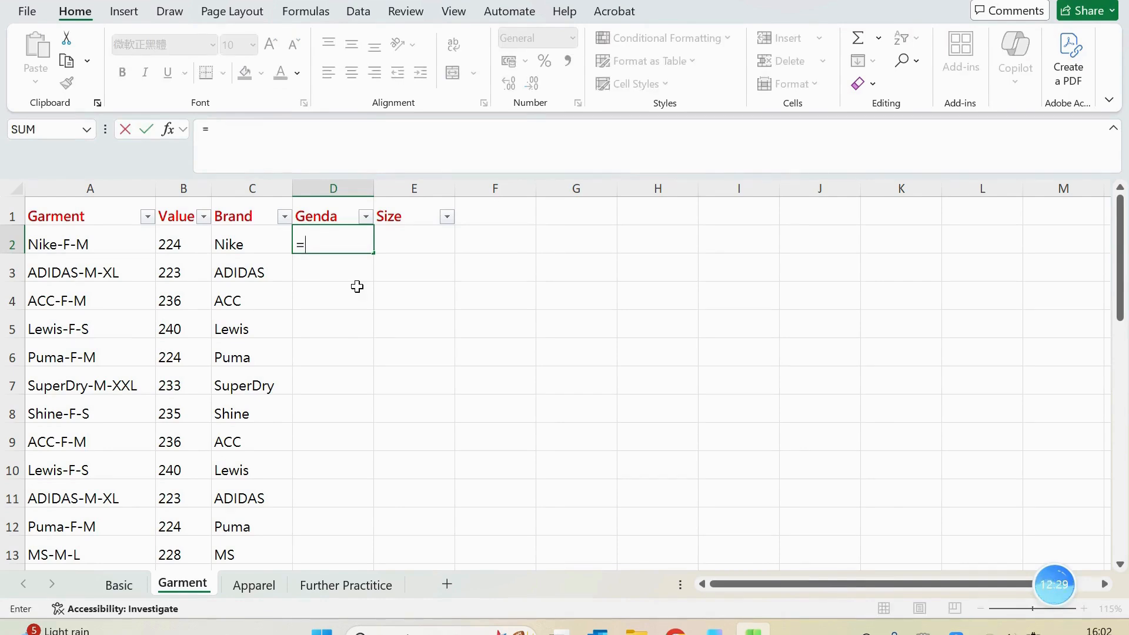
{"action": "type", "text": "mid"}
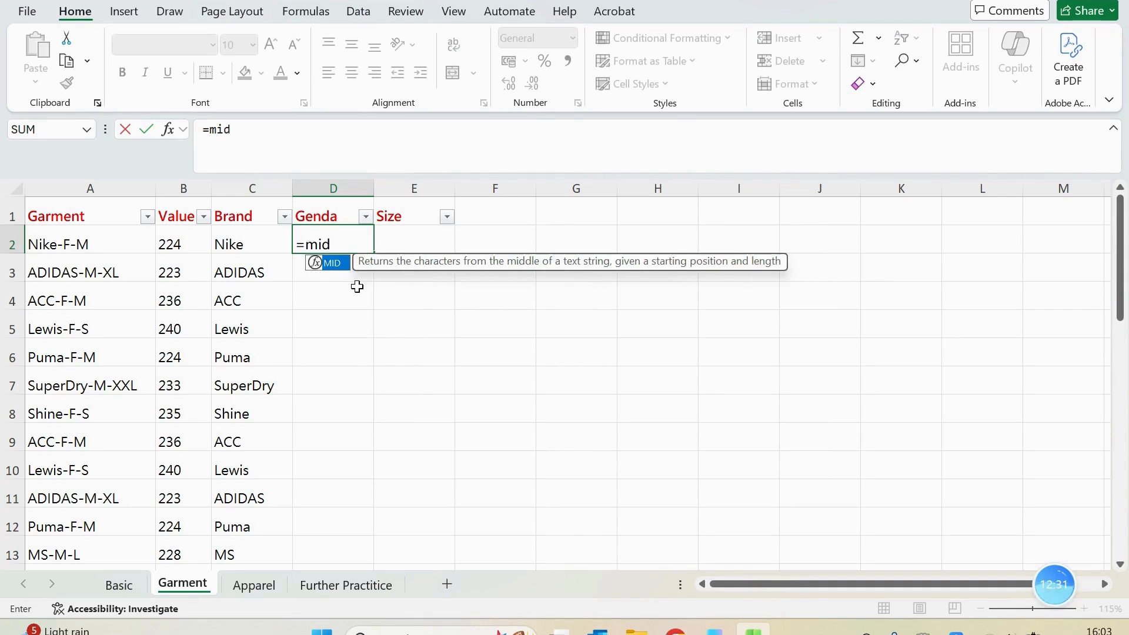
{"action": "key", "text": "Tab"}
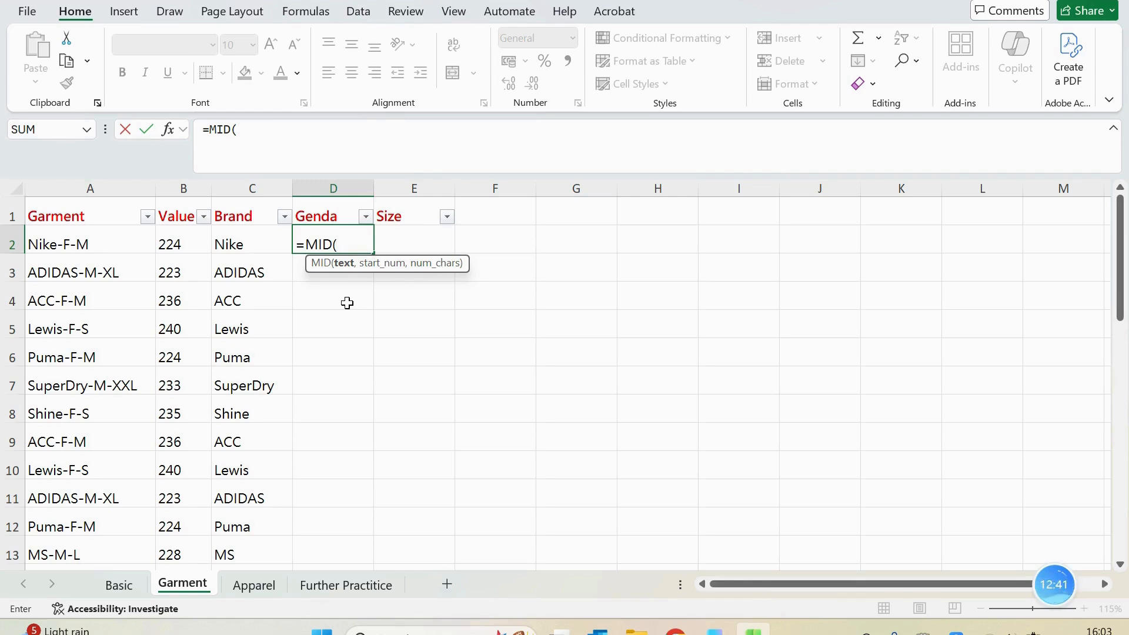
{"action": "type", "text": "a2"}
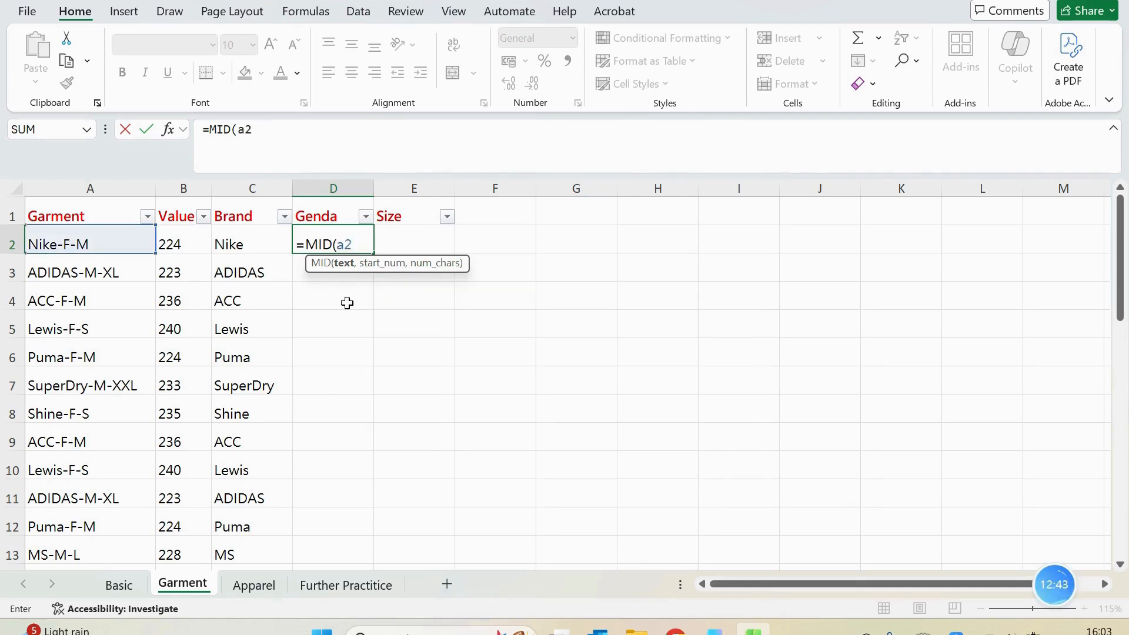
{"action": "type", "text": ","}
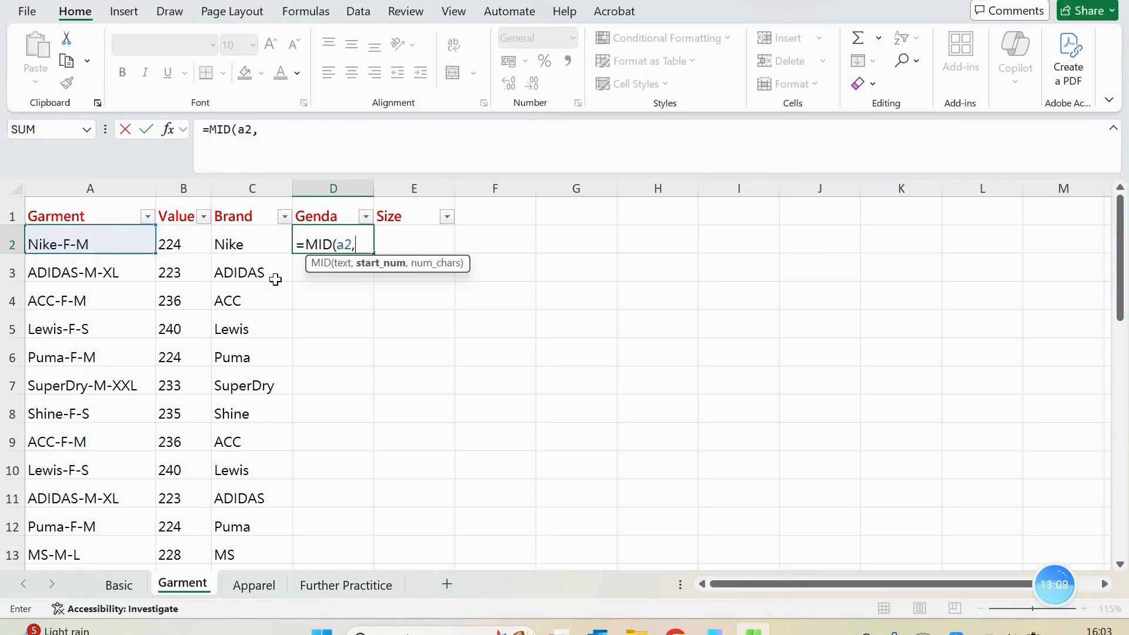
Nest FIND("-",A2) as the start position of the MID formula in D2
{"action": "type", "text": "find"}
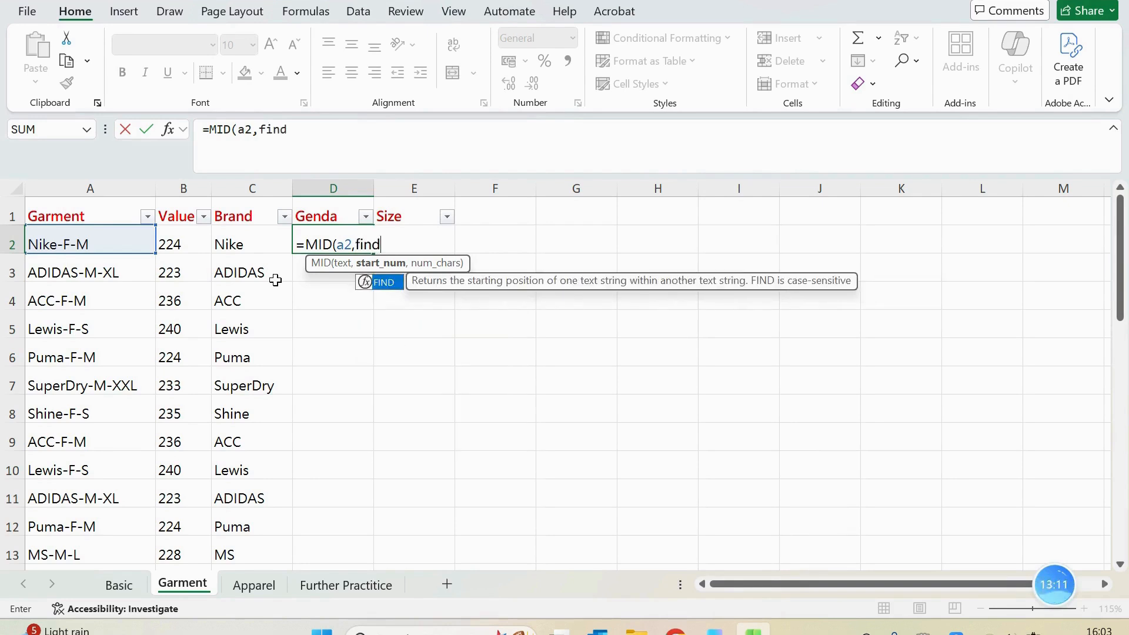
{"action": "key", "text": "Tab"}
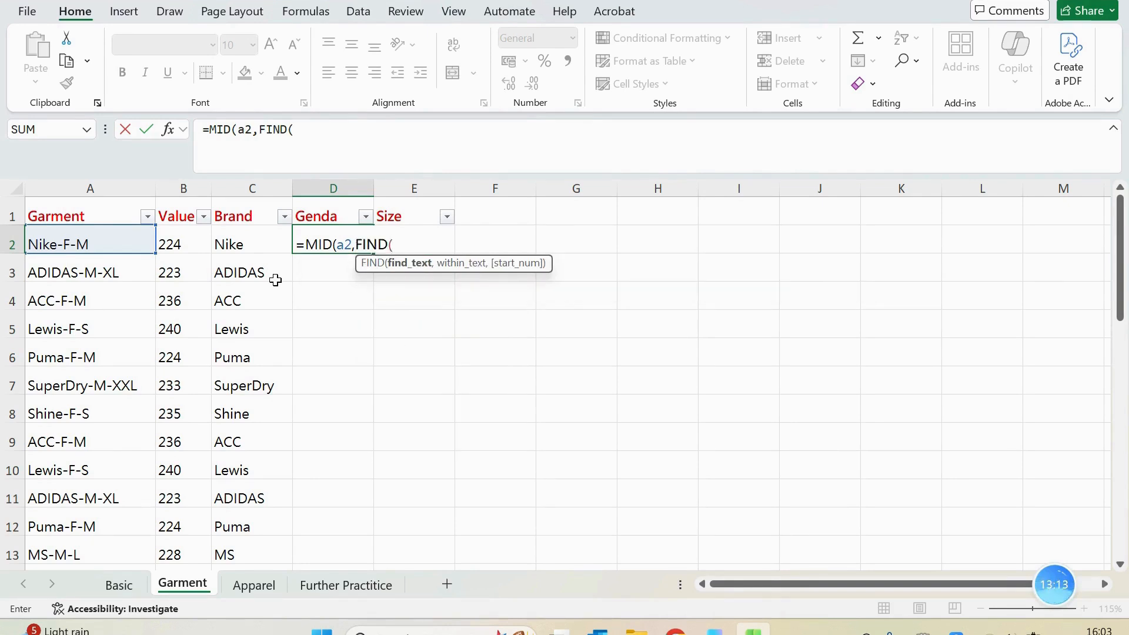
{"action": "type", "text": "\"-@"}
{"action": "key", "text": "BackSpace"}
{"action": "type", "text": "'"}
{"action": "key", "text": "BackSpace"}
{"action": "type", "text": "\",a"}
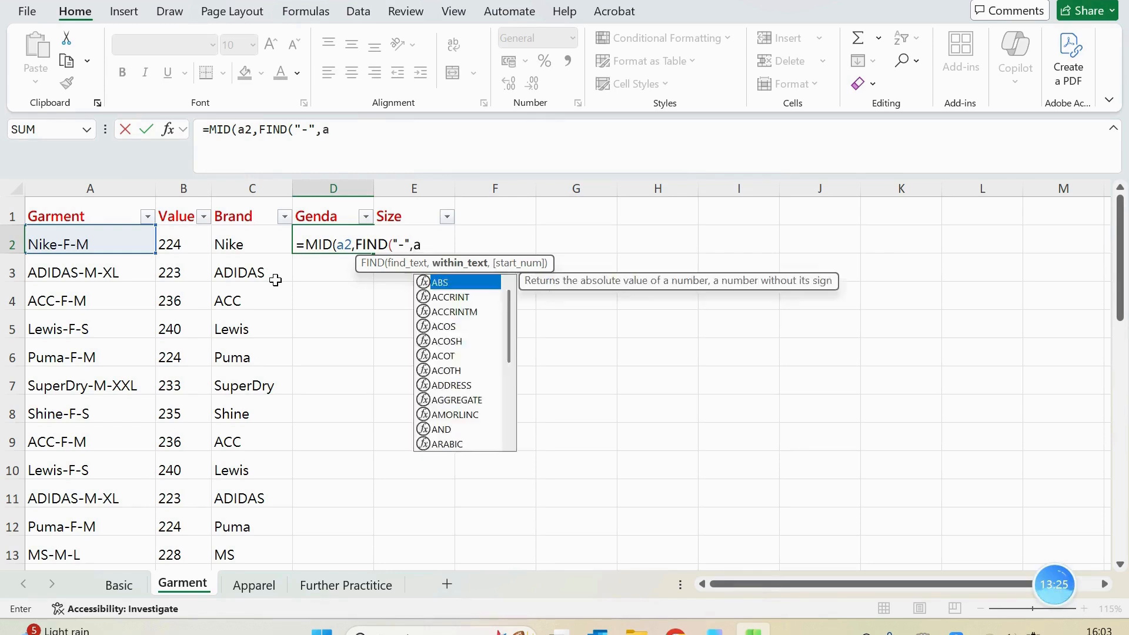
{"action": "type", "text": "2"}
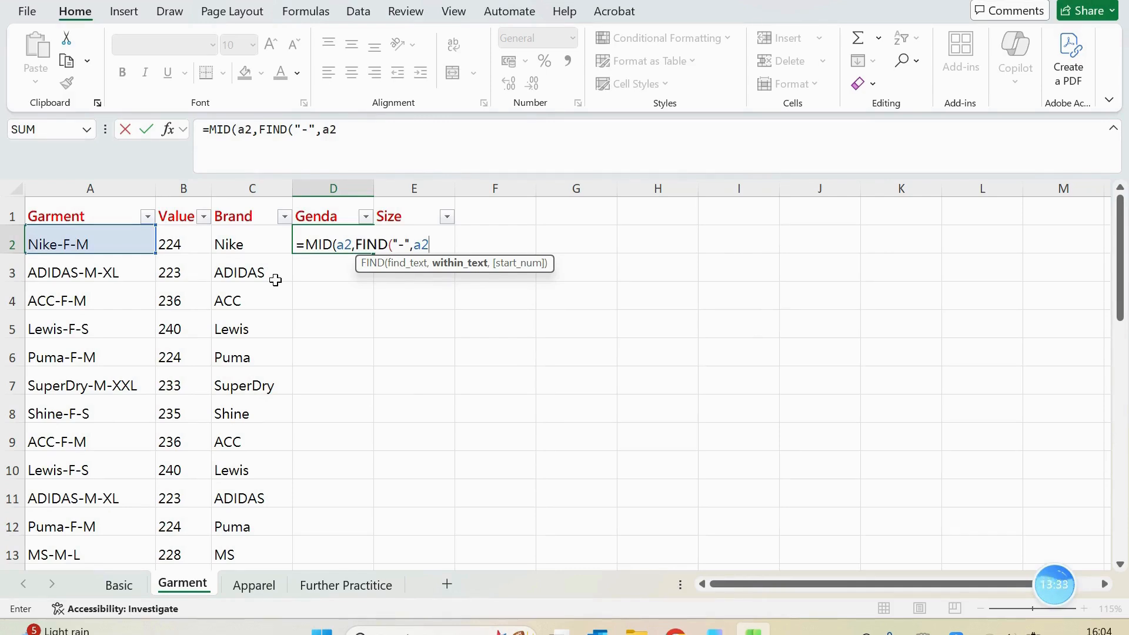
{"action": "type", "text": ")+"}
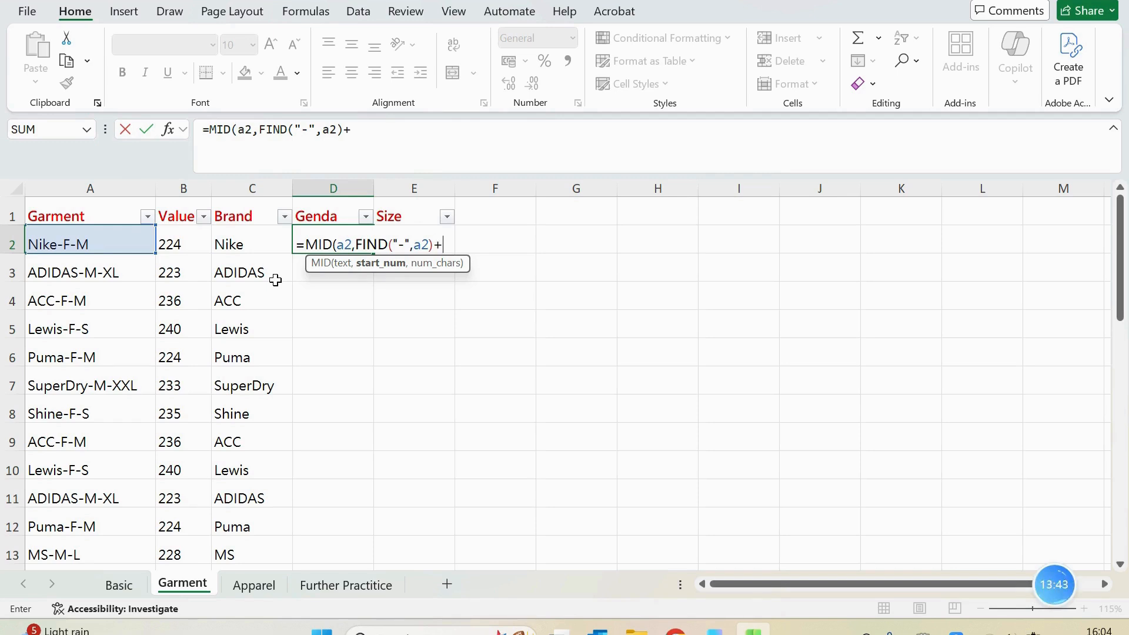
Add 1 to the start position and return 1 character, completing D2 as =MID(A2,FIND("-",A2)+1,1)
{"action": "type", "text": "1"}
{"action": "type", "text": ","}
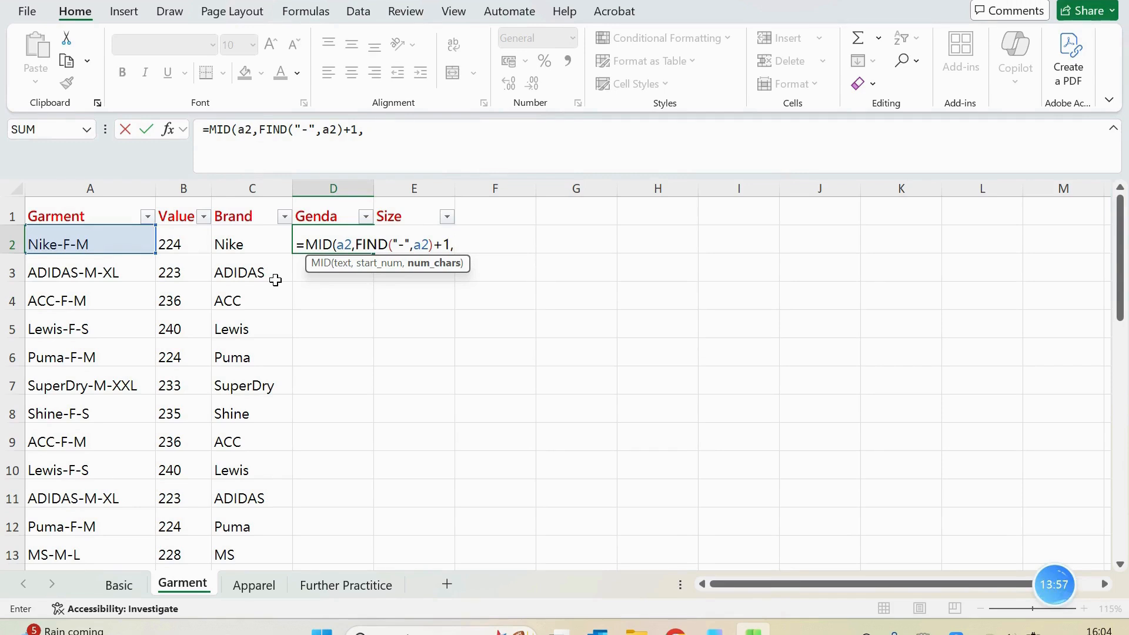
{"action": "type", "text": "1"}
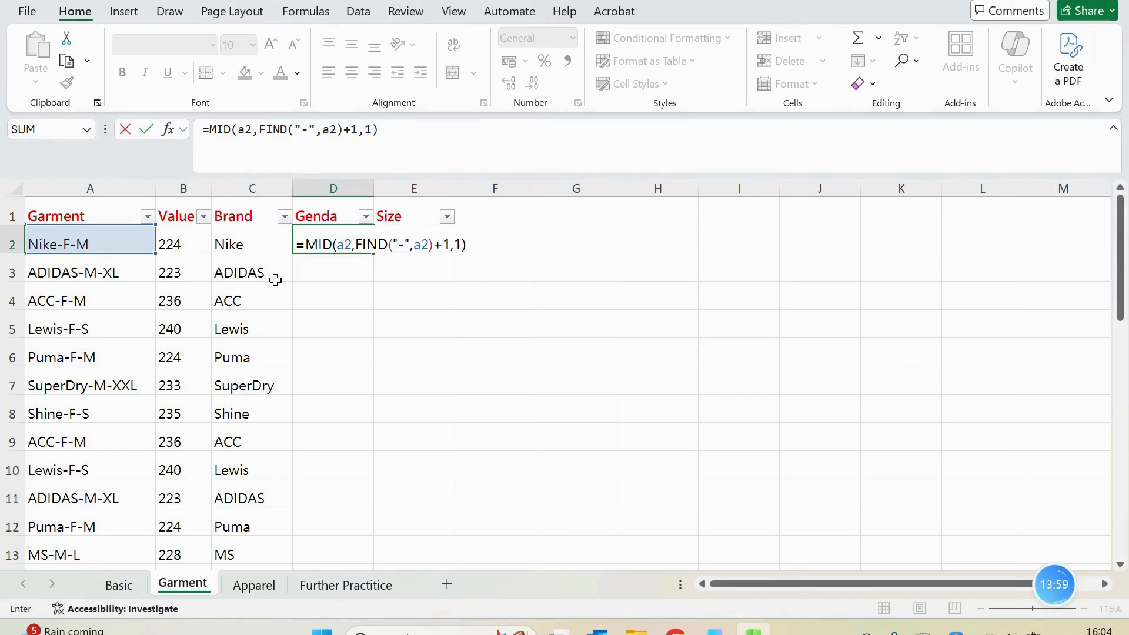
{"action": "key", "text": "Return"}
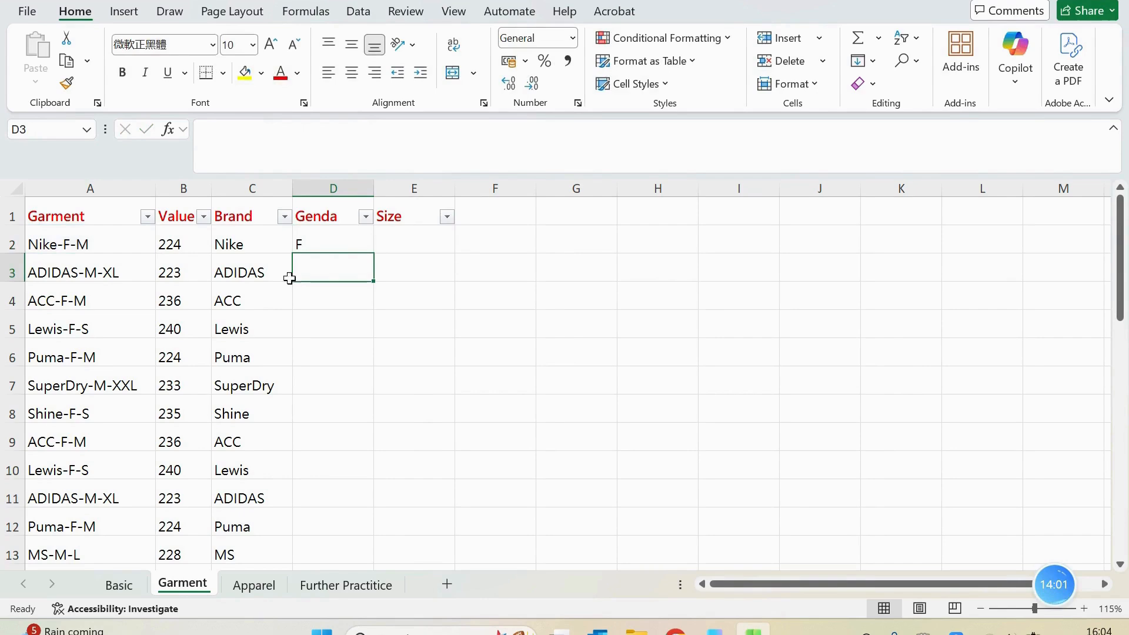
Fill the gender formula from D2 down the Genda column for all garment rows
{"action": "left_click", "coordinate": [333, 241]}
{"action": "double_click", "coordinate": [374, 253]}
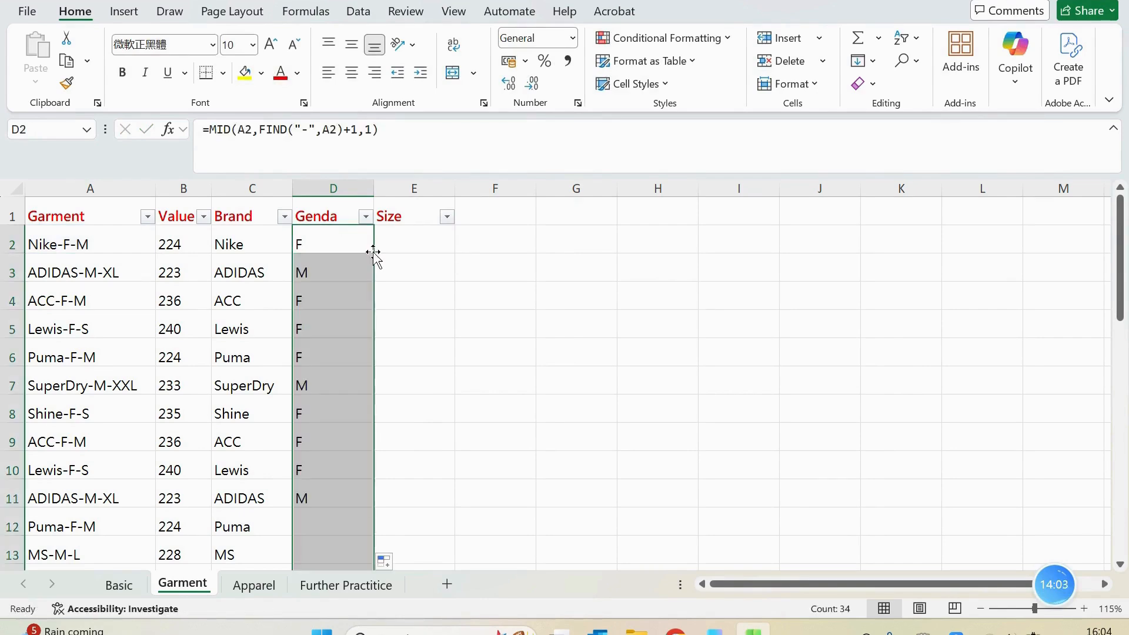
{"action": "left_click", "coordinate": [344, 241]}
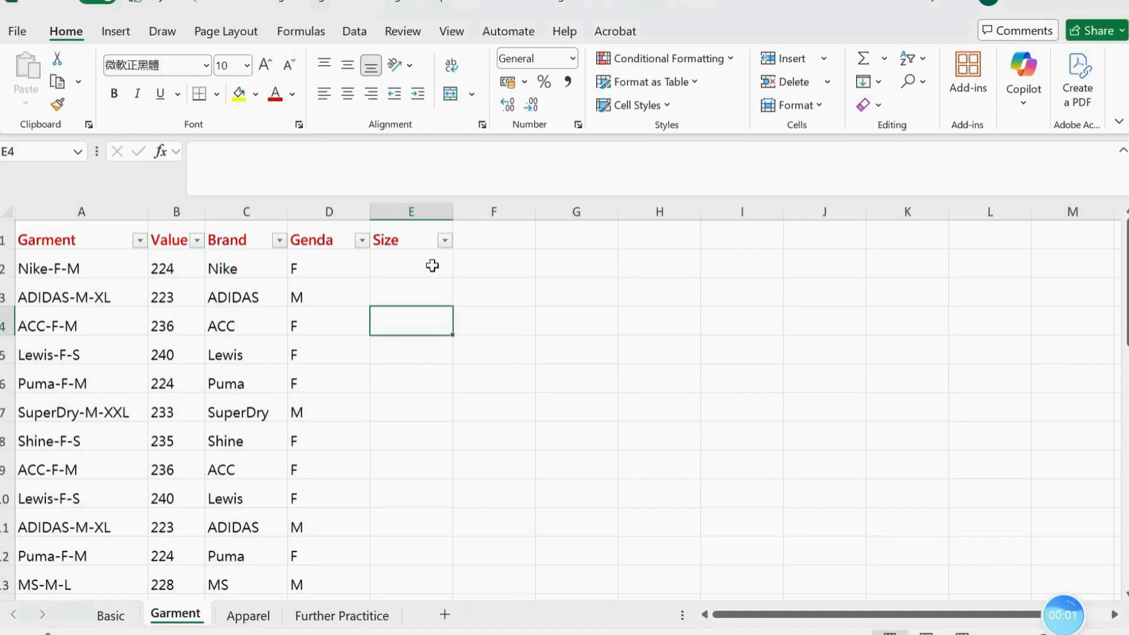
{"action": "left_click", "coordinate": [431, 265]}
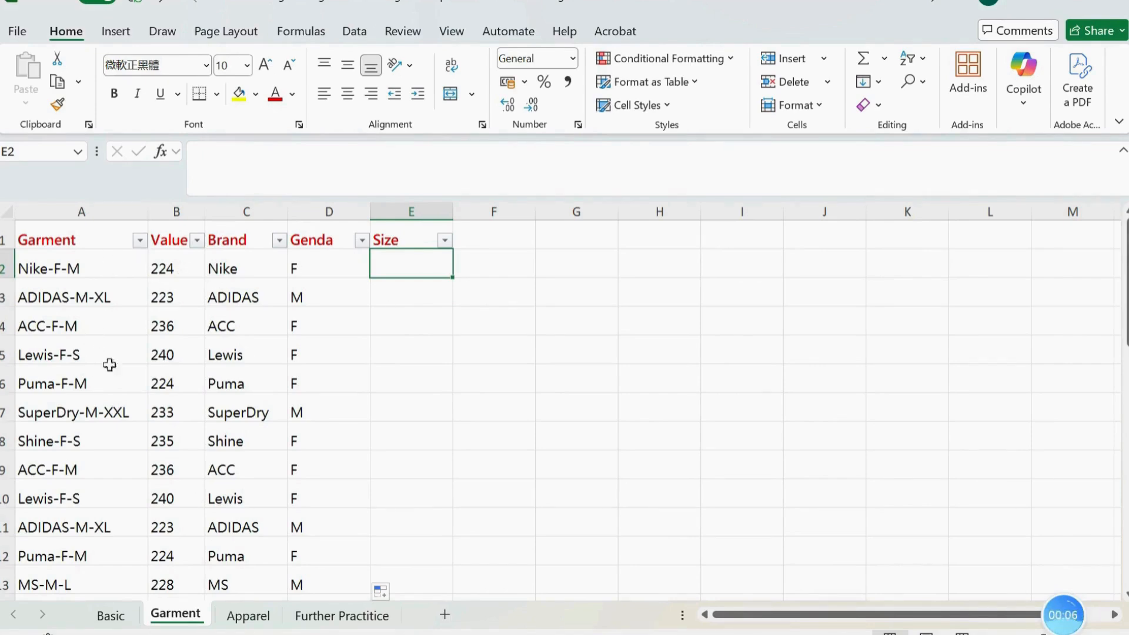
{"action": "left_click", "coordinate": [447, 352]}
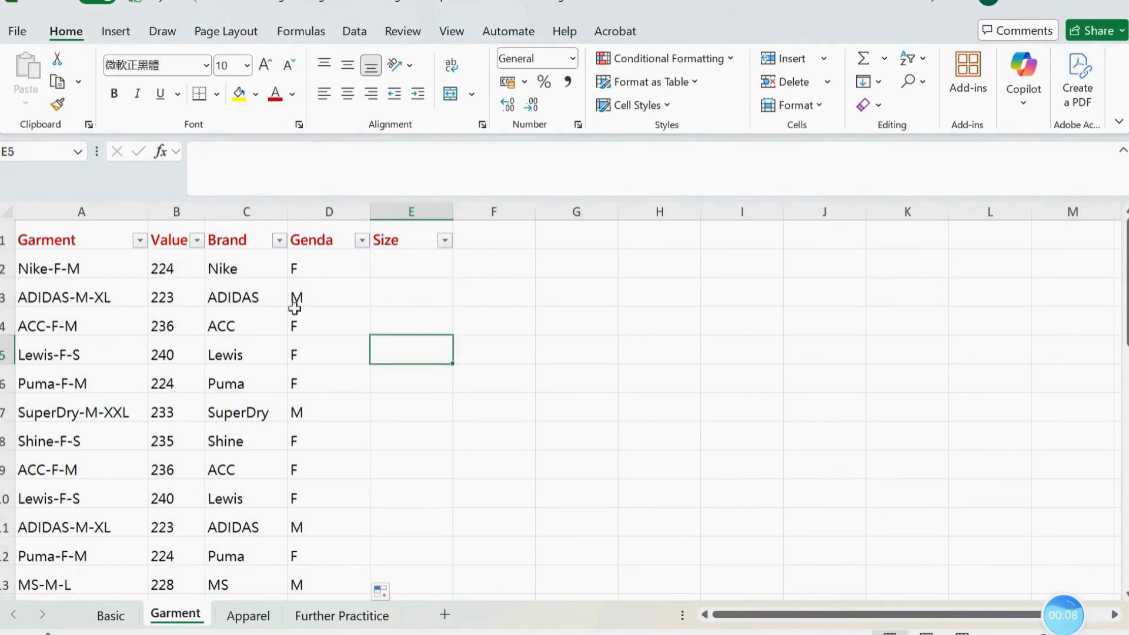
{"action": "left_click", "coordinate": [117, 272]}
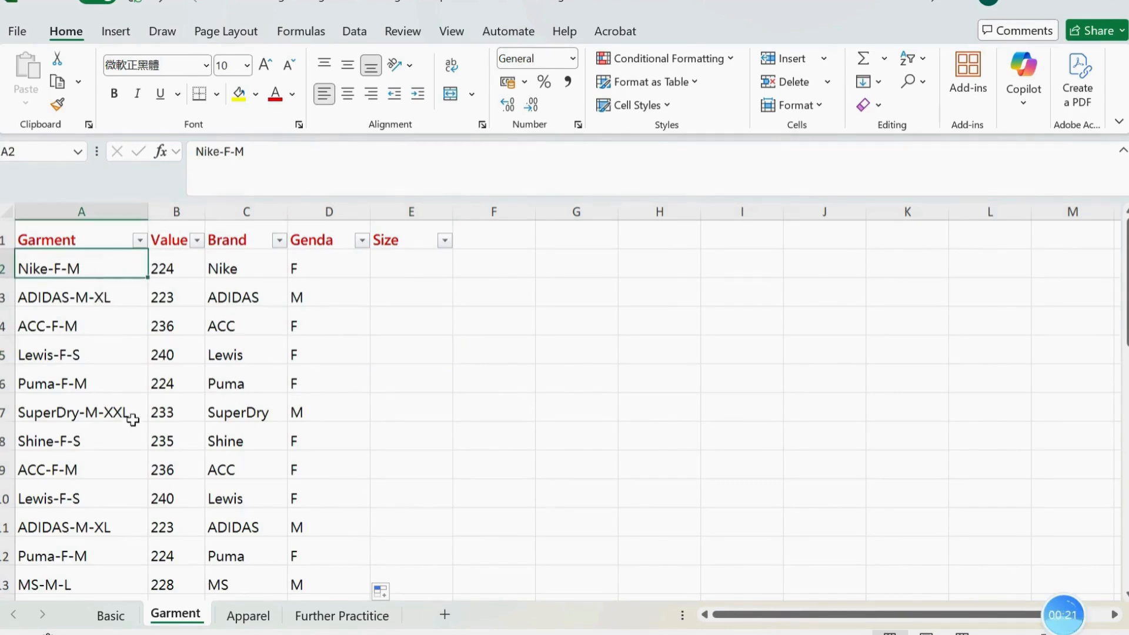
{"action": "scroll", "coordinate": [120, 435], "scroll_direction": "down", "scroll_amount": 5}
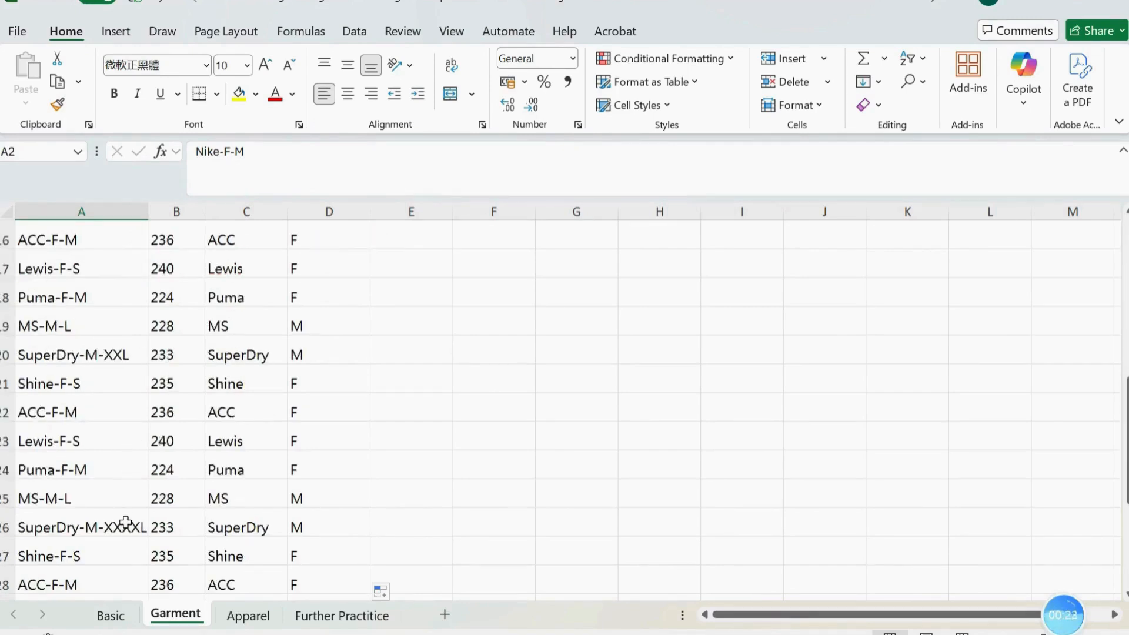
{"action": "scroll", "coordinate": [524, 378], "scroll_direction": "up", "scroll_amount": 5}
Enter =FIND("-",A2) in E2 under Size to locate the first hyphen in the garment code
{"action": "left_click", "coordinate": [426, 262]}
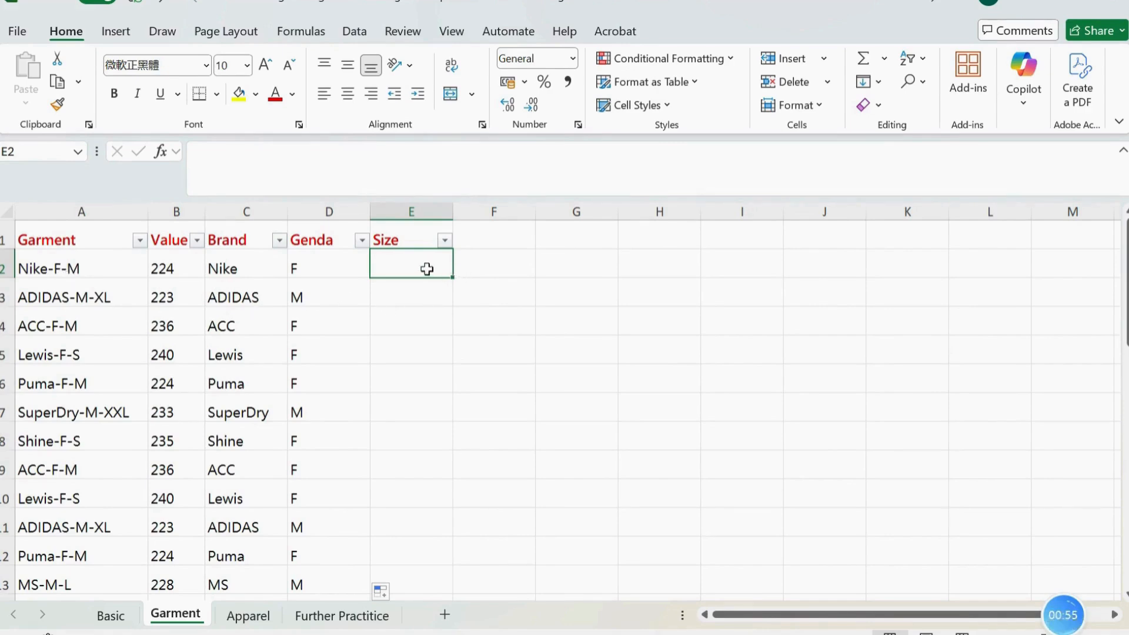
{"action": "type", "text": "=find"}
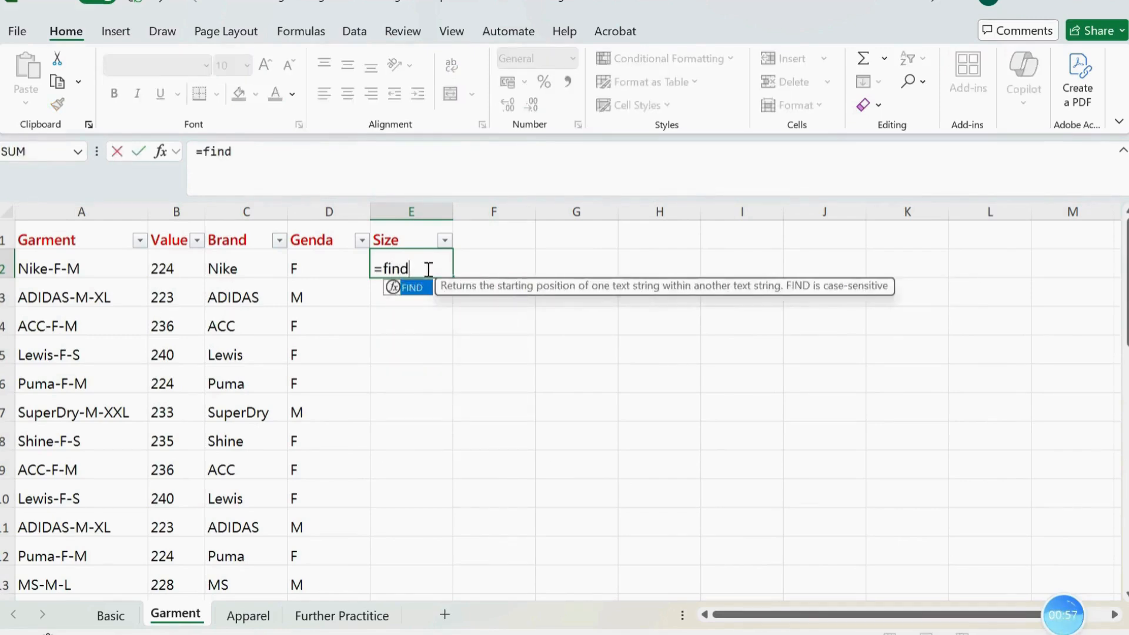
{"action": "key", "text": "Tab"}
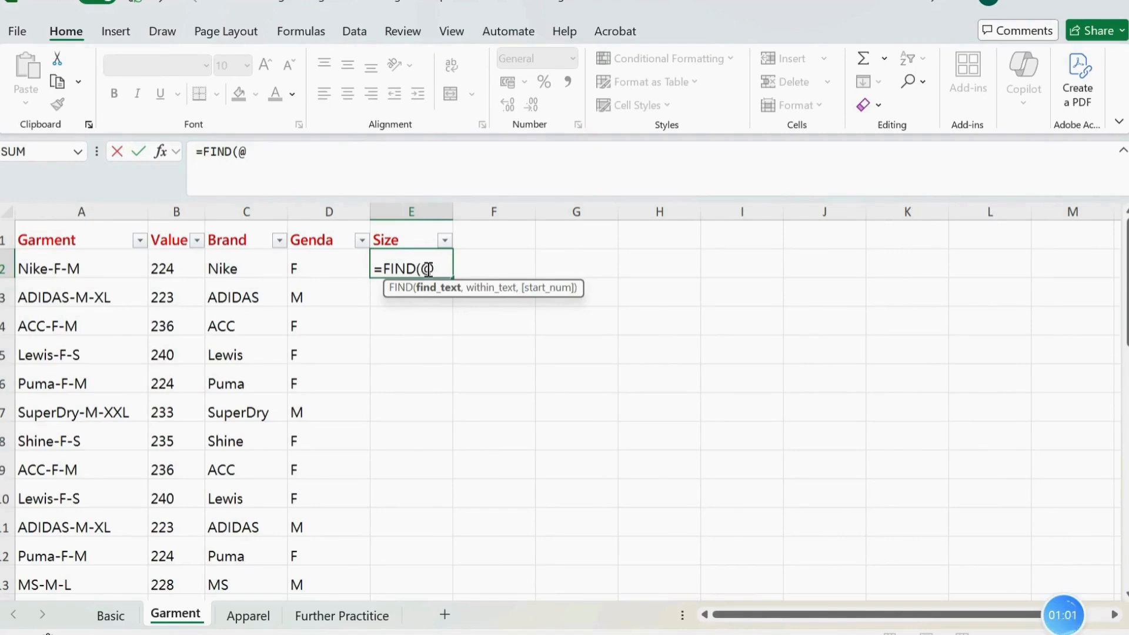
{"action": "type", "text": "\"-@"}
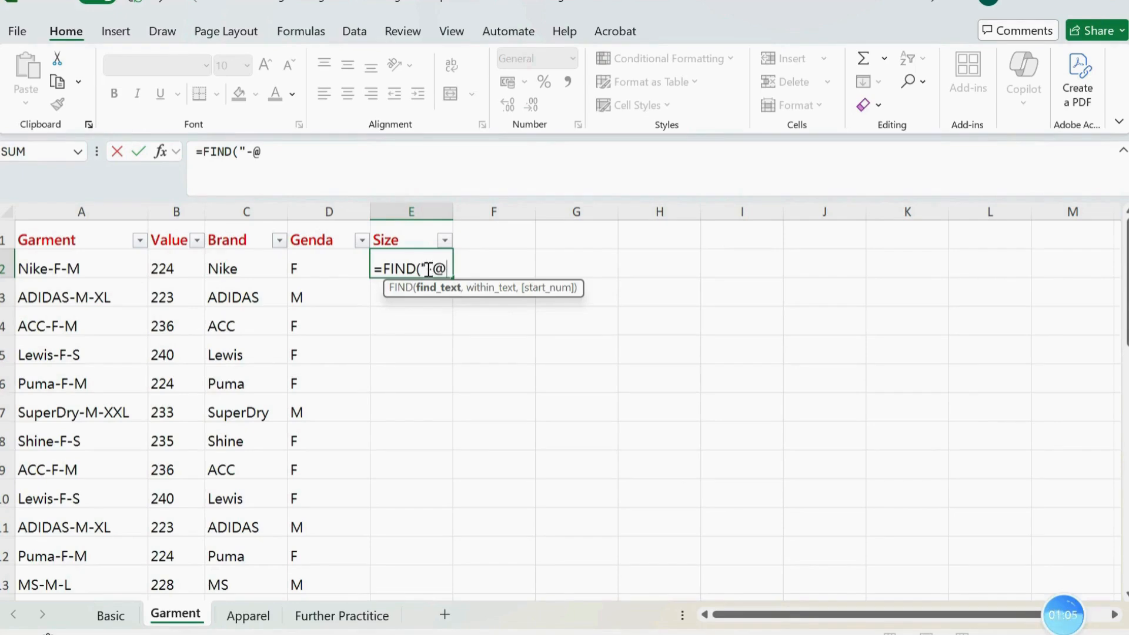
{"action": "key", "text": "BackSpace"}
{"action": "type", "text": "\""}
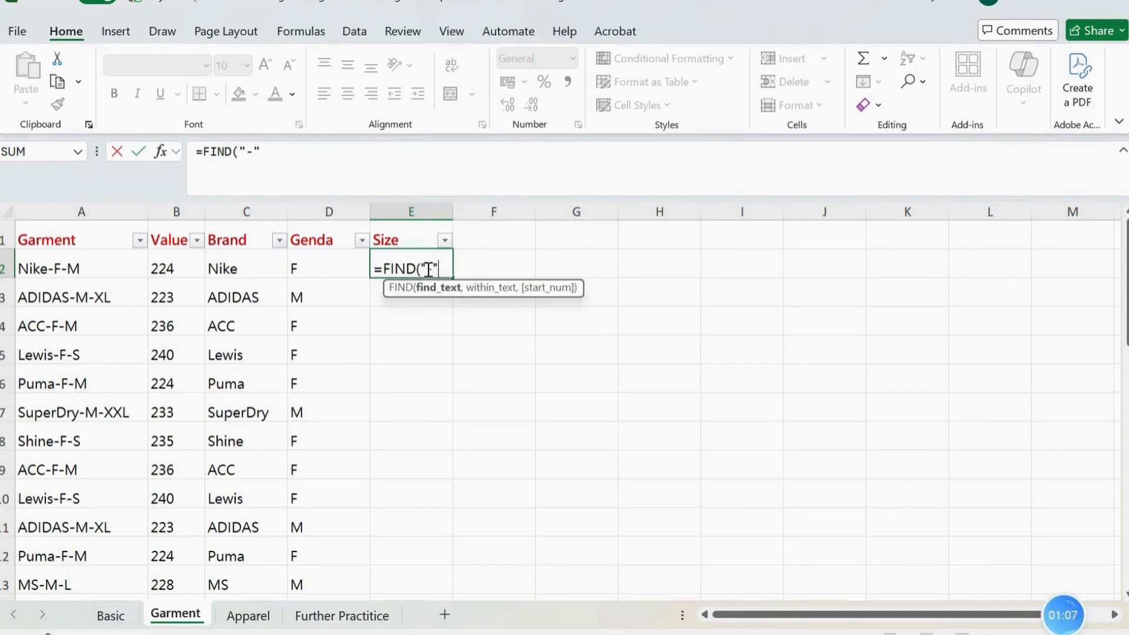
{"action": "type", "text": ",as"}
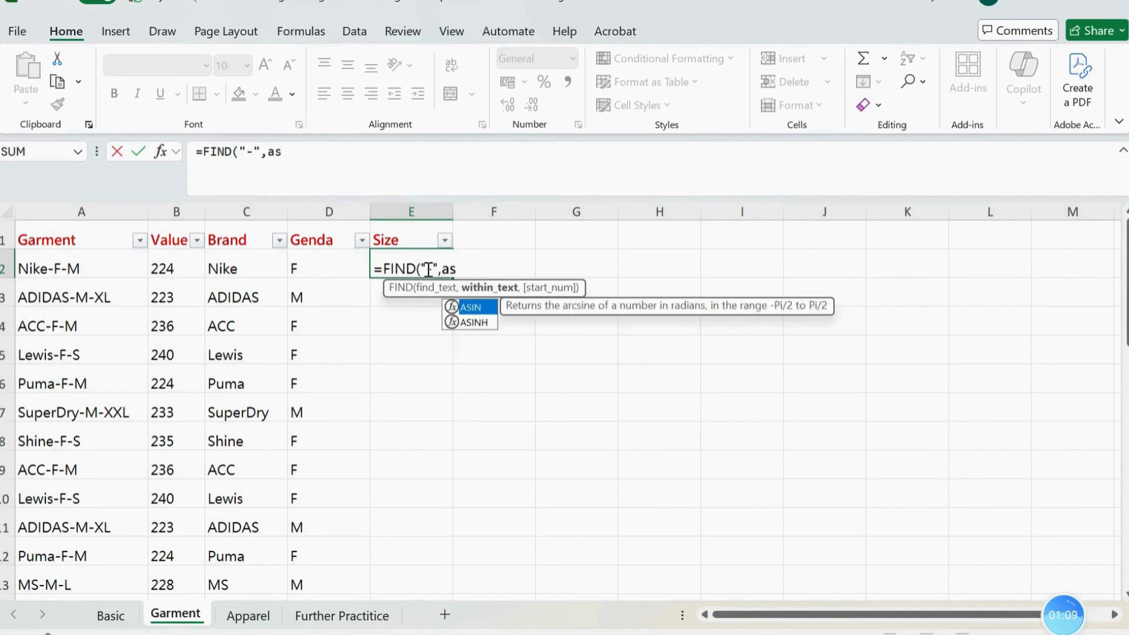
{"action": "key", "text": "BackSpace"}
{"action": "type", "text": "a"}
{"action": "key", "text": "BackSpace"}
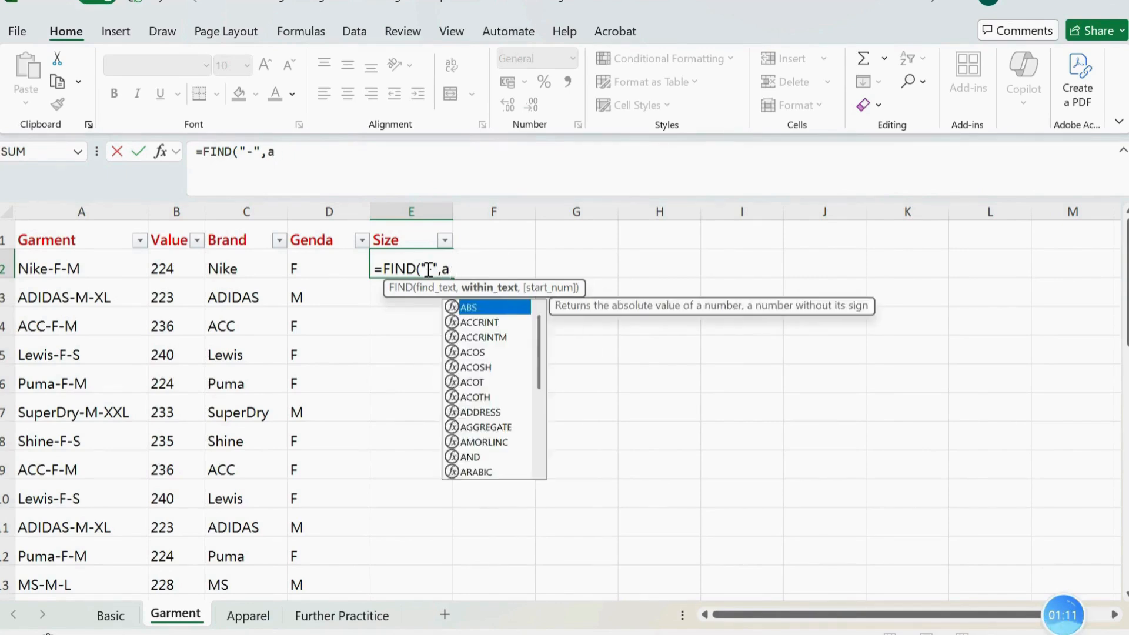
{"action": "type", "text": "2"}
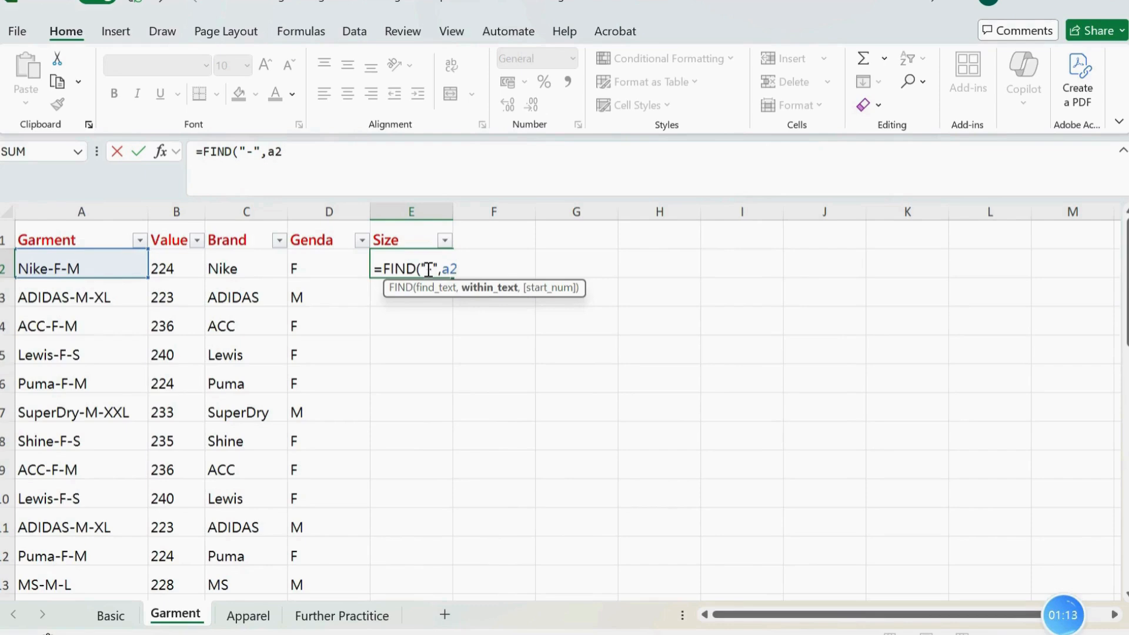
{"action": "key", "text": "Return"}
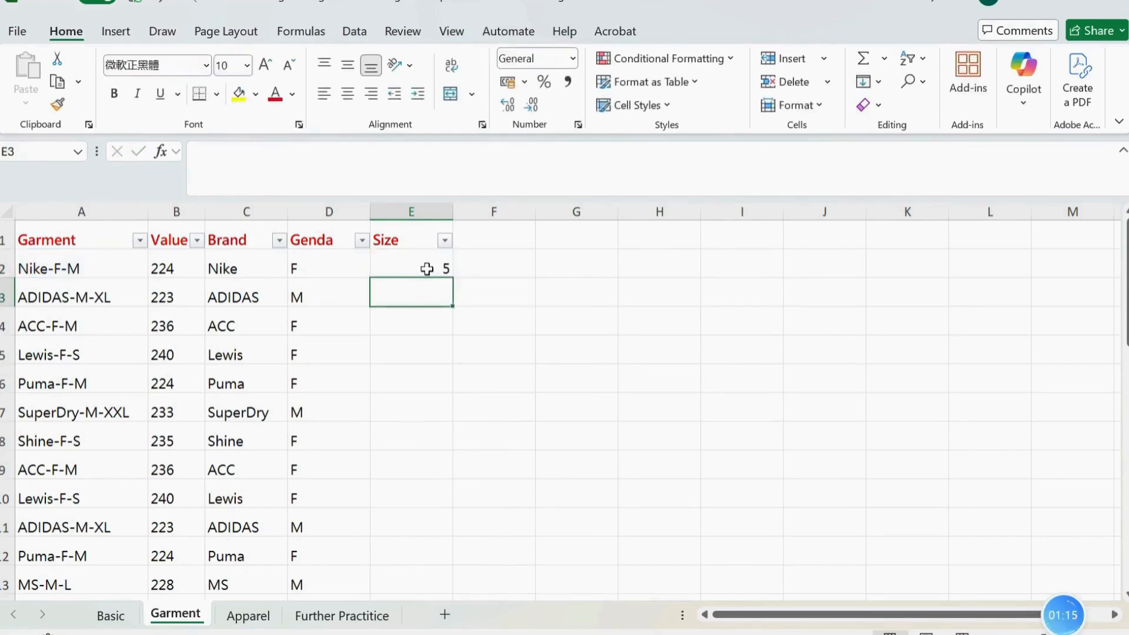
Add 2 to the E2 formula so that it reads =FIND("-",A2)+2, the position of the second hyphen
{"action": "left_click", "coordinate": [55, 276]}
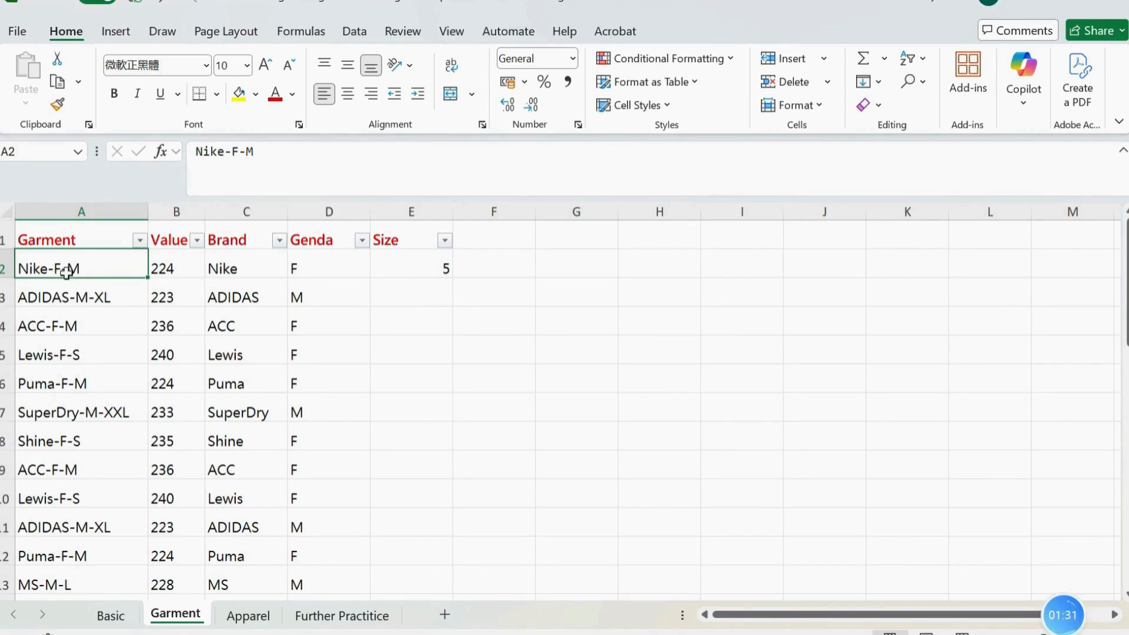
{"action": "left_click", "coordinate": [362, 161]}
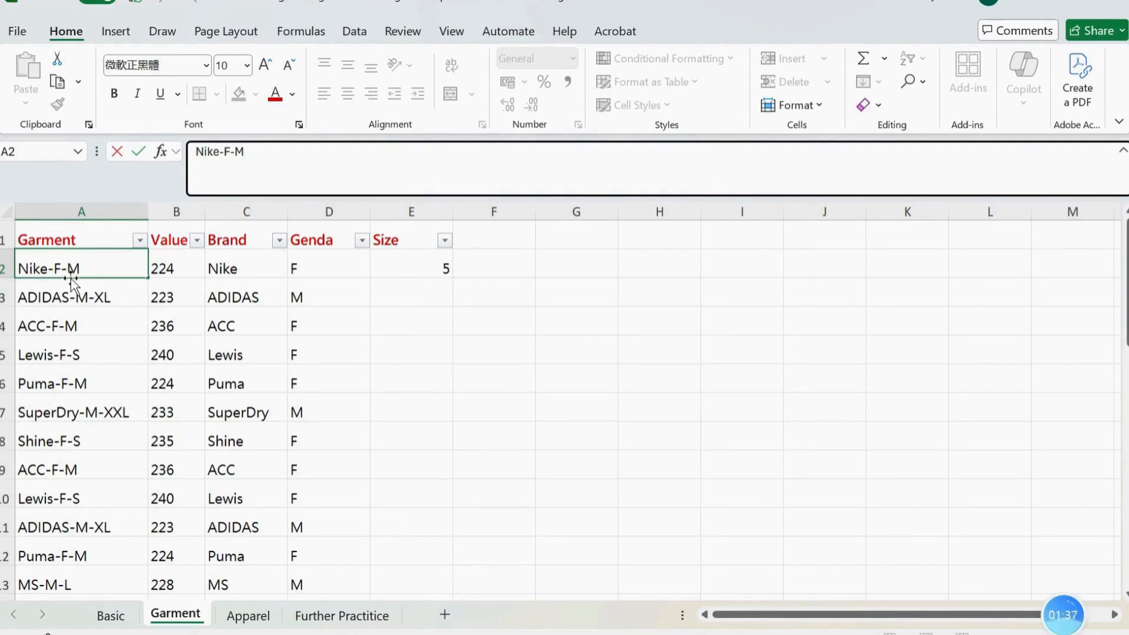
{"action": "left_click", "coordinate": [433, 261]}
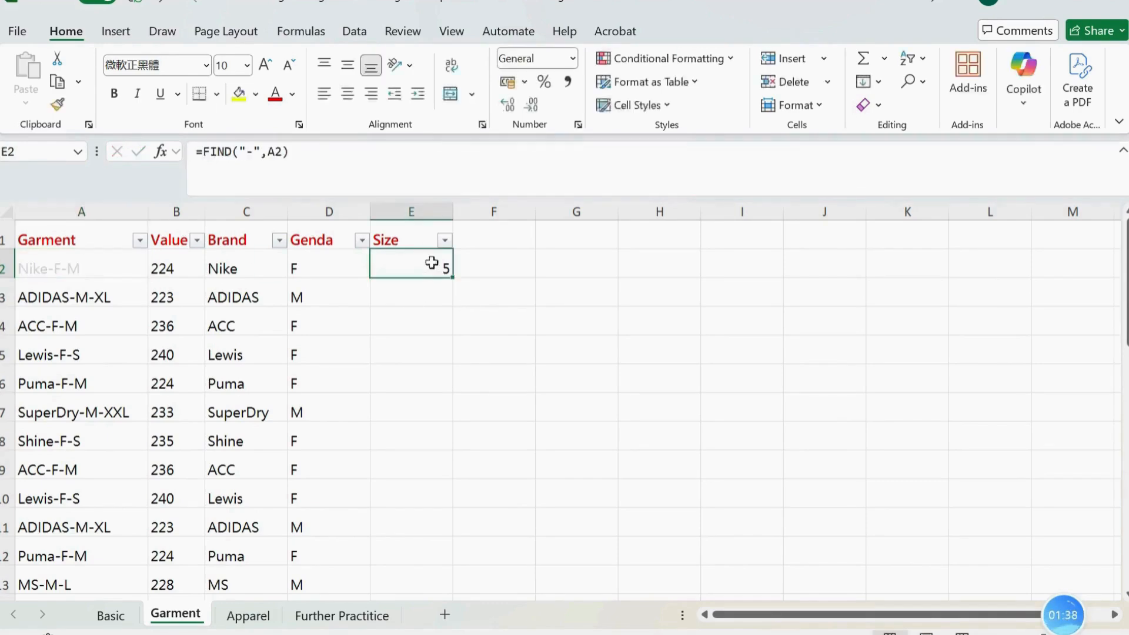
{"action": "left_click", "coordinate": [431, 157]}
{"action": "type", "text": "+2"}
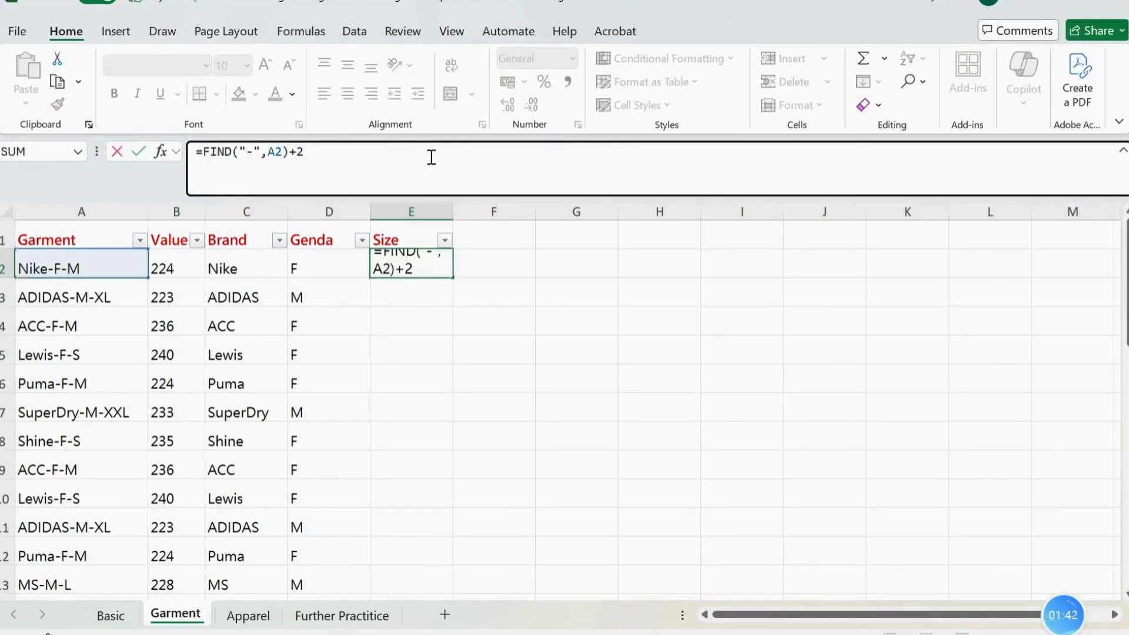
{"action": "key", "text": "Return"}
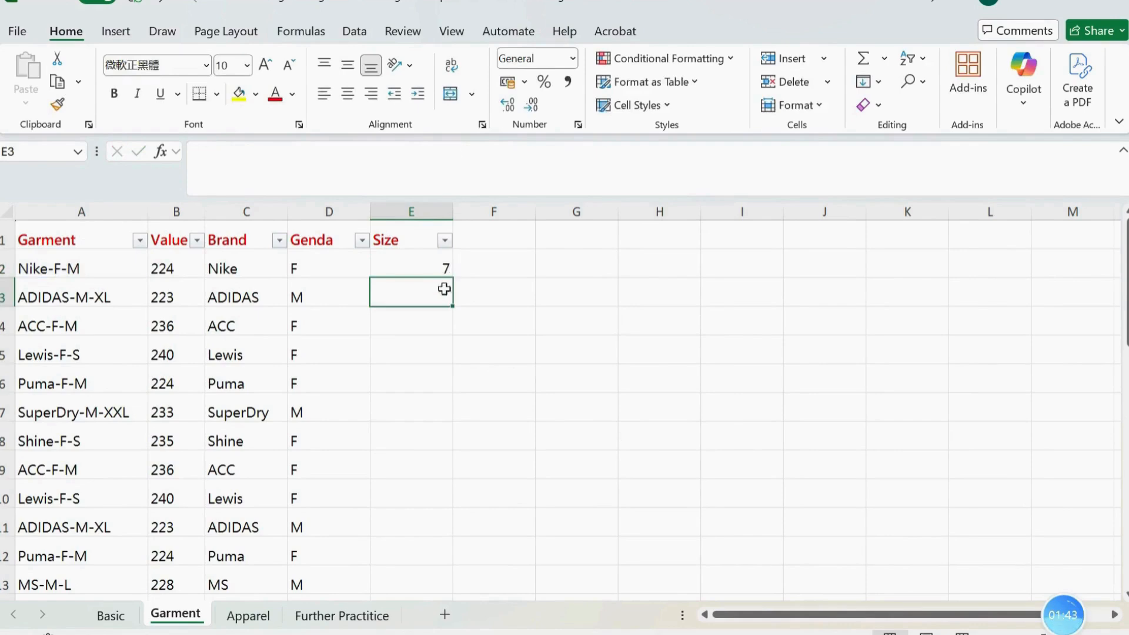
Enclose the second-hyphen calculation in E2 in parentheses so that it reads =(FIND("-",A2)+2)
{"action": "left_click", "coordinate": [433, 262]}
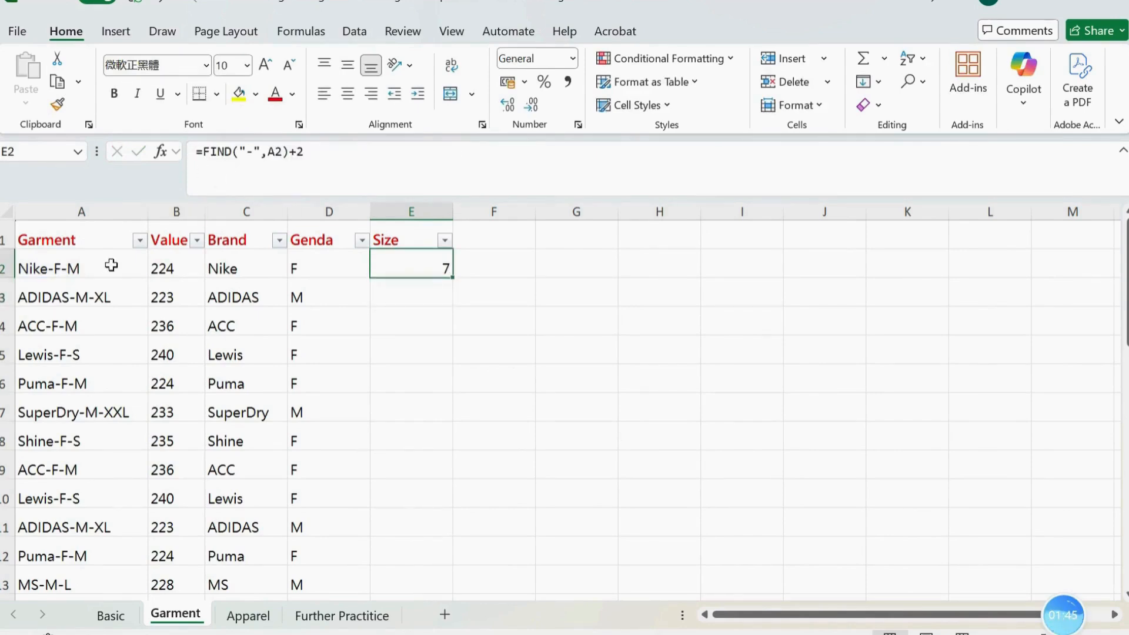
{"action": "left_click", "coordinate": [200, 153]}
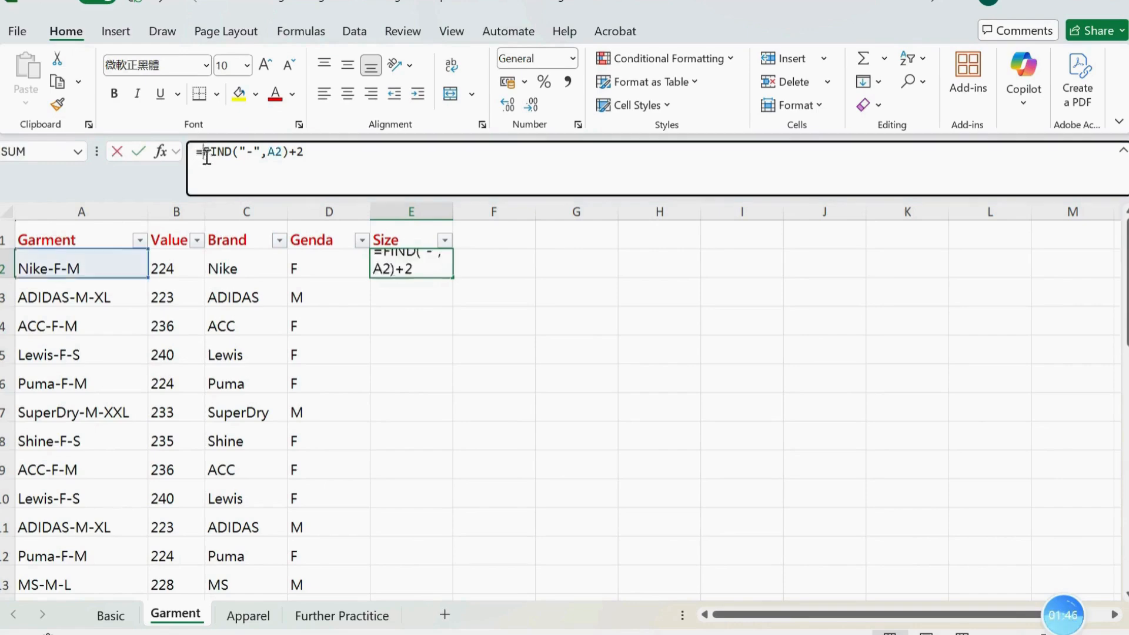
{"action": "left_click", "coordinate": [320, 154]}
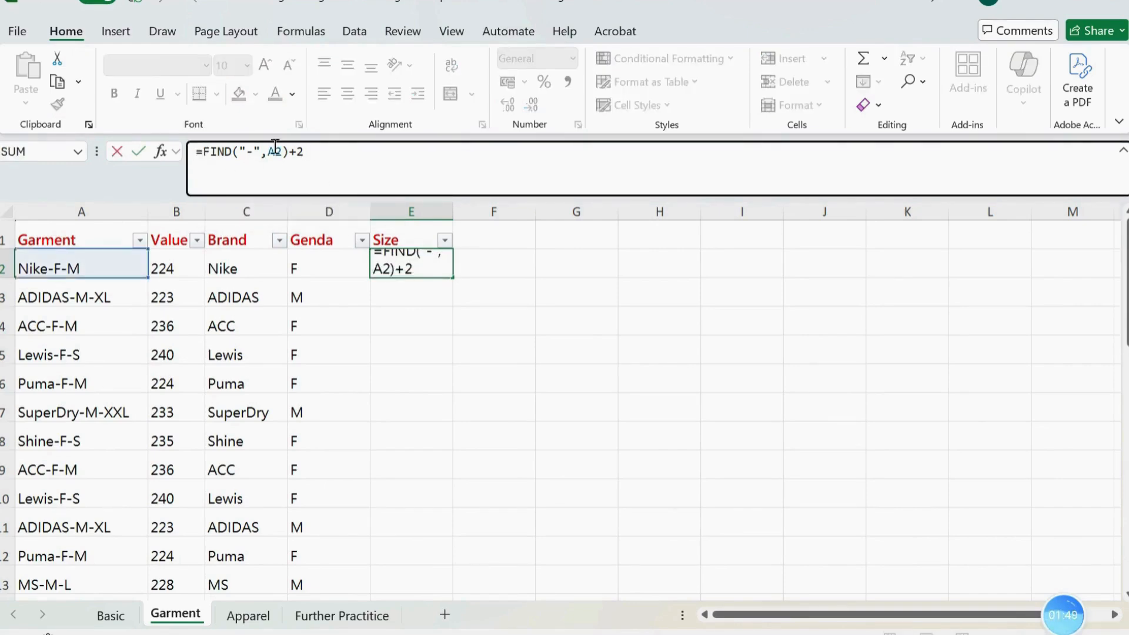
{"action": "left_click", "coordinate": [207, 153]}
{"action": "type", "text": "("}
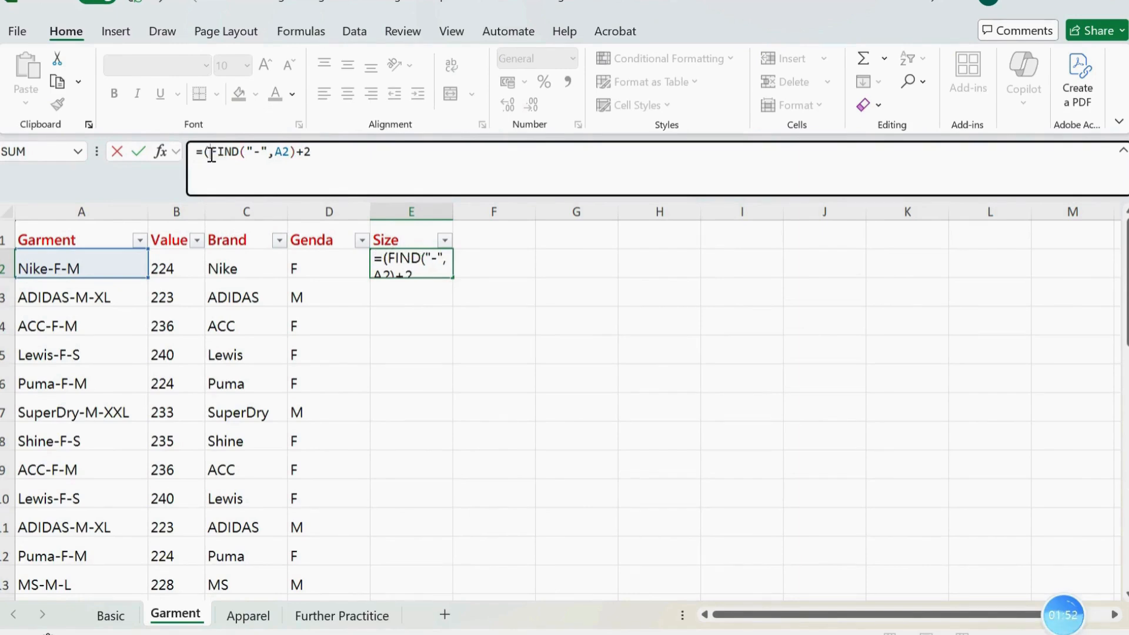
{"action": "left_click", "coordinate": [346, 151]}
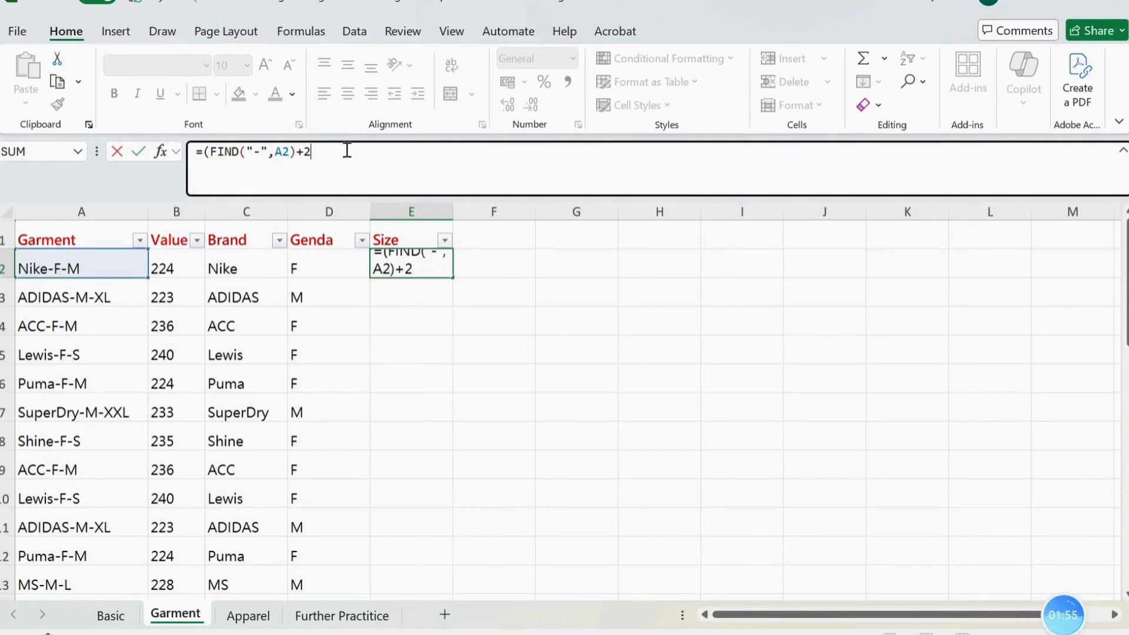
{"action": "key", "text": "Return"}
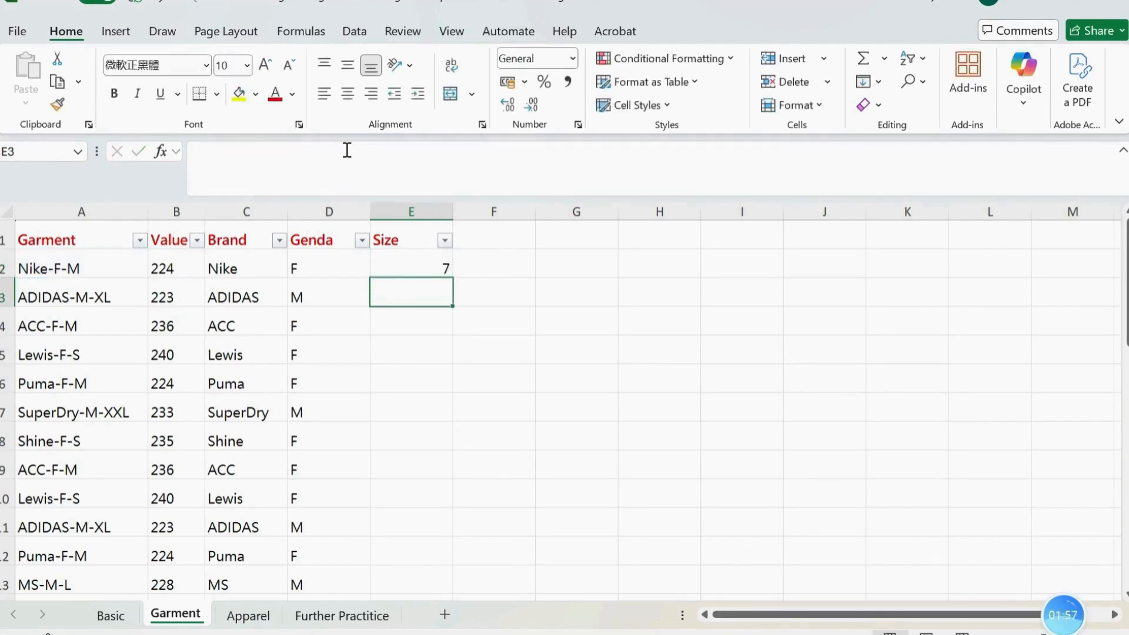
Subtract the second-hyphen position from the code's length in E2, making the formula =LEN(A2)-(FIND("-",A2)+2)
{"action": "left_click", "coordinate": [403, 268]}
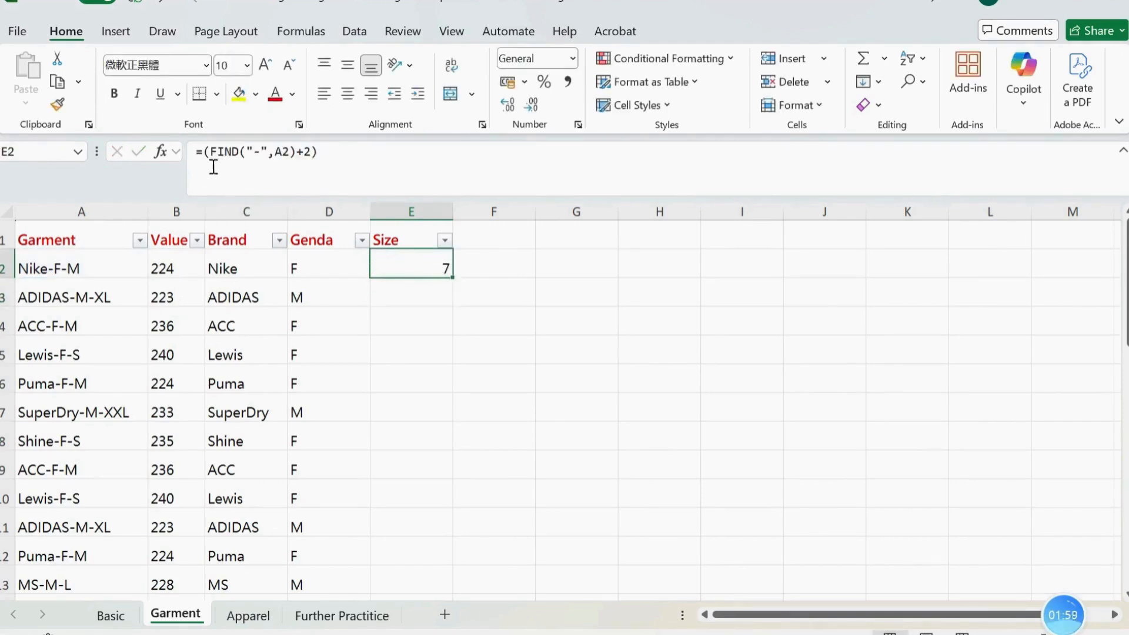
{"action": "left_click", "coordinate": [201, 151]}
{"action": "type", "text": "len"}
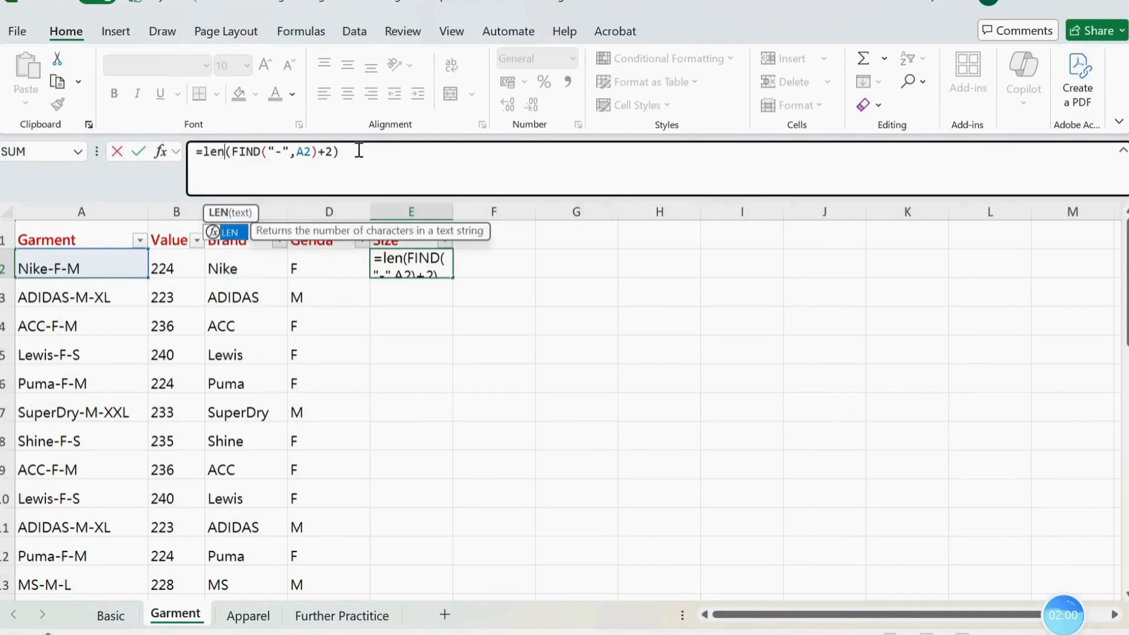
{"action": "key", "text": "Tab"}
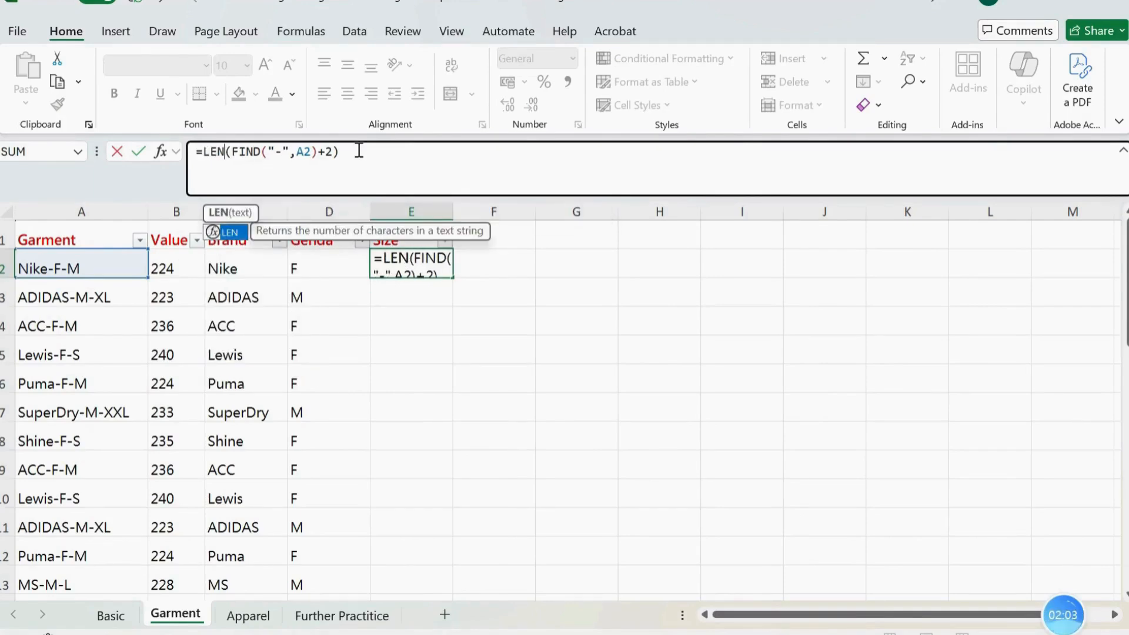
{"action": "type", "text": "("}
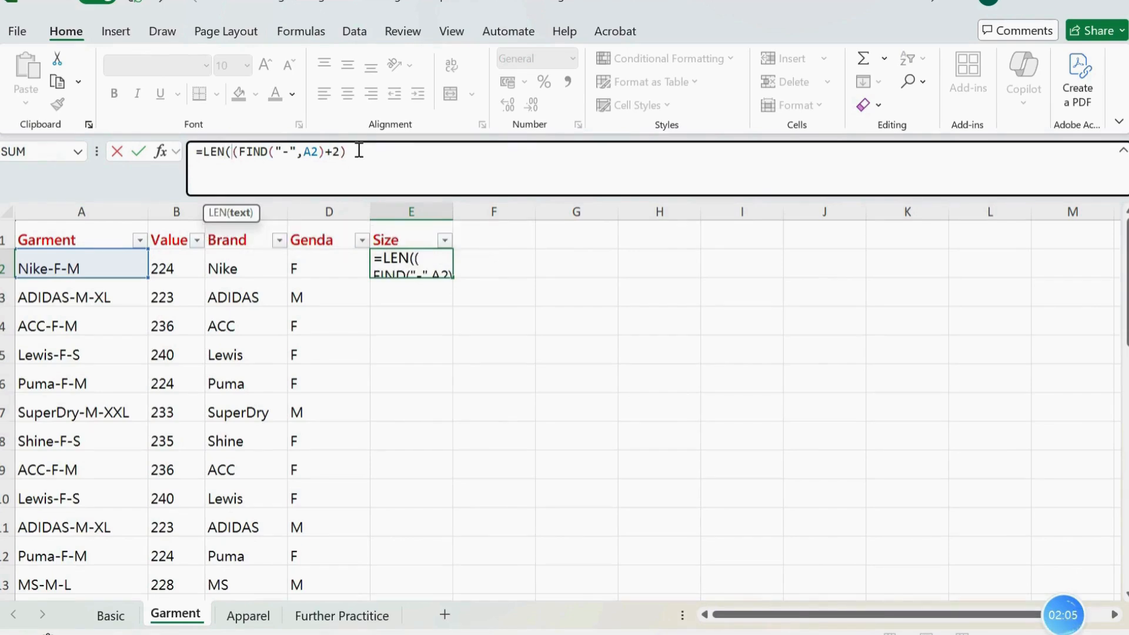
{"action": "type", "text": "a2"}
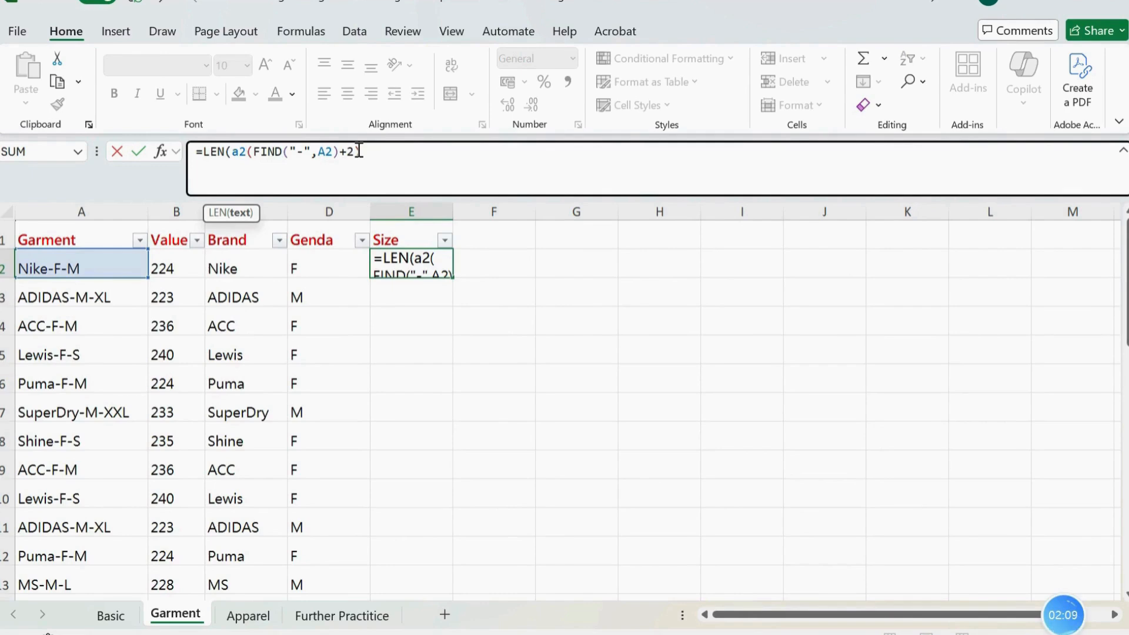
{"action": "type", "text": ")"}
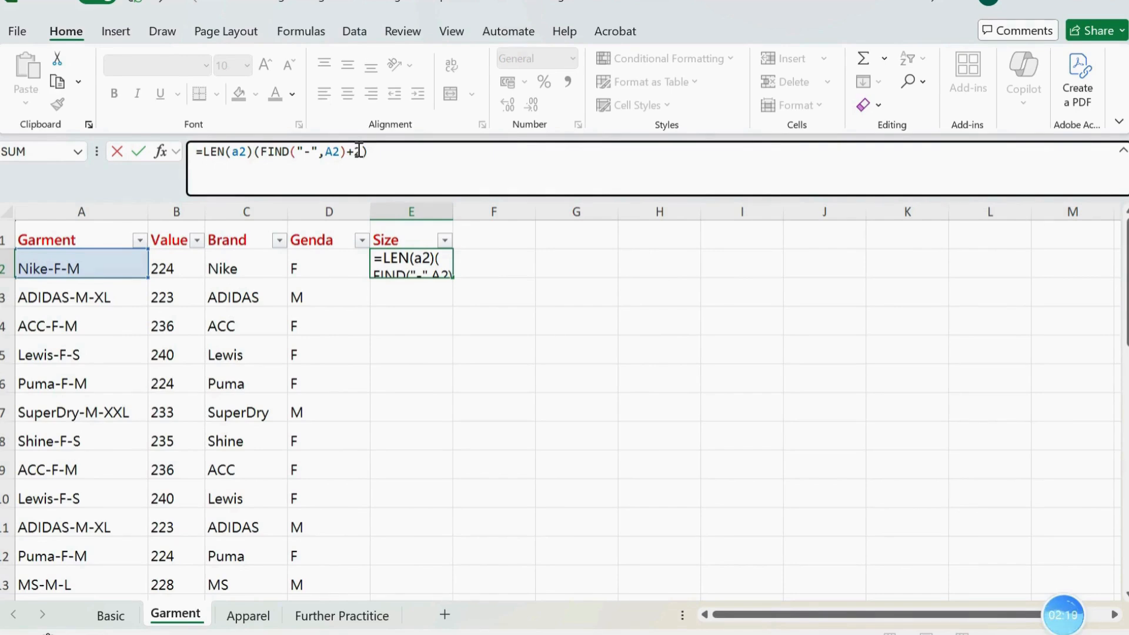
{"action": "type", "text": "-"}
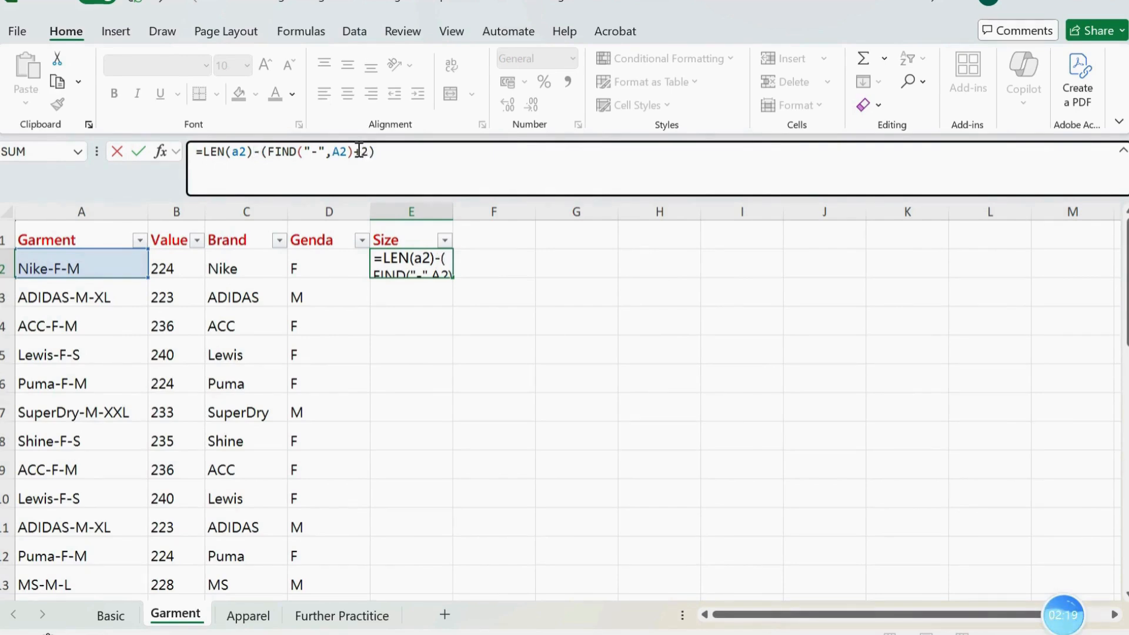
{"action": "left_click", "coordinate": [410, 156]}
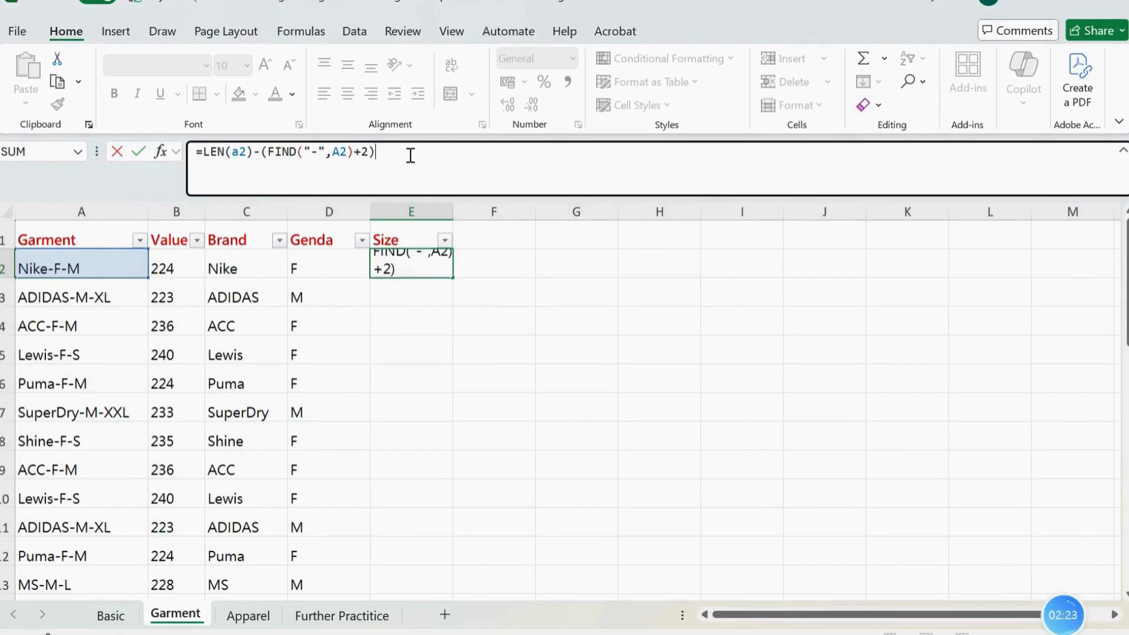
{"action": "key", "text": "Return"}
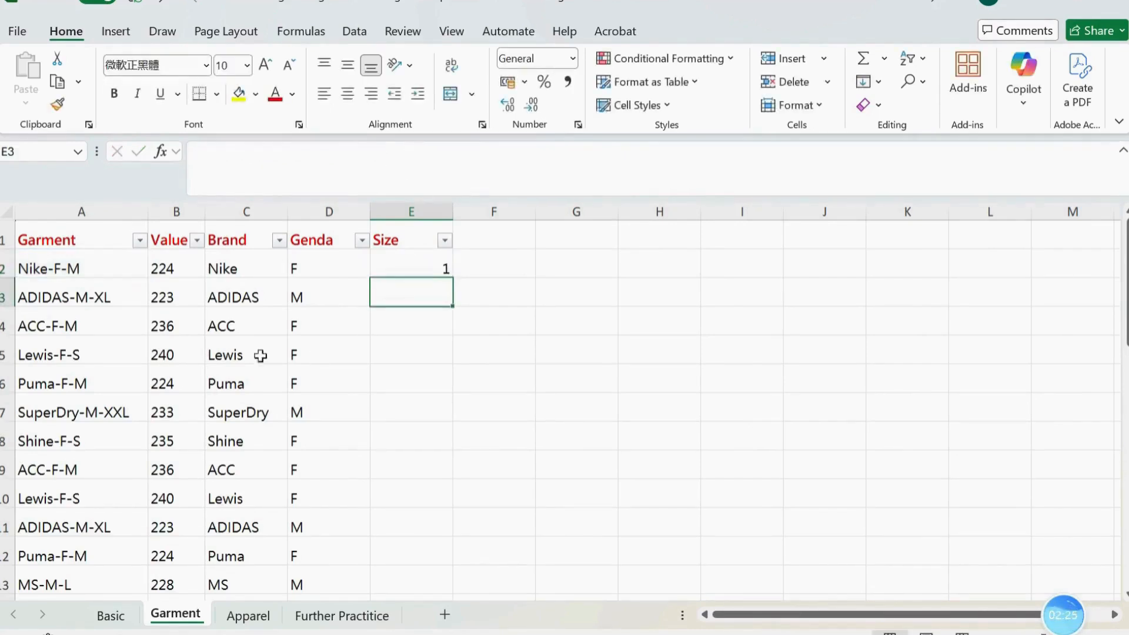
Fill the E2 length formula down the Size column and check the results against the garment codes, including SuperDry-M-XXXXL
{"action": "left_click", "coordinate": [97, 270]}
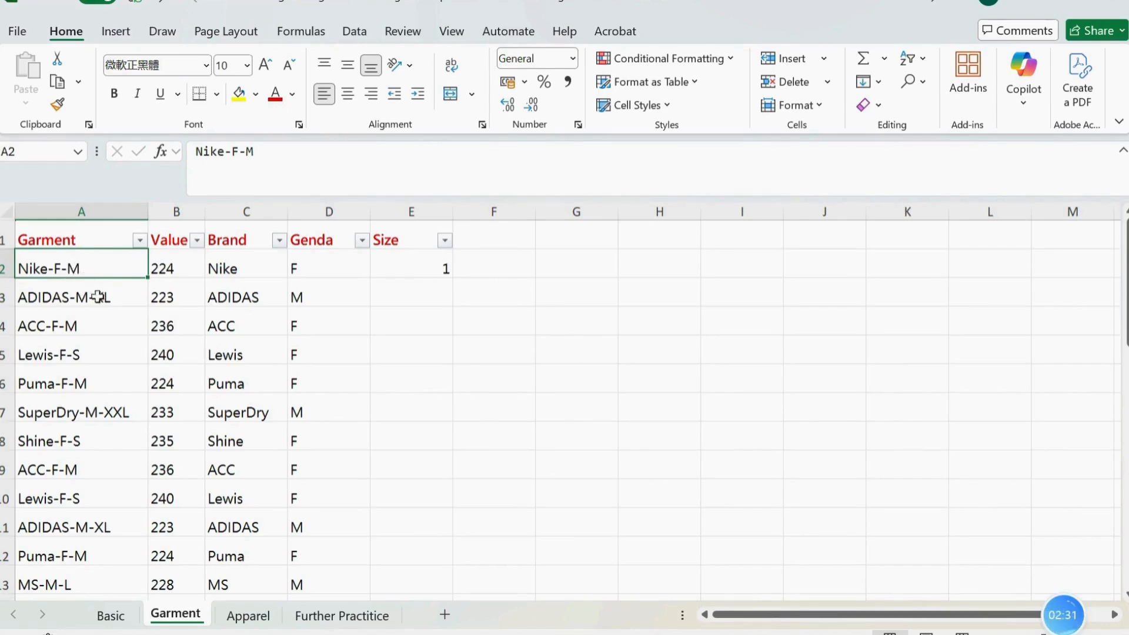
{"action": "left_click", "coordinate": [434, 270]}
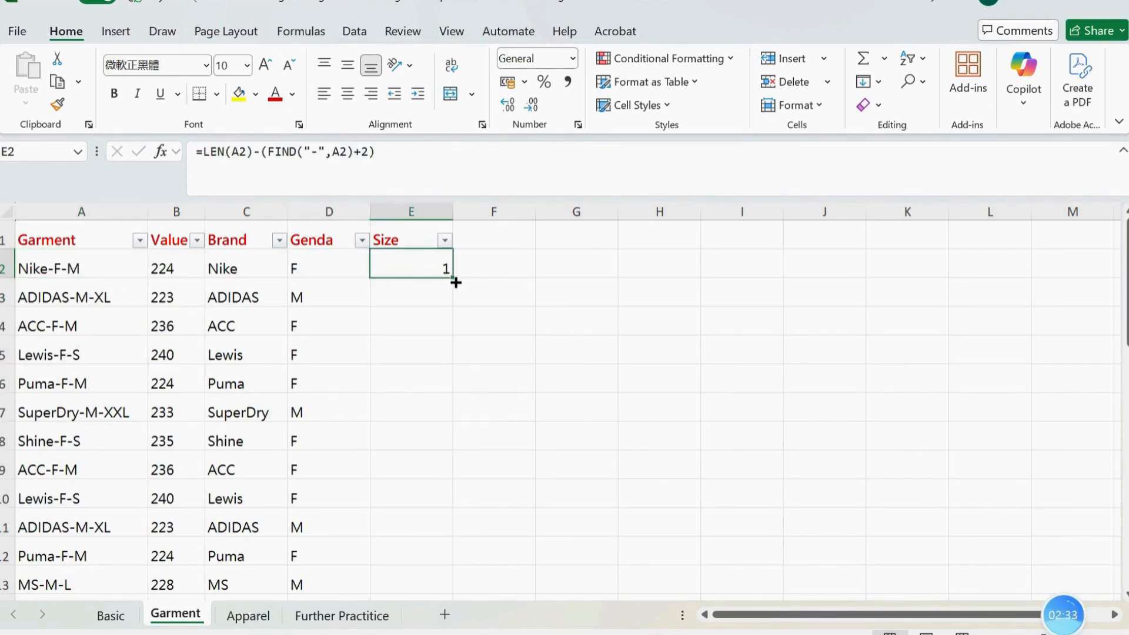
{"action": "double_click", "coordinate": [455, 281]}
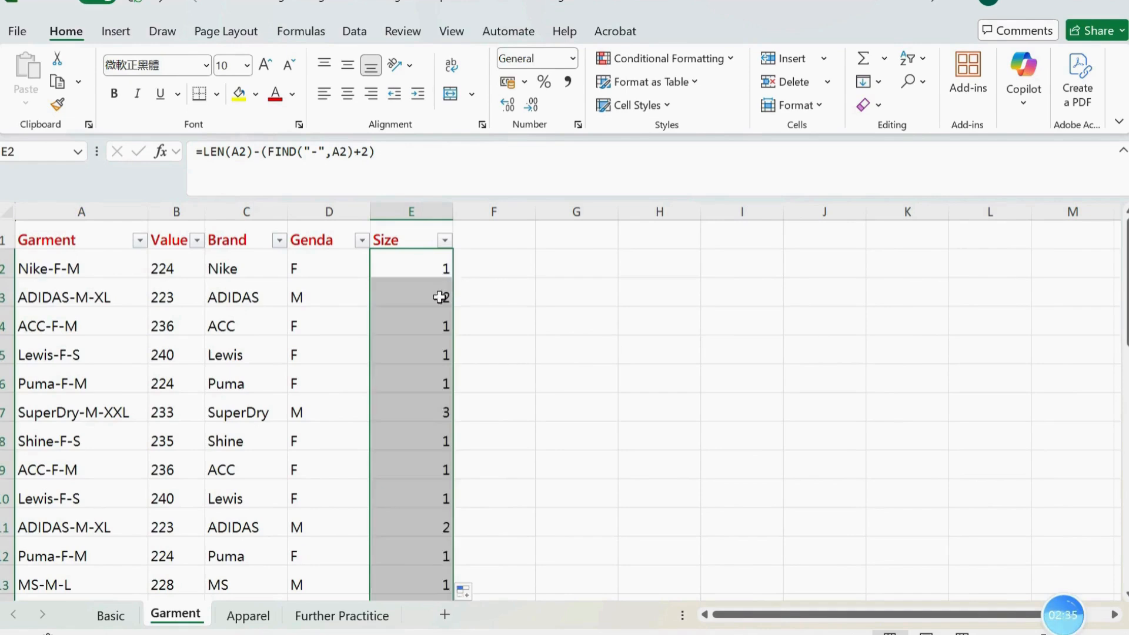
{"action": "left_click", "coordinate": [439, 295]}
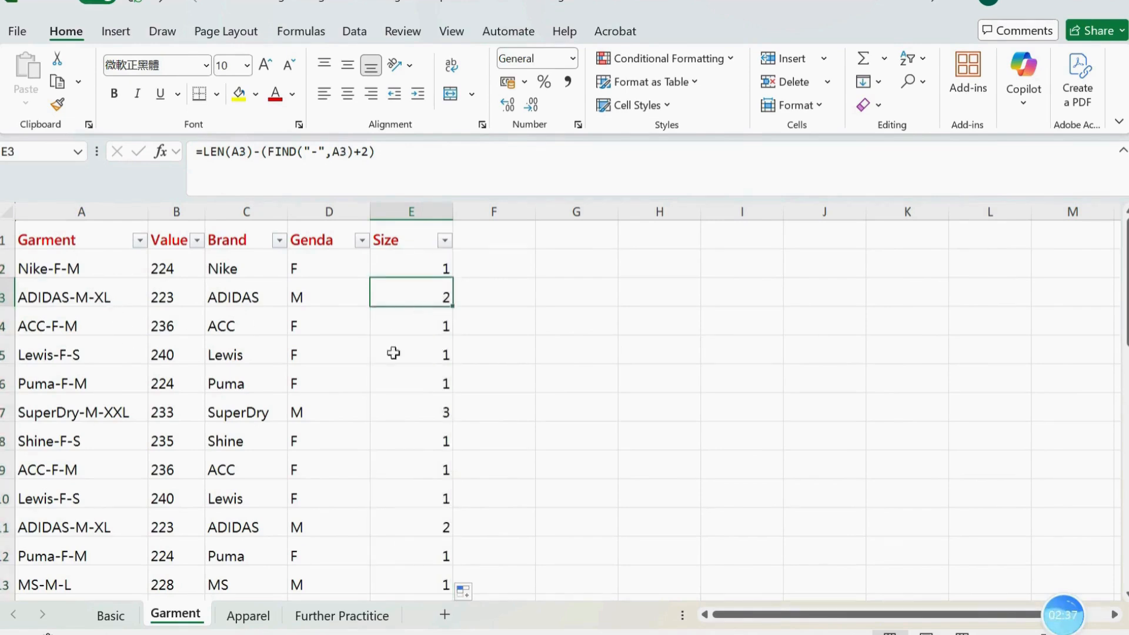
{"action": "scroll", "coordinate": [407, 559], "scroll_direction": "down", "scroll_amount": 3}
{"action": "scroll", "coordinate": [418, 535], "scroll_direction": "down", "scroll_amount": 8}
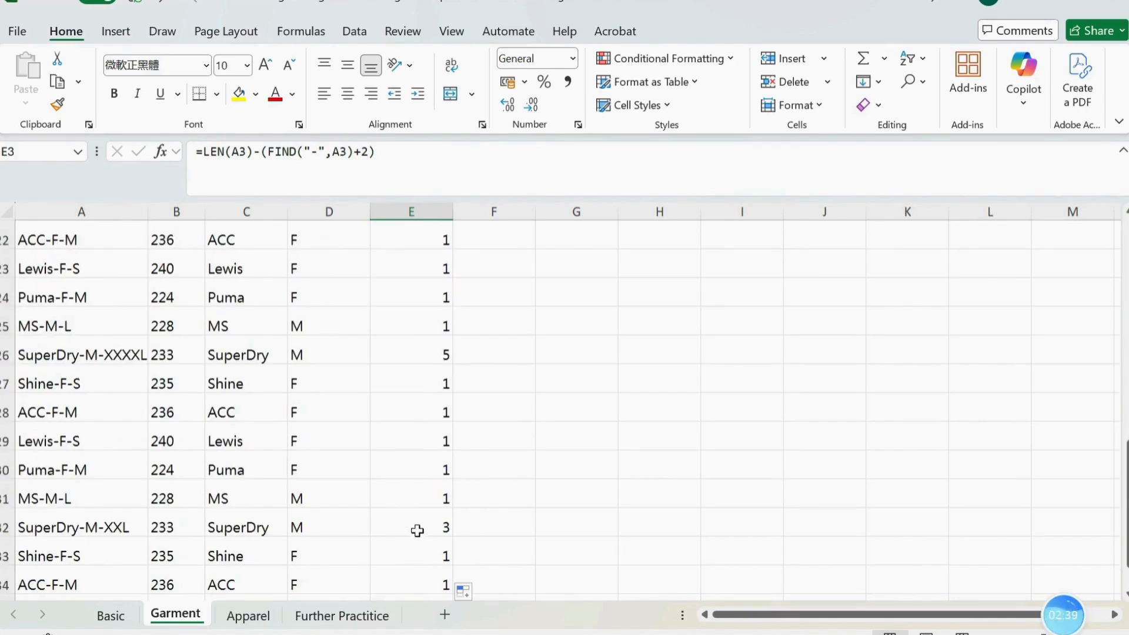
{"action": "scroll", "coordinate": [421, 523], "scroll_direction": "up", "scroll_amount": 4}
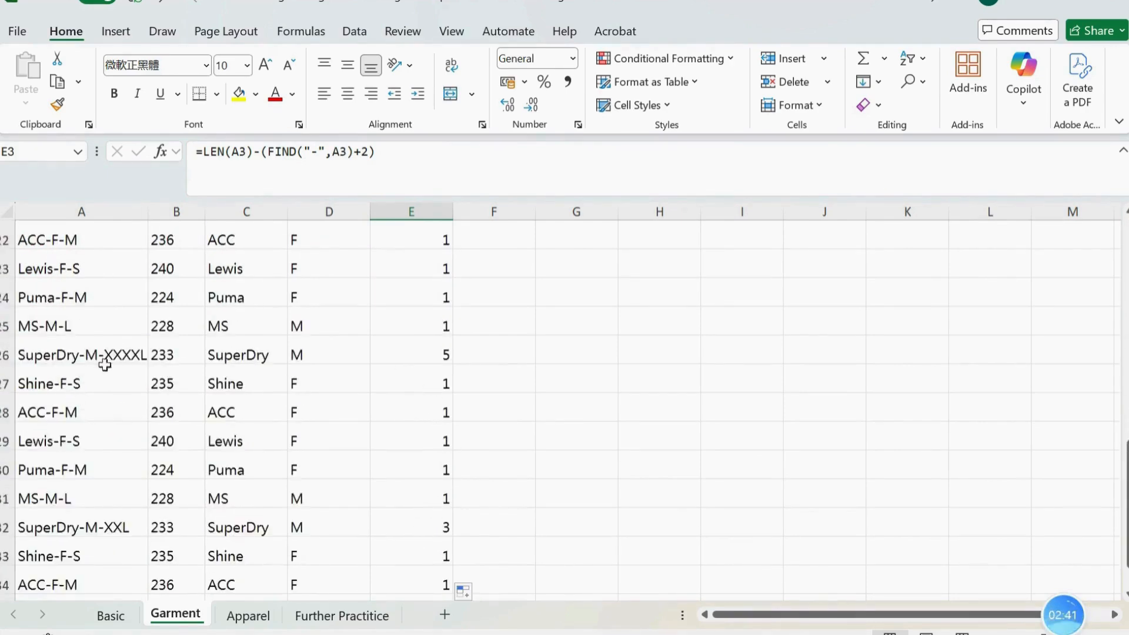
{"action": "left_click", "coordinate": [421, 351]}
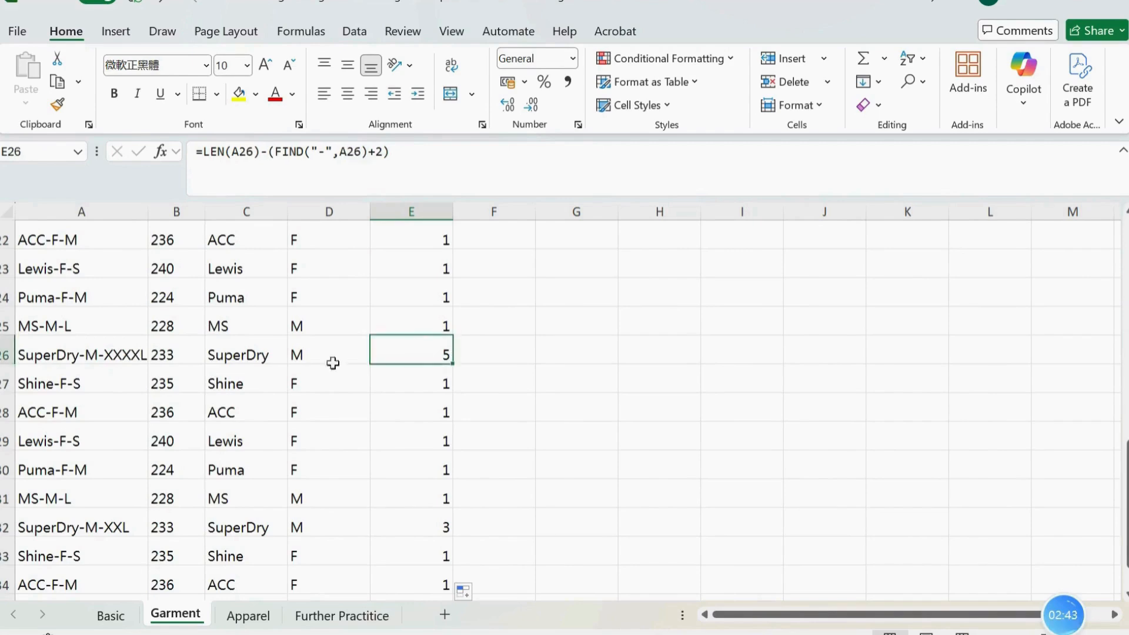
{"action": "scroll", "coordinate": [412, 370], "scroll_direction": "up", "scroll_amount": 7}
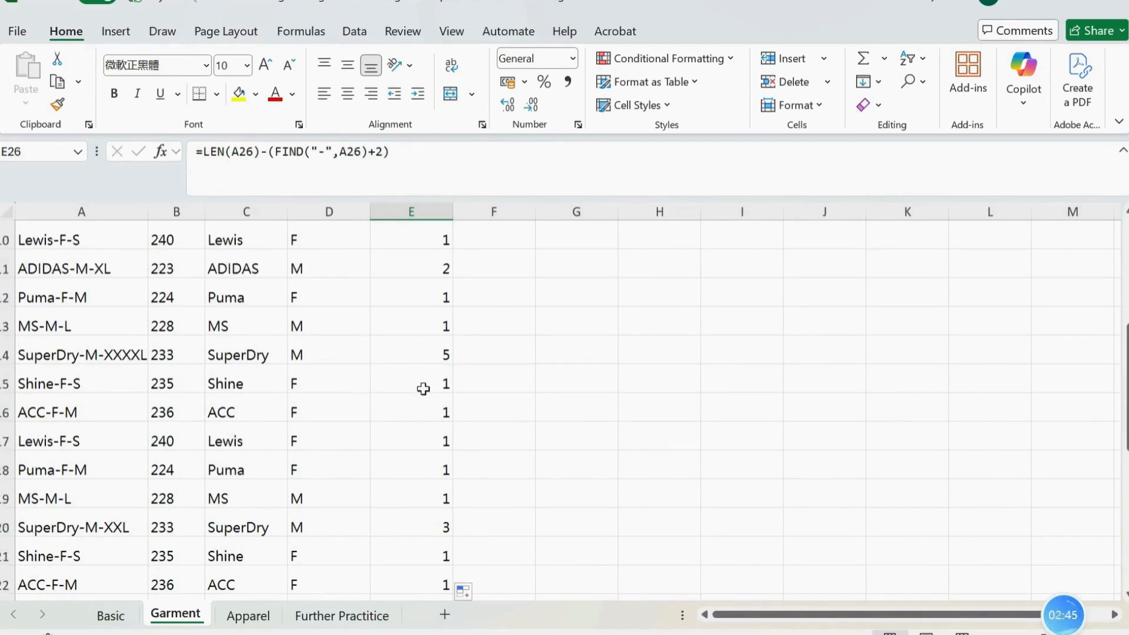
Wrap the whole E2 formula in parentheses so that it reads =(LEN(A2)-(FIND("-",A2)+2))
{"action": "left_click", "coordinate": [435, 268]}
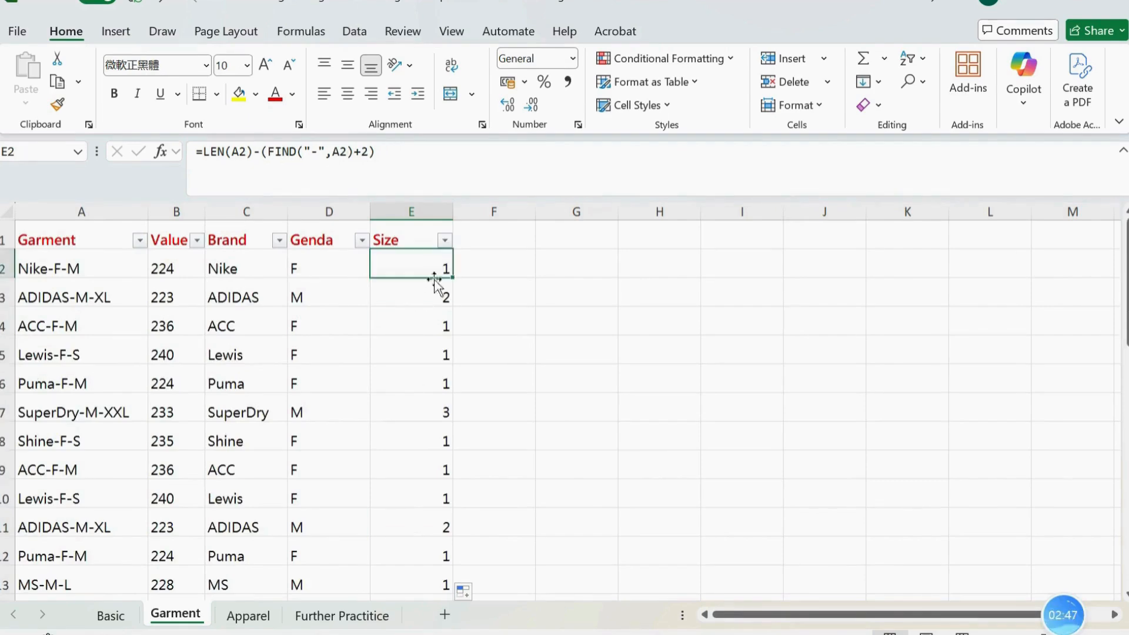
{"action": "left_click", "coordinate": [207, 154]}
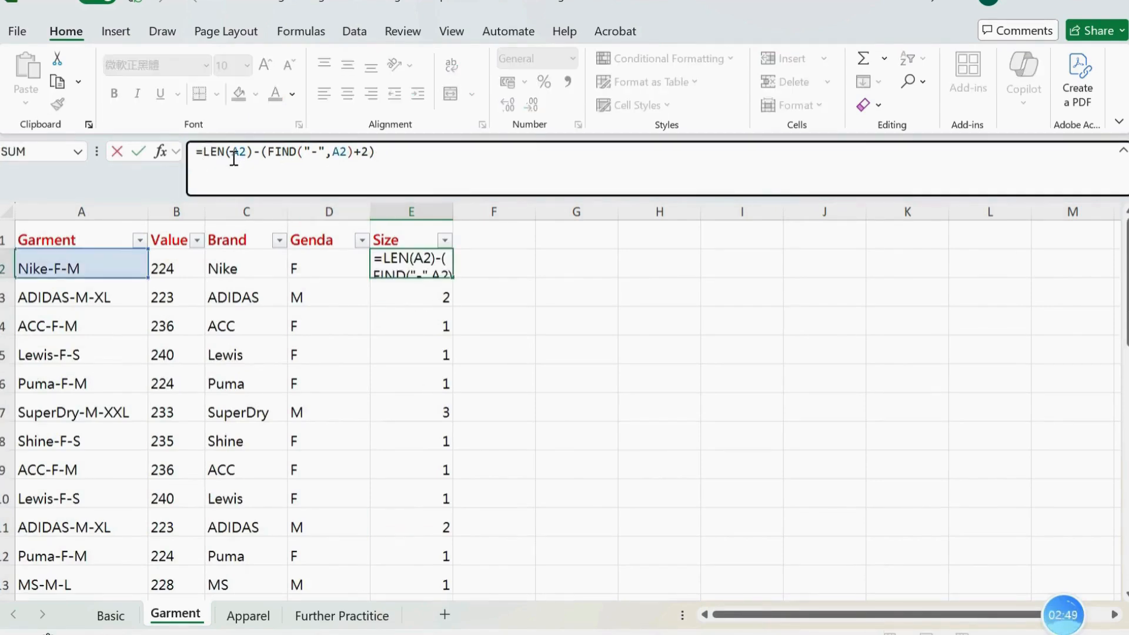
{"action": "type", "text": "("}
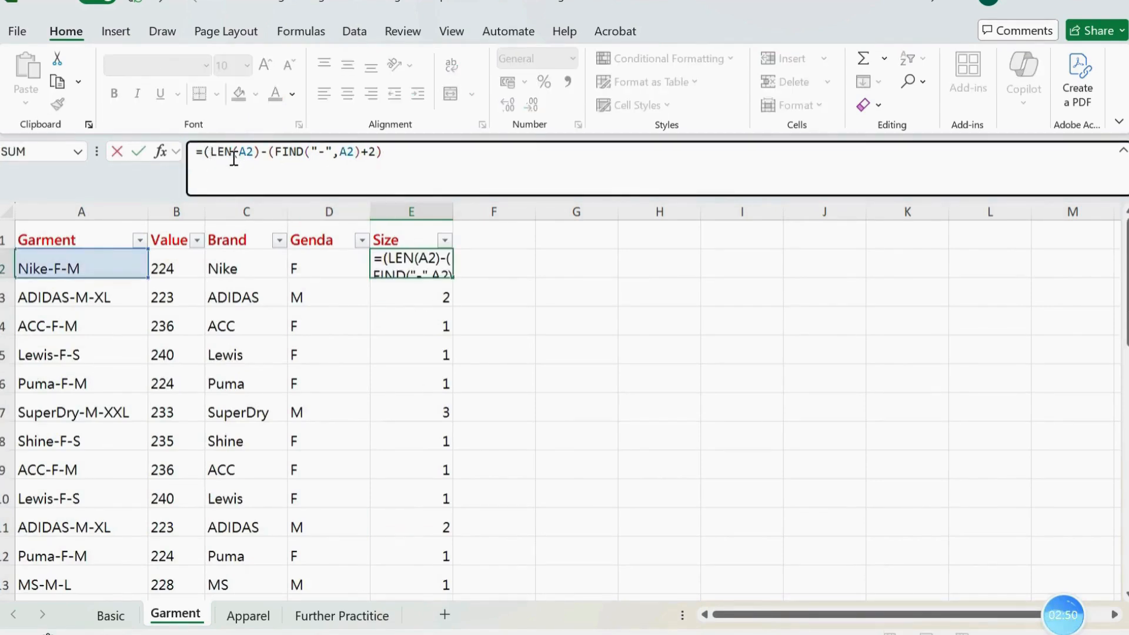
{"action": "left_click", "coordinate": [400, 154]}
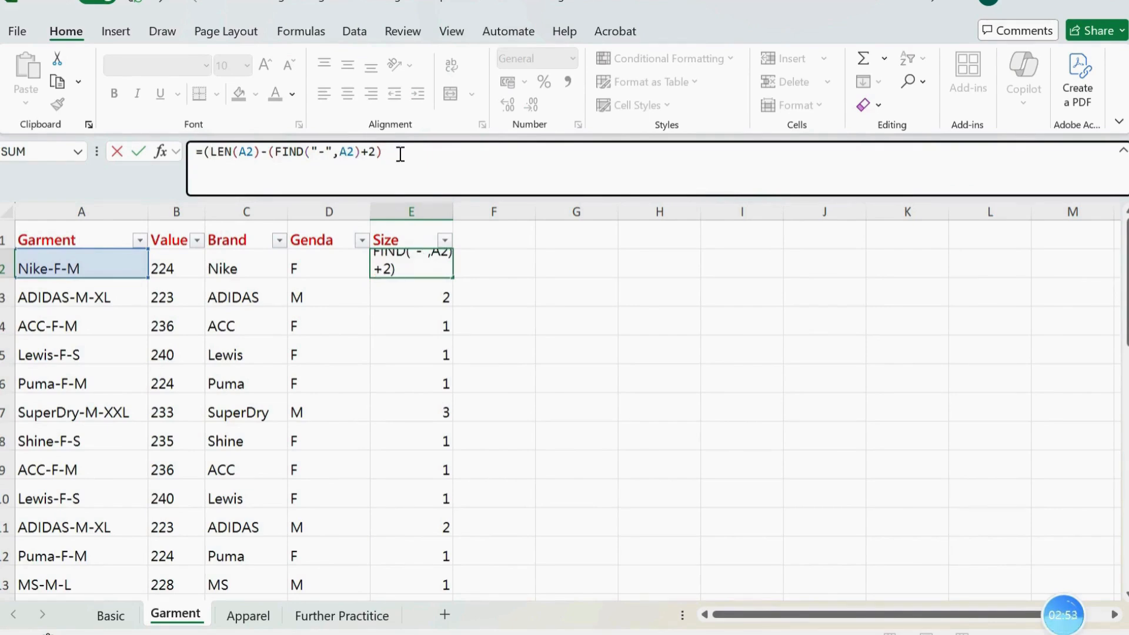
{"action": "key", "text": "Return"}
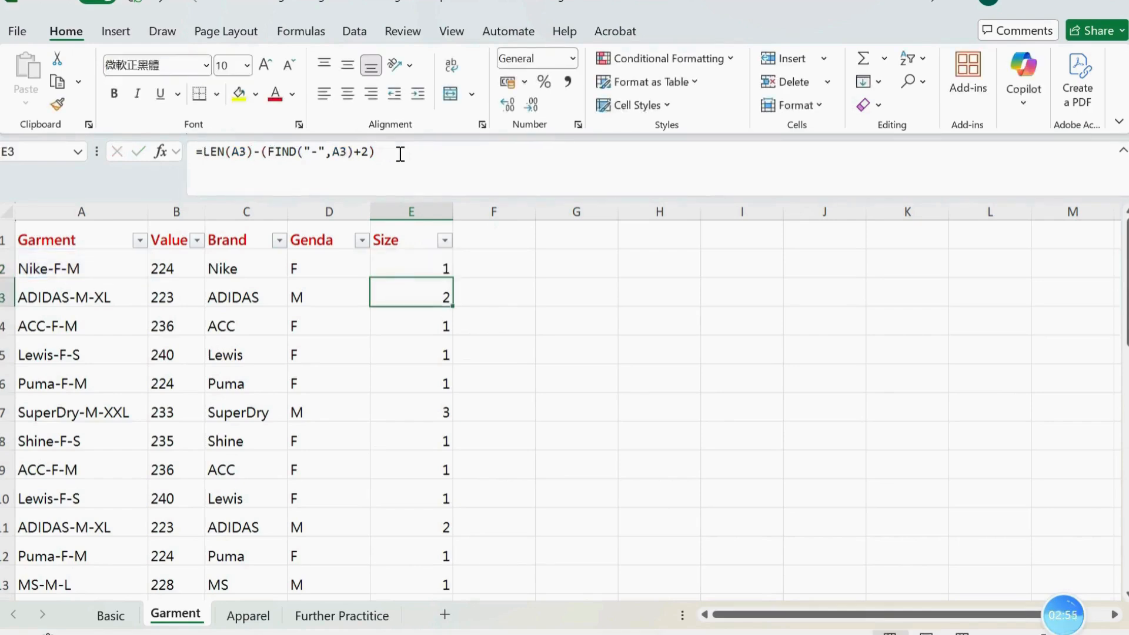
Nest the E2 length calculation in a RIGHT function on A2, making it =RIGHT(A2,(LEN(A2)-(FIND("-",A2)+2)))
{"action": "left_click", "coordinate": [408, 266]}
{"action": "left_click", "coordinate": [203, 154]}
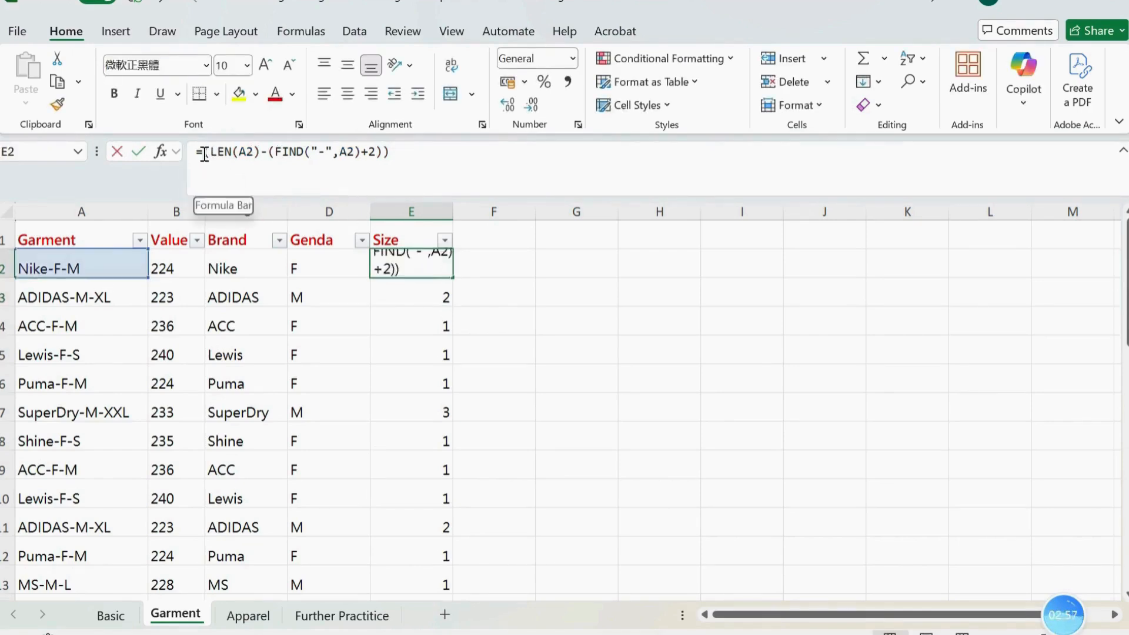
{"action": "type", "text": "right("}
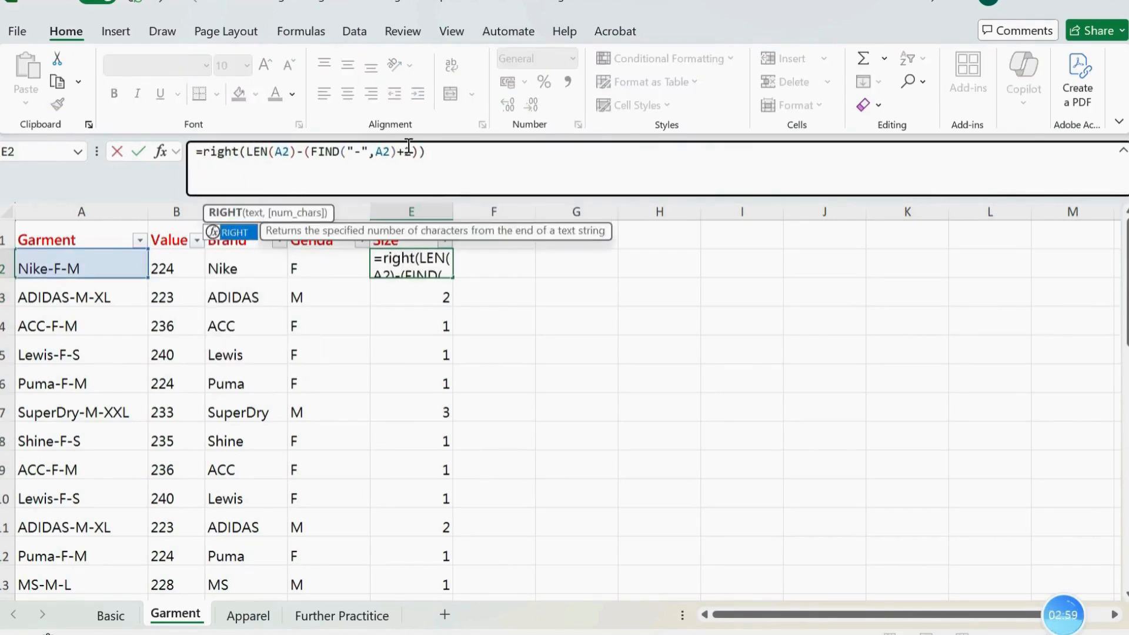
{"action": "key", "text": "Tab"}
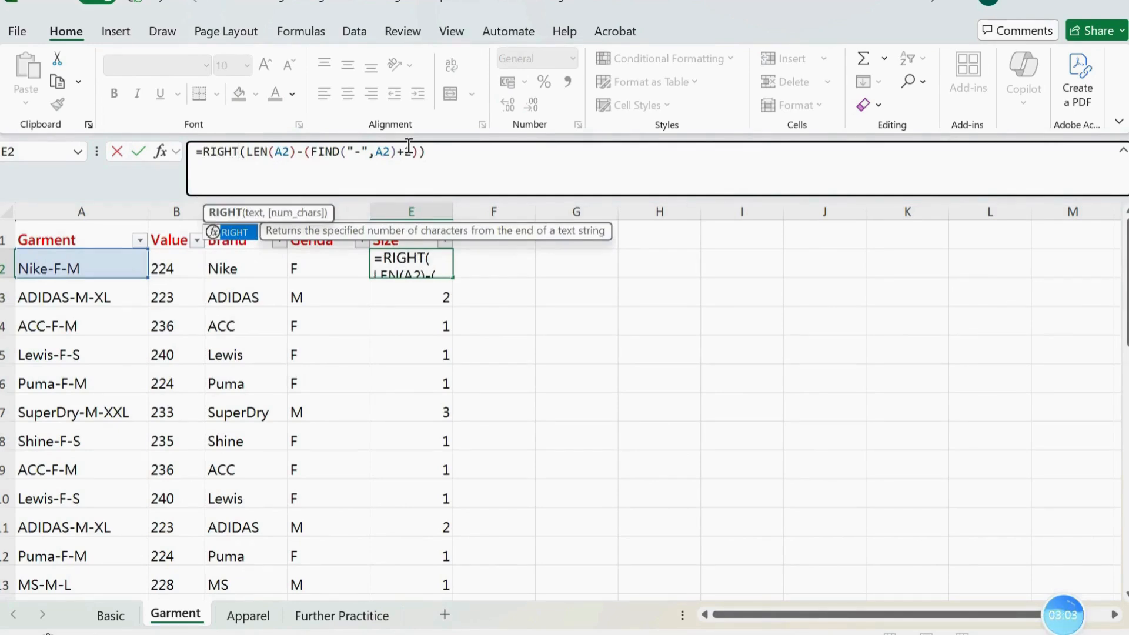
{"action": "type", "text": "("}
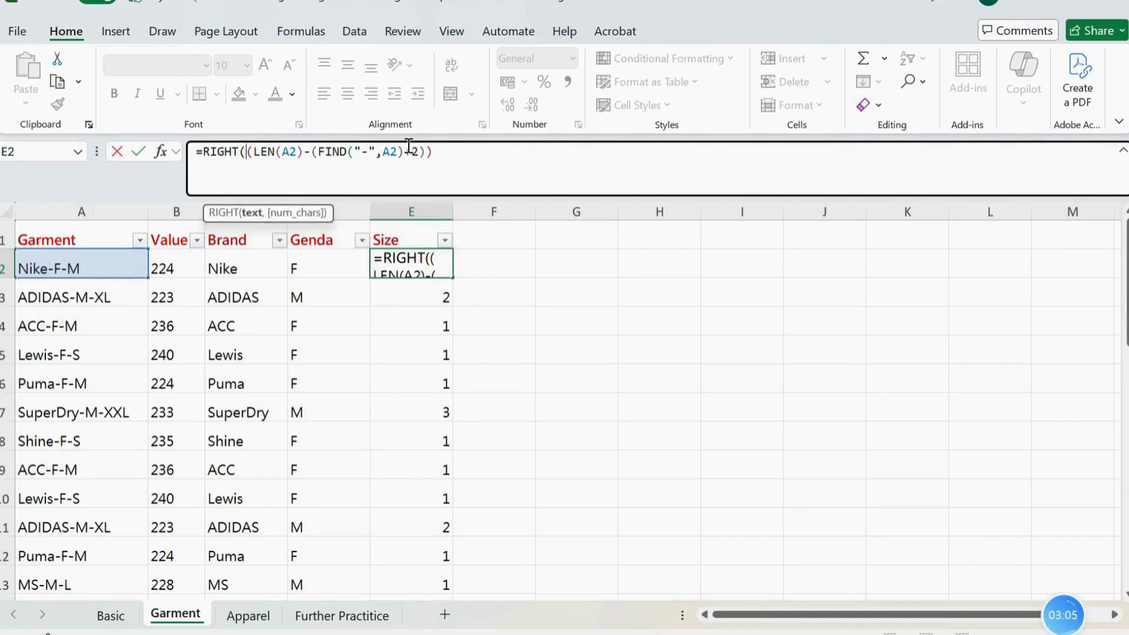
{"action": "type", "text": "a2"}
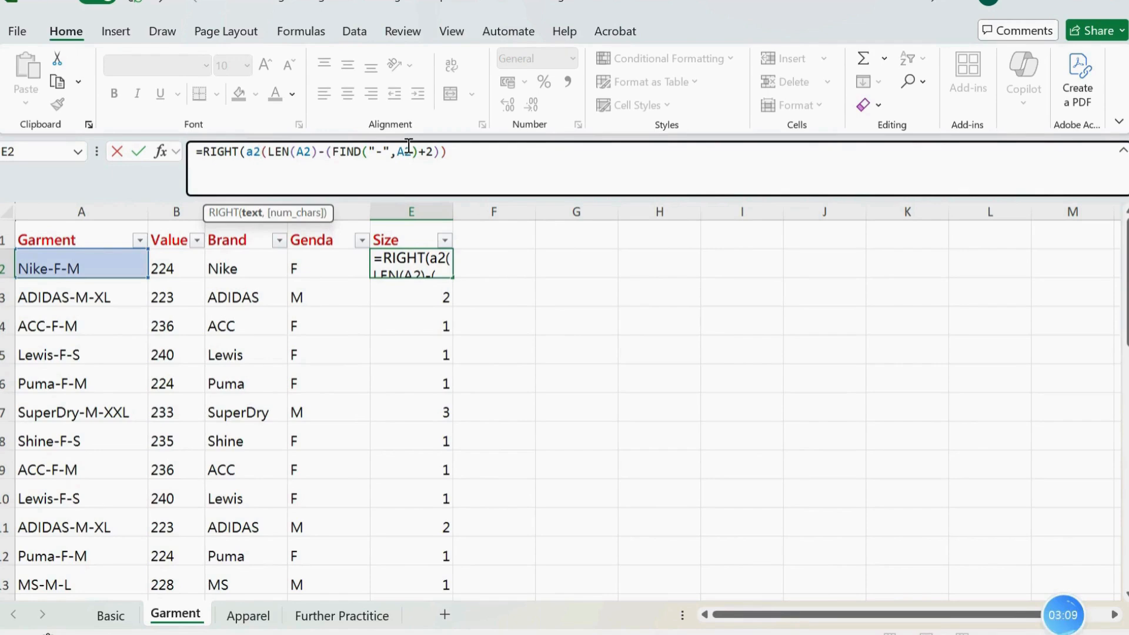
{"action": "type", "text": ","}
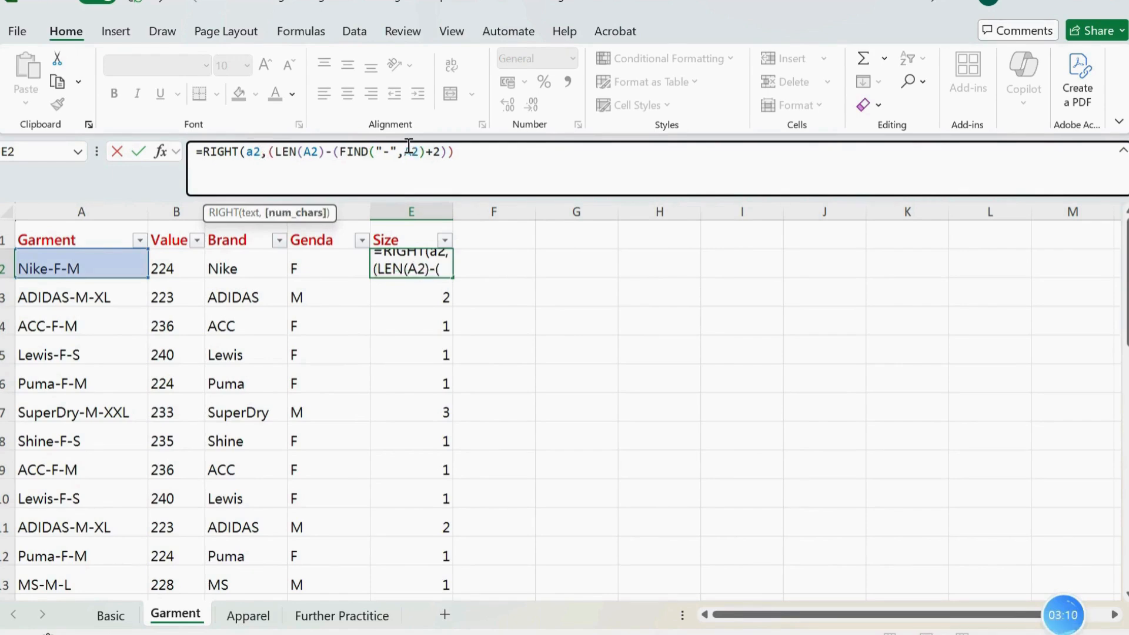
{"action": "left_click", "coordinate": [497, 151]}
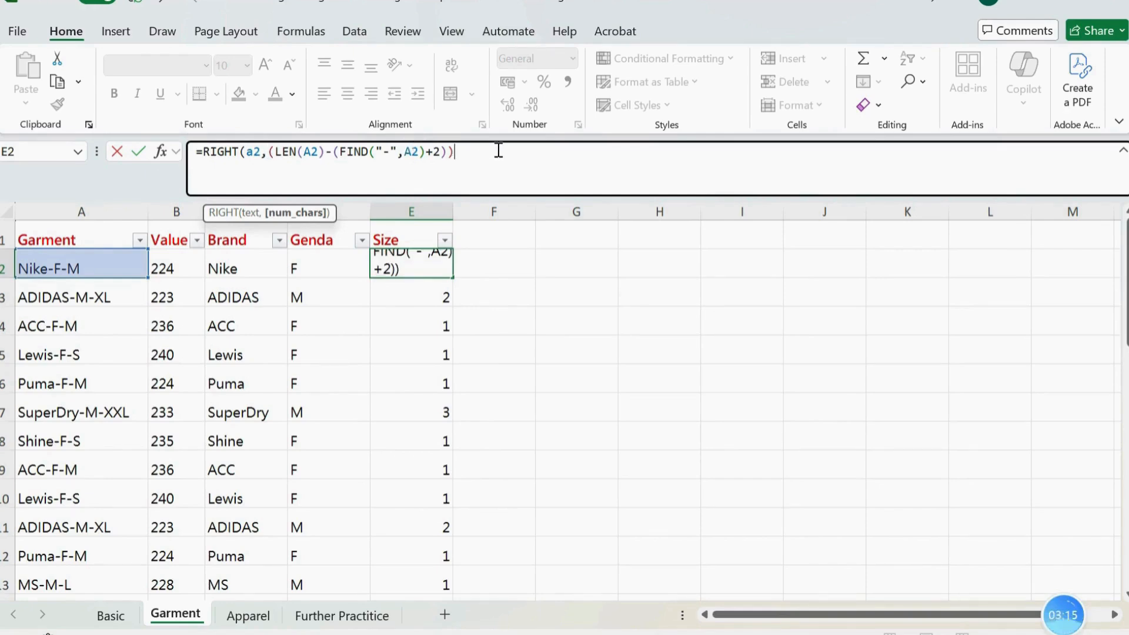
{"action": "type", "text": ")"}
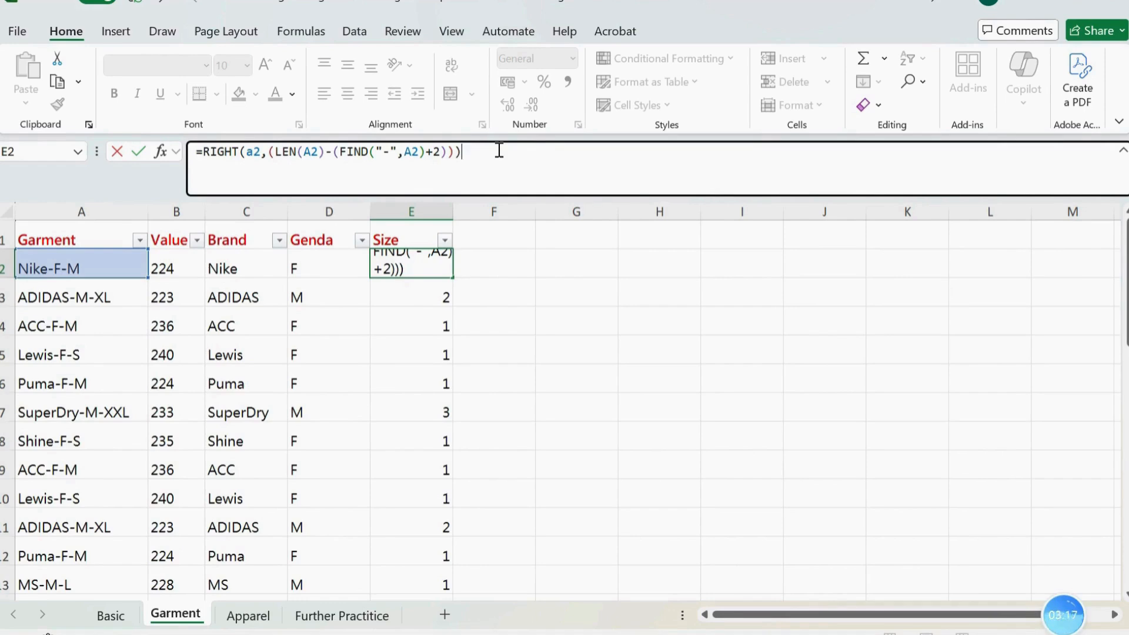
{"action": "key", "text": "Return"}
Fill the E2 RIGHT formula down the Size column and review the distinct sizes in the column's filter list
{"action": "left_click", "coordinate": [428, 269]}
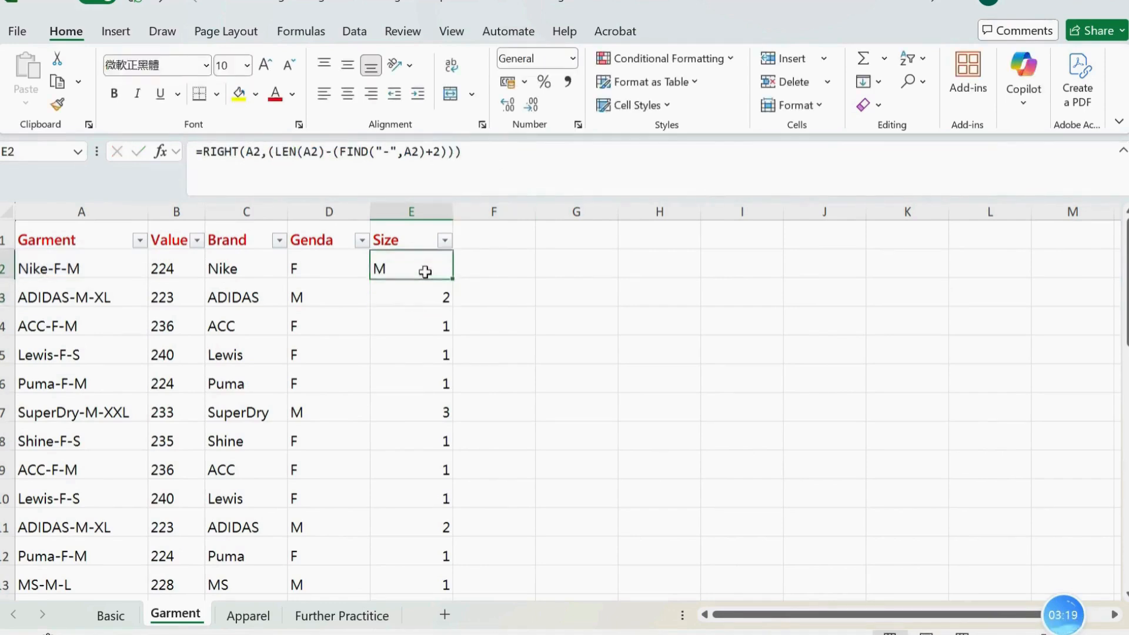
{"action": "double_click", "coordinate": [453, 280]}
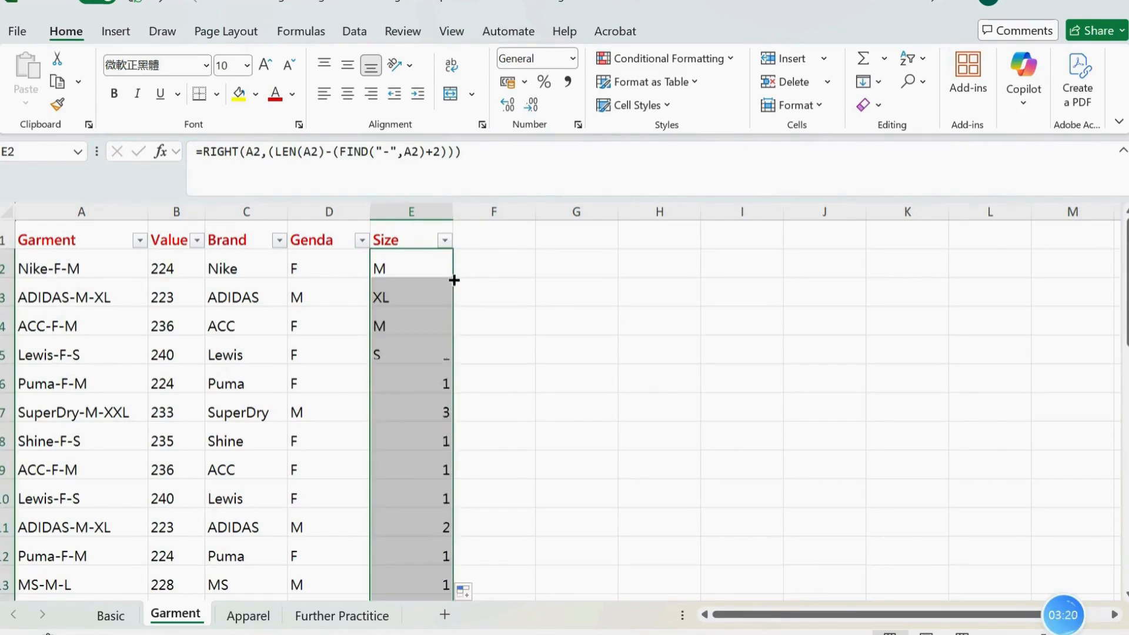
{"action": "left_click", "coordinate": [445, 240]}
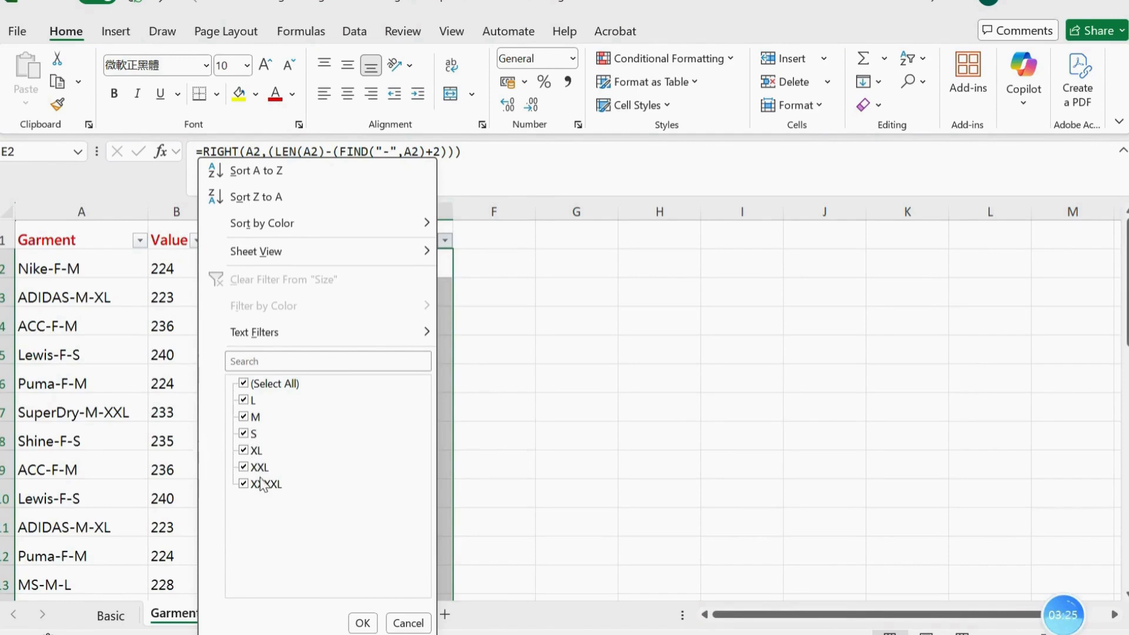
{"action": "left_click", "coordinate": [363, 622]}
{"action": "left_click", "coordinate": [696, 385]}
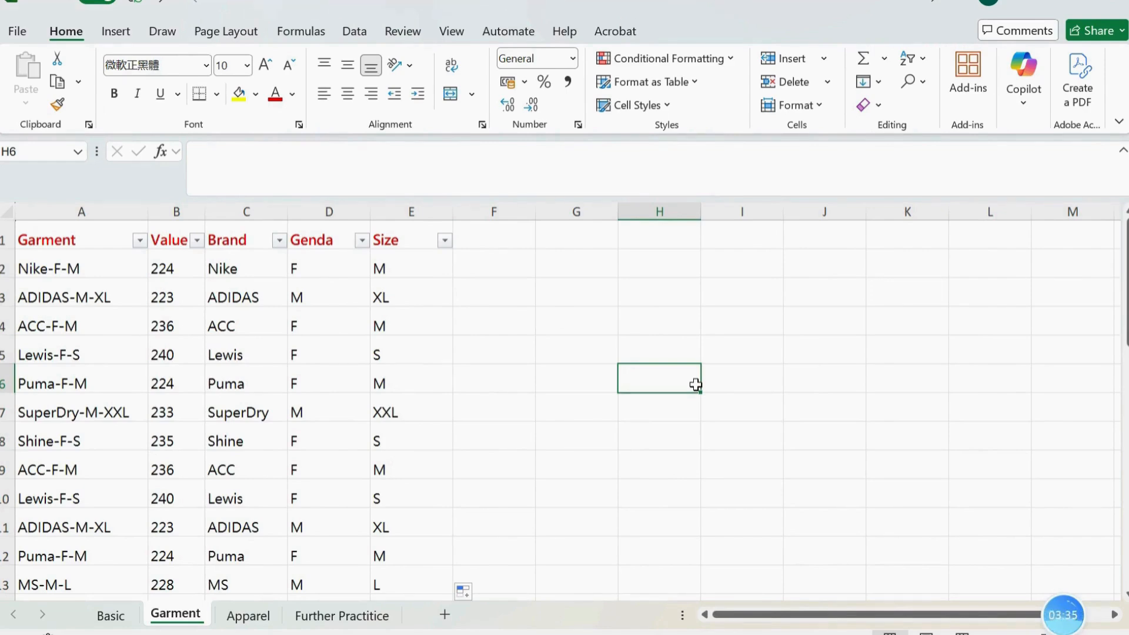
{"action": "left_click", "coordinate": [581, 379]}
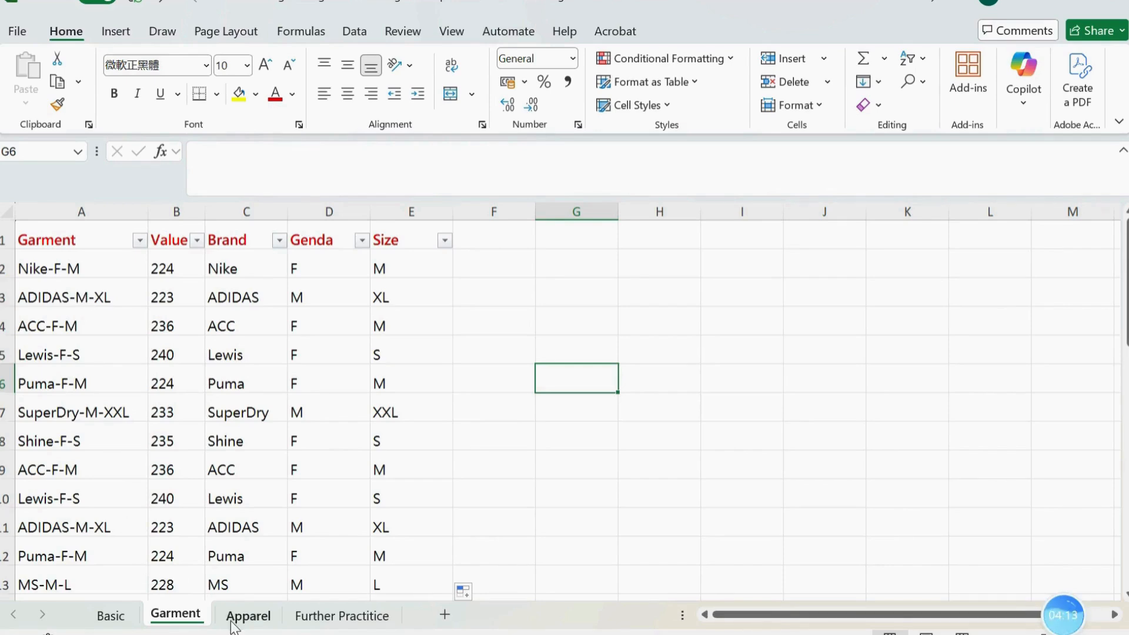
On the Apparel sheet, enter =FIND("-",A2) in C2 under Brand to locate the first hyphen
{"action": "left_click", "coordinate": [248, 616]}
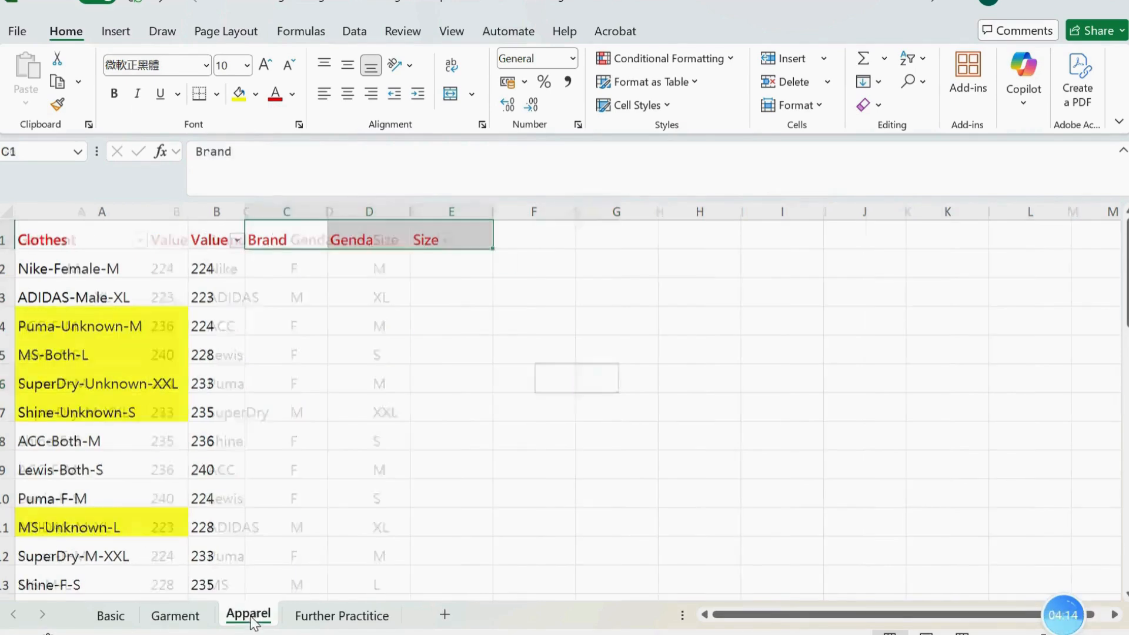
{"action": "left_click", "coordinate": [431, 367]}
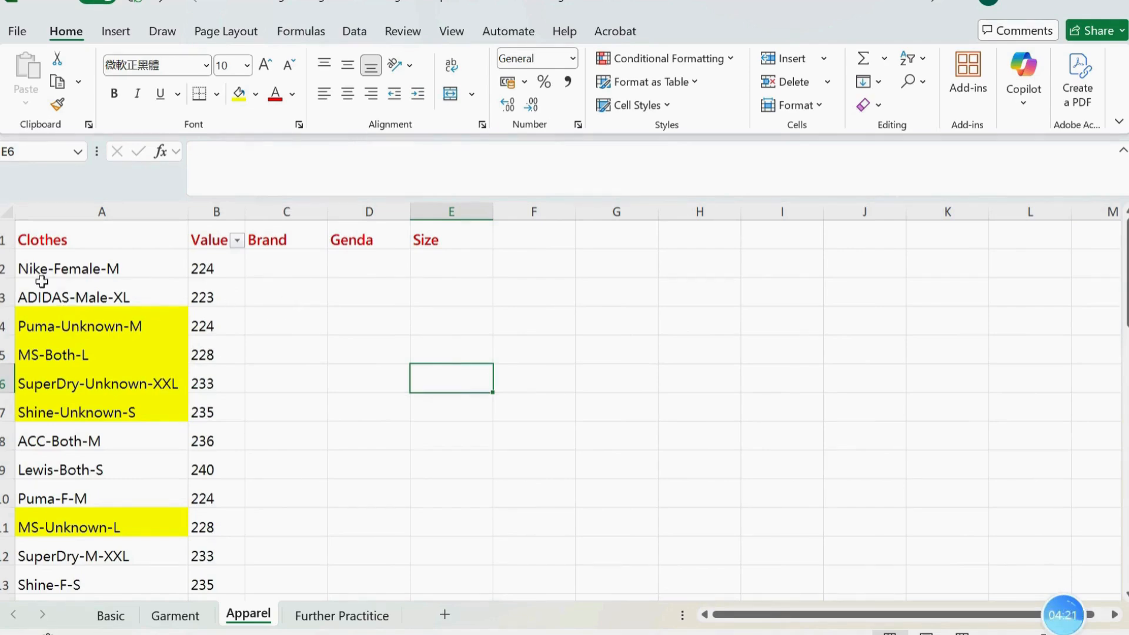
{"action": "left_click", "coordinate": [299, 263]}
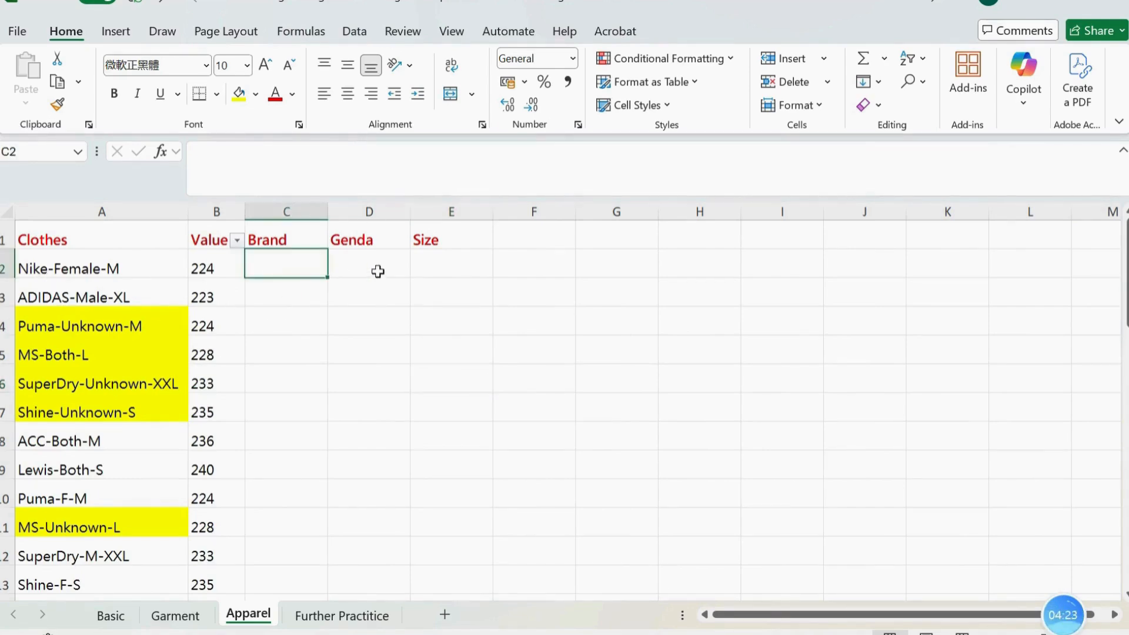
{"action": "type", "text": "="}
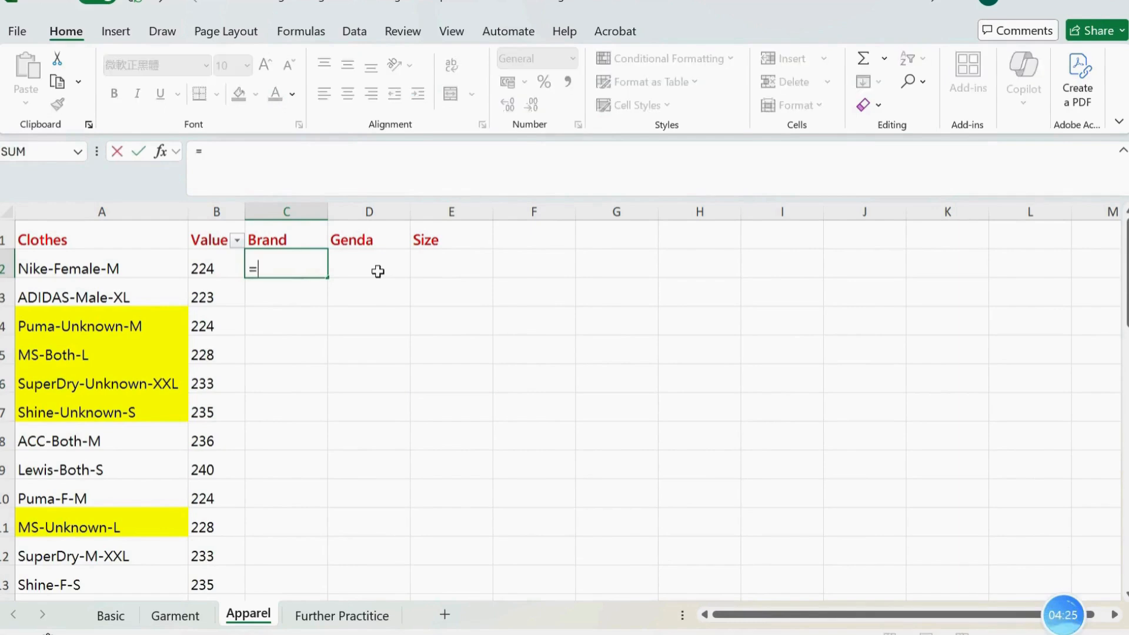
{"action": "type", "text": "find"}
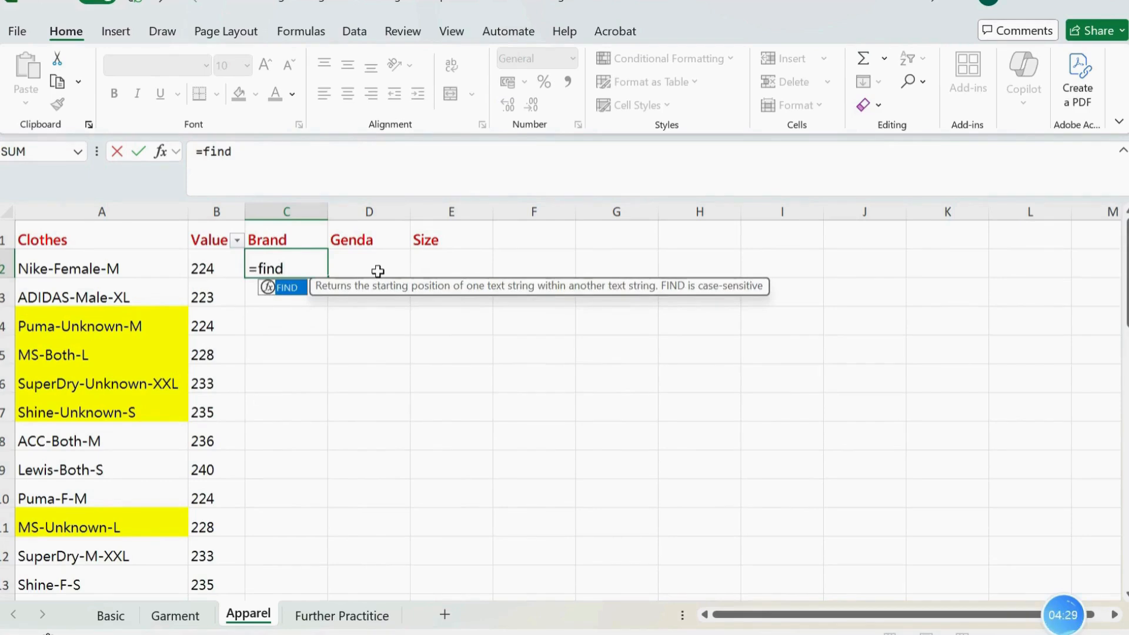
{"action": "key", "text": "Tab"}
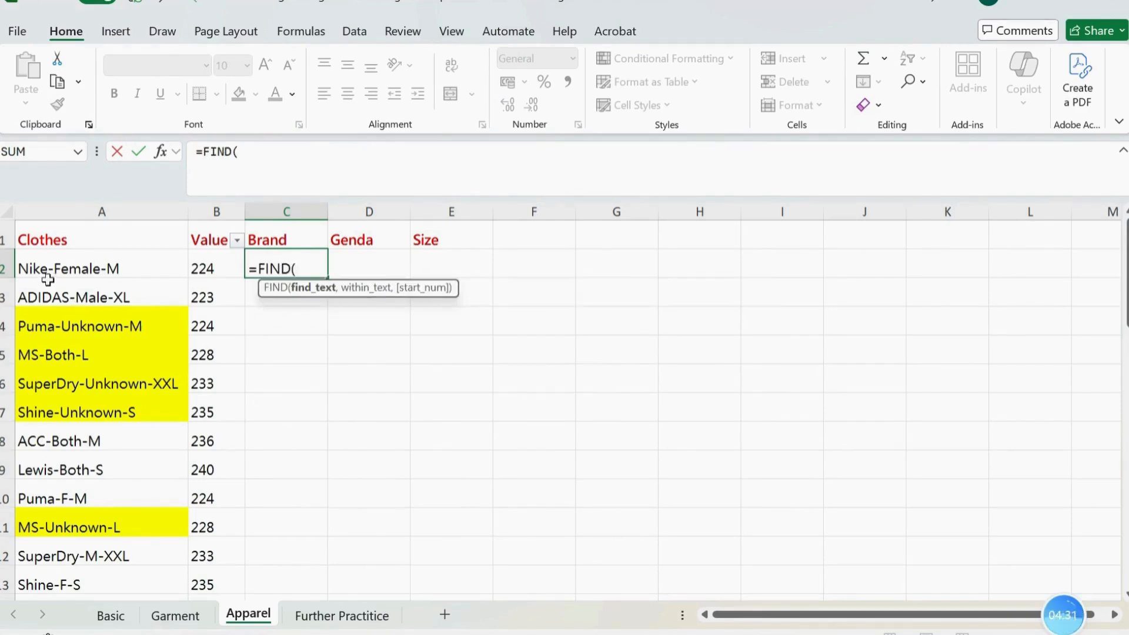
{"action": "left_click", "coordinate": [262, 154]}
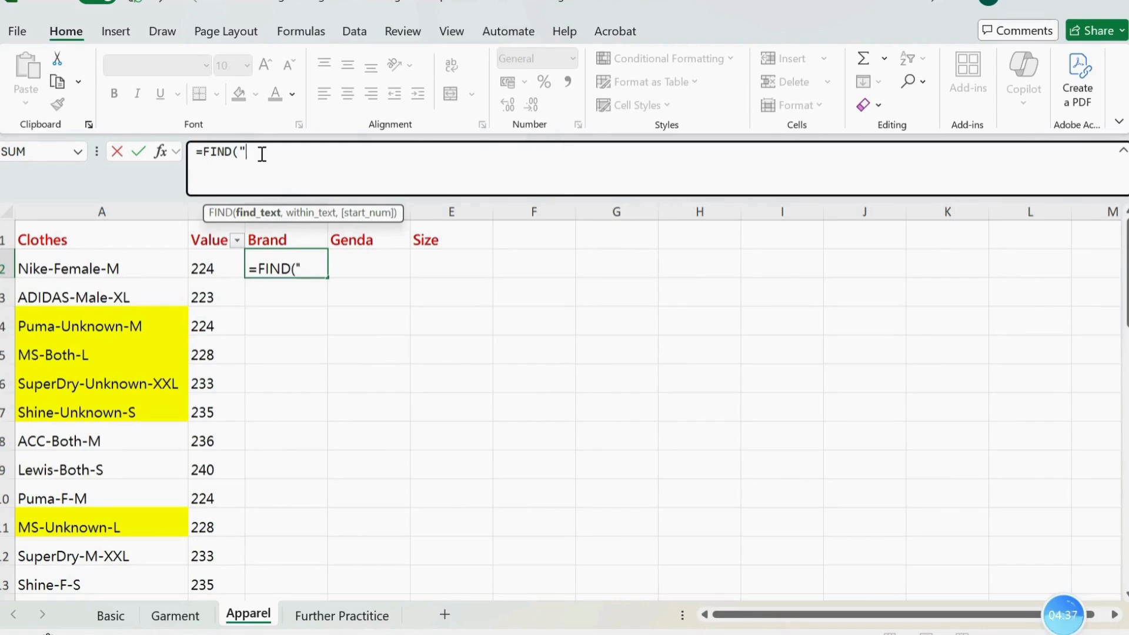
{"action": "type", "text": "-"}
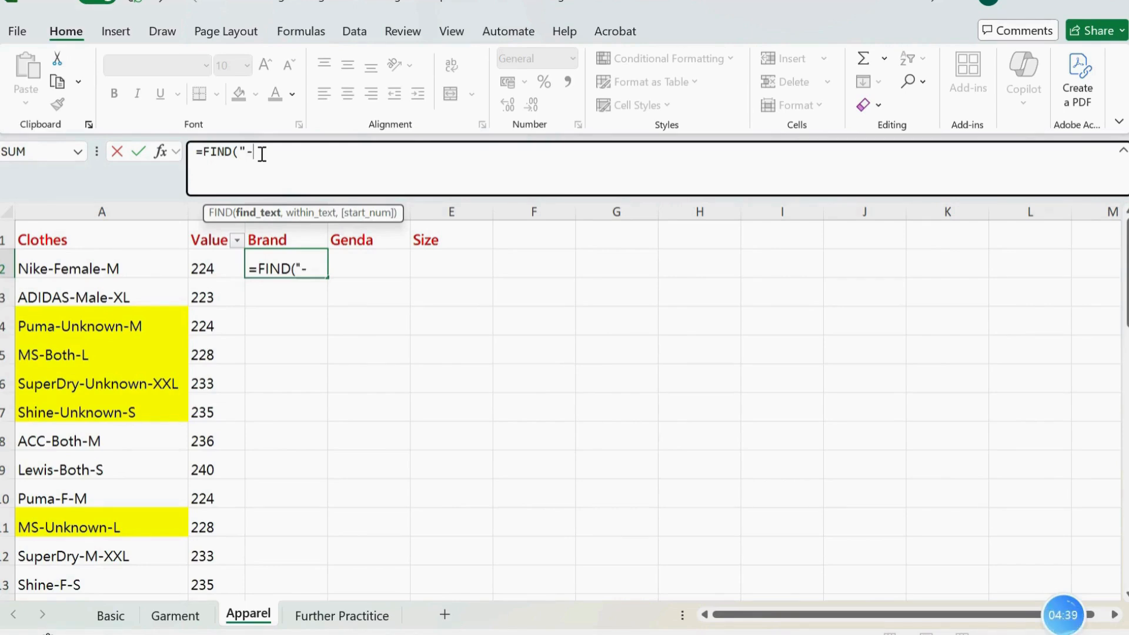
{"action": "type", "text": "\",a2"}
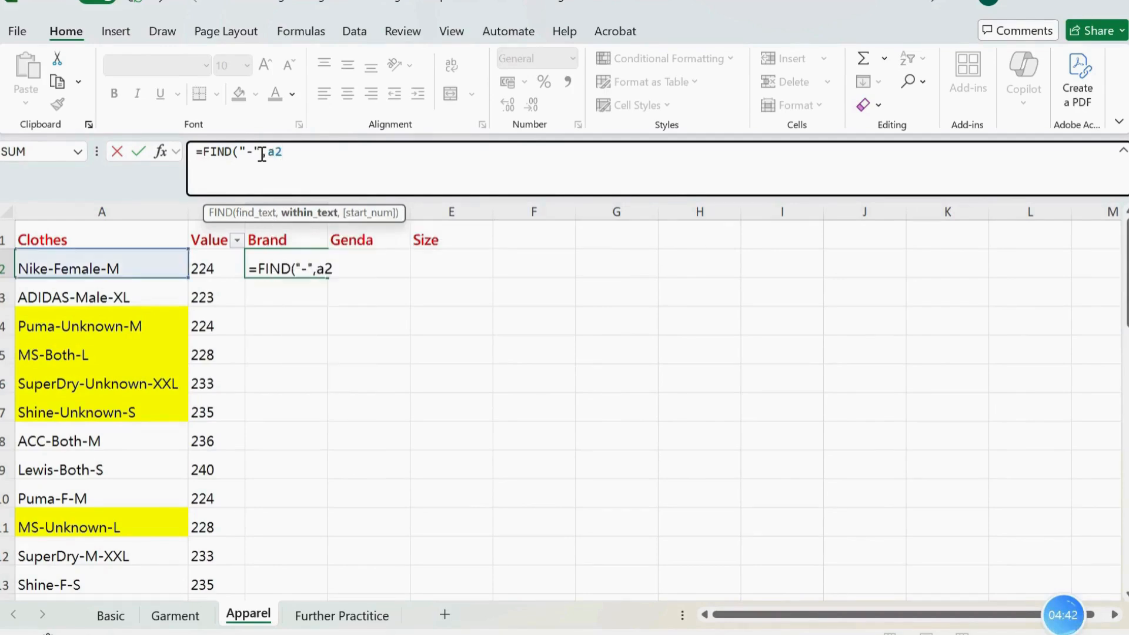
{"action": "type", "text": ")"}
{"action": "key", "text": "Return"}
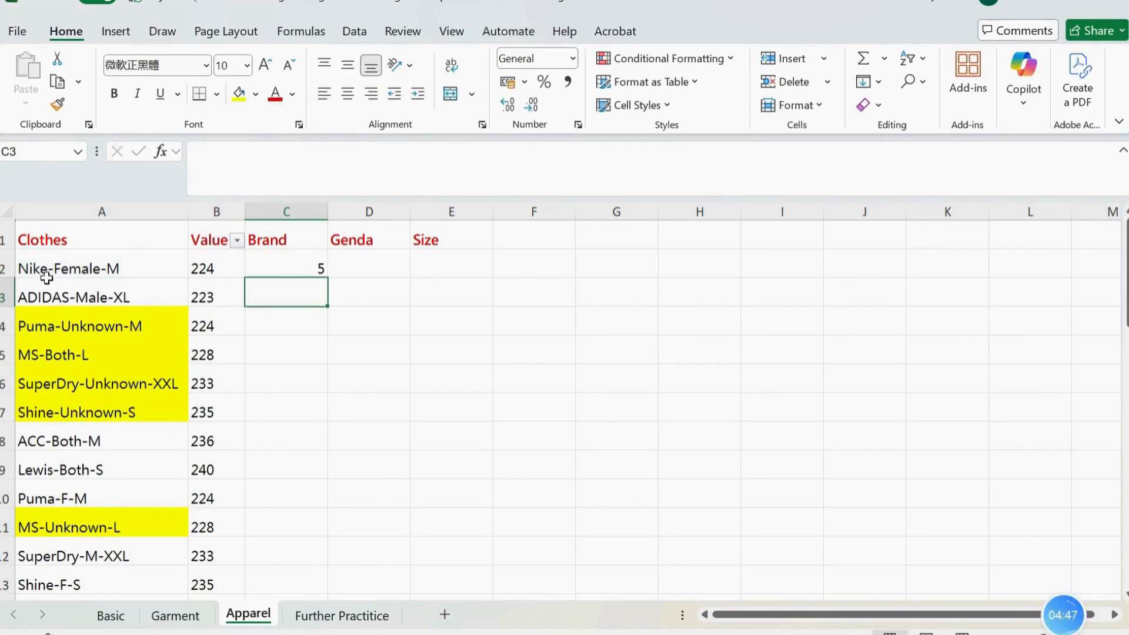
Subtract 1 from the hyphen position in C2, making the formula =FIND("-",A2)-1
{"action": "left_click", "coordinate": [290, 270]}
{"action": "left_click", "coordinate": [348, 149]}
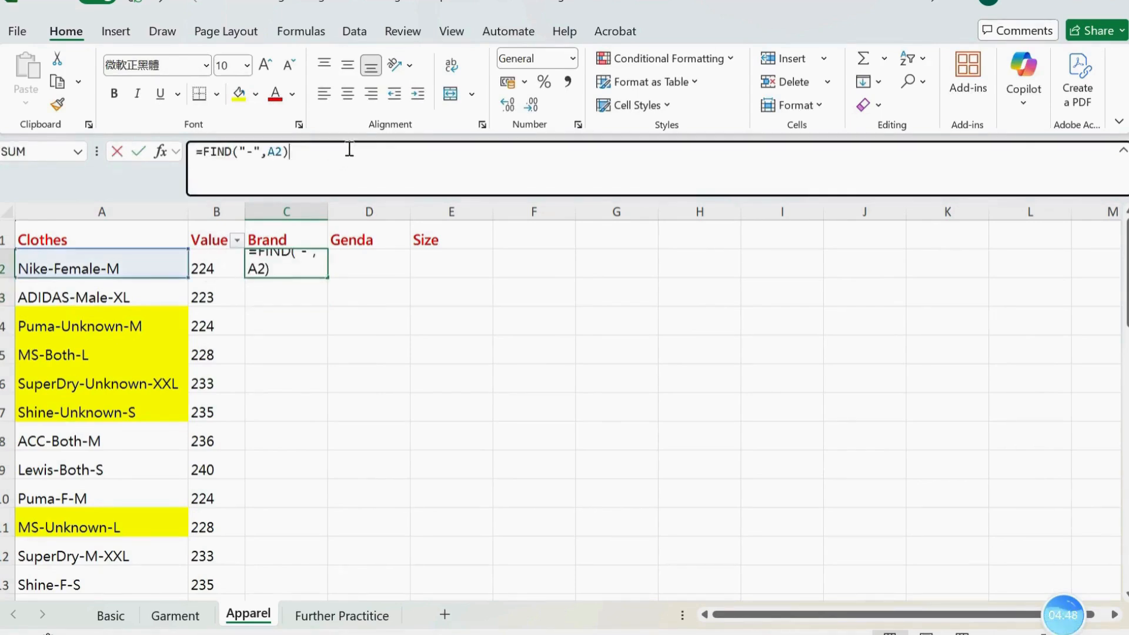
{"action": "type", "text": "-1"}
{"action": "key", "text": "Return"}
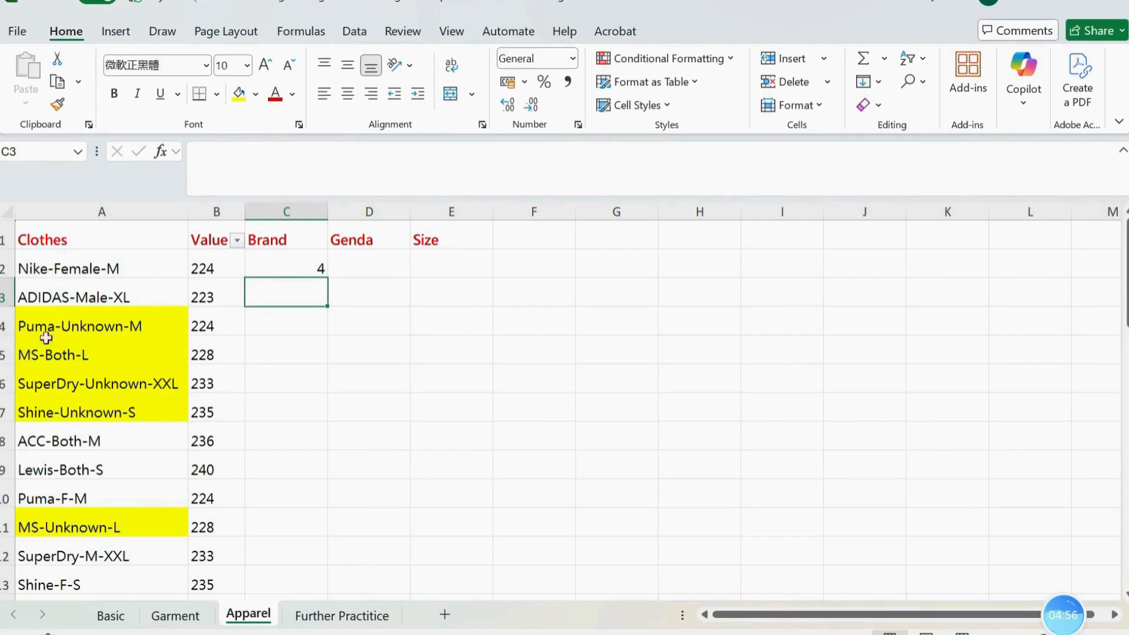
Enclose the C2 brand-length calculation in parentheses so that it reads =(FIND("-",A2)-1)
{"action": "left_click", "coordinate": [282, 258]}
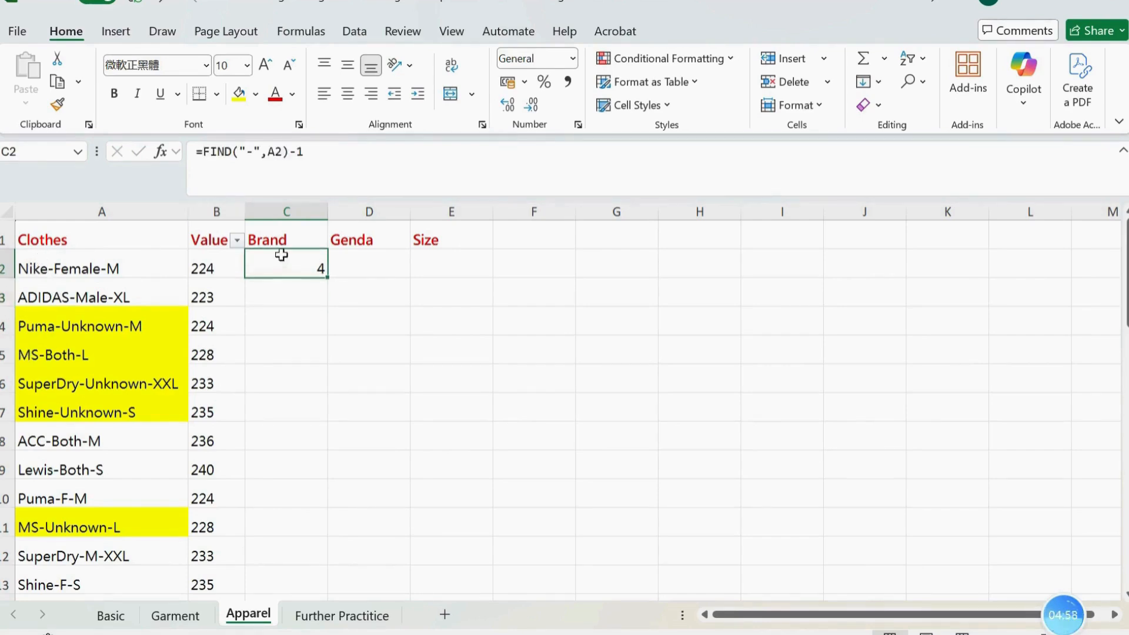
{"action": "left_click", "coordinate": [205, 154]}
{"action": "type", "text": "("}
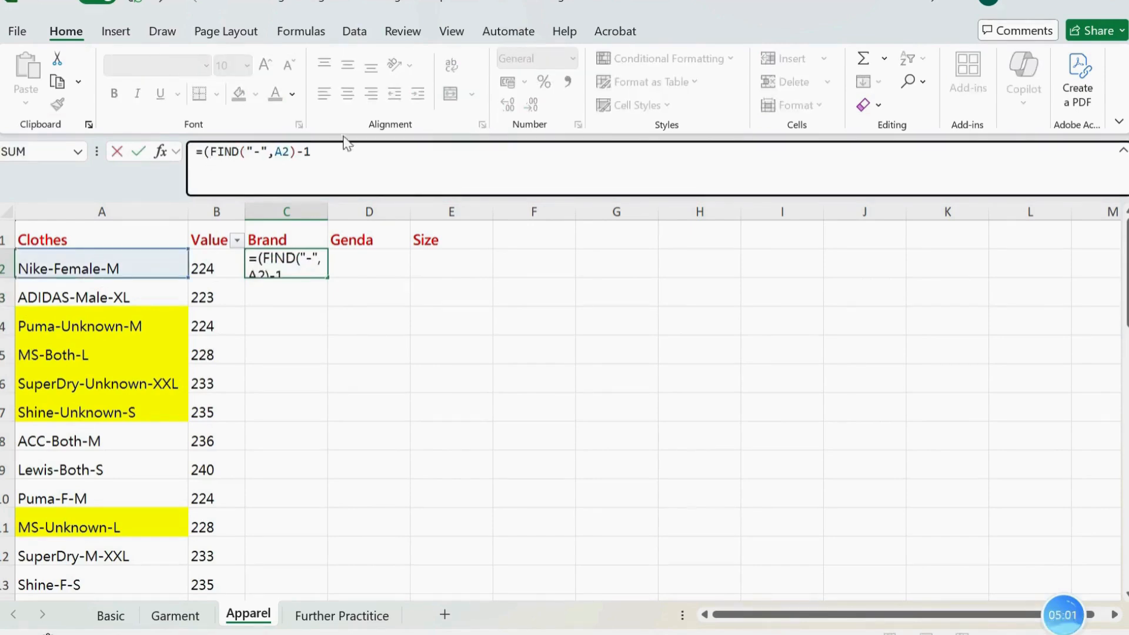
{"action": "type", "text": ")"}
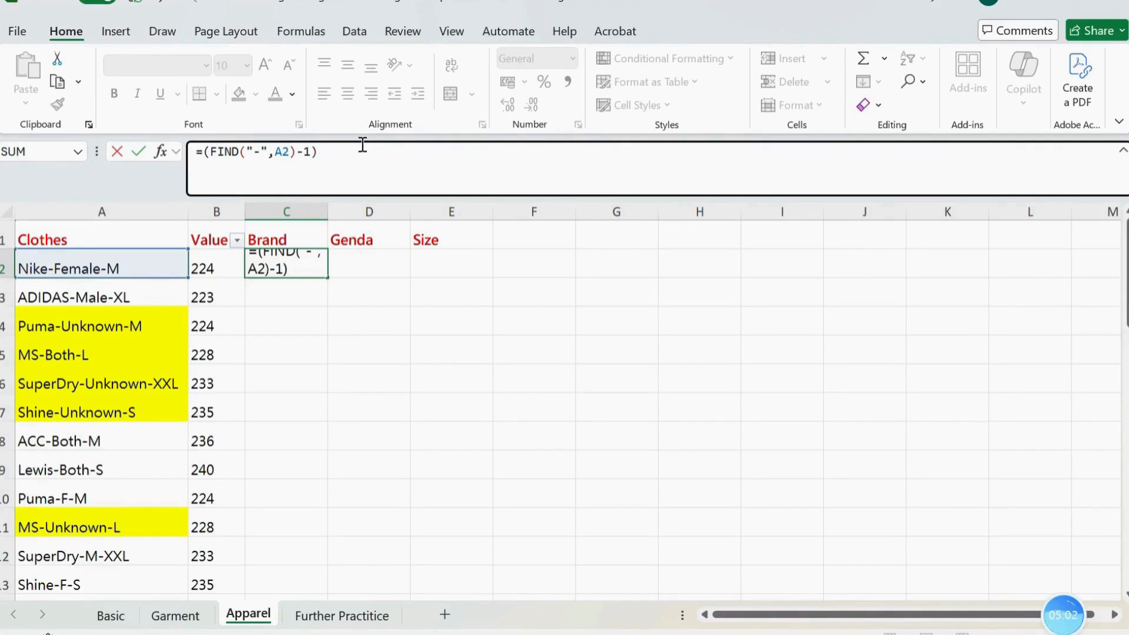
{"action": "key", "text": "Return"}
Wrap the C2 calculation in LEFT on A2 to extract the brand, making the formula =LEFT(A2,(FIND("-",A2)-1))
{"action": "left_click", "coordinate": [292, 266]}
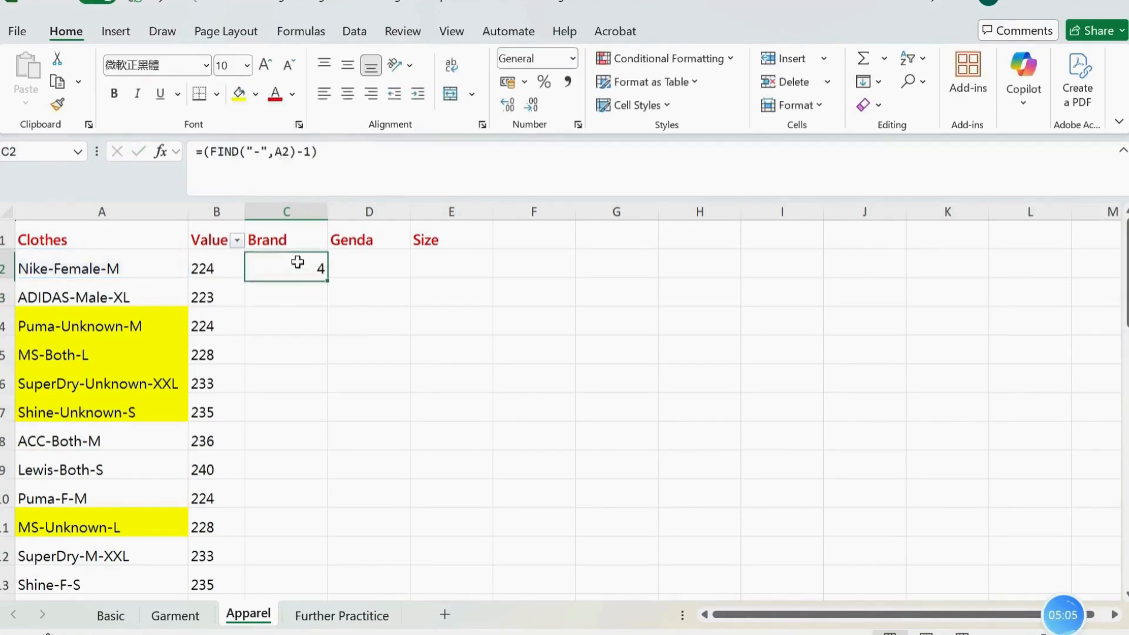
{"action": "left_click", "coordinate": [203, 154]}
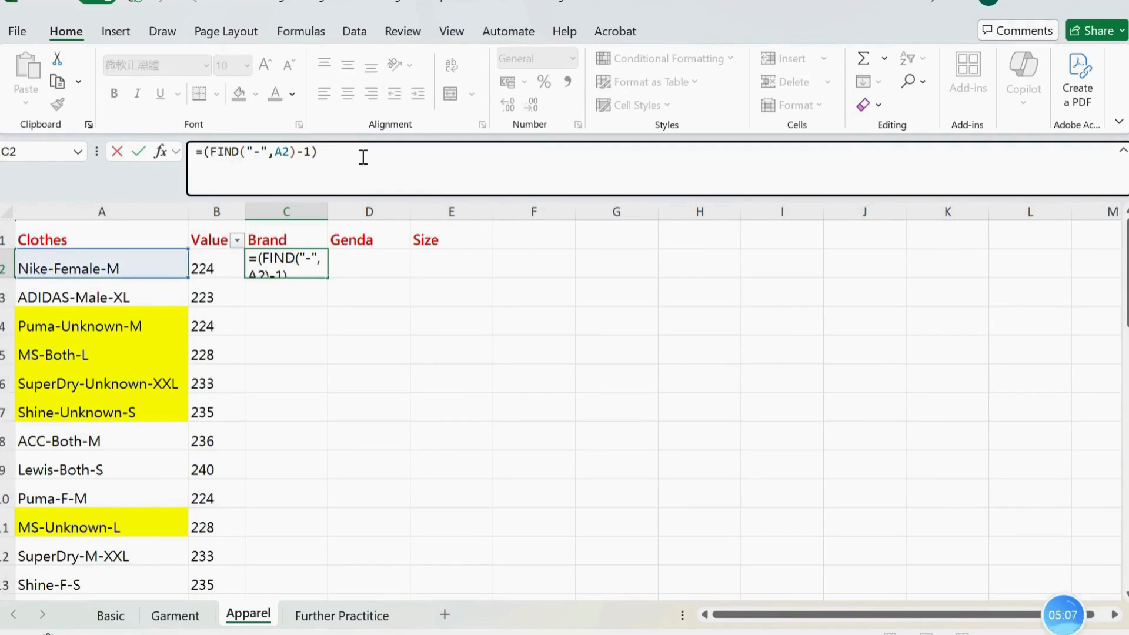
{"action": "type", "text": "let"}
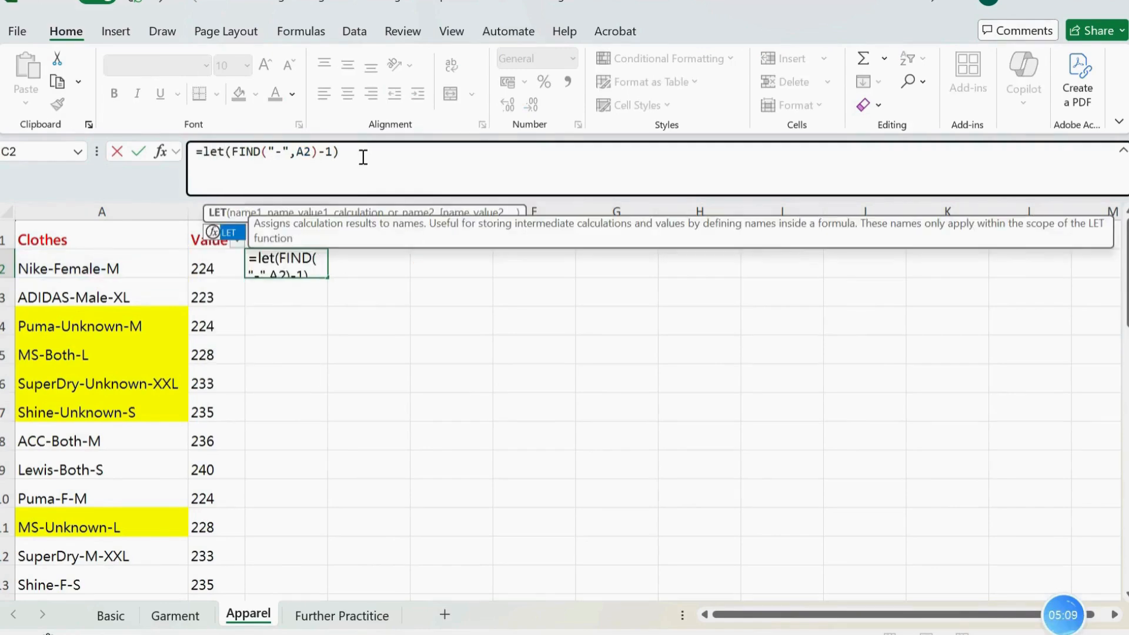
{"action": "key", "text": "BackSpace"}
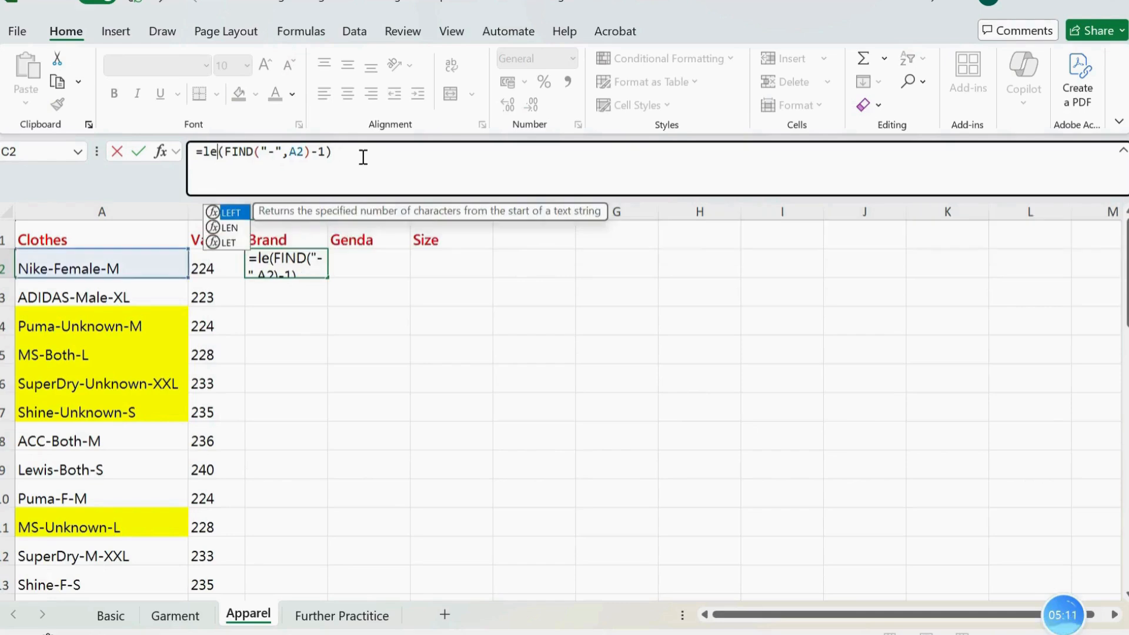
{"action": "type", "text": "ft"}
{"action": "key", "text": "Tab"}
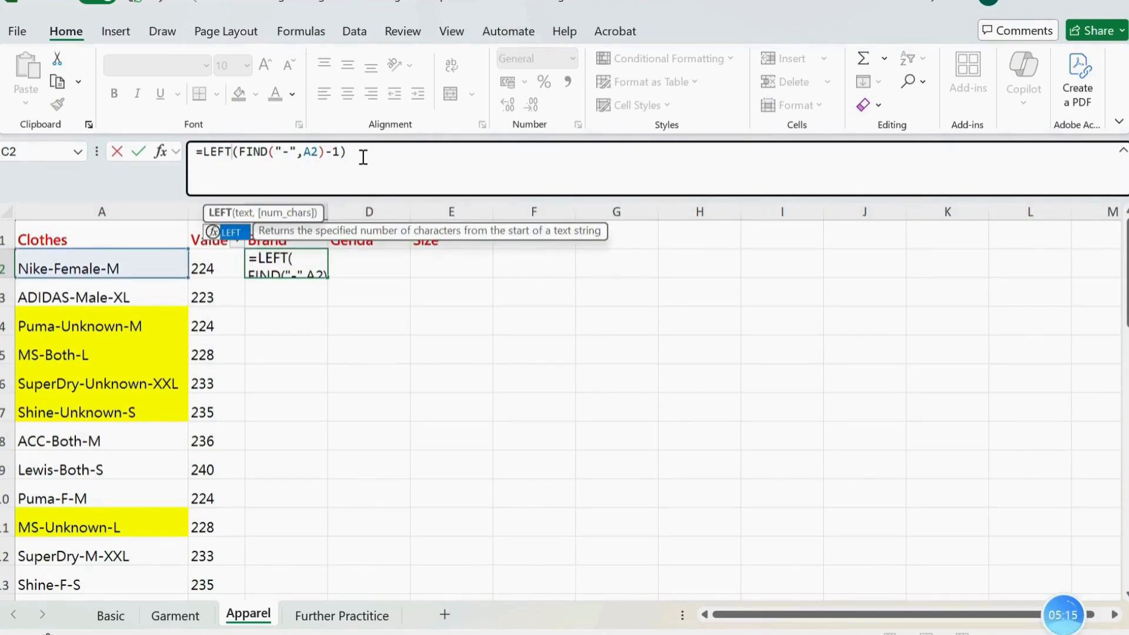
{"action": "type", "text": "("}
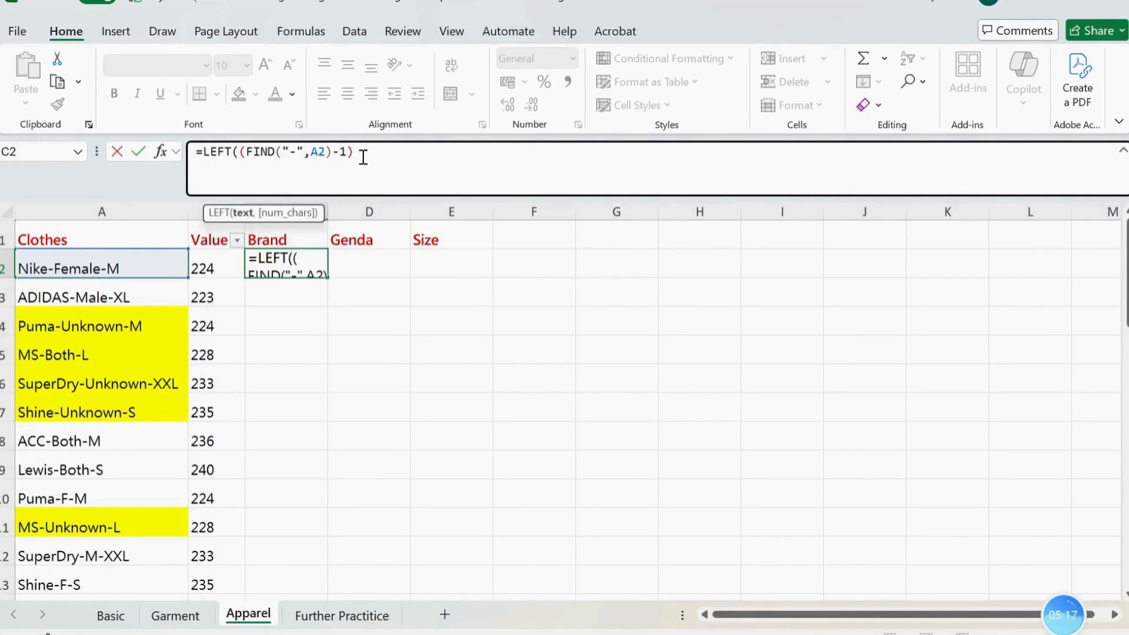
{"action": "type", "text": "a2"}
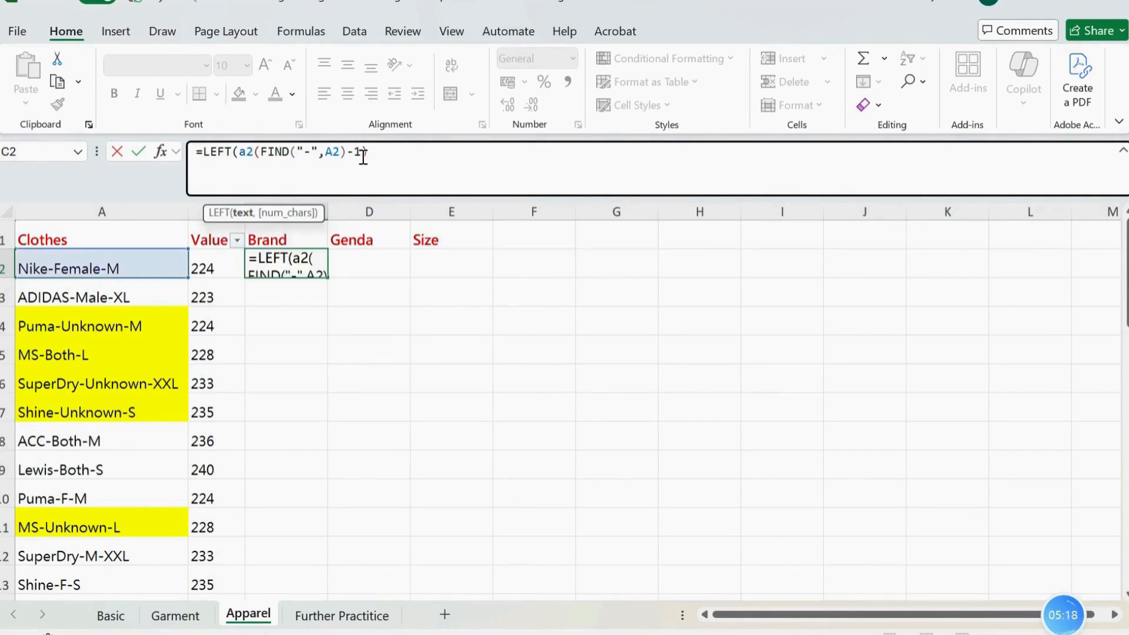
{"action": "type", "text": ","}
{"action": "left_click", "coordinate": [400, 148]}
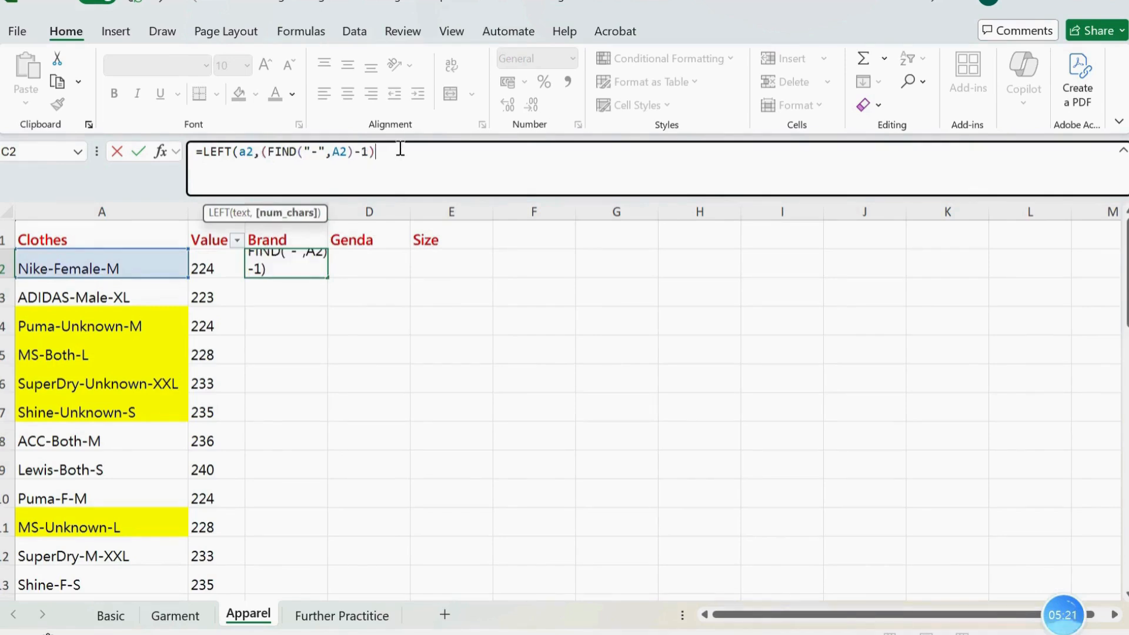
{"action": "key", "text": "Return"}
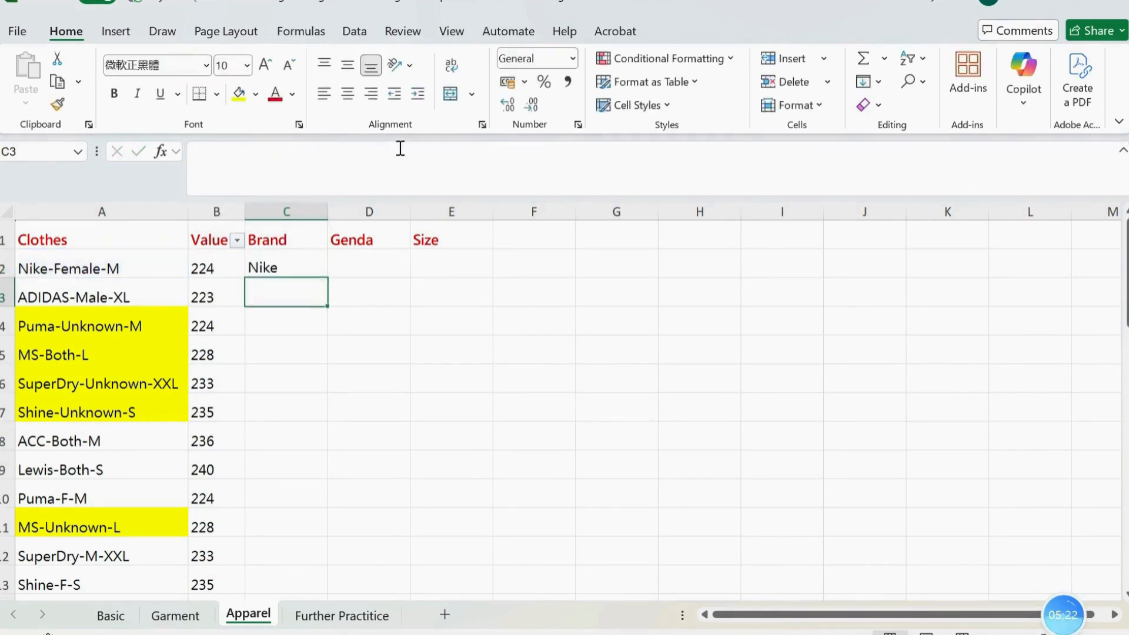
Fill the C2 formula down the Brand column, then reapply filters across the header row and review the distinct brands in its filter list
{"action": "left_click", "coordinate": [320, 270]}
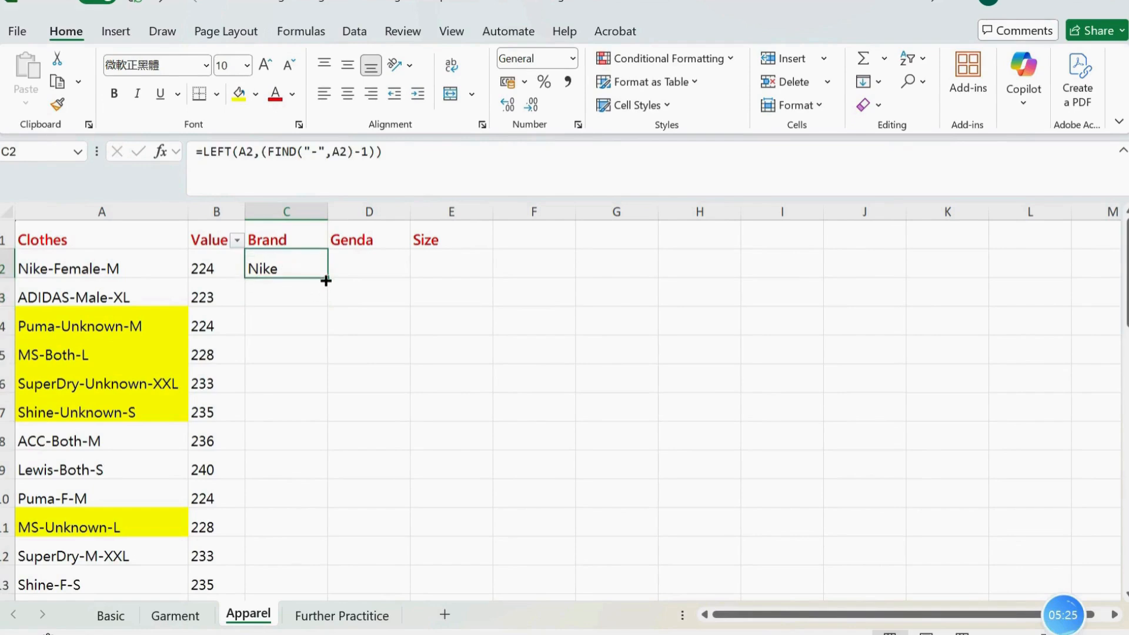
{"action": "double_click", "coordinate": [326, 278]}
{"action": "left_click", "coordinate": [301, 238]}
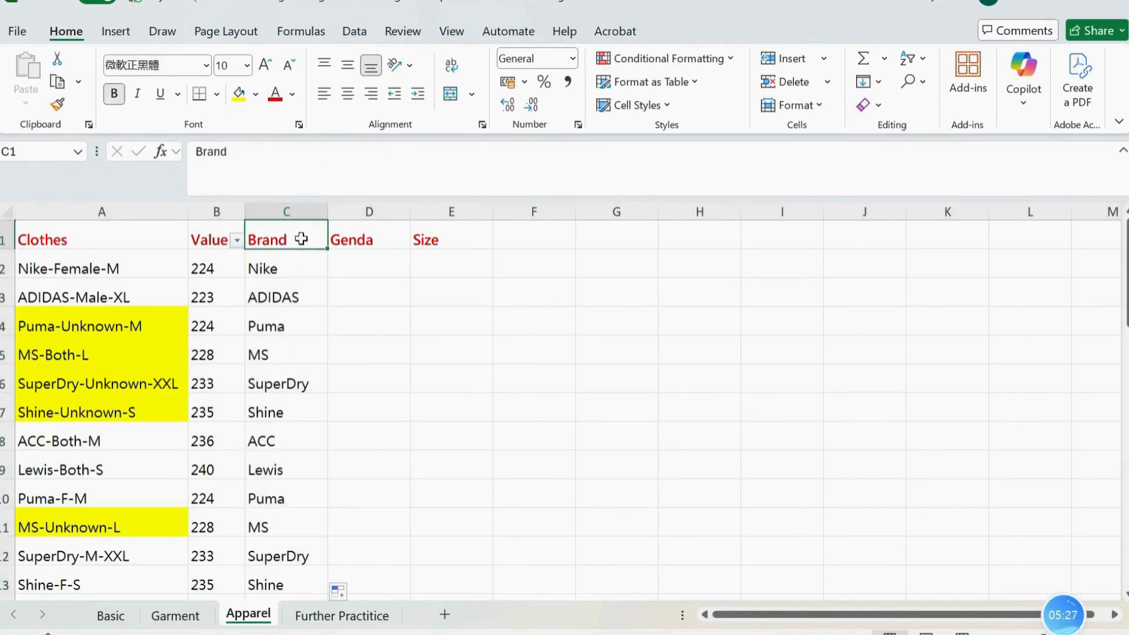
{"action": "key", "text": "ctrl+shift+l"}
{"action": "key", "text": "ctrl+shift+l"}
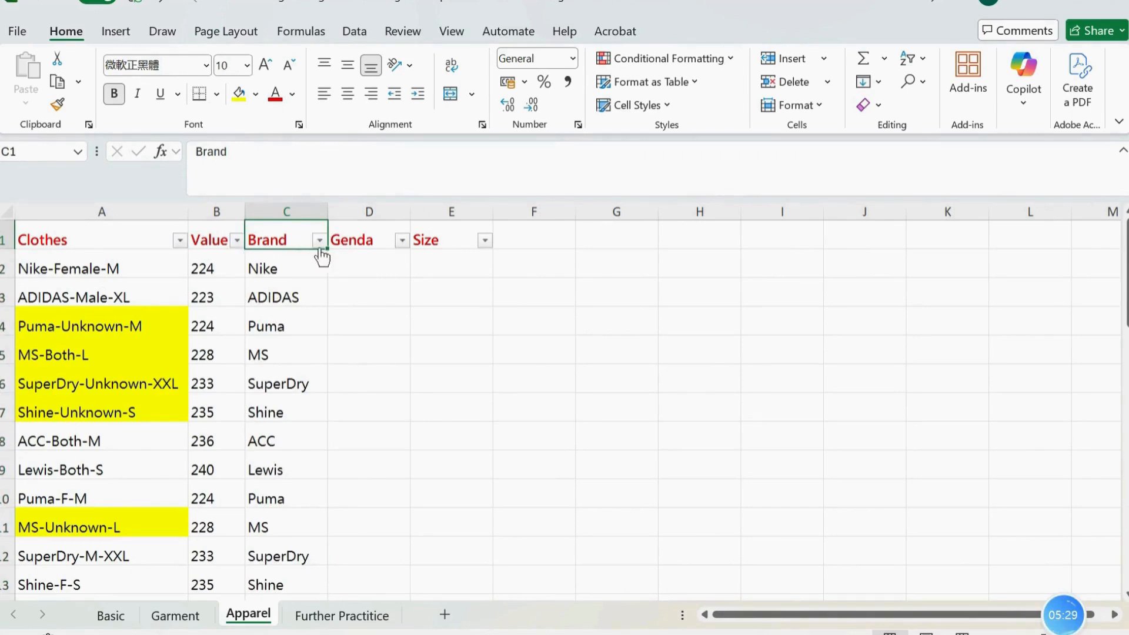
{"action": "left_click", "coordinate": [319, 239]}
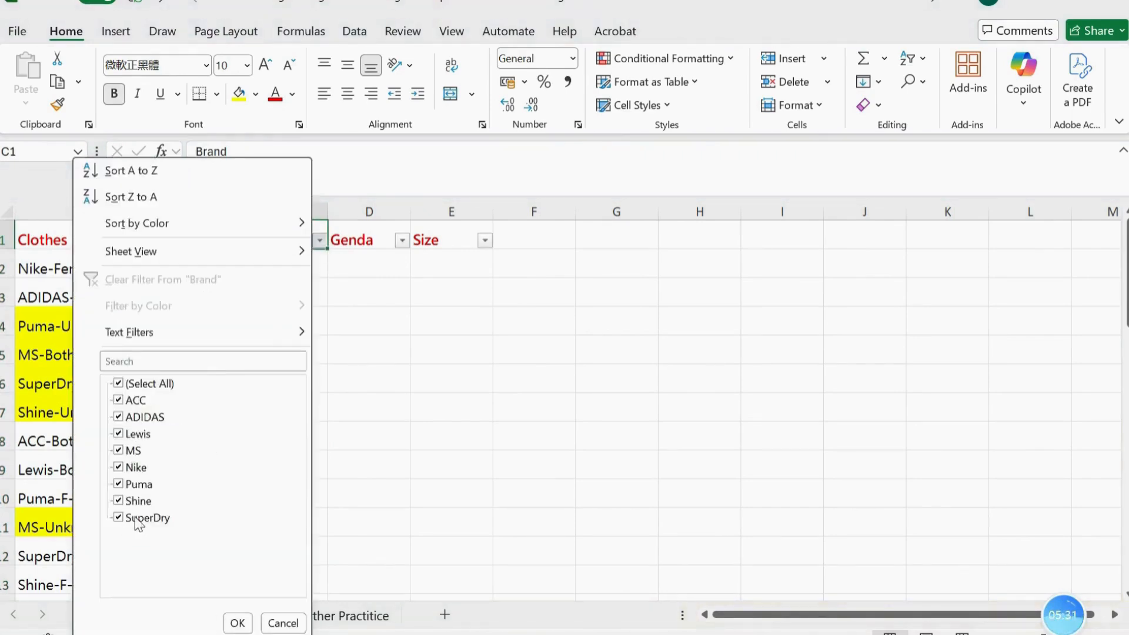
{"action": "left_click", "coordinate": [404, 351]}
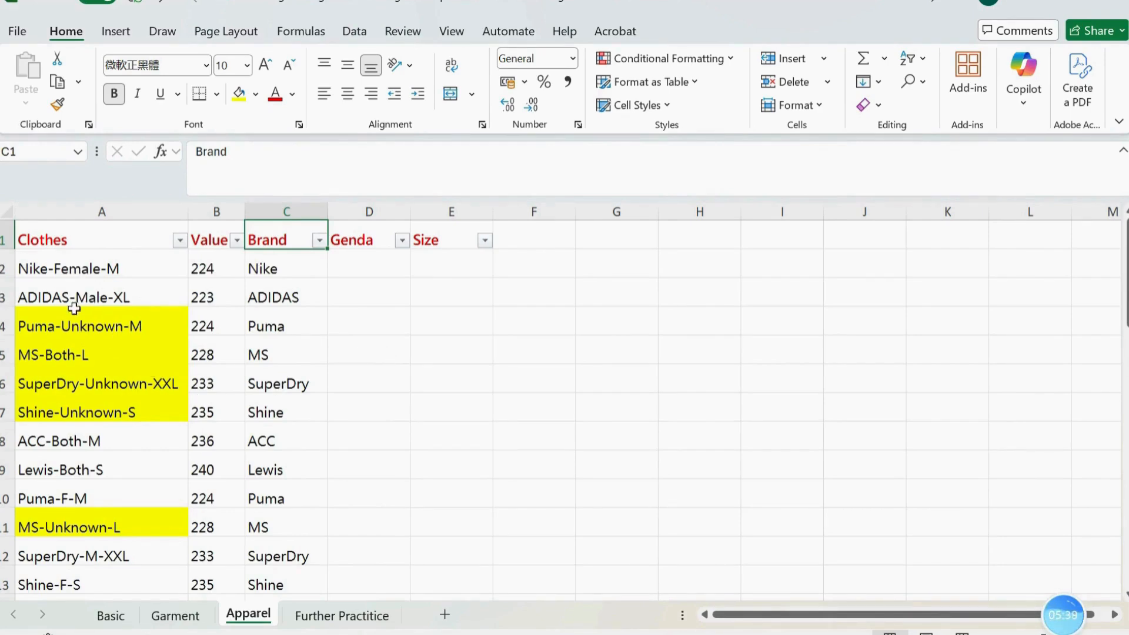
{"action": "left_click", "coordinate": [383, 268]}
{"action": "type", "text": "=mi"}
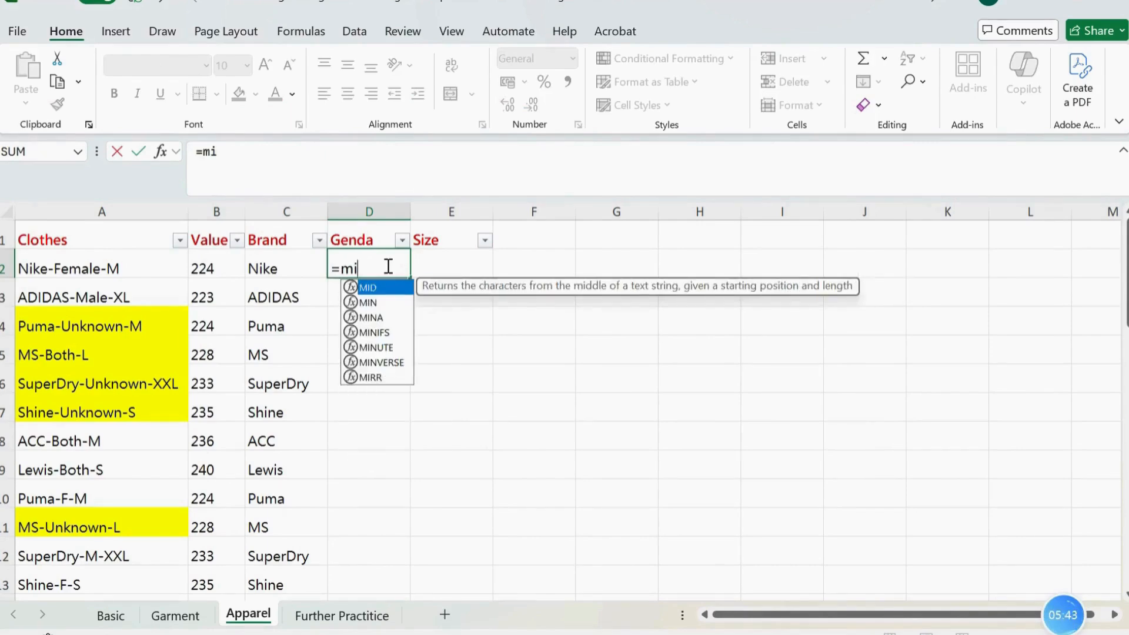
{"action": "key", "text": "Tab"}
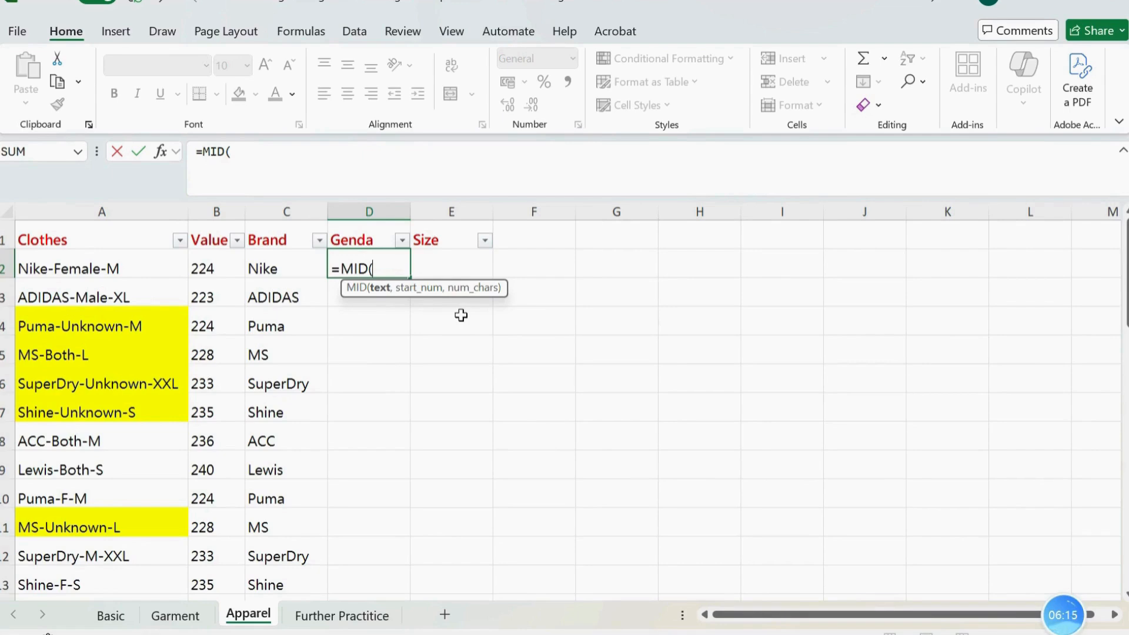
{"action": "key", "text": "BackSpace"}
{"action": "key", "text": "BackSpace"}
{"action": "key", "text": "BackSpace"}
{"action": "key", "text": "BackSpace"}
{"action": "key", "text": "Escape"}
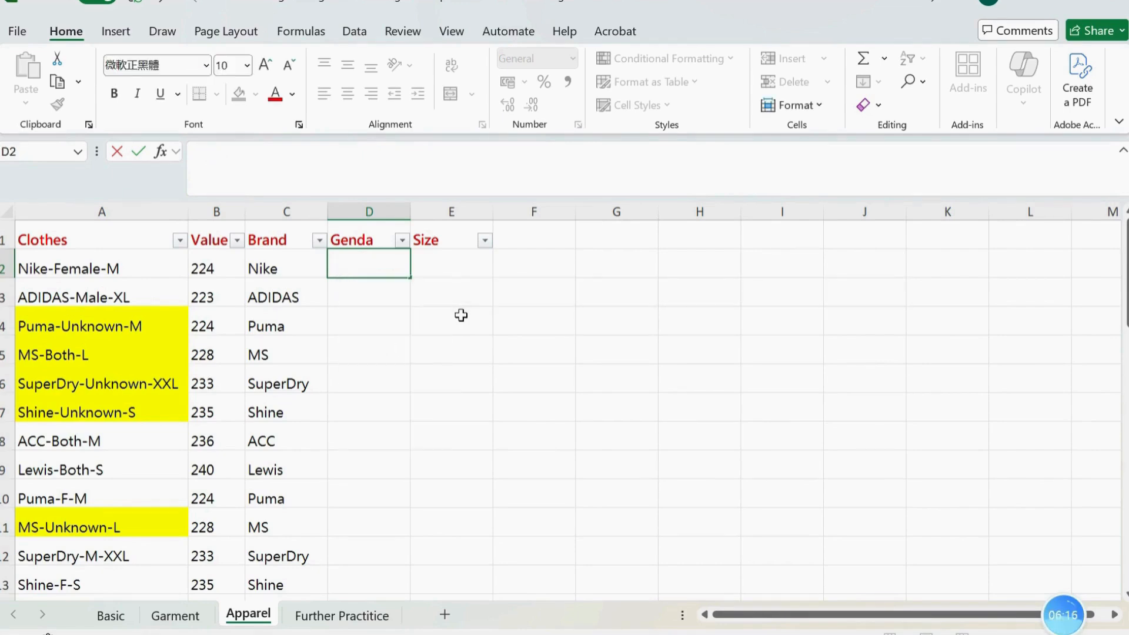
{"action": "left_click", "coordinate": [499, 309]}
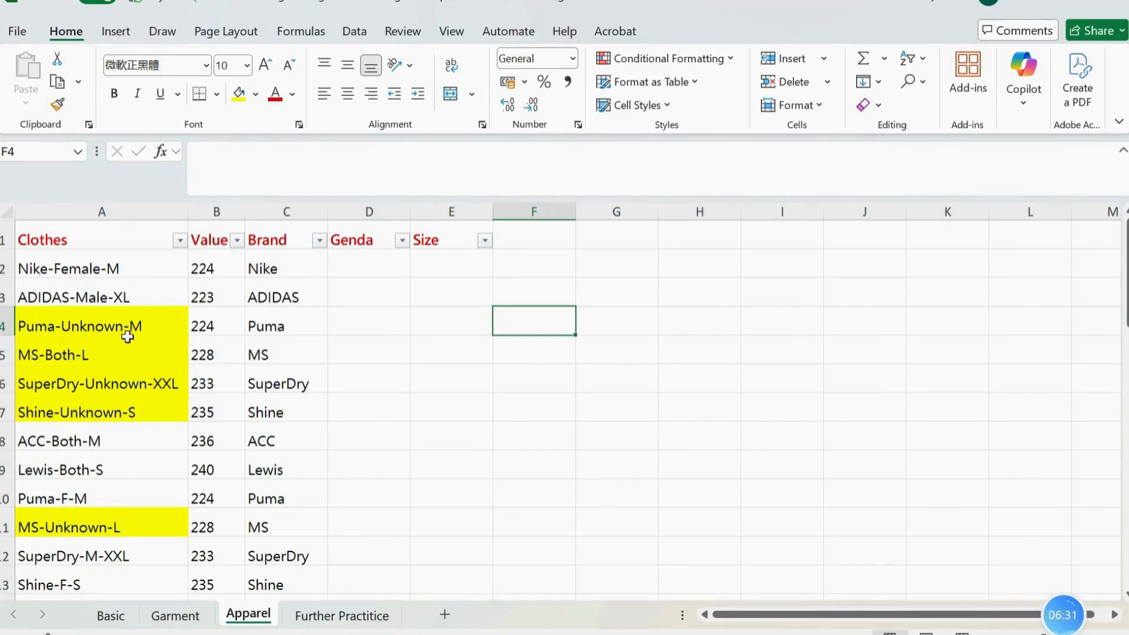
{"action": "left_click", "coordinate": [363, 267]}
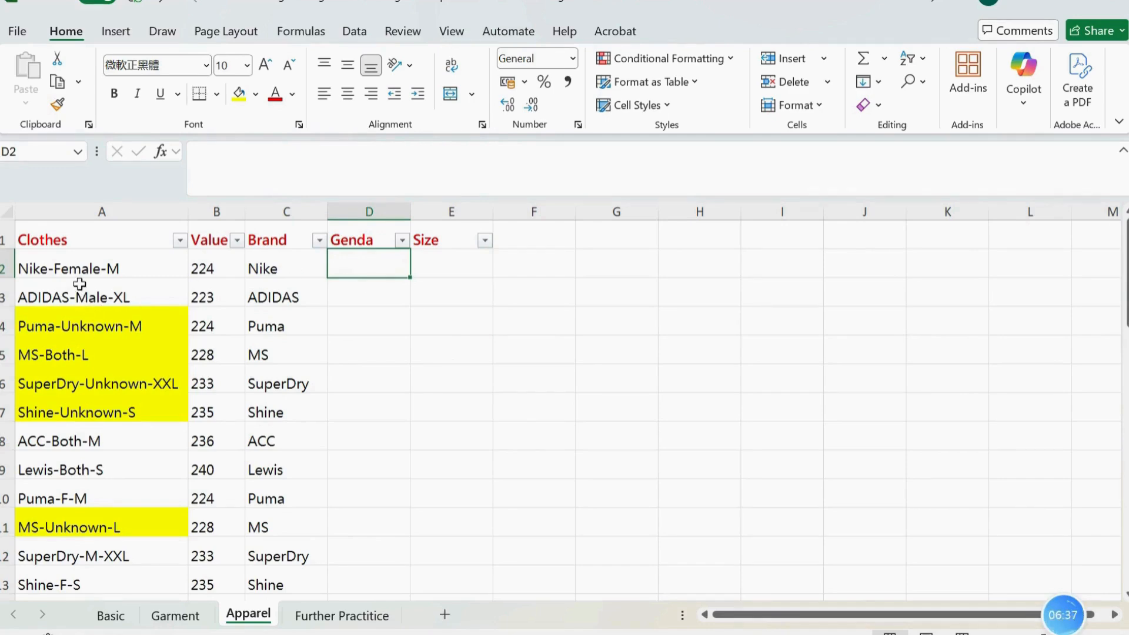
{"action": "left_click", "coordinate": [53, 268]}
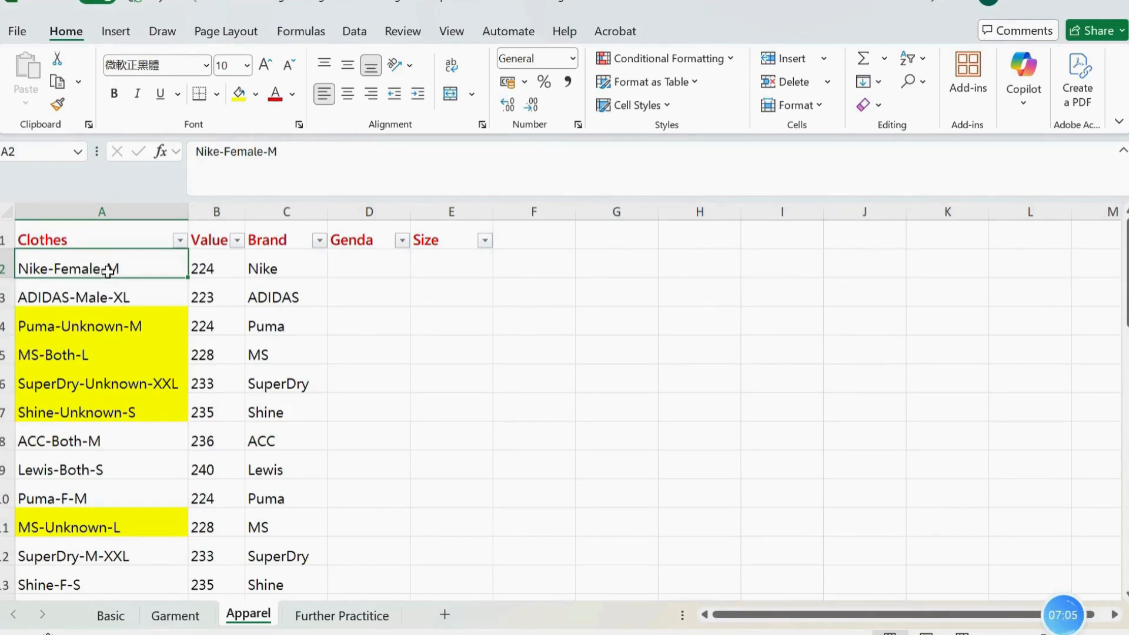
{"action": "left_click", "coordinate": [417, 303]}
{"action": "left_click", "coordinate": [110, 270]}
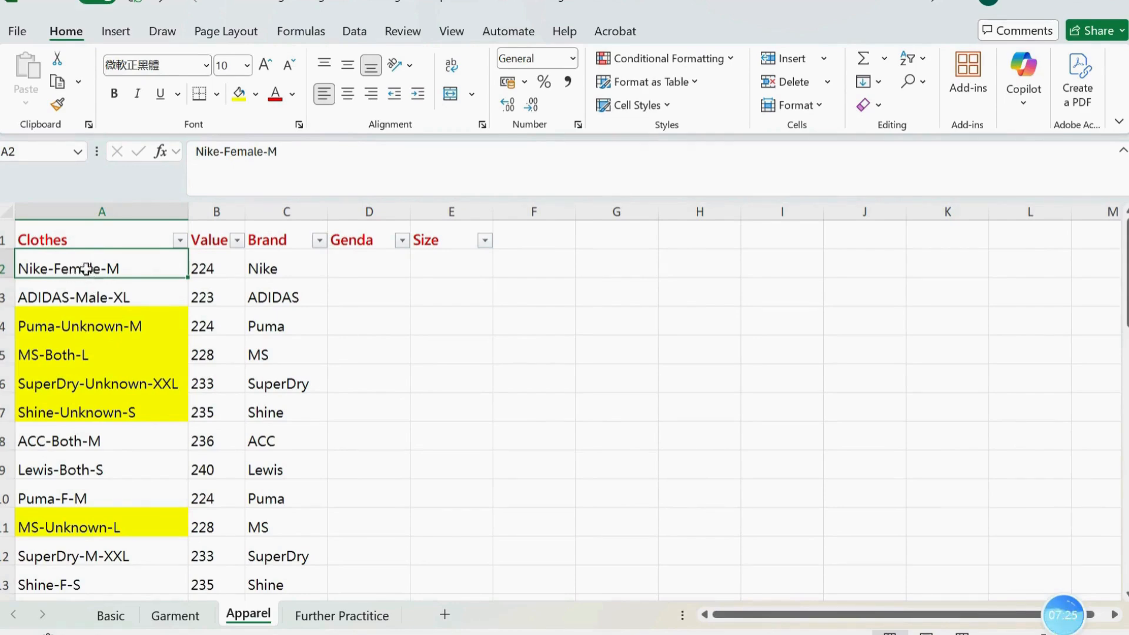
{"action": "left_click", "coordinate": [378, 301]}
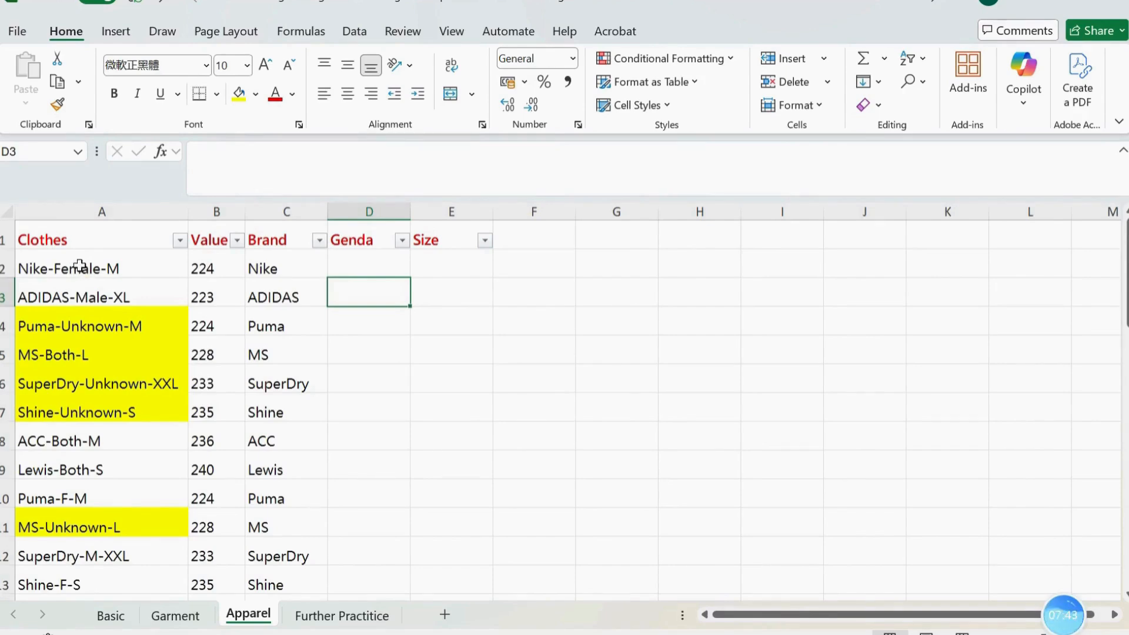
{"action": "left_click", "coordinate": [457, 372]}
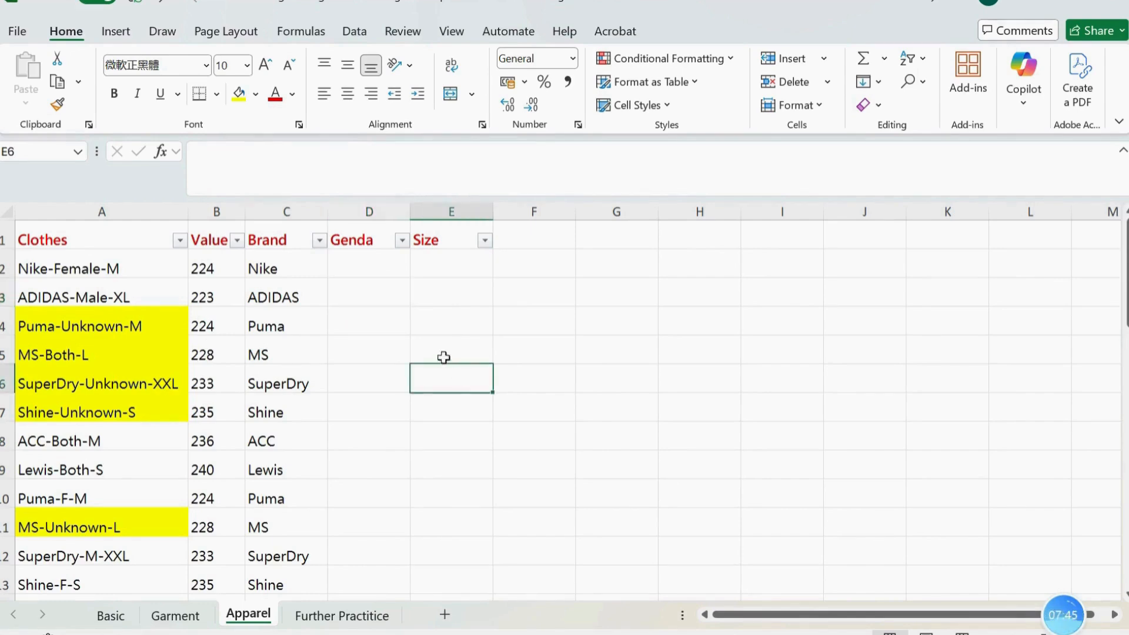
{"action": "left_click", "coordinate": [91, 268]}
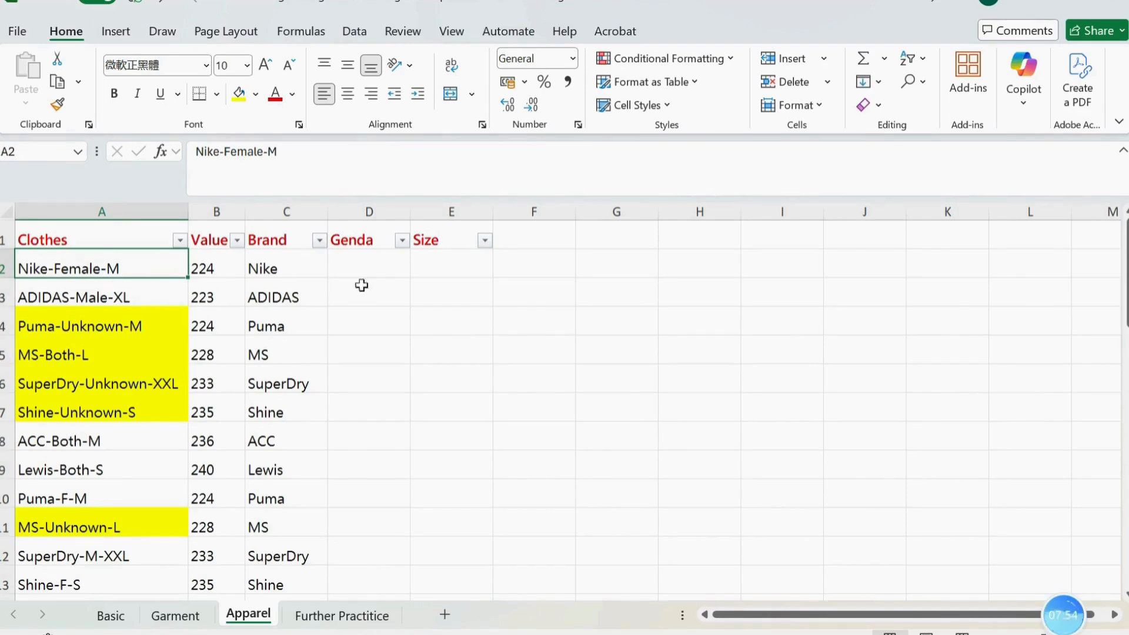
Widen the Genda column and enter =FIND("-",A2) in D2 to locate the first hyphen
{"action": "left_click_drag", "start_coordinate": [415, 217], "coordinate": [572, 216]}
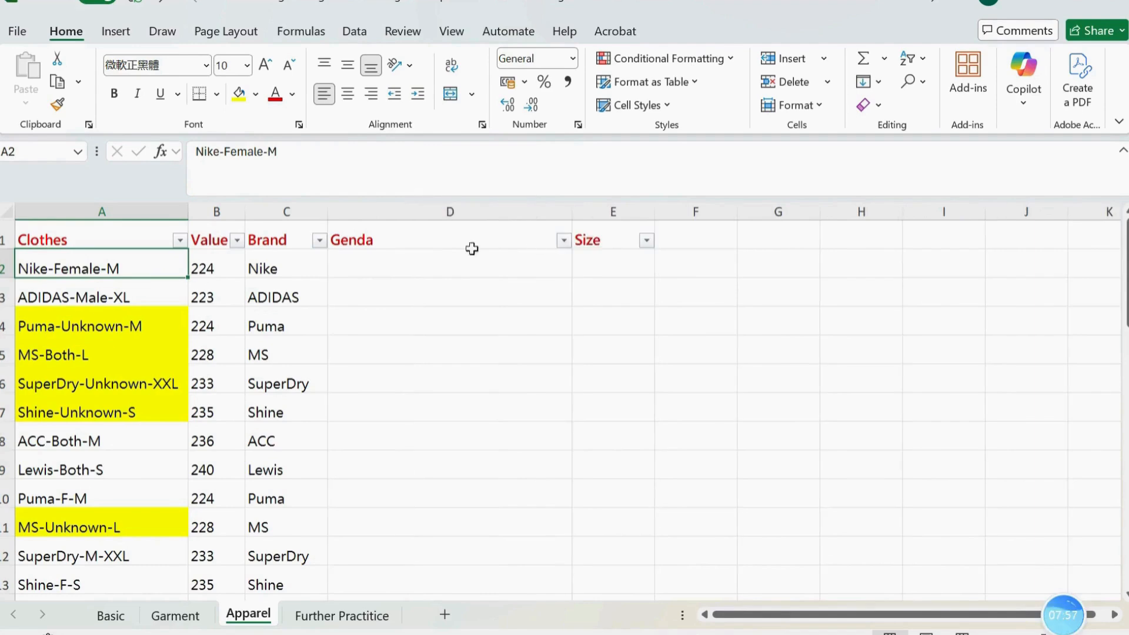
{"action": "left_click", "coordinate": [461, 266]}
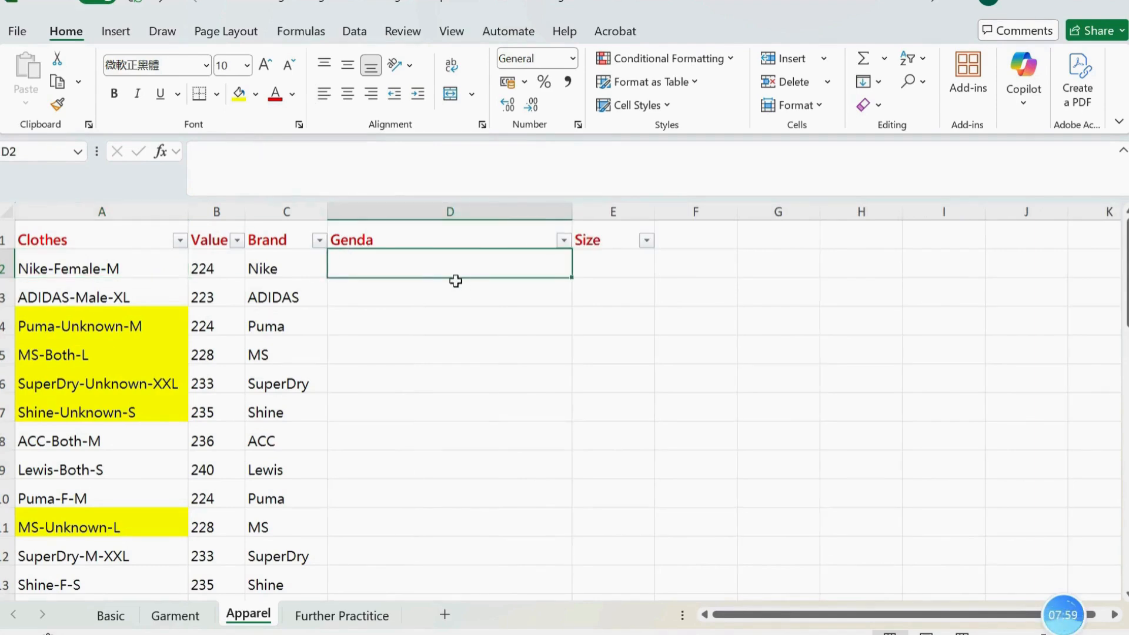
{"action": "type", "text": "=fin"}
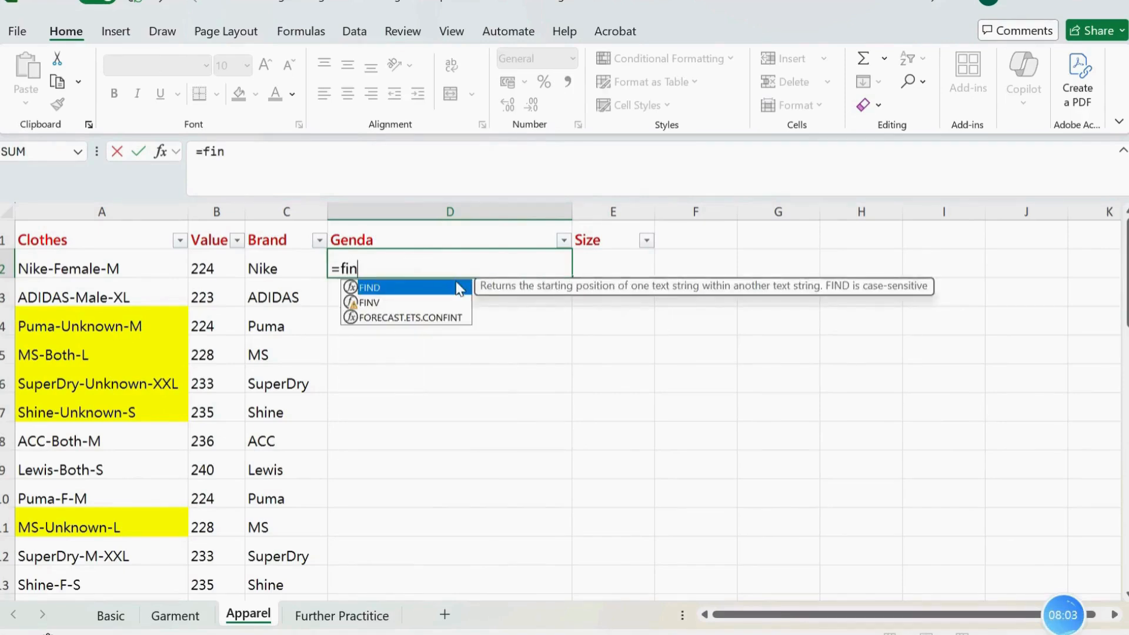
{"action": "double_click", "coordinate": [459, 288]}
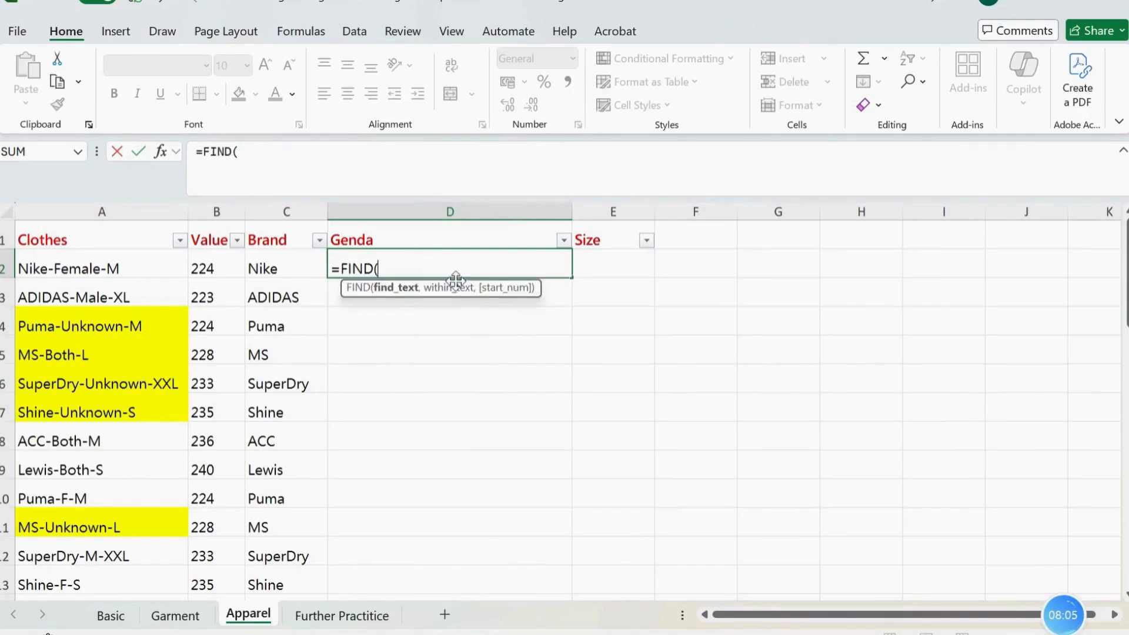
{"action": "type", "text": "@"}
{"action": "key", "text": "BackSpace"}
{"action": "type", "text": "\"-\","}
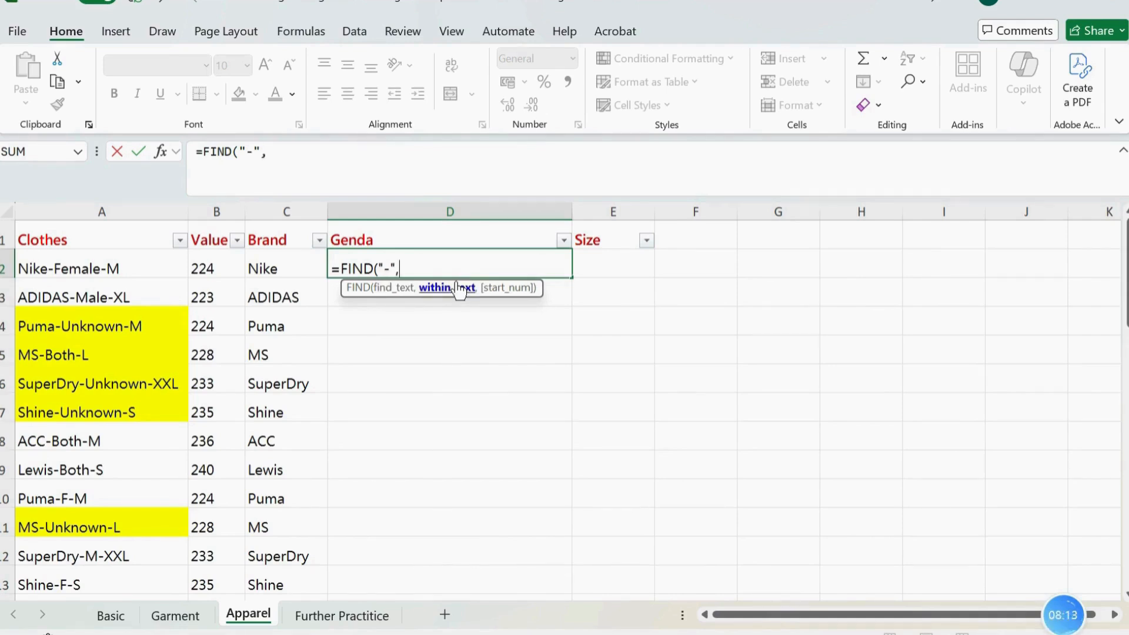
{"action": "type", "text": "a2"}
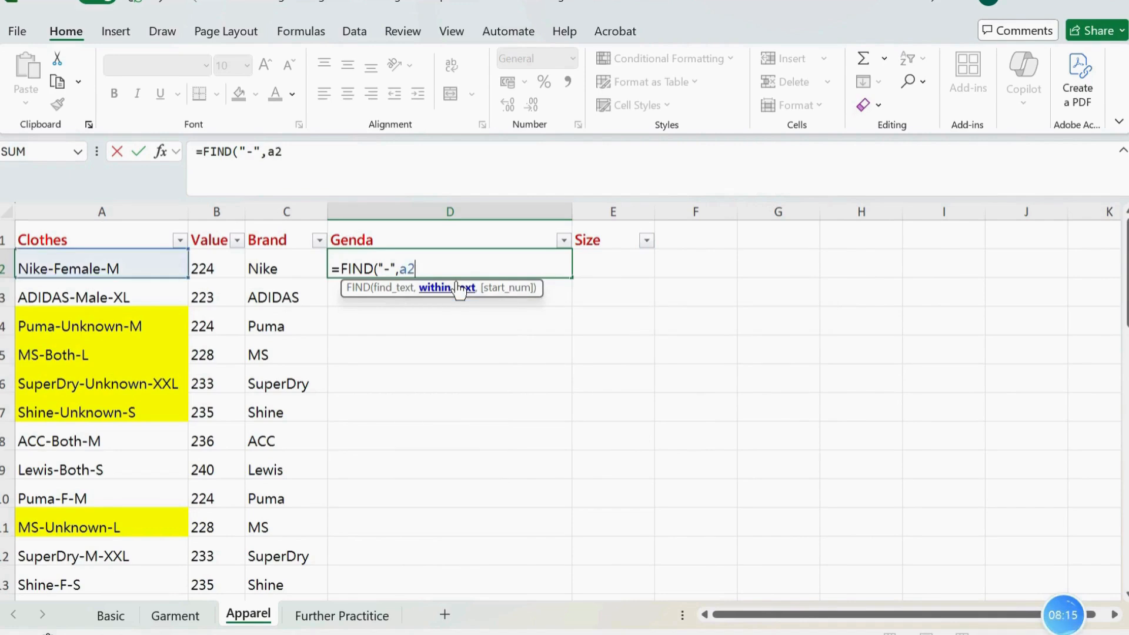
{"action": "type", "text": ")"}
{"action": "key", "text": "Return"}
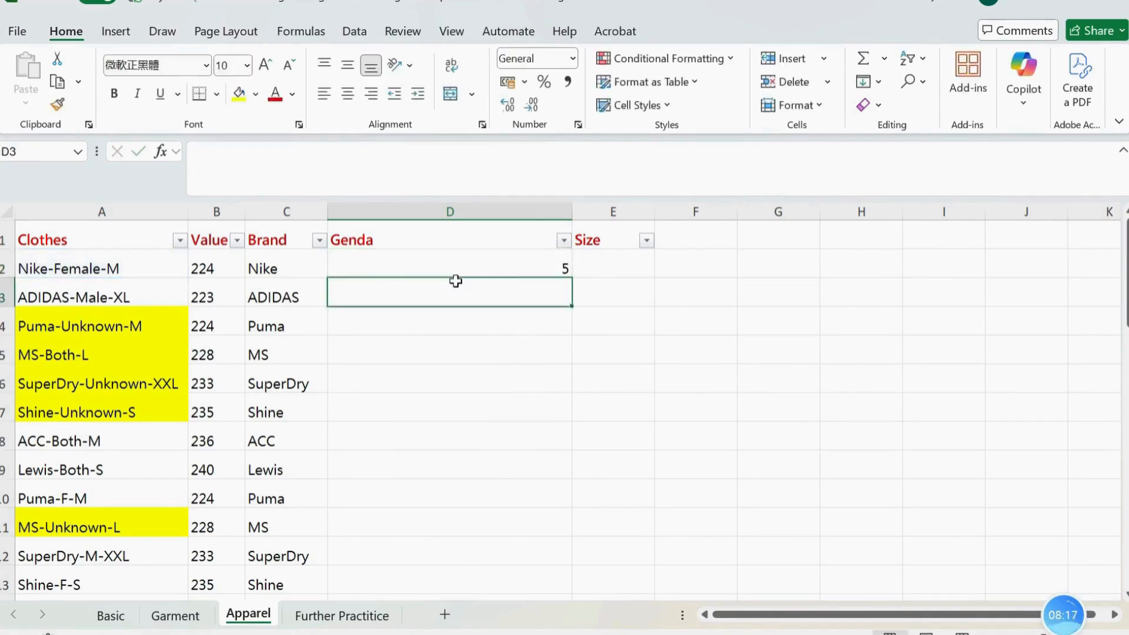
Add 1 to the hyphen position in D2, making the formula =FIND("-",A2)+1
{"action": "left_click", "coordinate": [412, 267]}
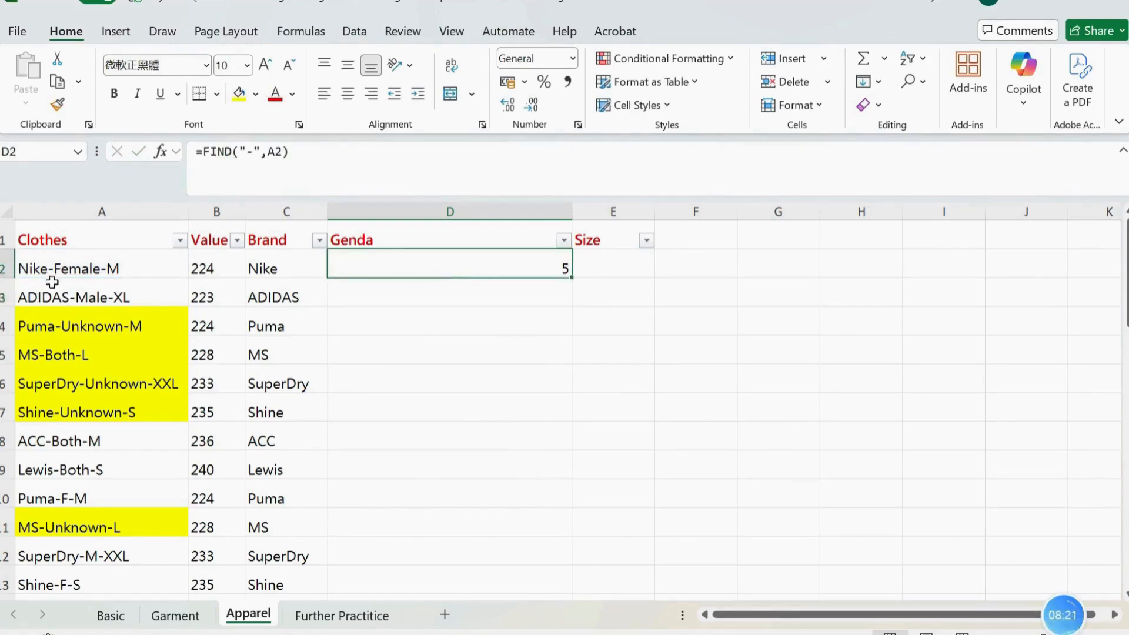
{"action": "left_click", "coordinate": [326, 151]}
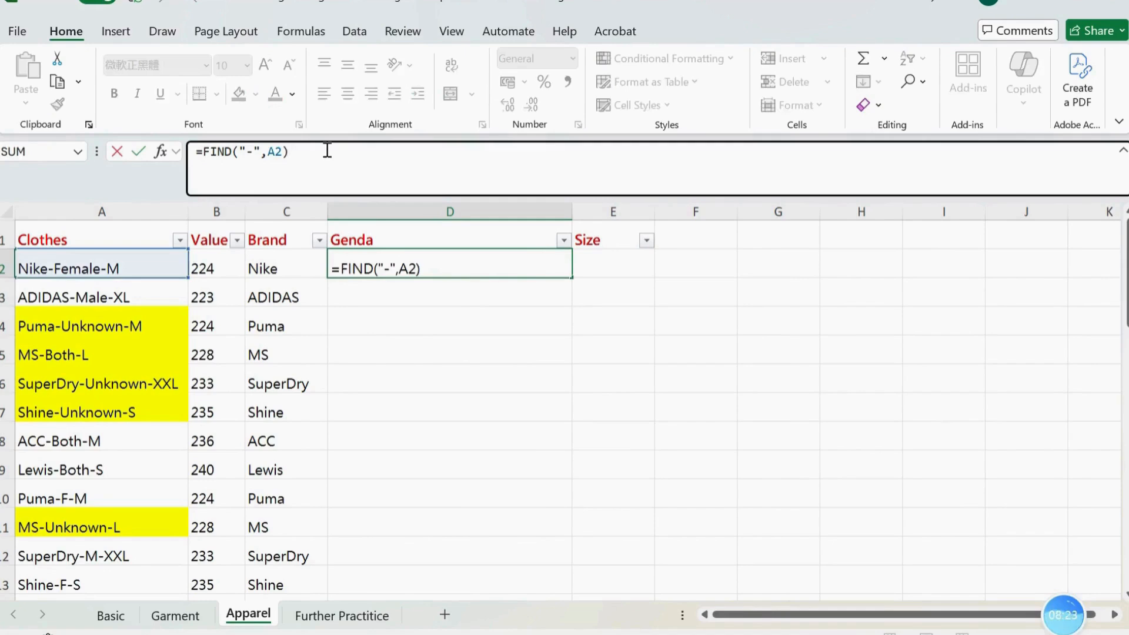
{"action": "type", "text": "_"}
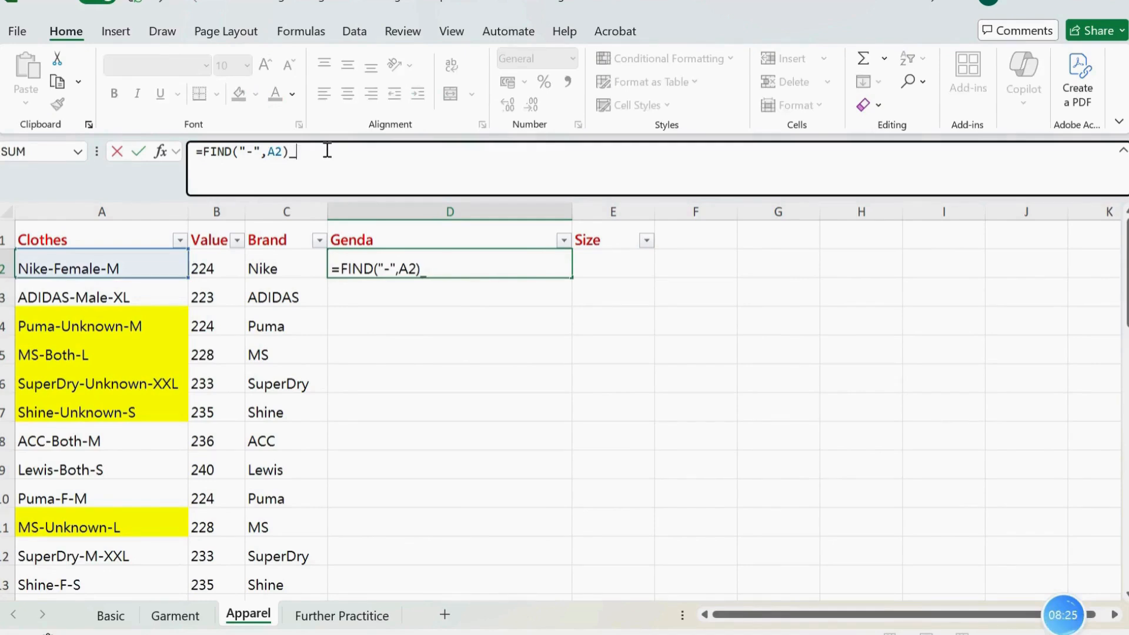
{"action": "key", "text": "BackSpace"}
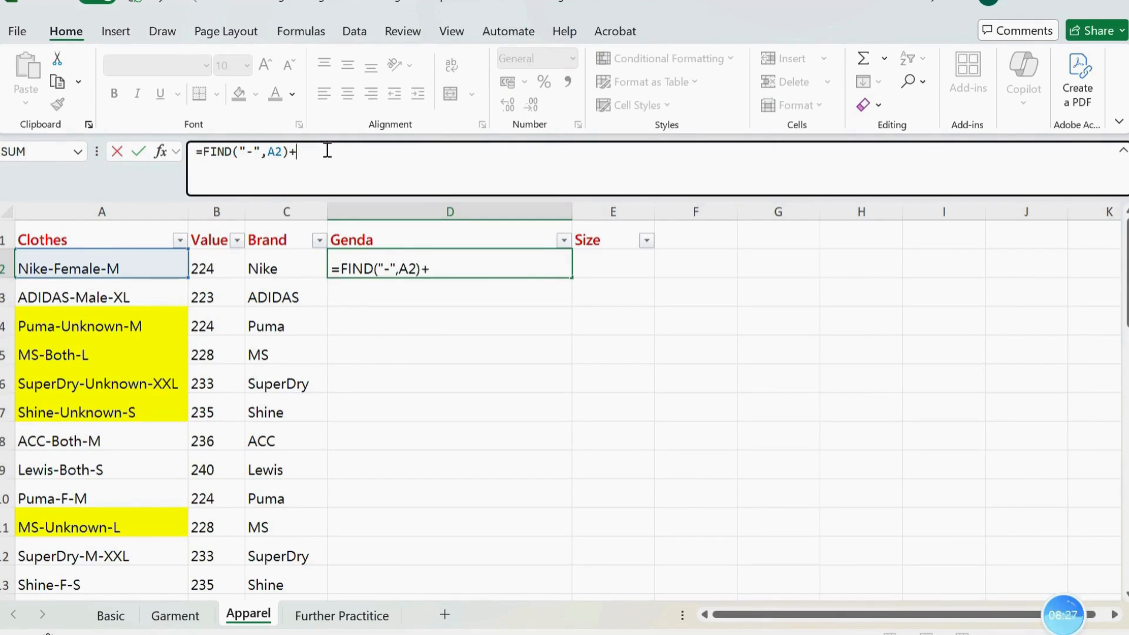
{"action": "key", "text": "Return"}
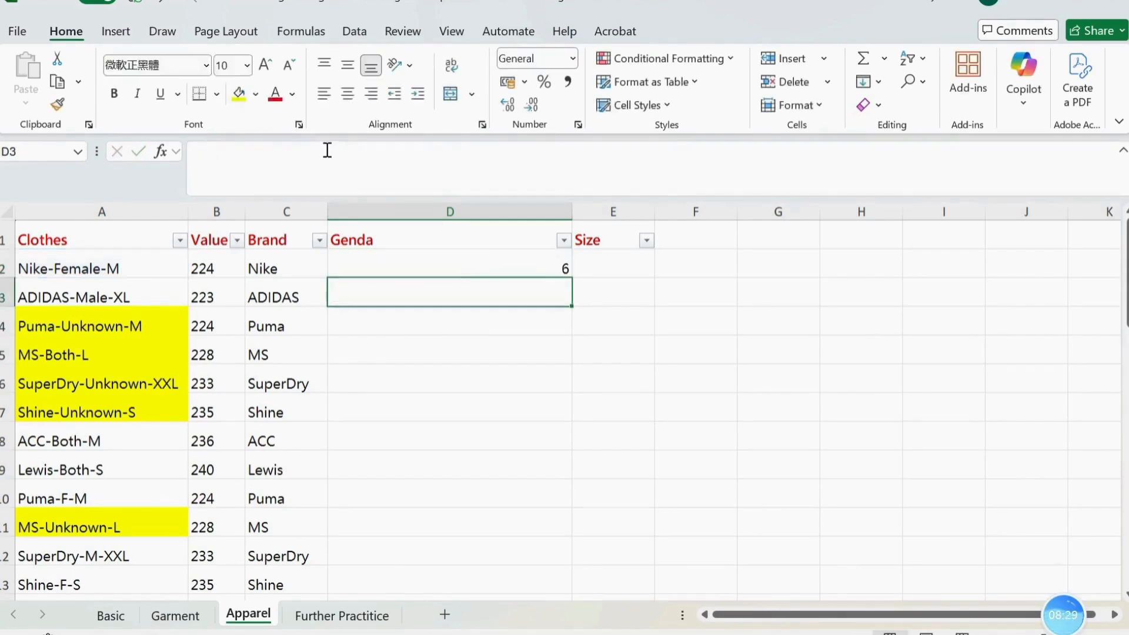
Enclose the D2 calculation in parentheses so that it reads =(FIND("-",A2)+1)
{"action": "left_click", "coordinate": [469, 259]}
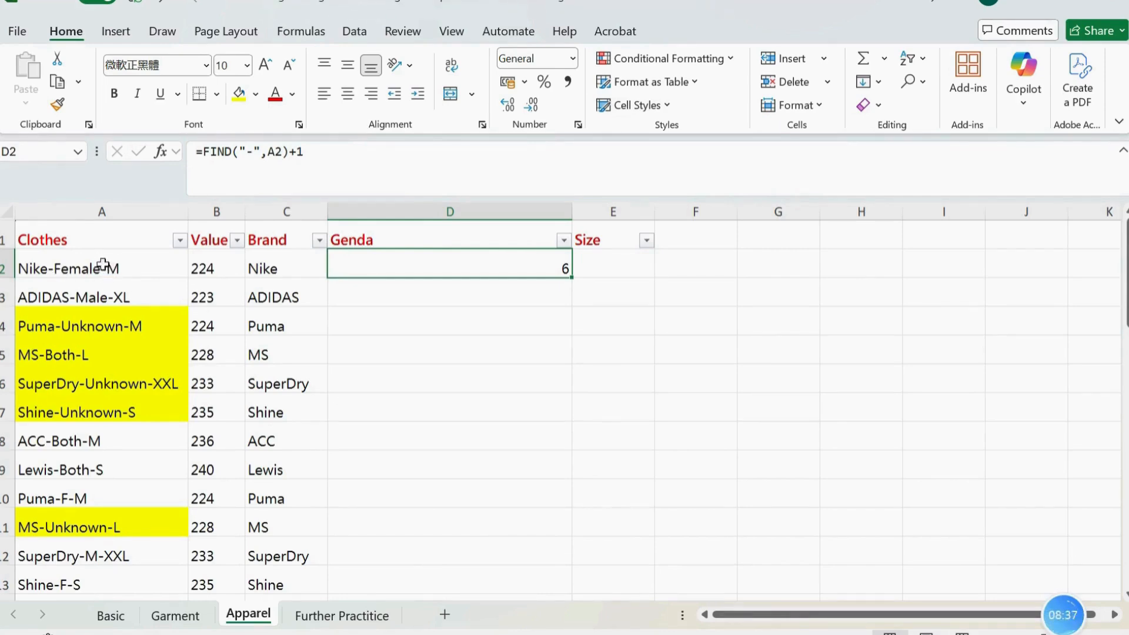
{"action": "left_click", "coordinate": [209, 154]}
{"action": "type", "text": "("}
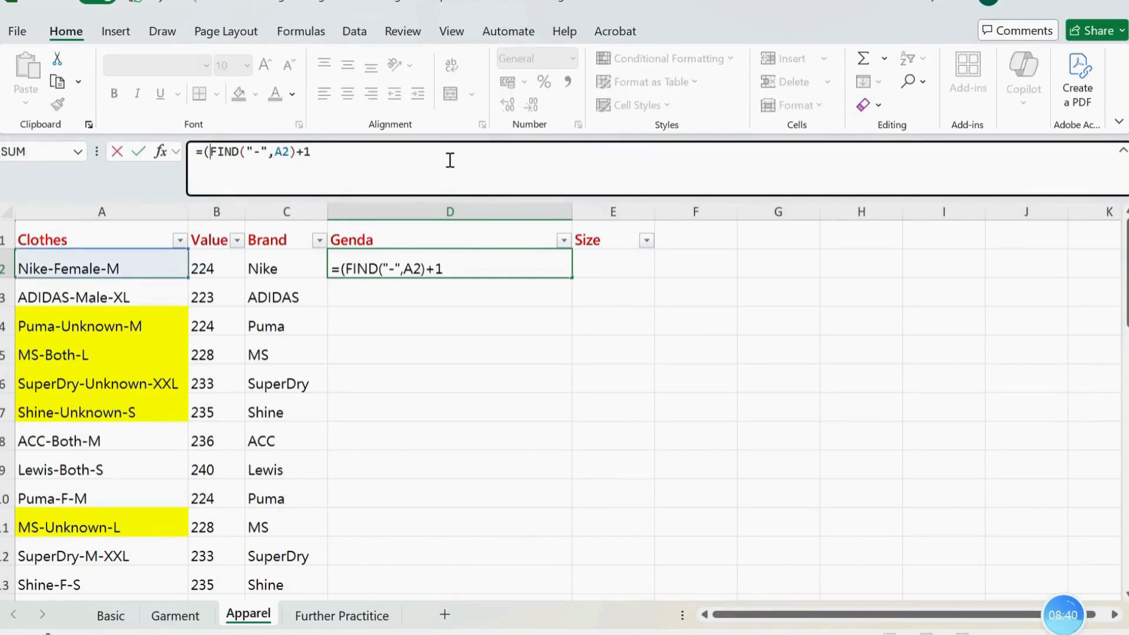
{"action": "left_click", "coordinate": [467, 154]}
{"action": "type", "text": ")"}
{"action": "key", "text": "Return"}
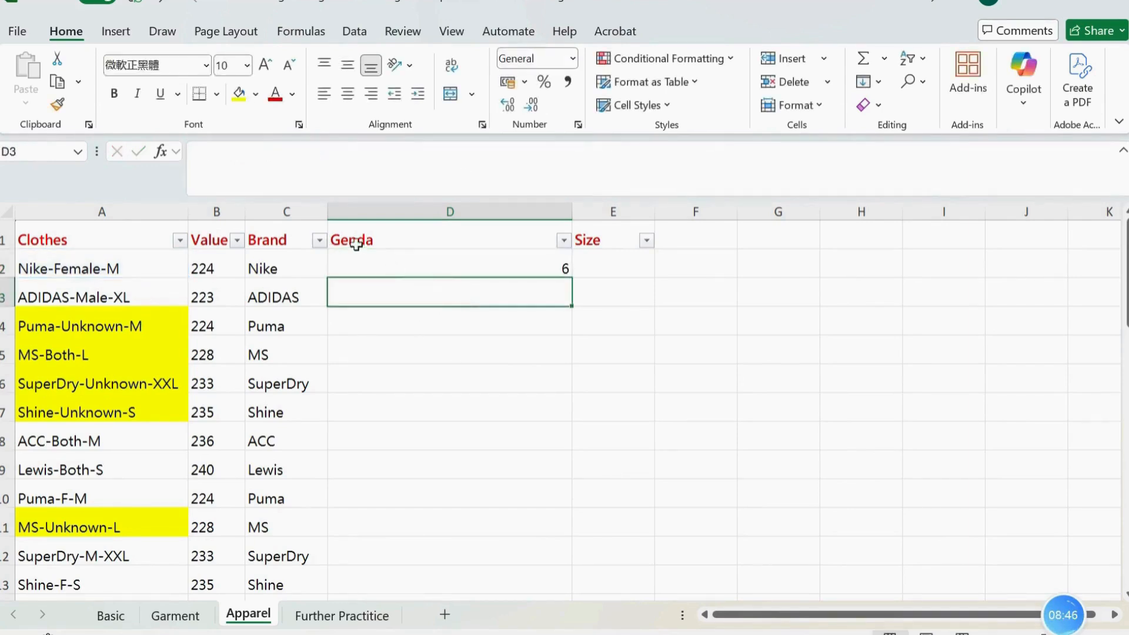
Use the D2 calculation as the start position of an outer FIND for the second hyphen, making the formula =FIND("-",A2,(FIND("-",A2)+1))
{"action": "left_click", "coordinate": [377, 261]}
{"action": "left_click", "coordinate": [207, 159]}
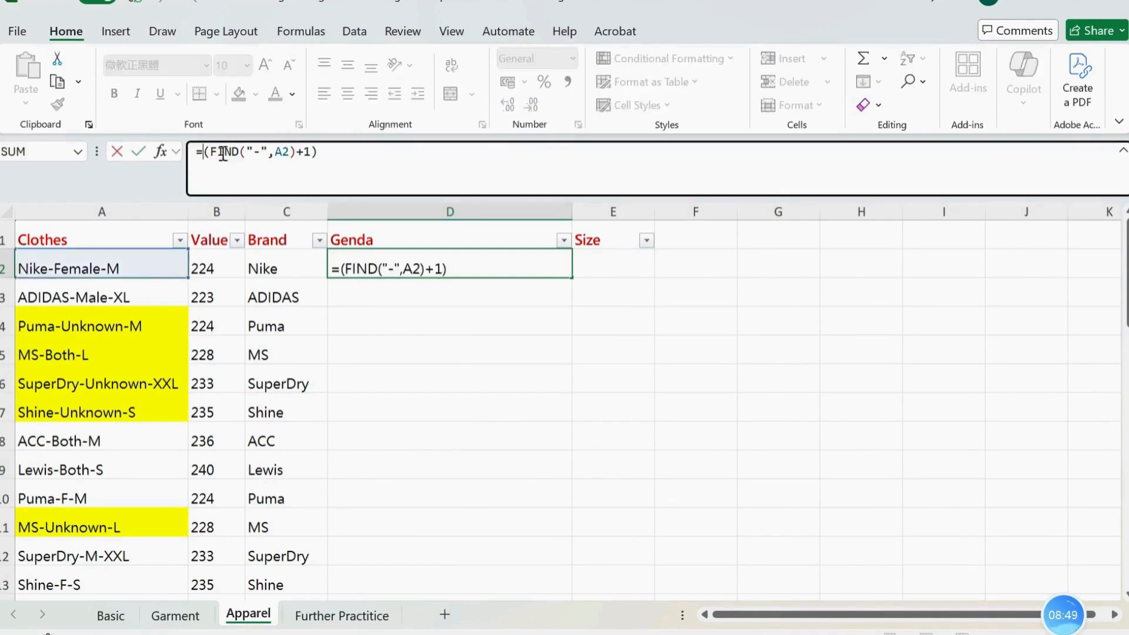
{"action": "type", "text": "FIND"}
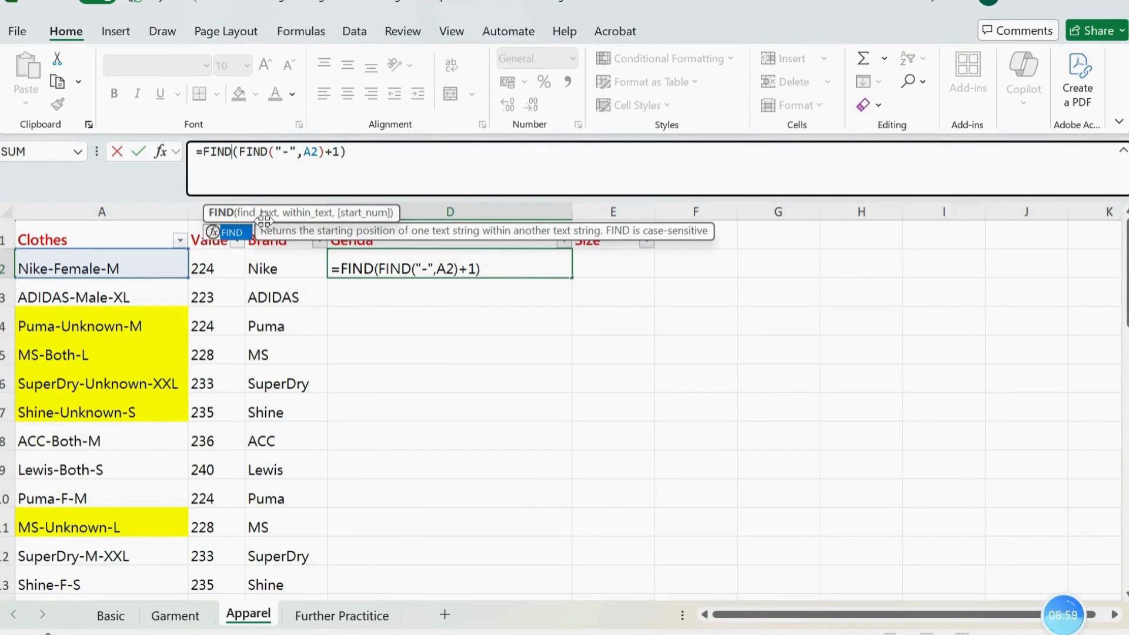
{"action": "type", "text": "\""}
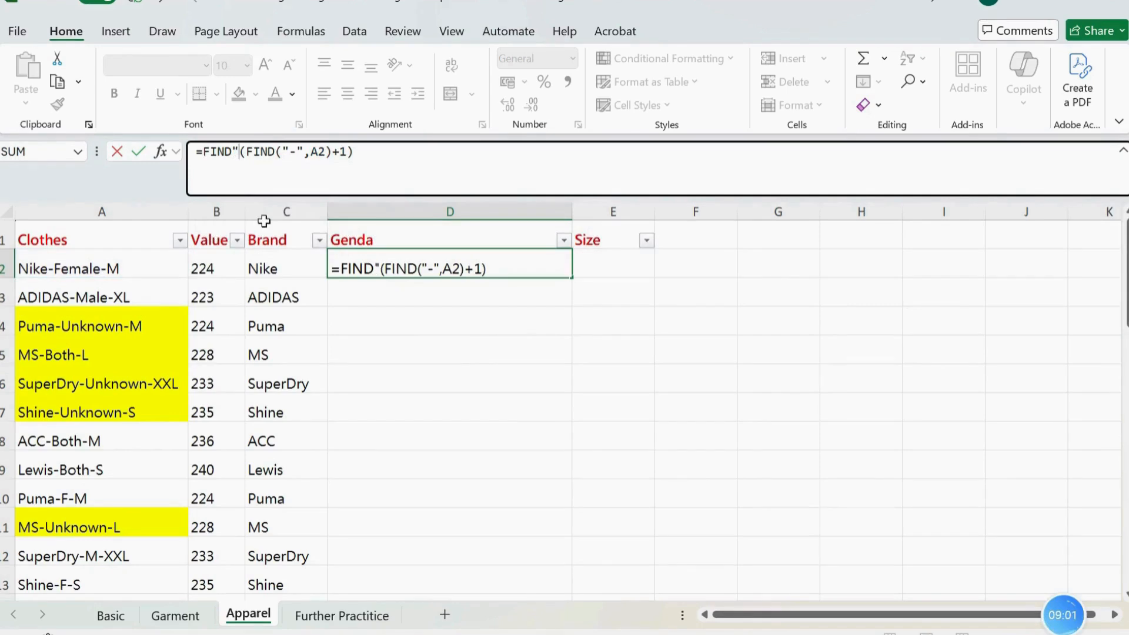
{"action": "key", "text": "BackSpace"}
{"action": "type", "text": "("}
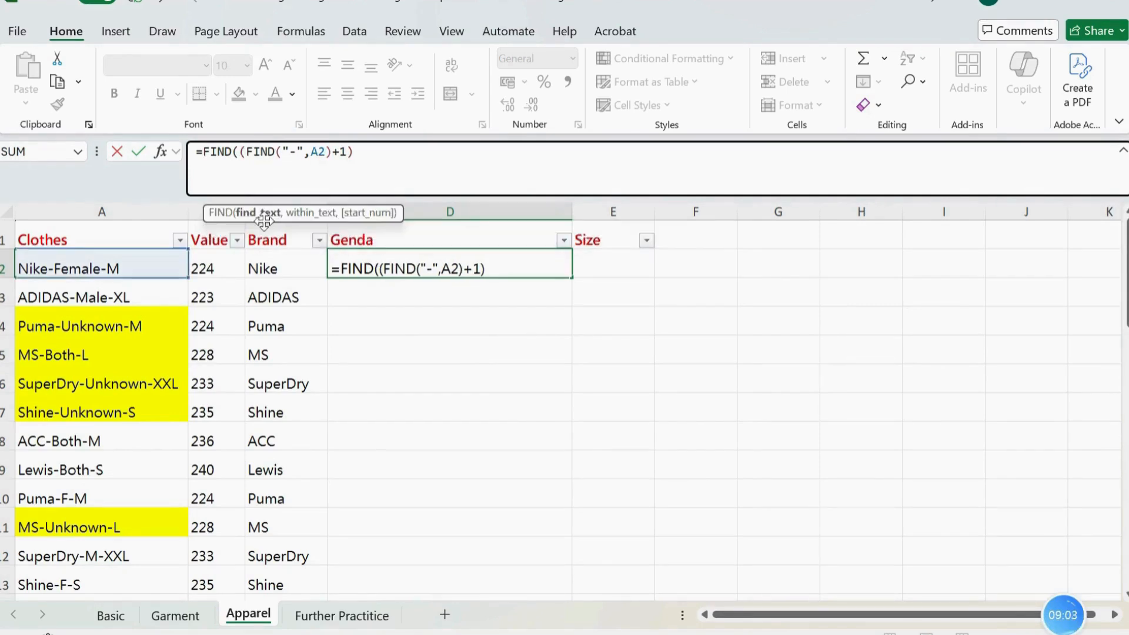
{"action": "type", "text": "\"-@"}
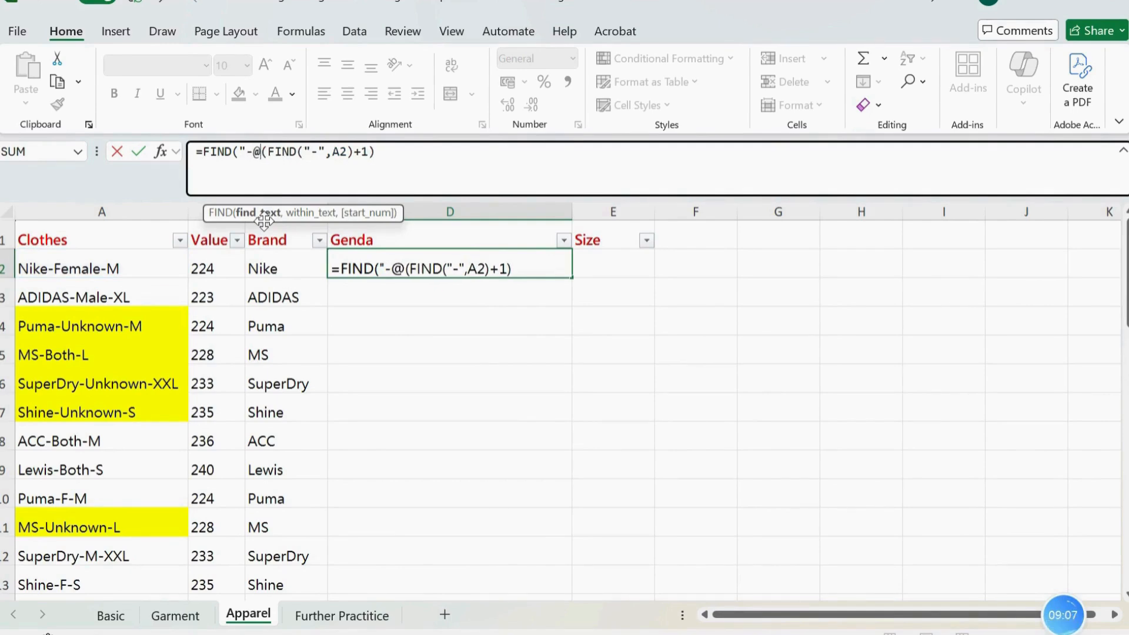
{"action": "key", "text": "BackSpace"}
{"action": "type", "text": "\","}
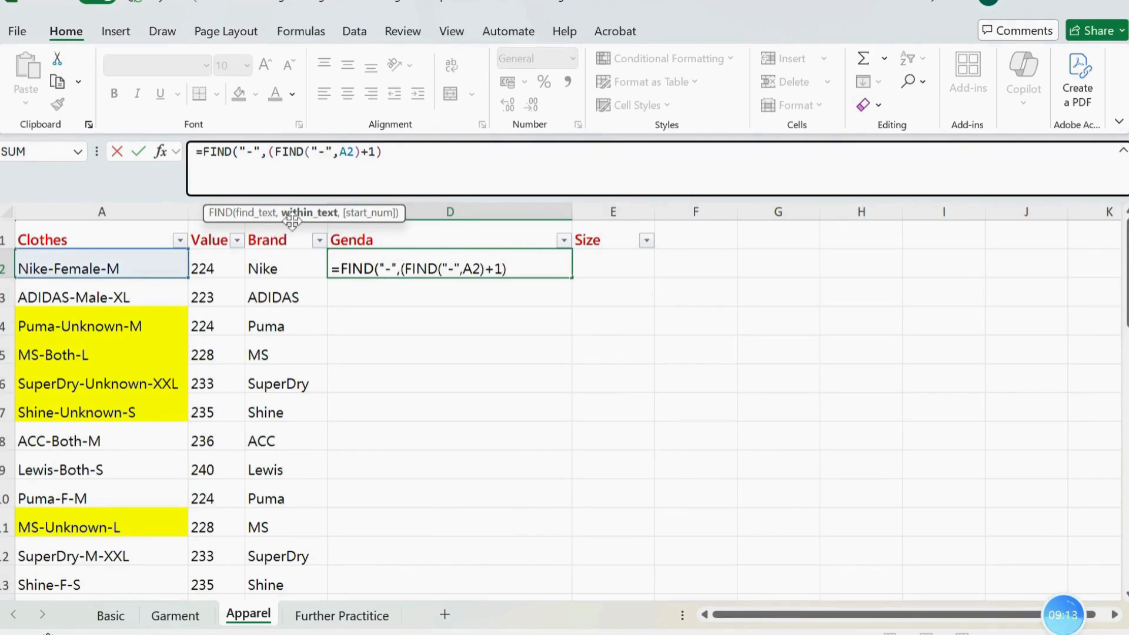
{"action": "type", "text": "a2"}
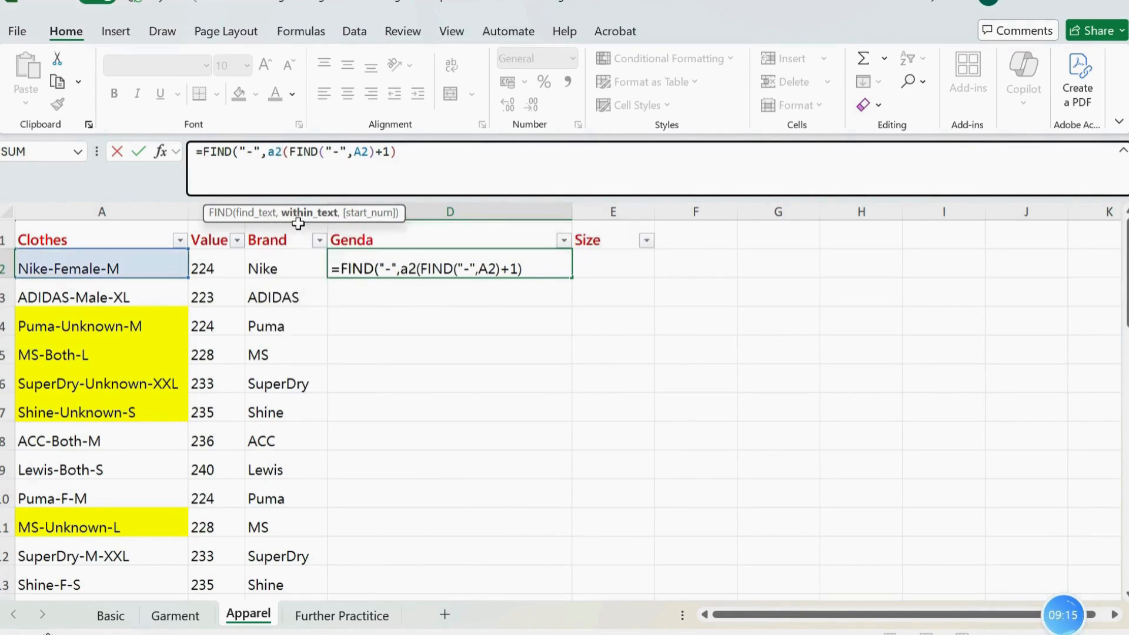
{"action": "type", "text": ","}
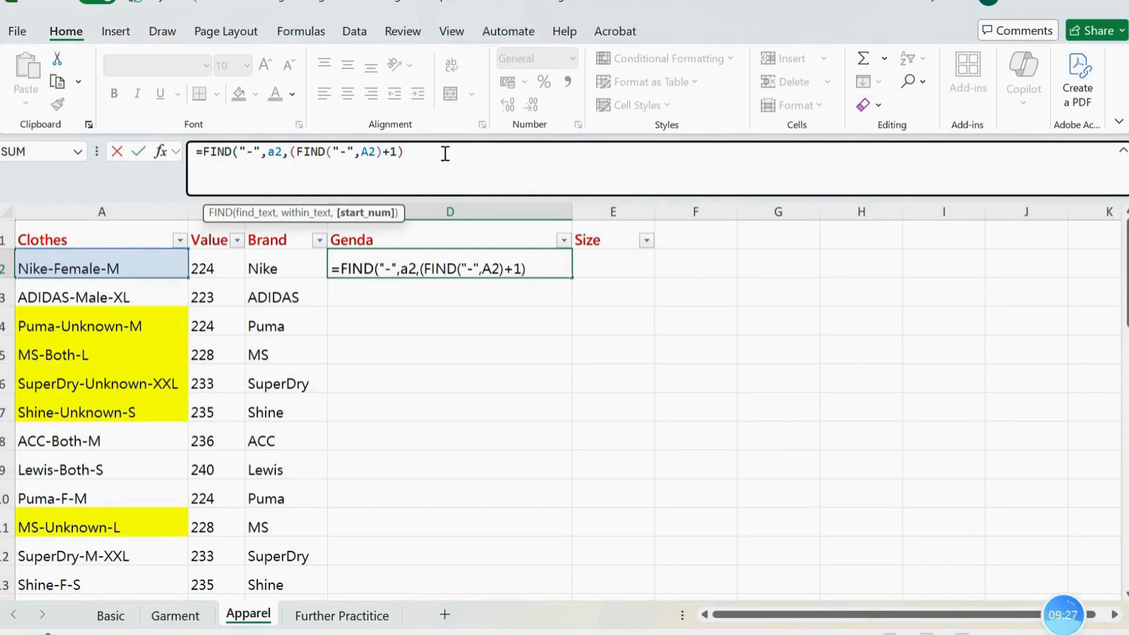
{"action": "type", "text": ")"}
{"action": "key", "text": "Return"}
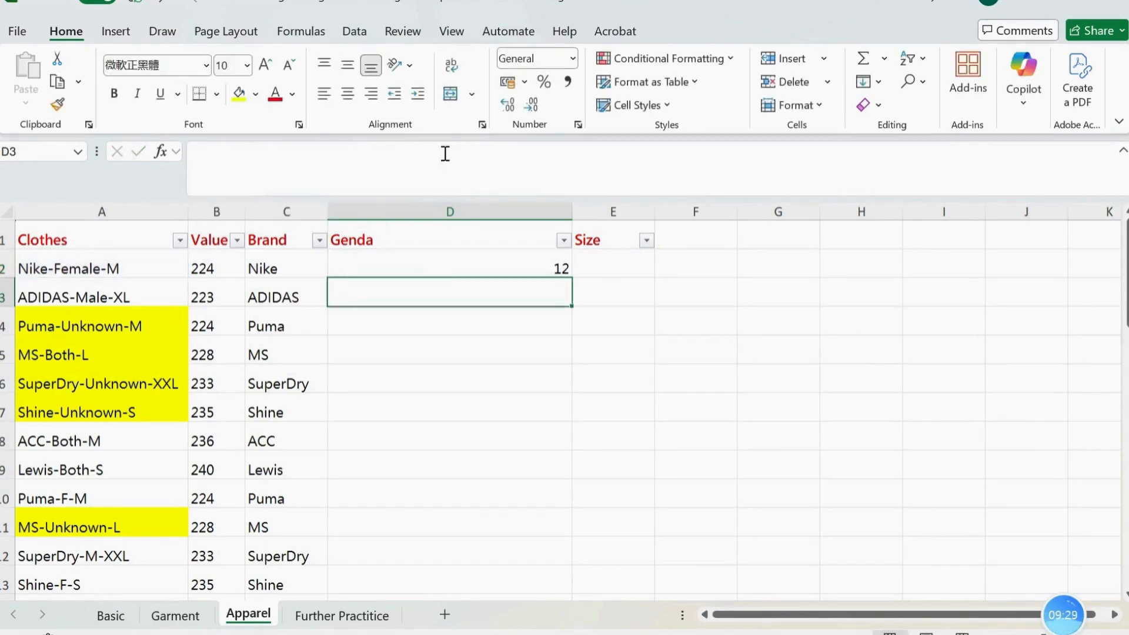
Fill the D2 formula down the Genda column and check the row 5 result against its clothes code
{"action": "left_click", "coordinate": [423, 266]}
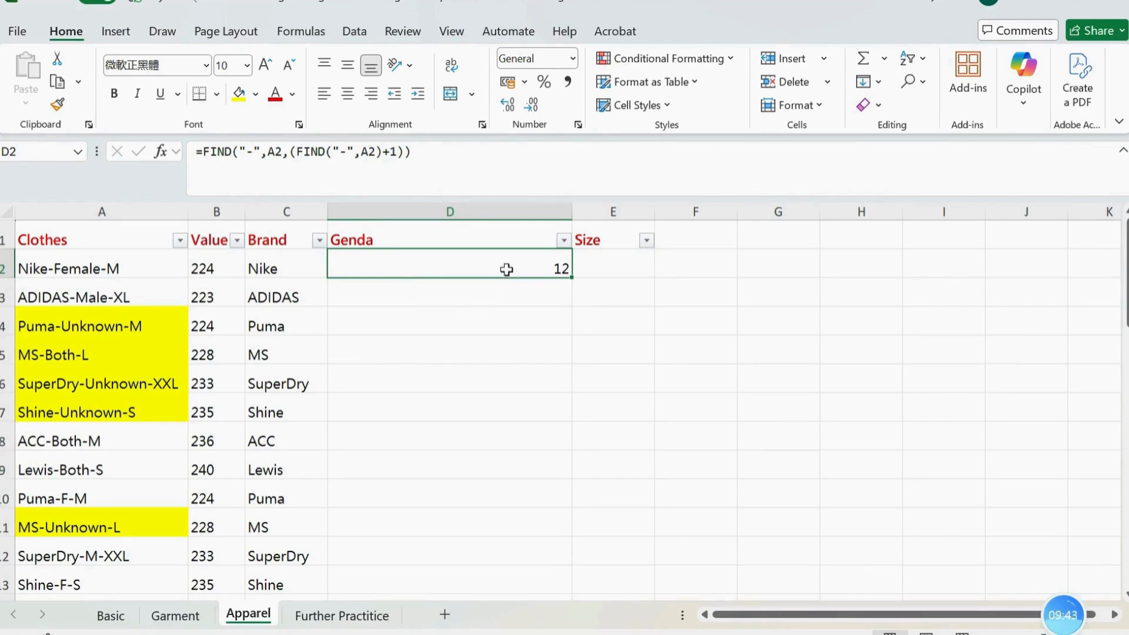
{"action": "double_click", "coordinate": [573, 277]}
{"action": "left_click", "coordinate": [517, 302]}
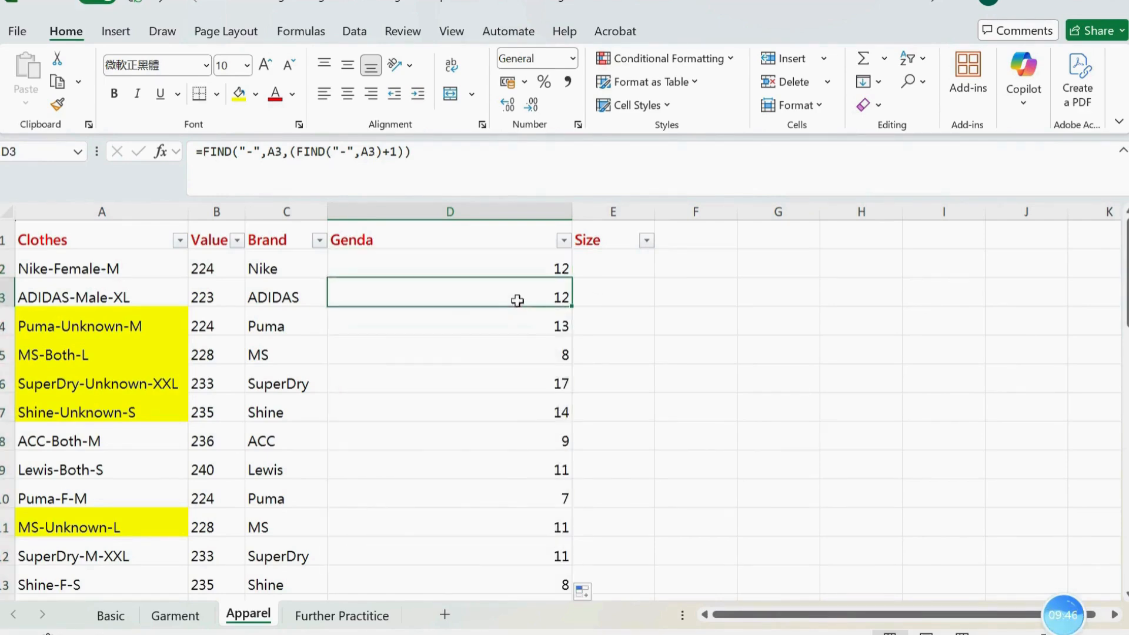
{"action": "left_click", "coordinate": [58, 365]}
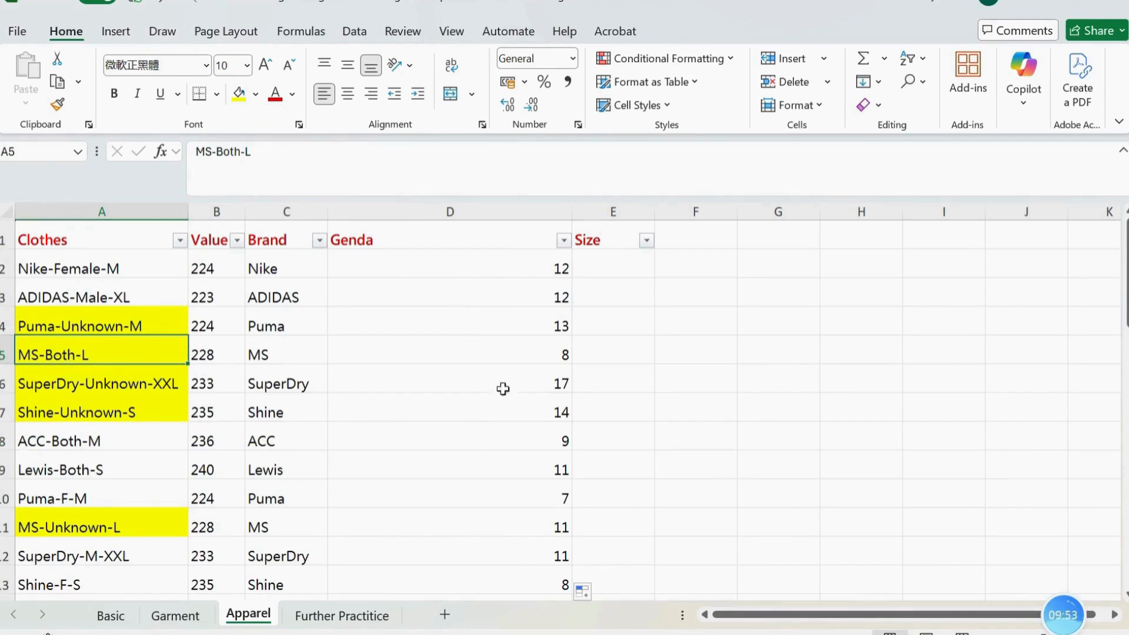
{"action": "left_click", "coordinate": [553, 356]}
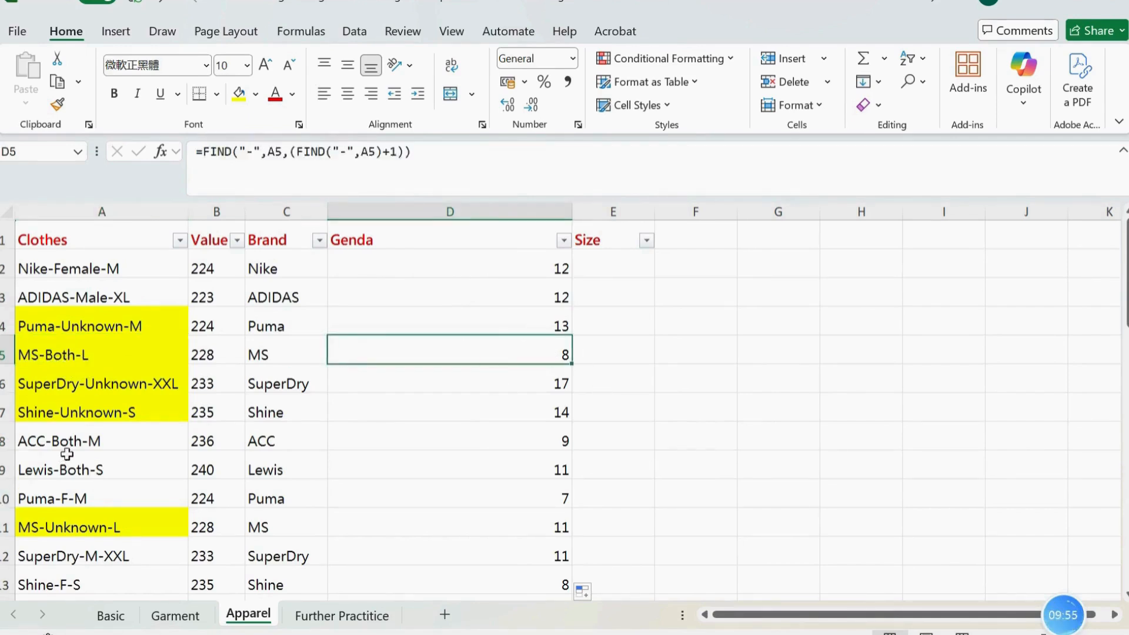
Compare the row 8 result with its clothes code and enclose the D8 formula in outer parentheses
{"action": "left_click", "coordinate": [41, 450]}
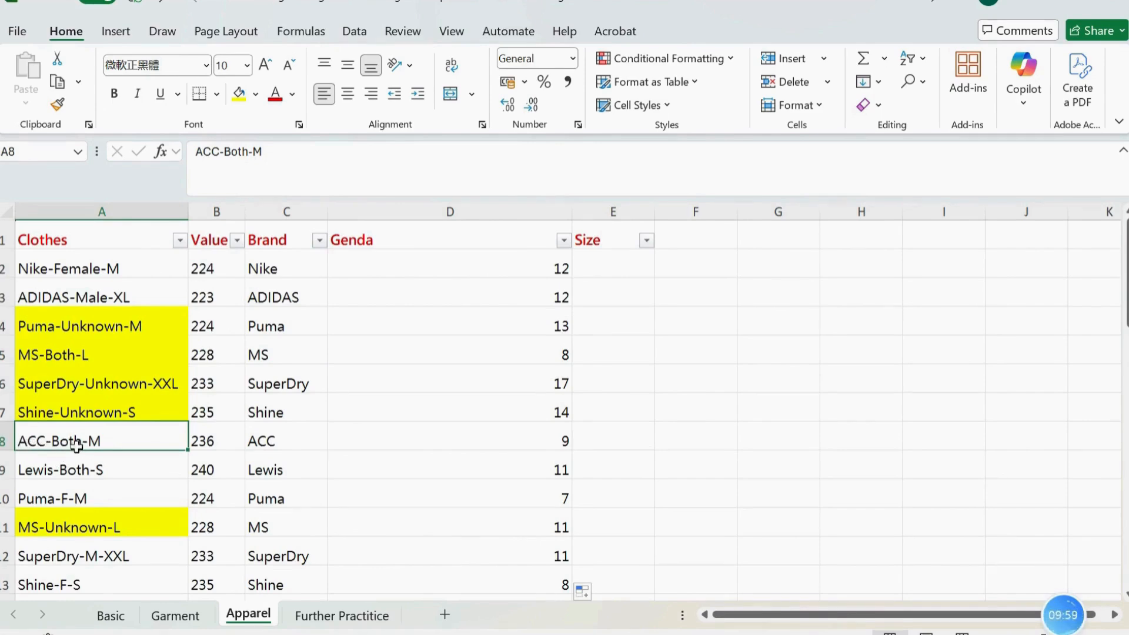
{"action": "left_click", "coordinate": [451, 438]}
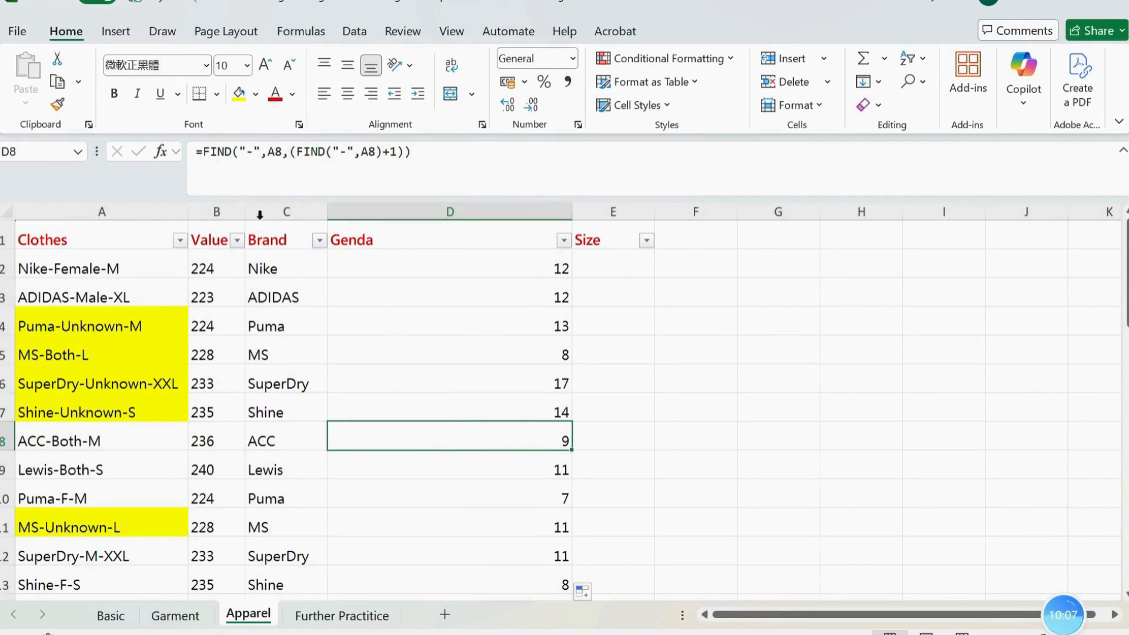
{"action": "left_click", "coordinate": [201, 152]}
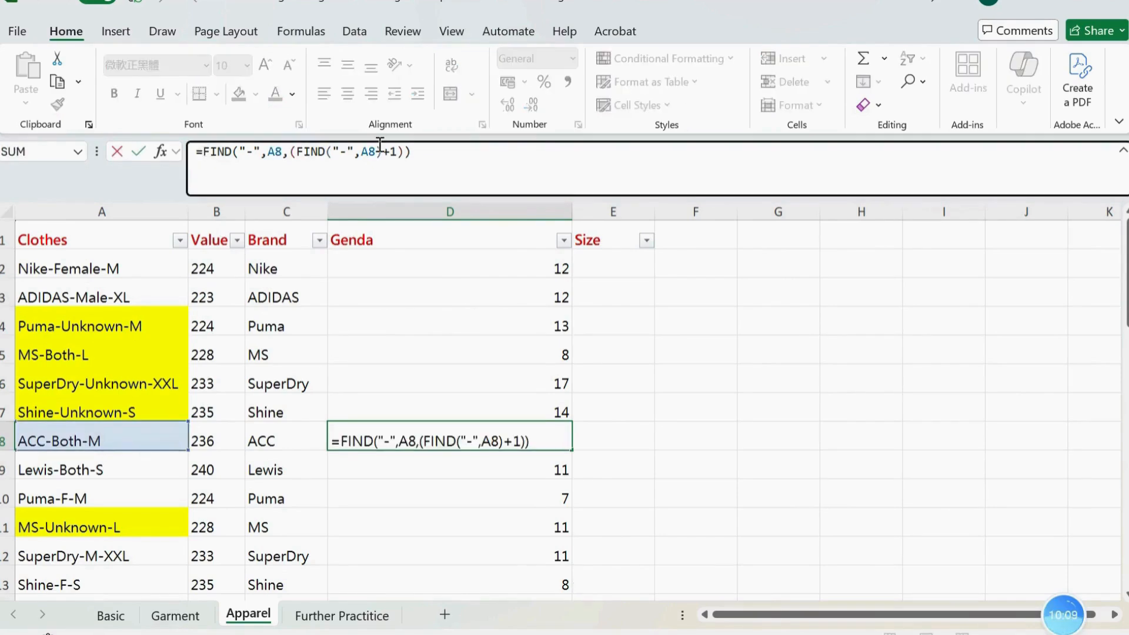
{"action": "type", "text": "("}
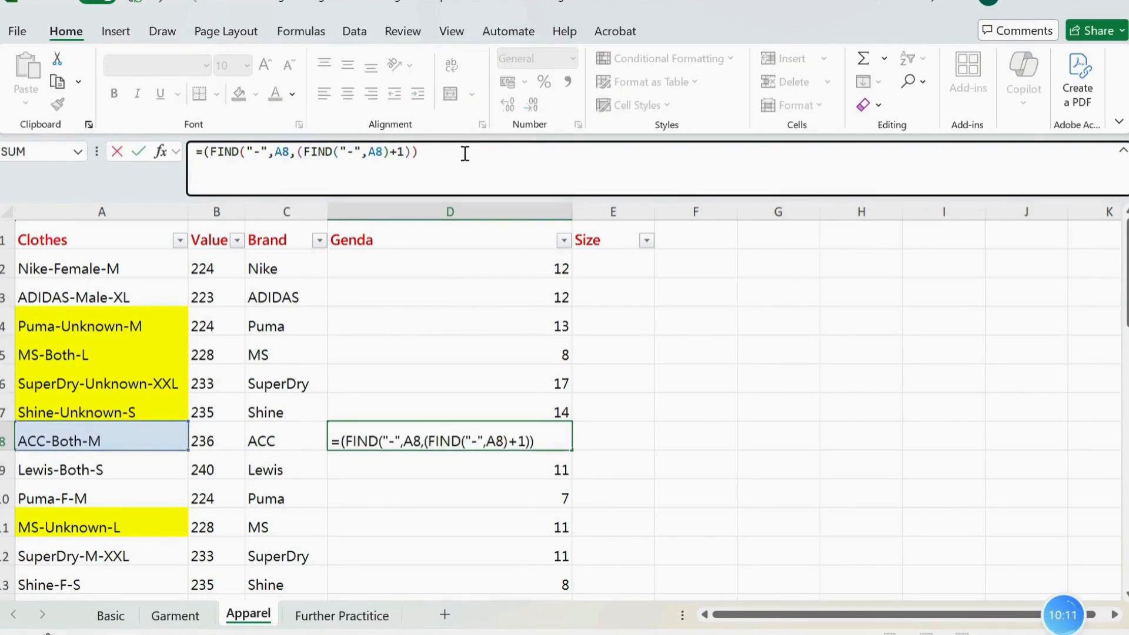
{"action": "key", "text": "Return"}
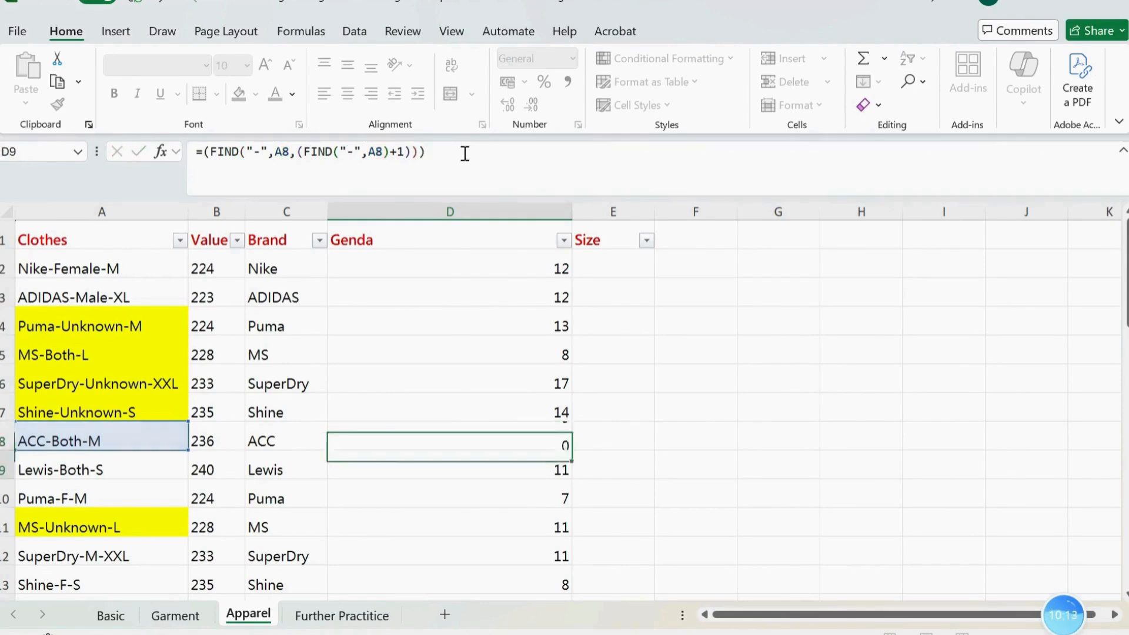
Enclose the D2 formula in outer parentheses, making =(FIND("-",A2,(FIND("-",A2)+1))), and fill it down the Genda column
{"action": "left_click", "coordinate": [544, 264]}
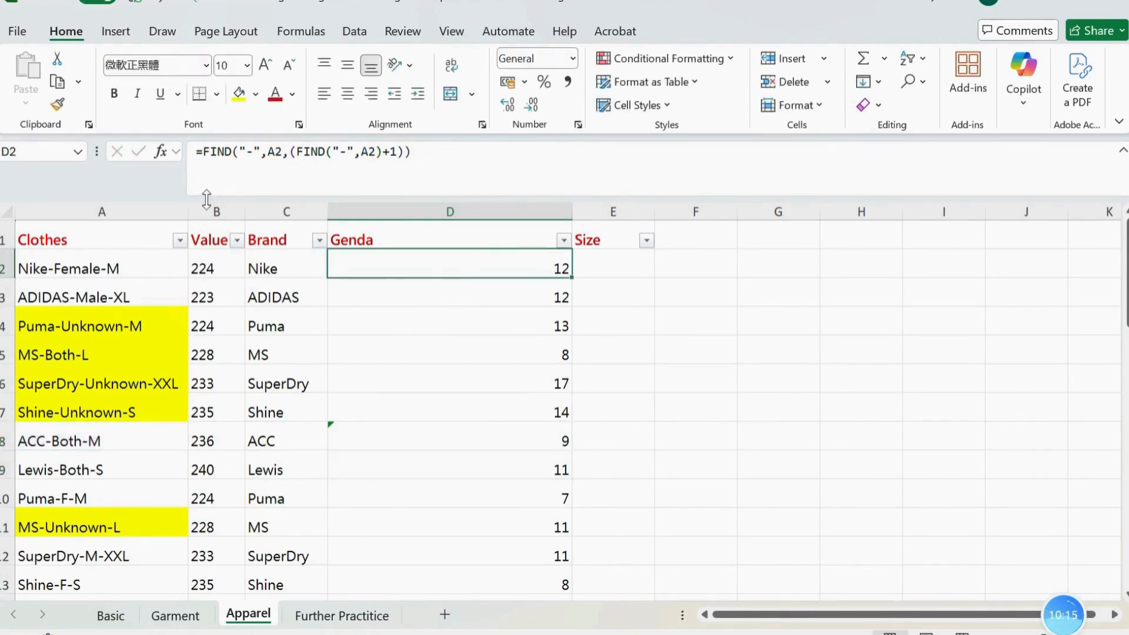
{"action": "left_click", "coordinate": [202, 152]}
{"action": "type", "text": "("}
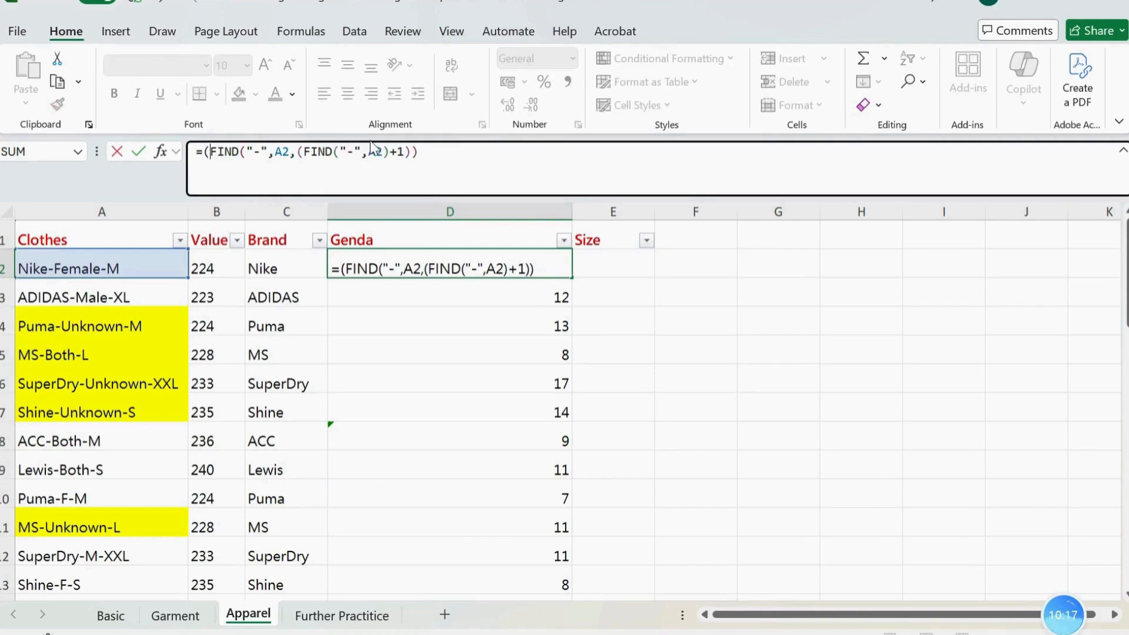
{"action": "left_click", "coordinate": [465, 151]}
{"action": "type", "text": ")"}
{"action": "key", "text": "Return"}
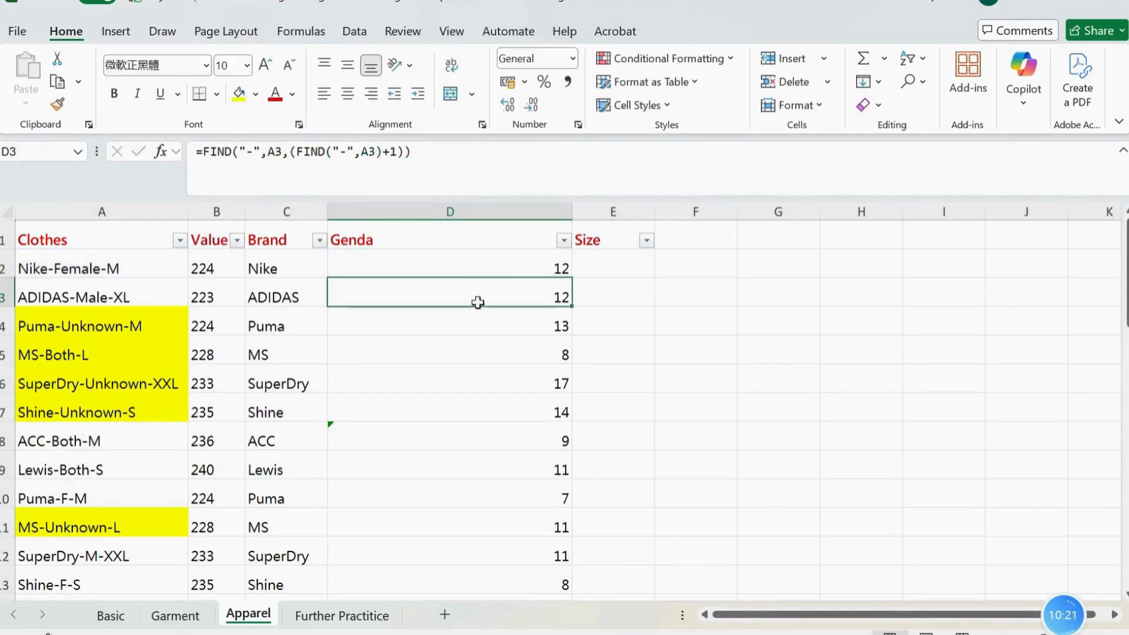
{"action": "left_click", "coordinate": [493, 266]}
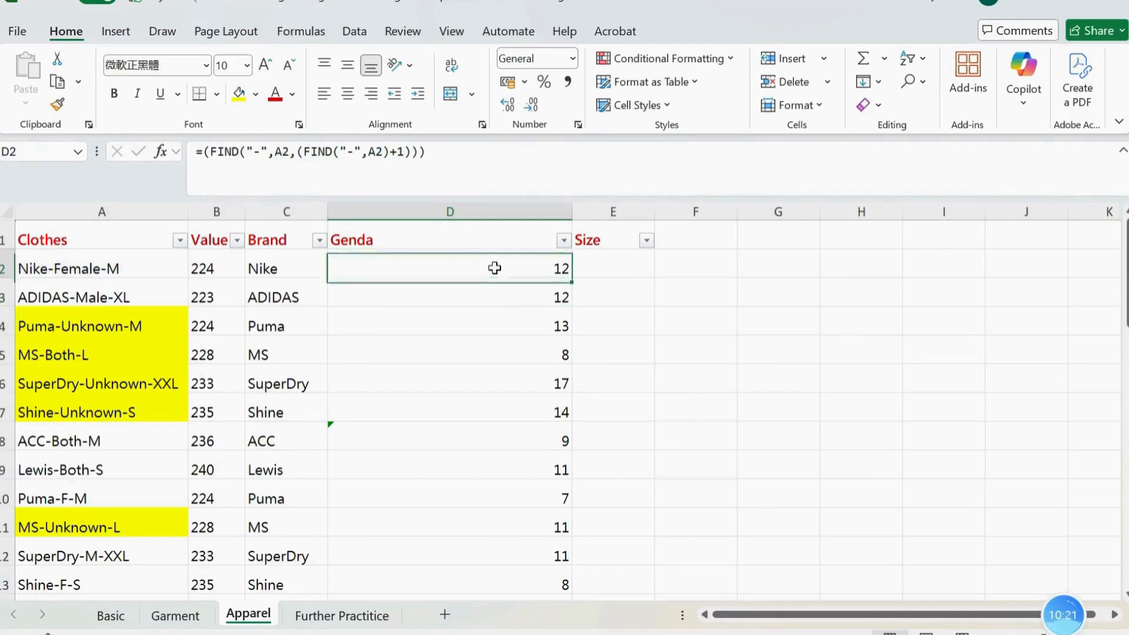
{"action": "double_click", "coordinate": [575, 281]}
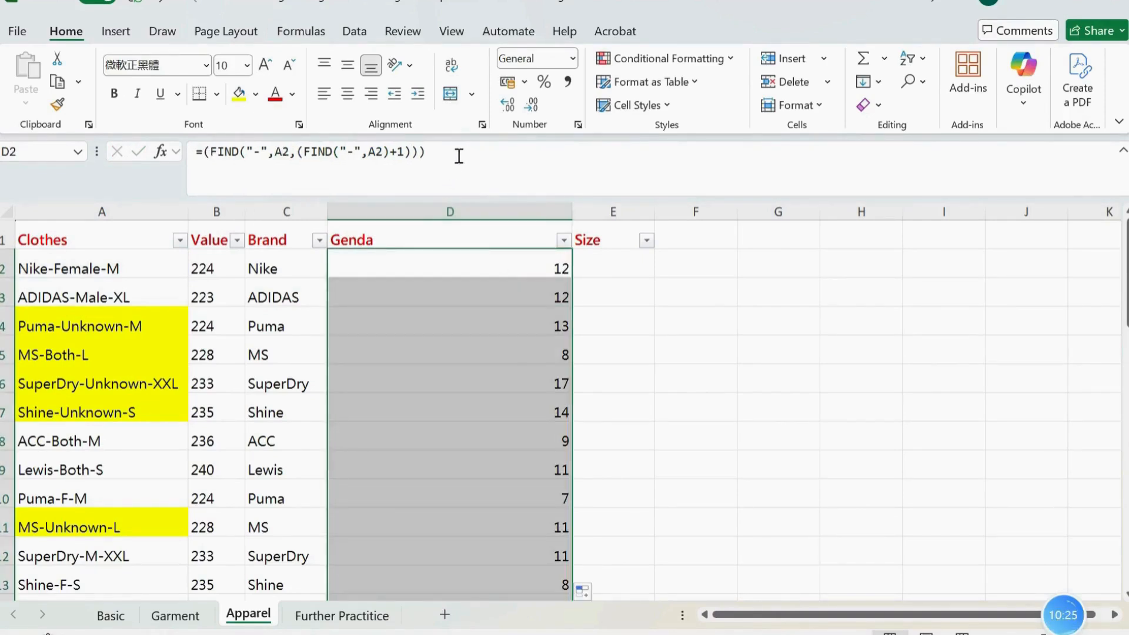
Copy the D2 expression without its equals sign into the Word document under "Position of the second -", followed by a new line
{"action": "left_click_drag", "start_coordinate": [447, 152], "coordinate": [201, 154]}
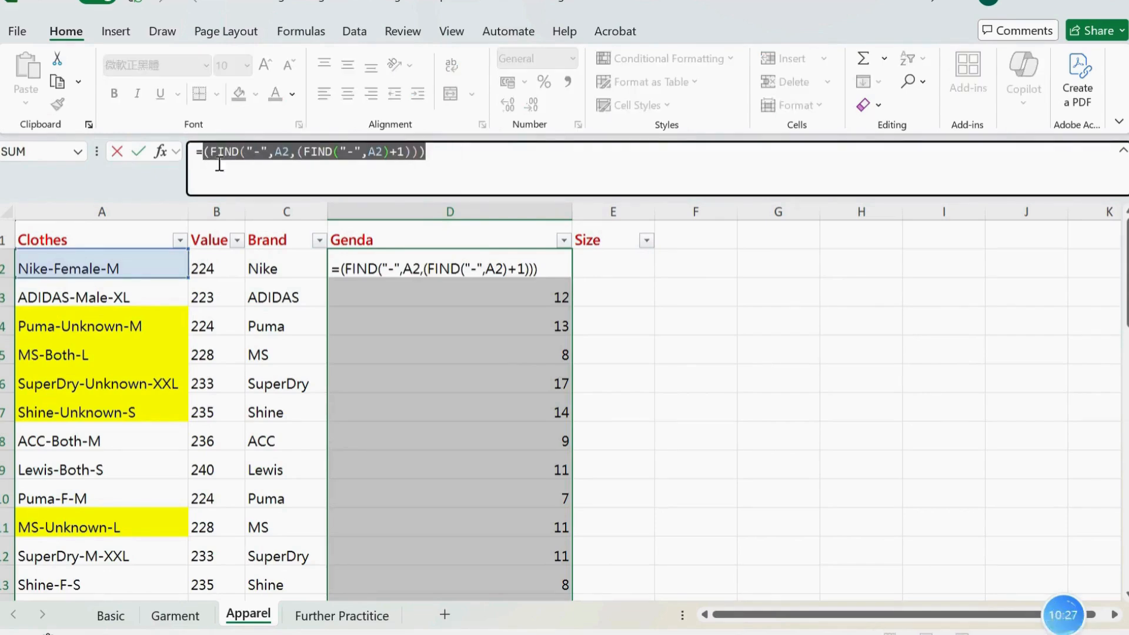
{"action": "key", "text": "ctrl+c"}
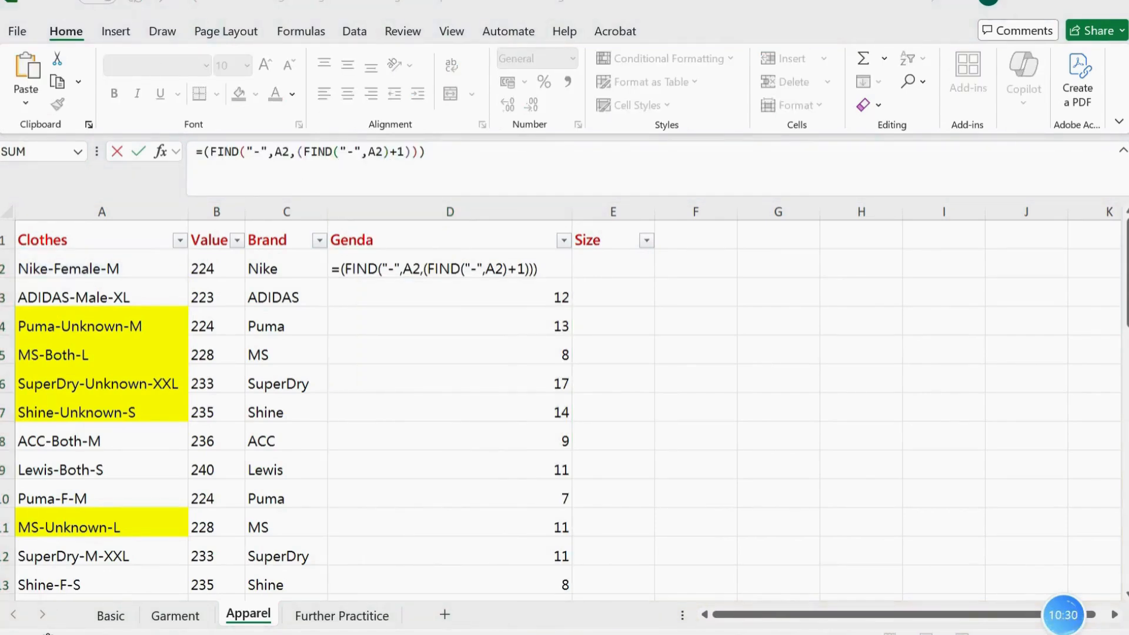
{"action": "key", "text": "alt+Tab"}
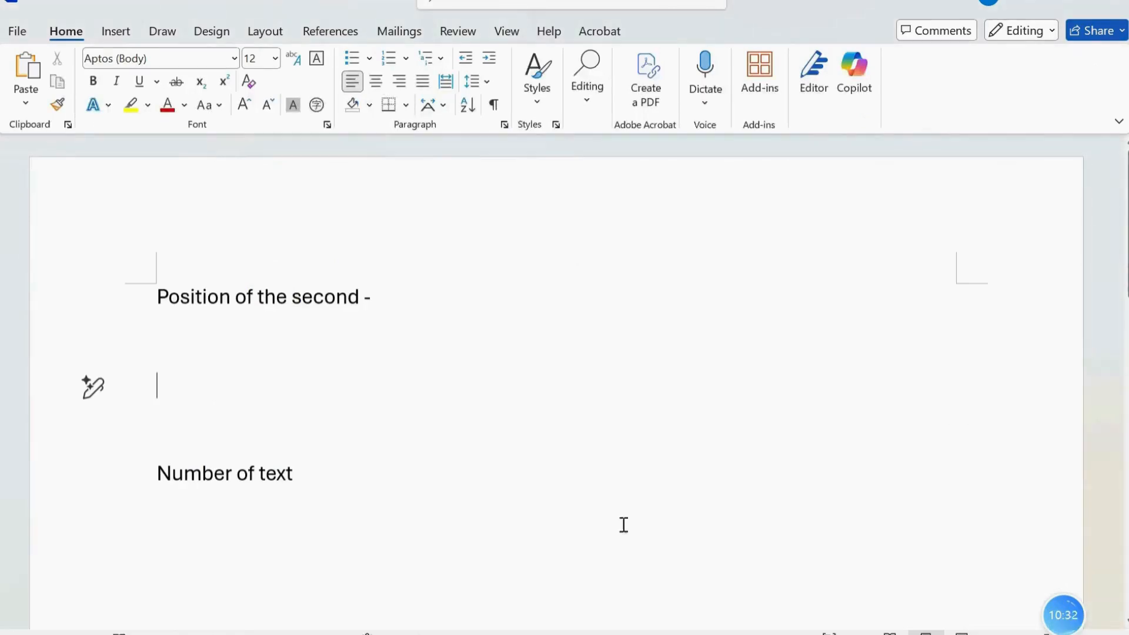
{"action": "left_click", "coordinate": [451, 343]}
{"action": "key", "text": "ctrl+v"}
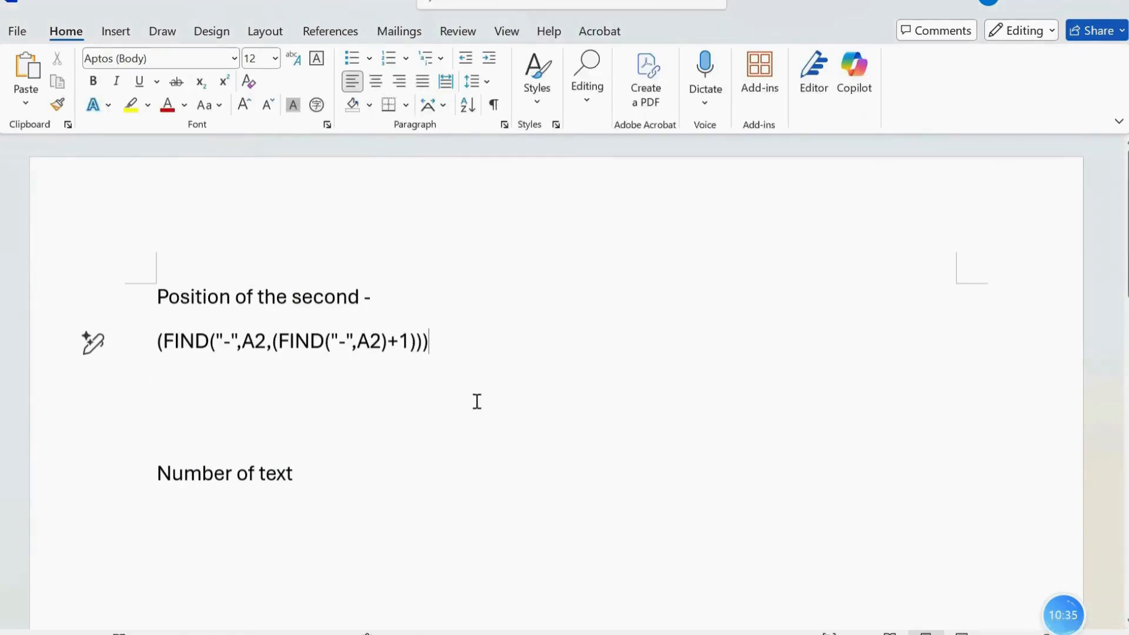
{"action": "key", "text": "Return"}
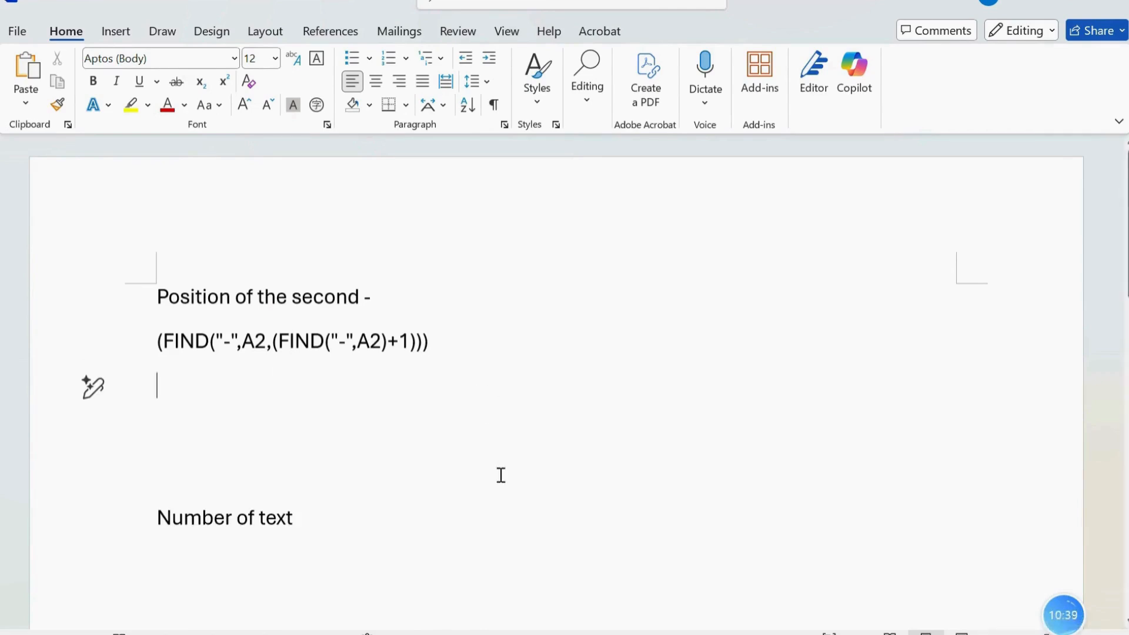
Switch back to the Excel workbook and append a subtraction with a second FIND function to the D2 formula
{"action": "key", "text": "alt+Tab"}
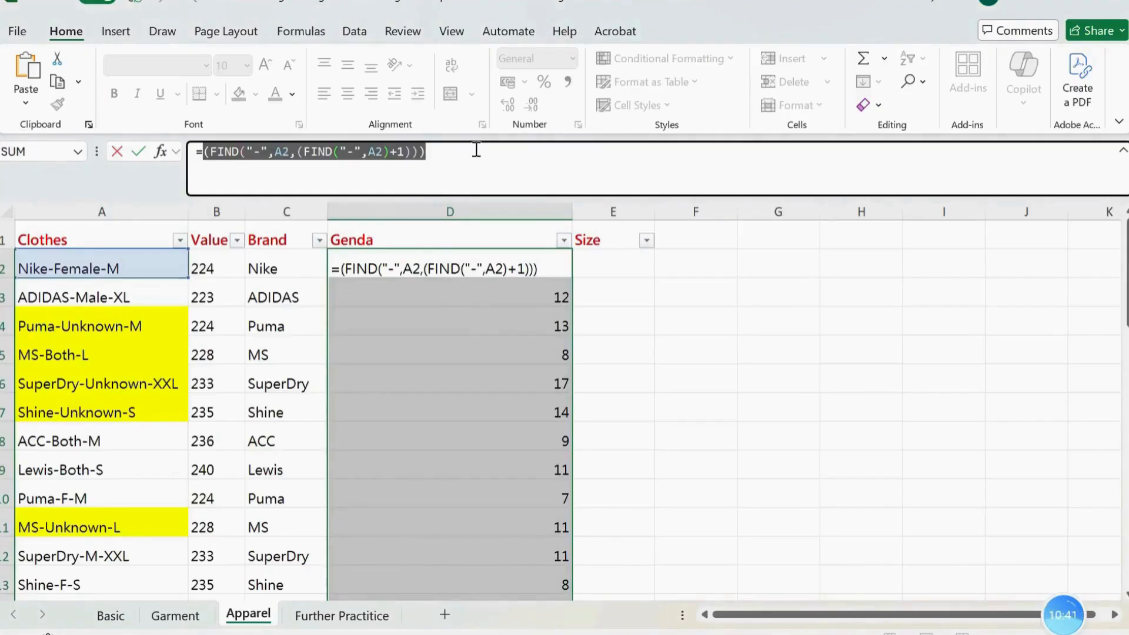
{"action": "left_click", "coordinate": [477, 147]}
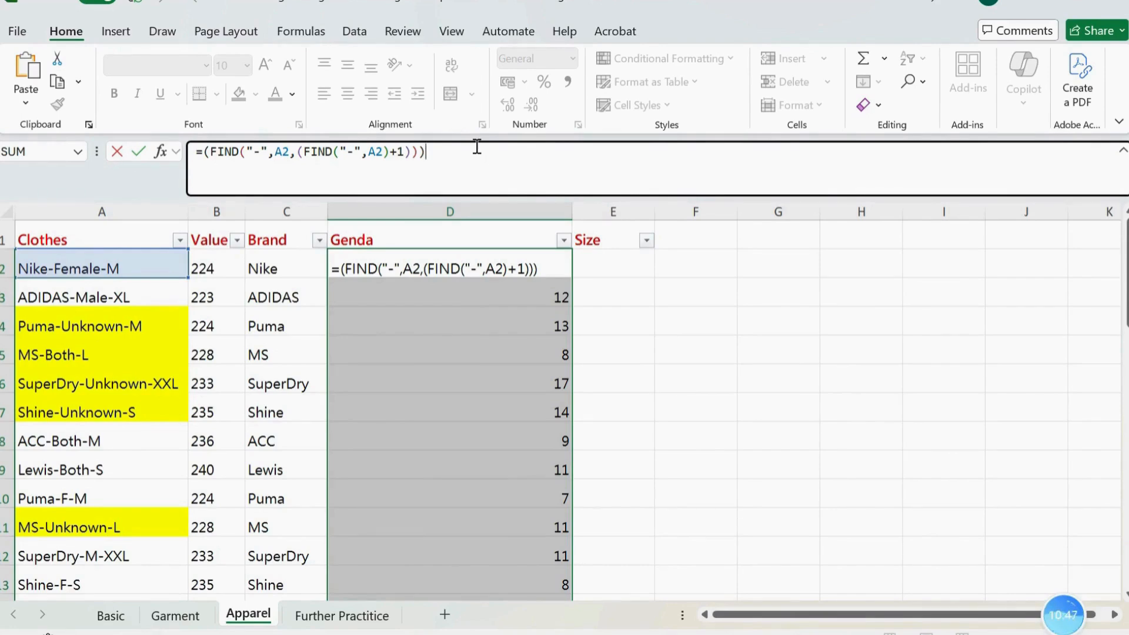
{"action": "type", "text": "-find"}
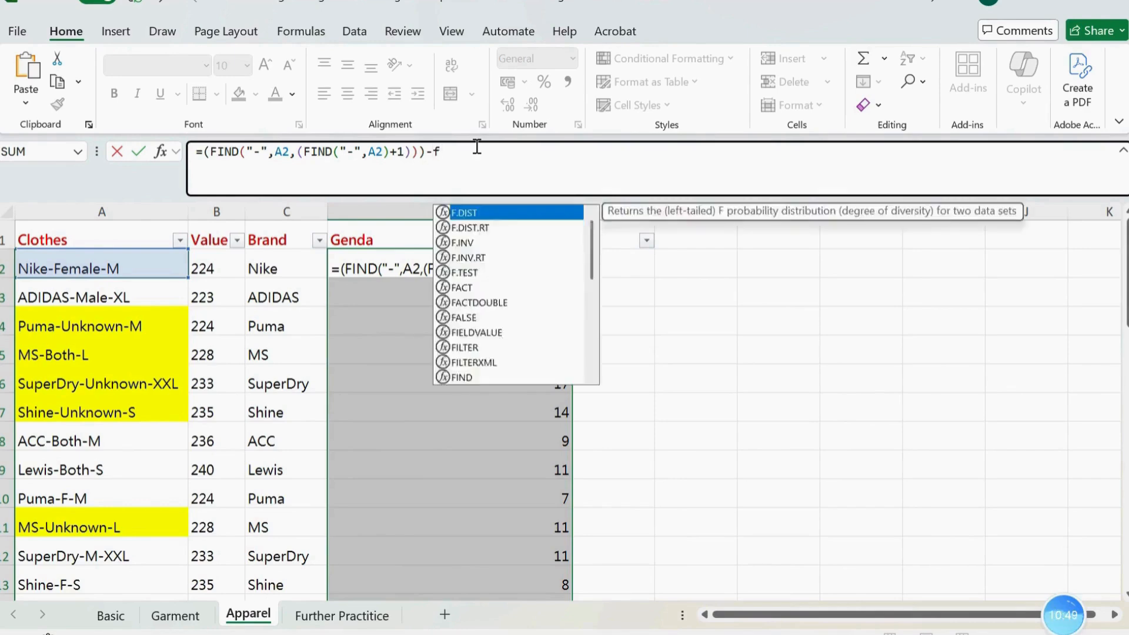
{"action": "key", "text": "Tab"}
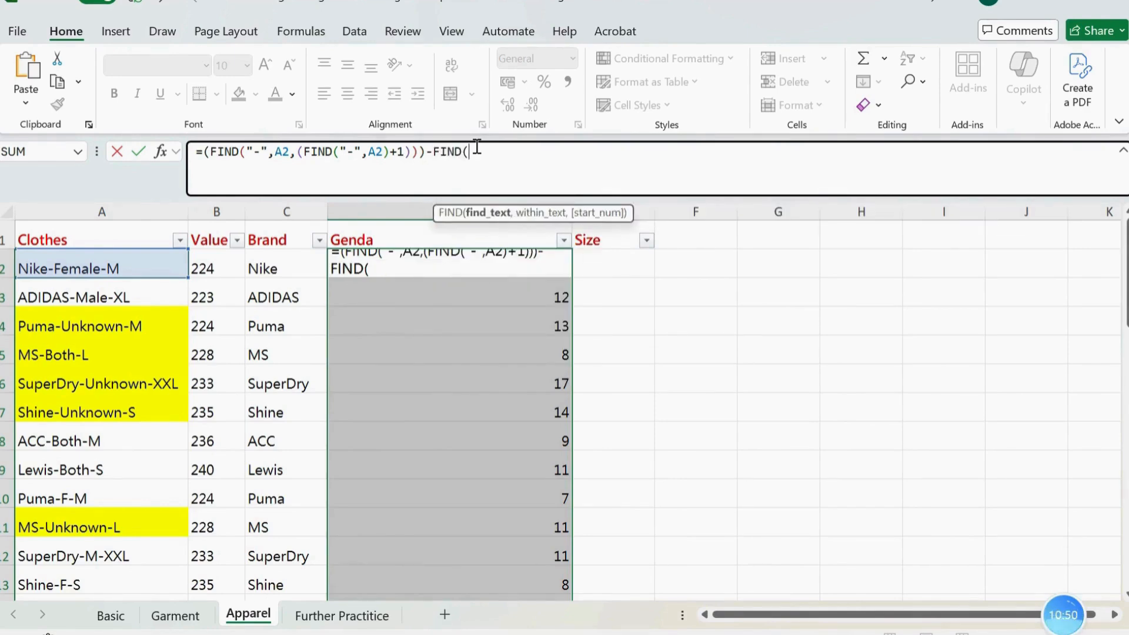
Complete the subtracted function with "-" and A2, making the D2 formula =(FIND("-",A2,(FIND("-",A2)+1)))-FIND("-",A2)
{"action": "type", "text": "@"}
{"action": "key", "text": "BackSpace"}
{"action": "type", "text": "\"-@"}
{"action": "key", "text": "BackSpace"}
{"action": "type", "text": "\"-"}
{"action": "type", "text": ","}
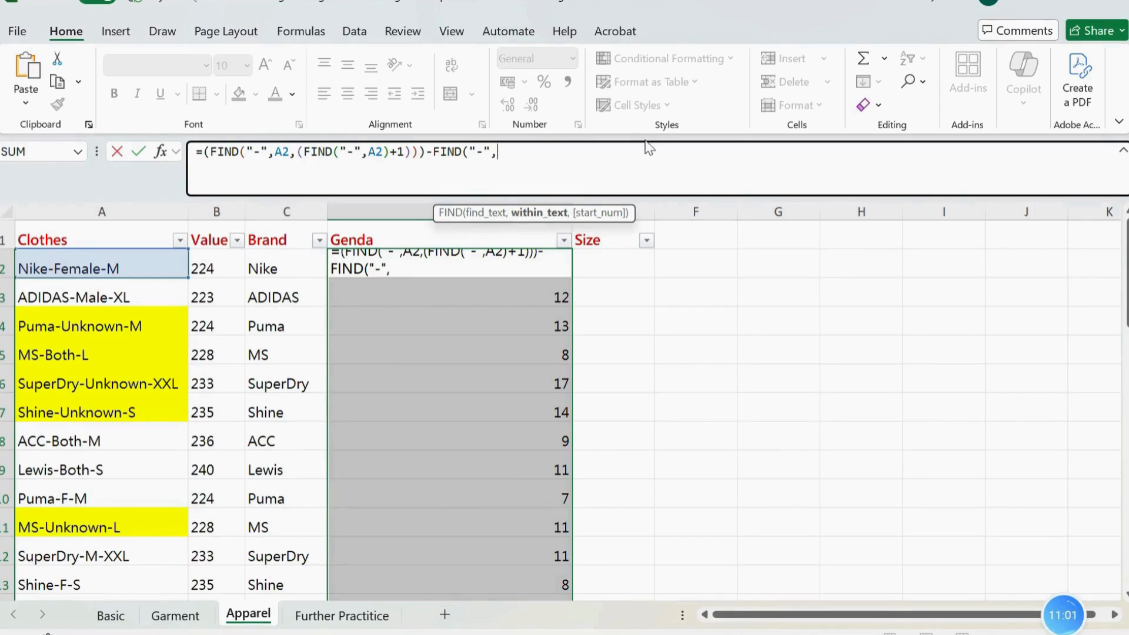
{"action": "type", "text": "a2,"}
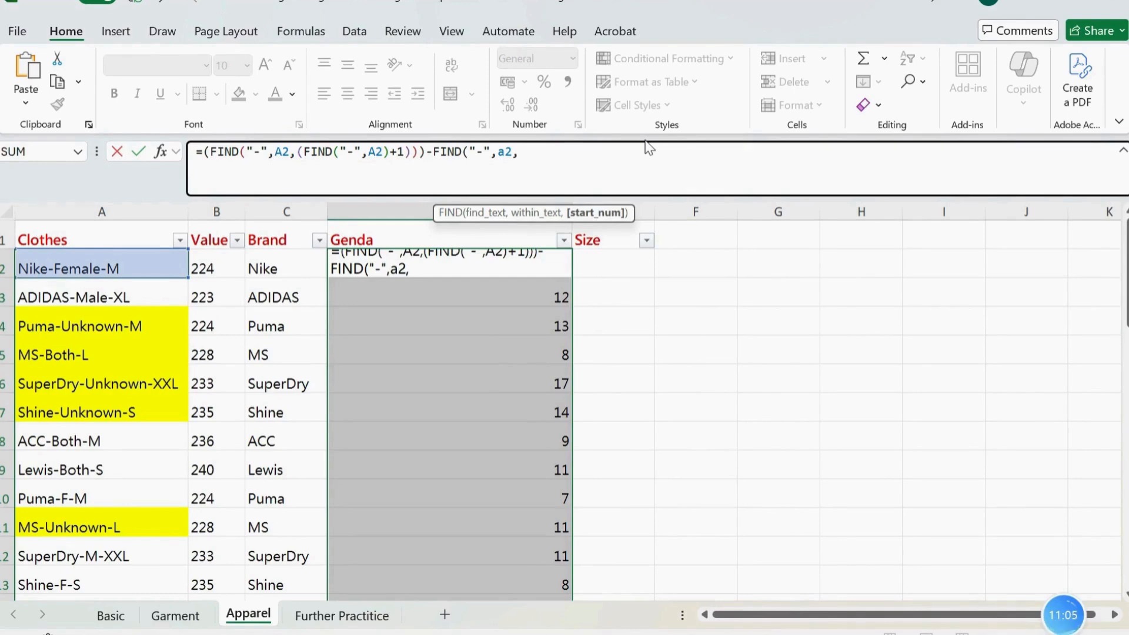
{"action": "key", "text": "BackSpace"}
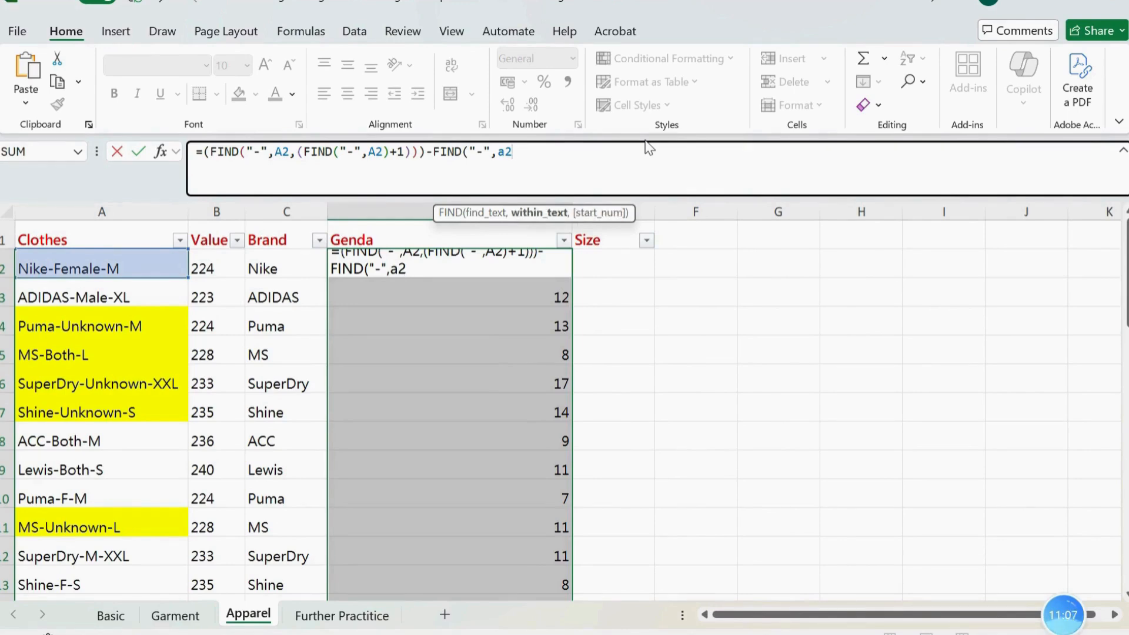
{"action": "type", "text": ")"}
{"action": "key", "text": "Return"}
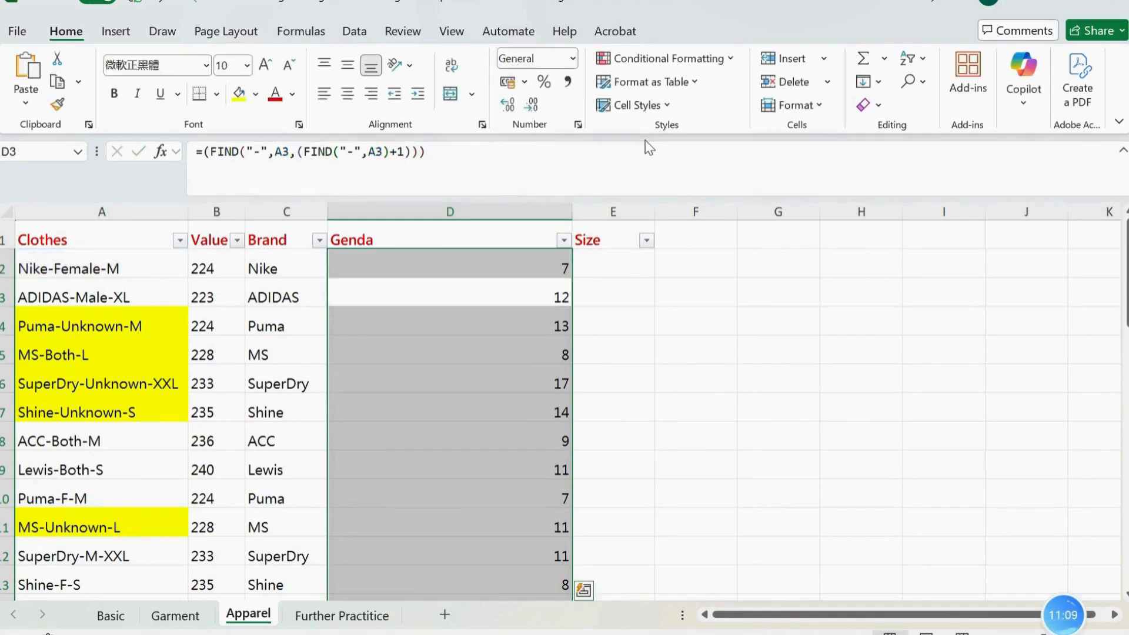
Fill the D2 formula down the Genda column and check the row 2 result against its clothes code
{"action": "left_click", "coordinate": [535, 264]}
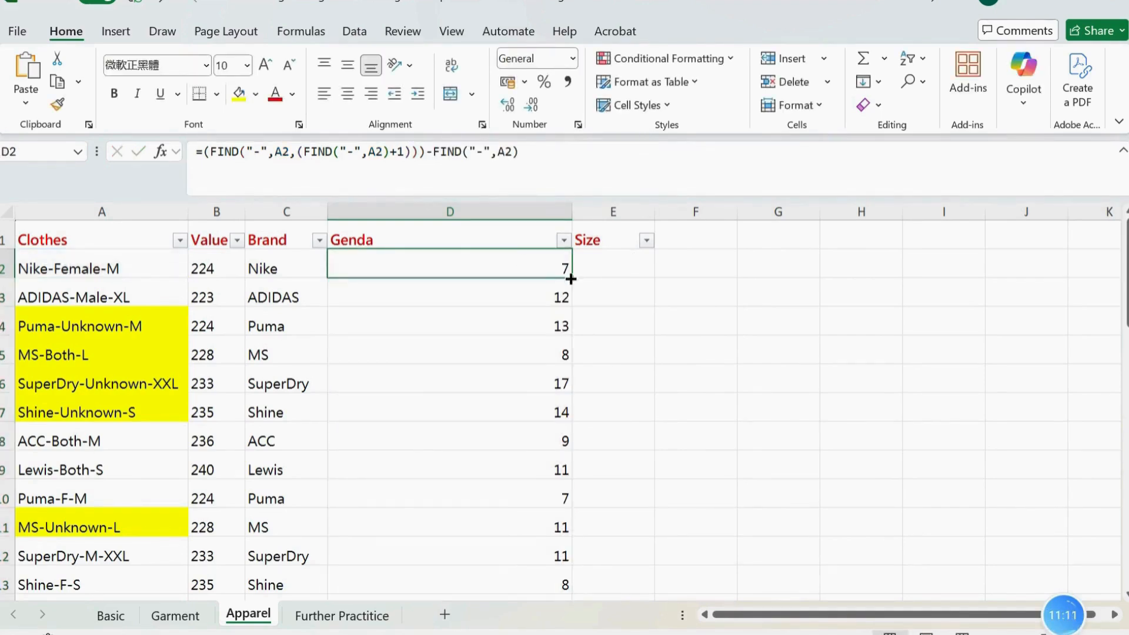
{"action": "double_click", "coordinate": [570, 279]}
{"action": "left_click", "coordinate": [533, 265]}
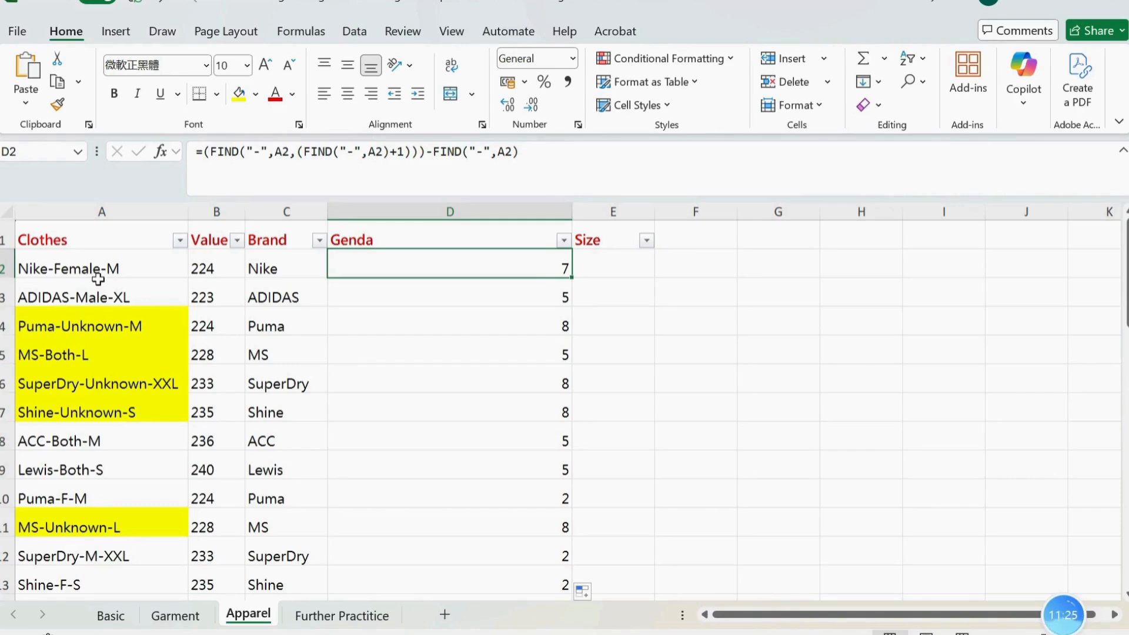
Subtract 1 at the end of the D2 formula and fill the revised formula down the Genda column
{"action": "left_click", "coordinate": [594, 159]}
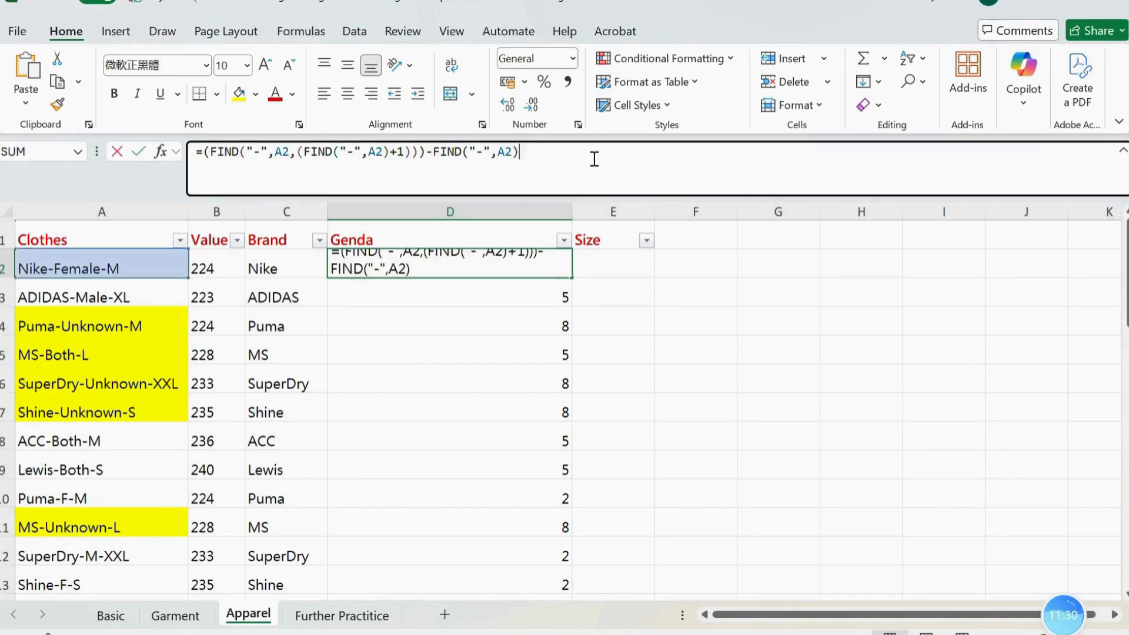
{"action": "type", "text": "-1"}
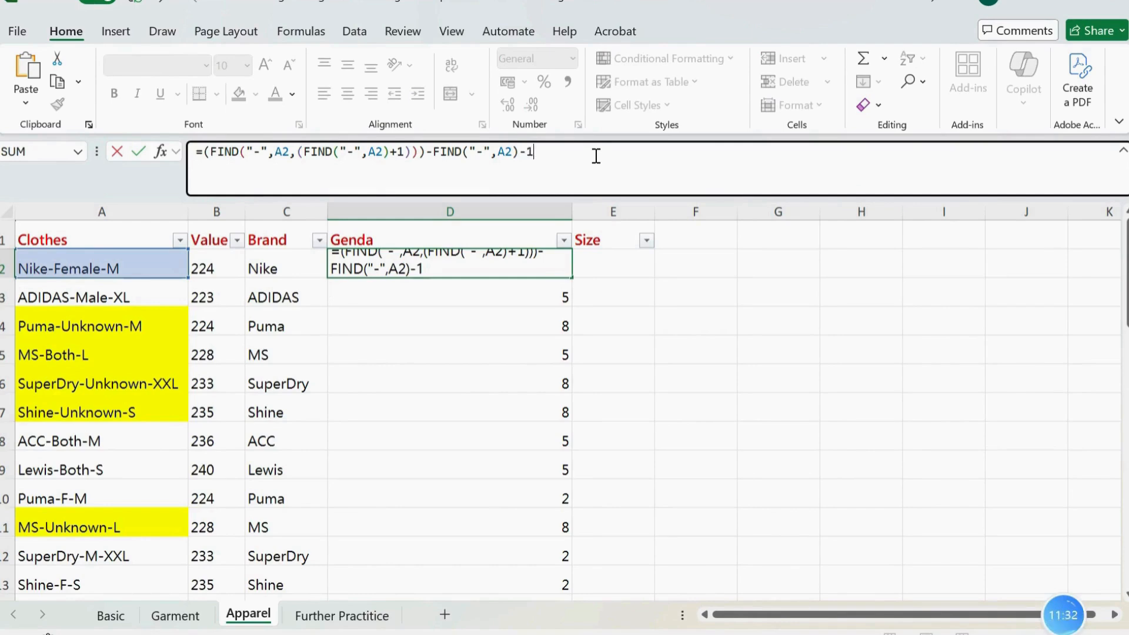
{"action": "key", "text": "Return"}
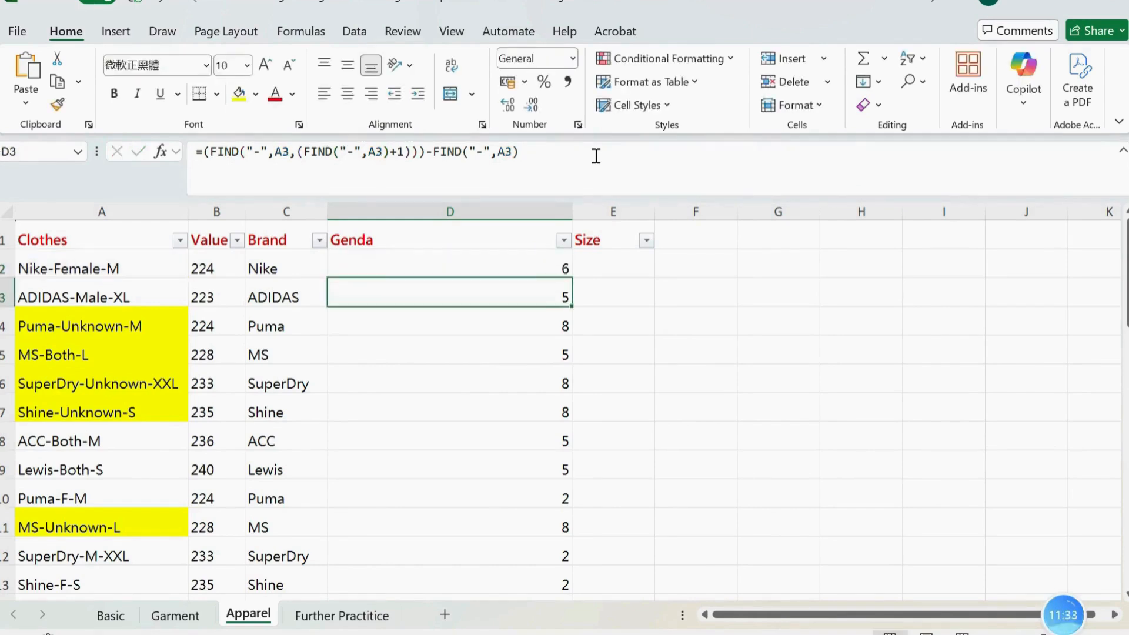
{"action": "left_click", "coordinate": [534, 268]}
{"action": "double_click", "coordinate": [574, 278]}
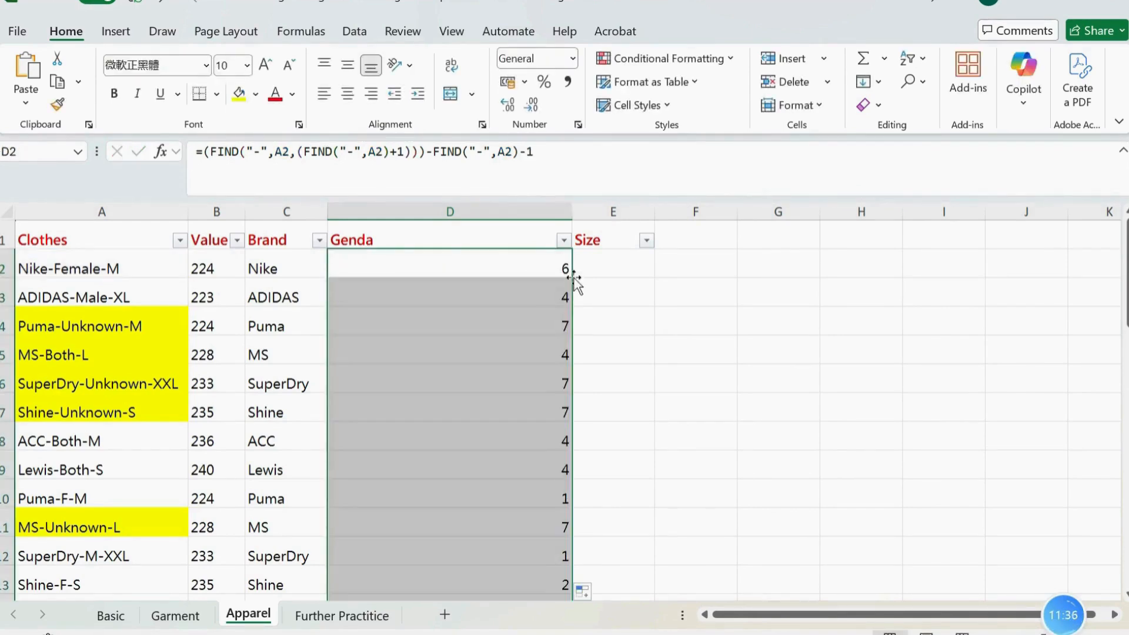
Check the Genda results in rows 3, 2 and 10 against the gender text lengths in their clothes codes
{"action": "left_click", "coordinate": [547, 295]}
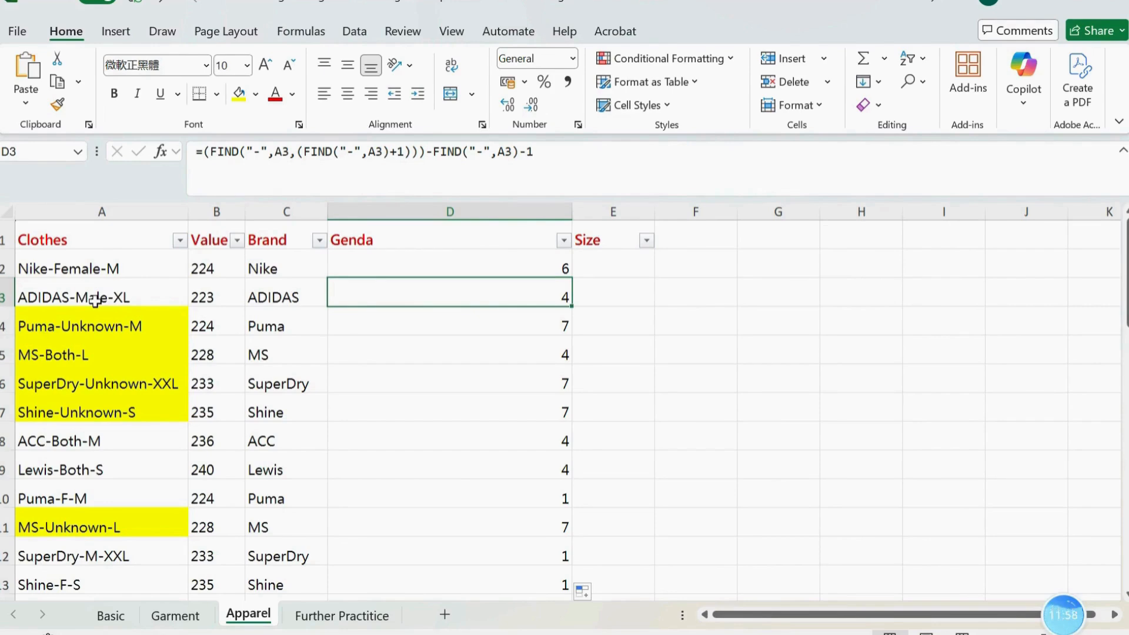
{"action": "left_click", "coordinate": [542, 268]}
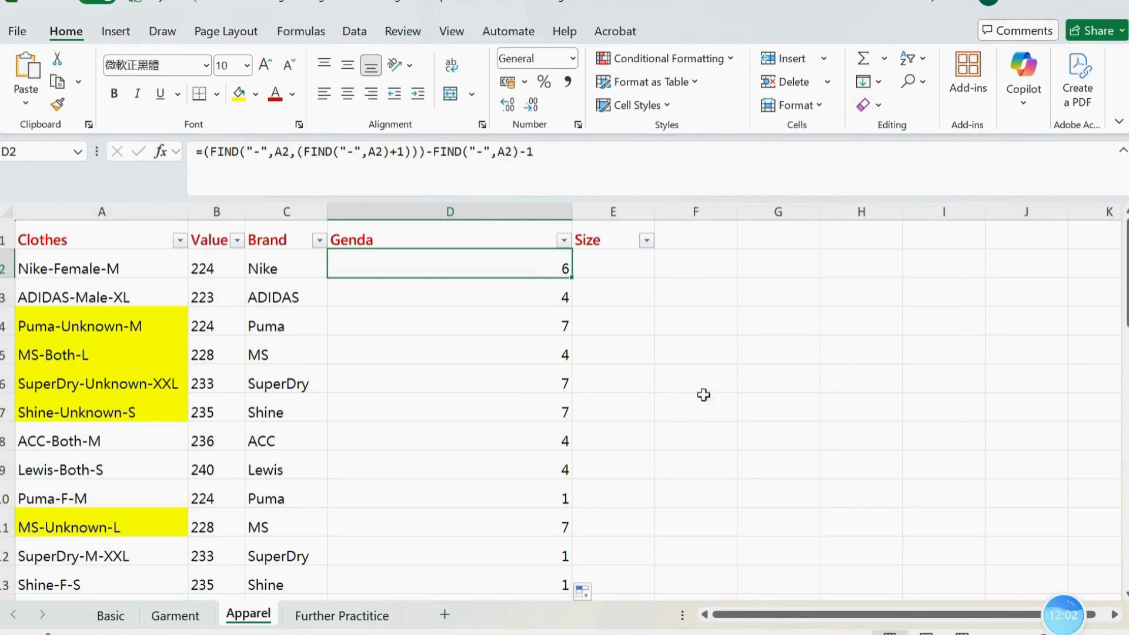
{"action": "left_click", "coordinate": [501, 495]}
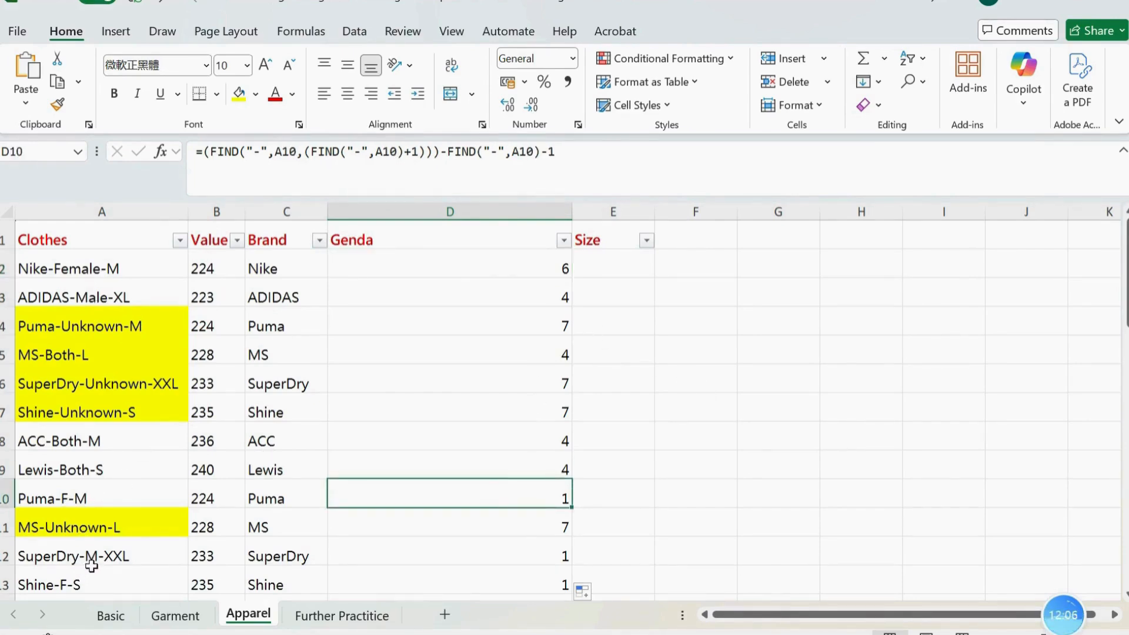
{"action": "scroll", "coordinate": [449, 484], "scroll_direction": "down", "scroll_amount": 3}
{"action": "scroll", "coordinate": [450, 484], "scroll_direction": "up", "scroll_amount": 3}
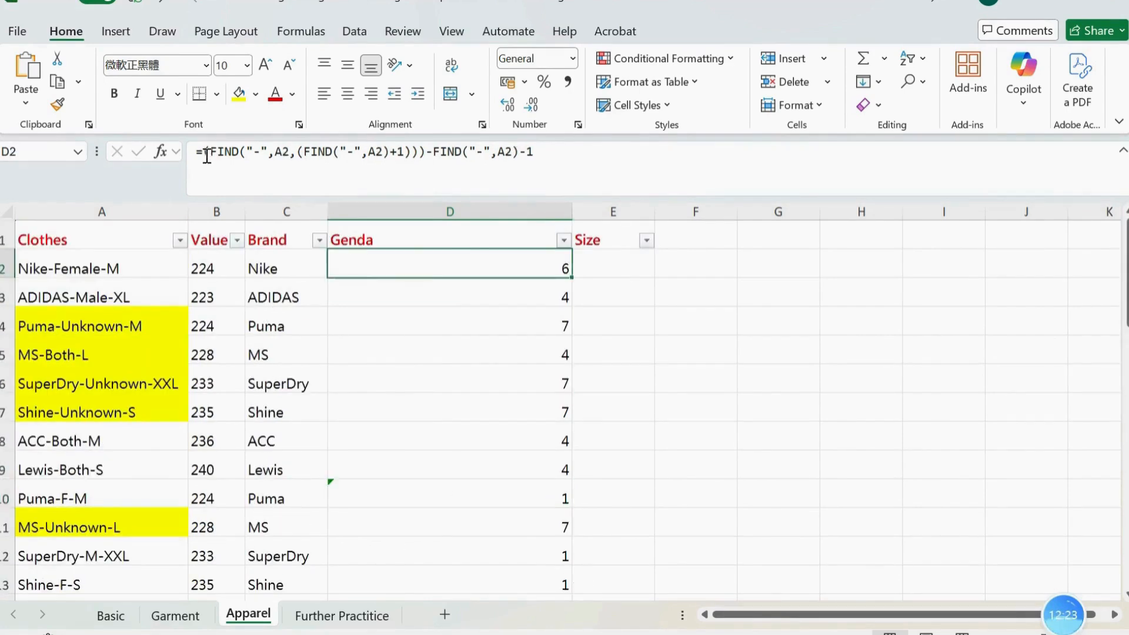
Enclose the entire D2 formula, including the final -1, in another pair of outer parentheses
{"action": "left_click", "coordinate": [204, 153]}
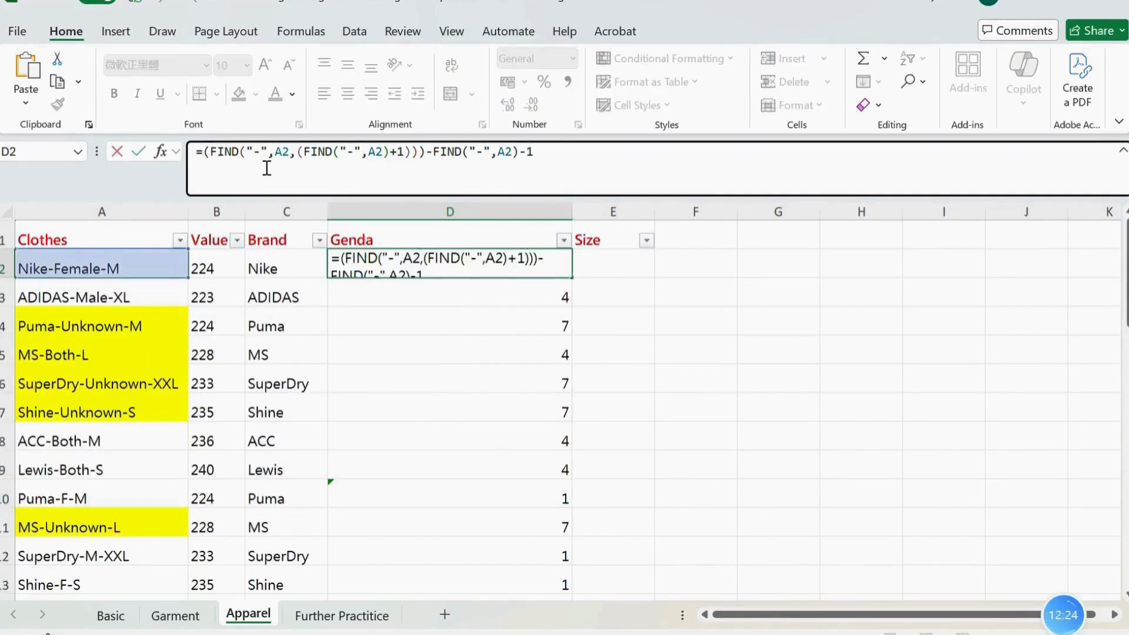
{"action": "type", "text": "("}
{"action": "left_click", "coordinate": [635, 156]}
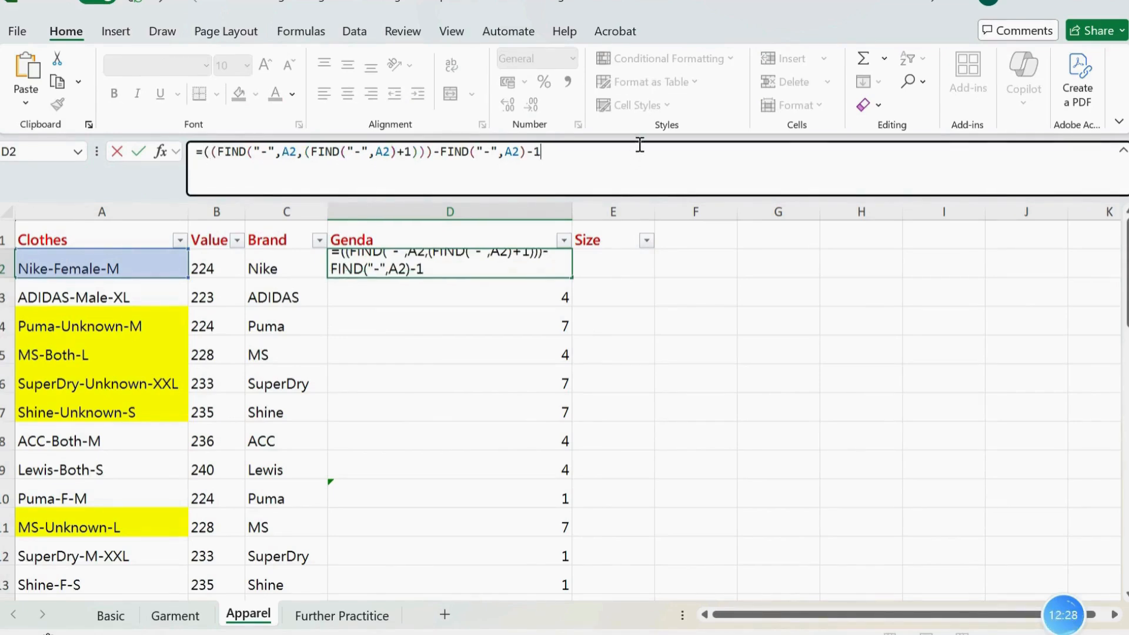
{"action": "key", "text": "Return"}
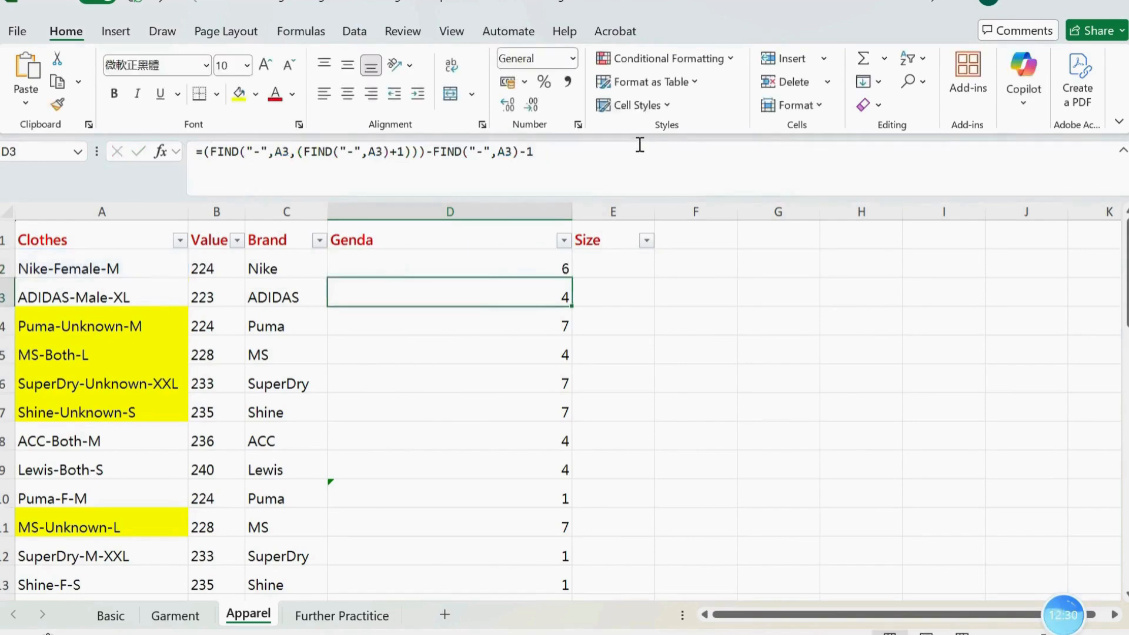
Fill the parenthesised D2 formula down the Genda column
{"action": "left_click", "coordinate": [496, 272]}
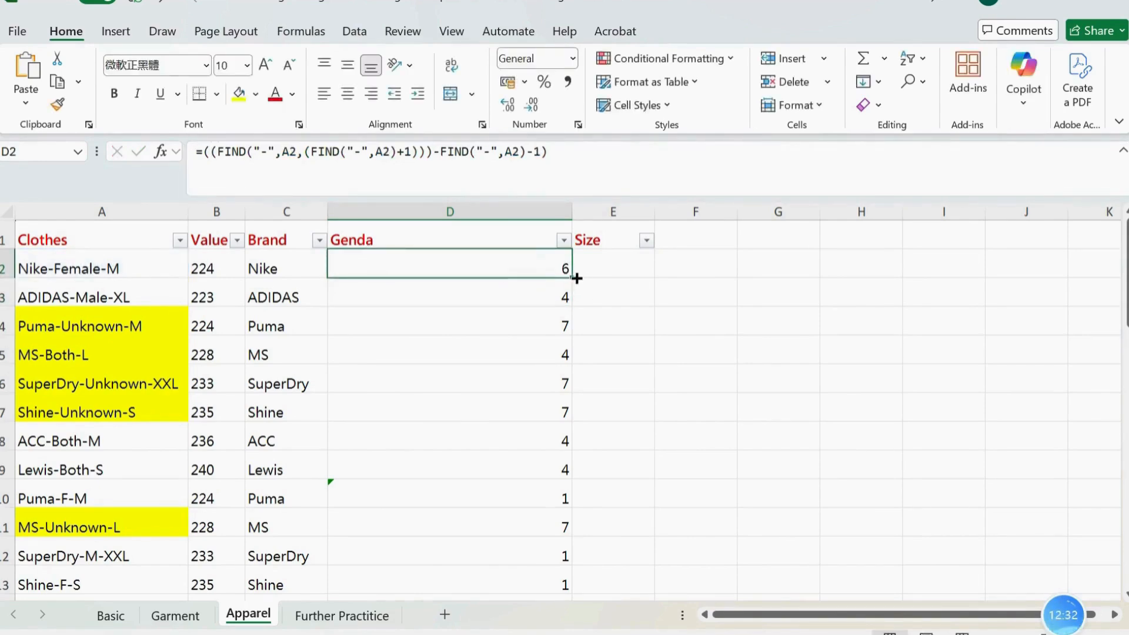
{"action": "double_click", "coordinate": [575, 278]}
{"action": "left_click", "coordinate": [574, 277]}
{"action": "left_click", "coordinate": [552, 271]}
{"action": "double_click", "coordinate": [572, 281]}
{"action": "left_click", "coordinate": [656, 313]}
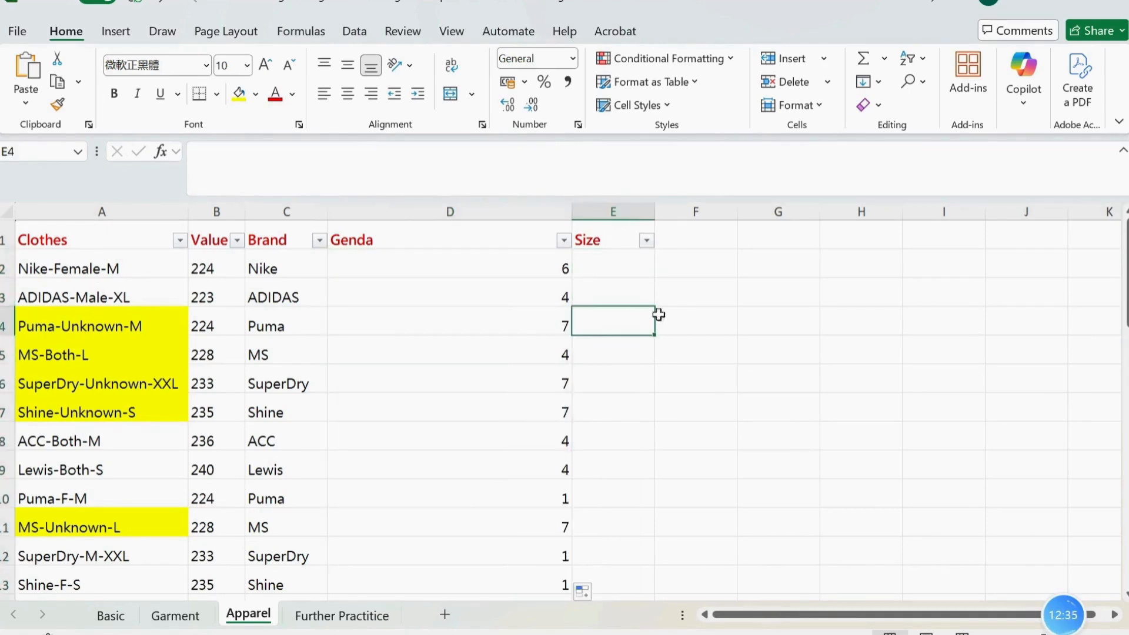
Insert a MID function around the length expression in D2, with A2 as its text argument
{"action": "left_click", "coordinate": [527, 272]}
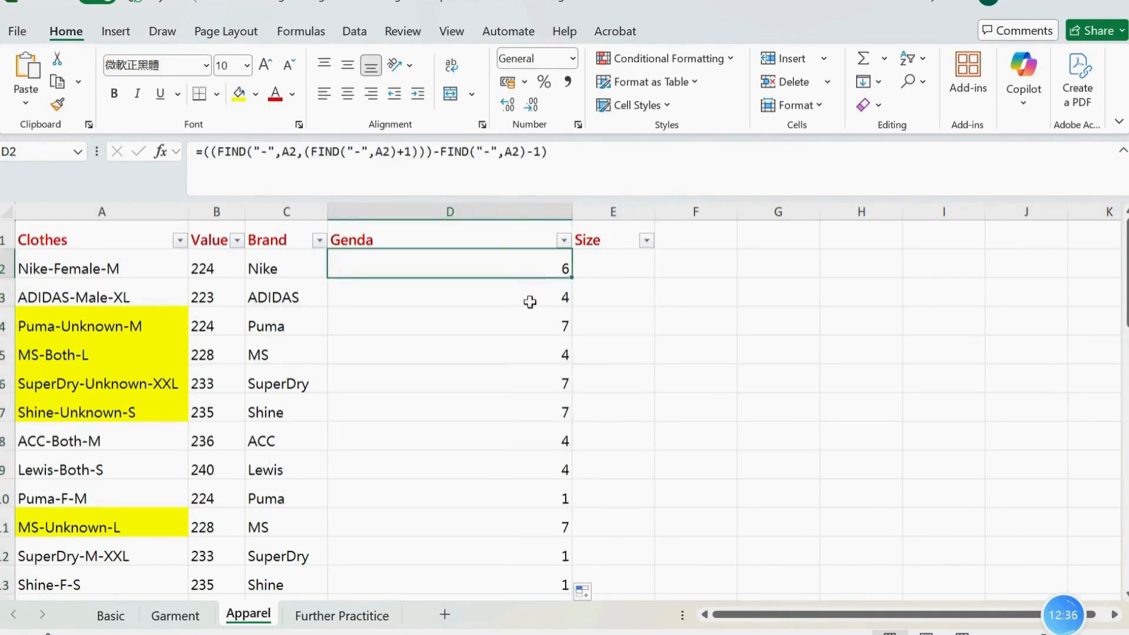
{"action": "left_click", "coordinate": [202, 159]}
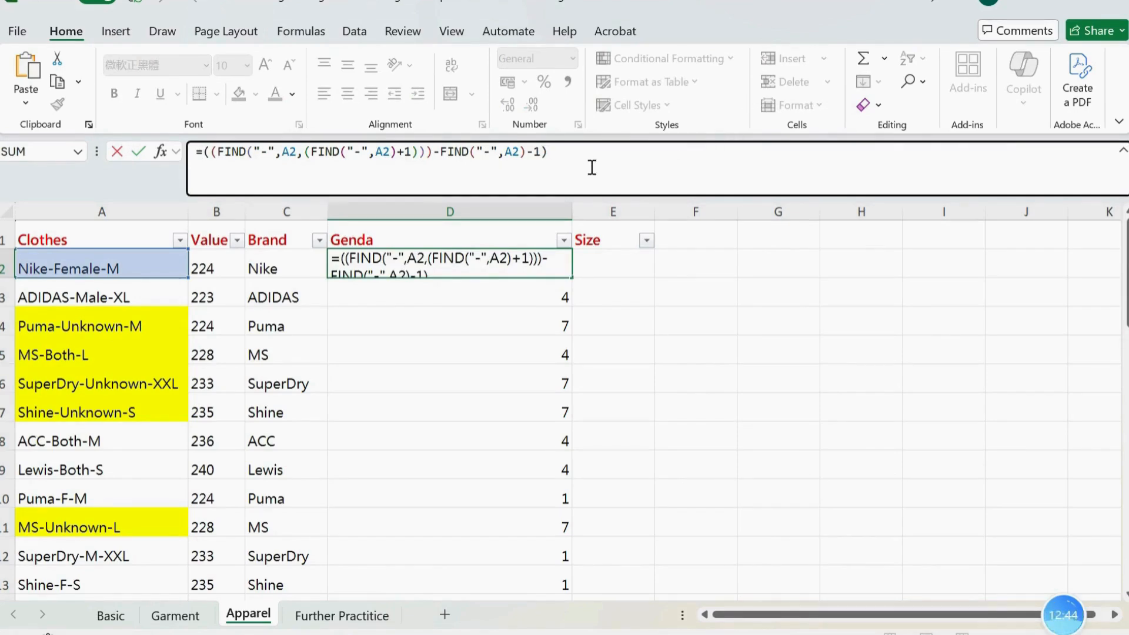
{"action": "type", "text": "mid"}
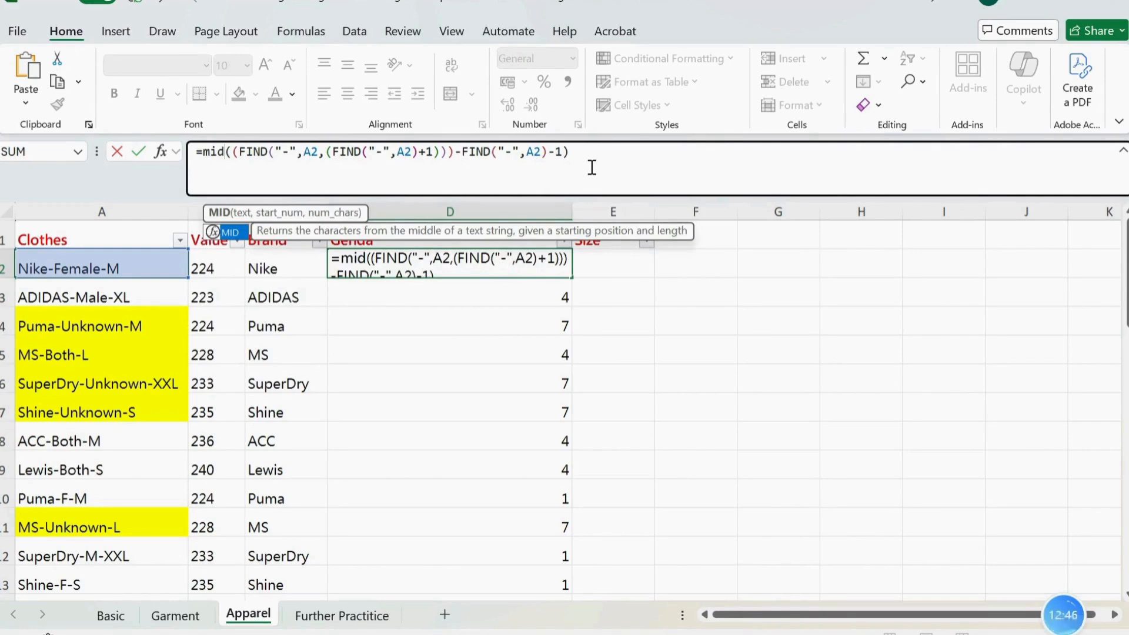
{"action": "key", "text": "Tab"}
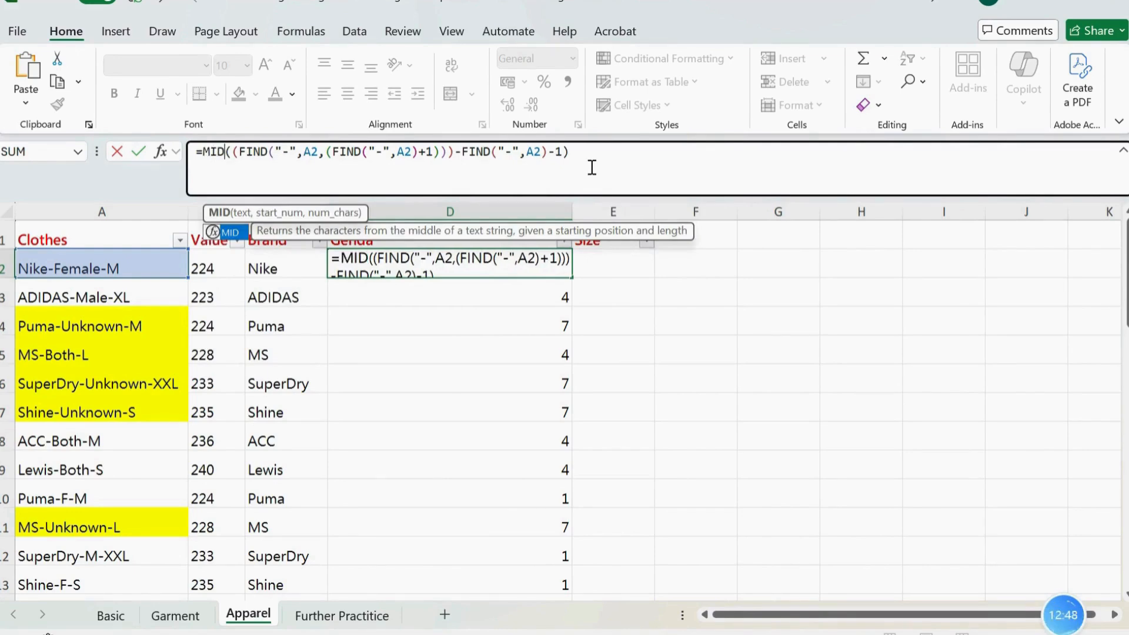
{"action": "type", "text": "("}
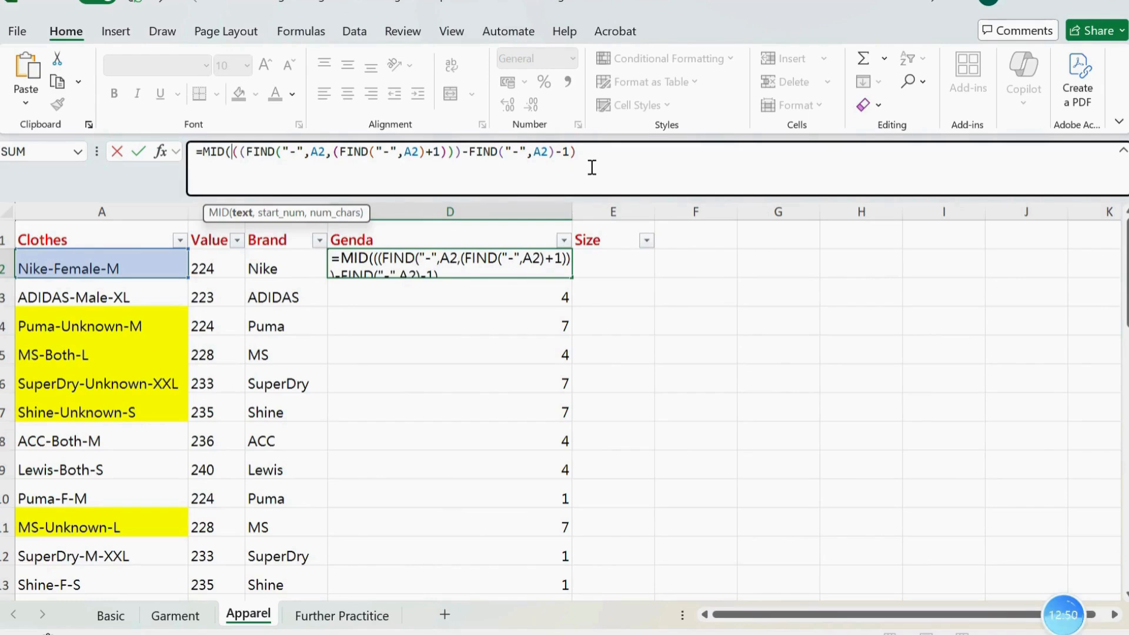
{"action": "type", "text": "a2"}
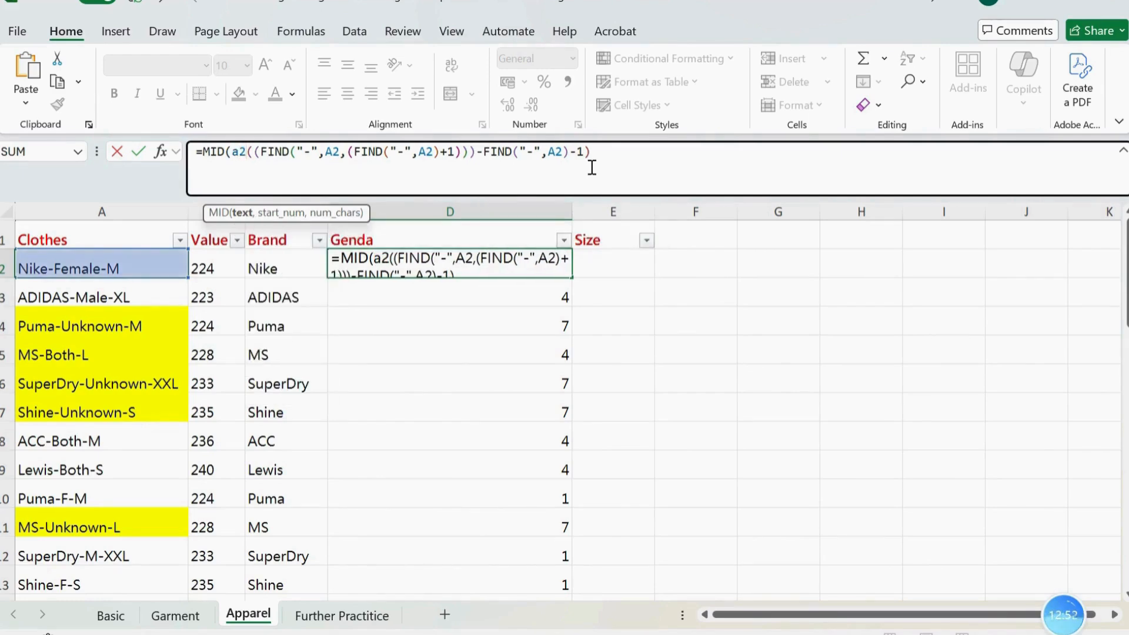
{"action": "type", "text": ","}
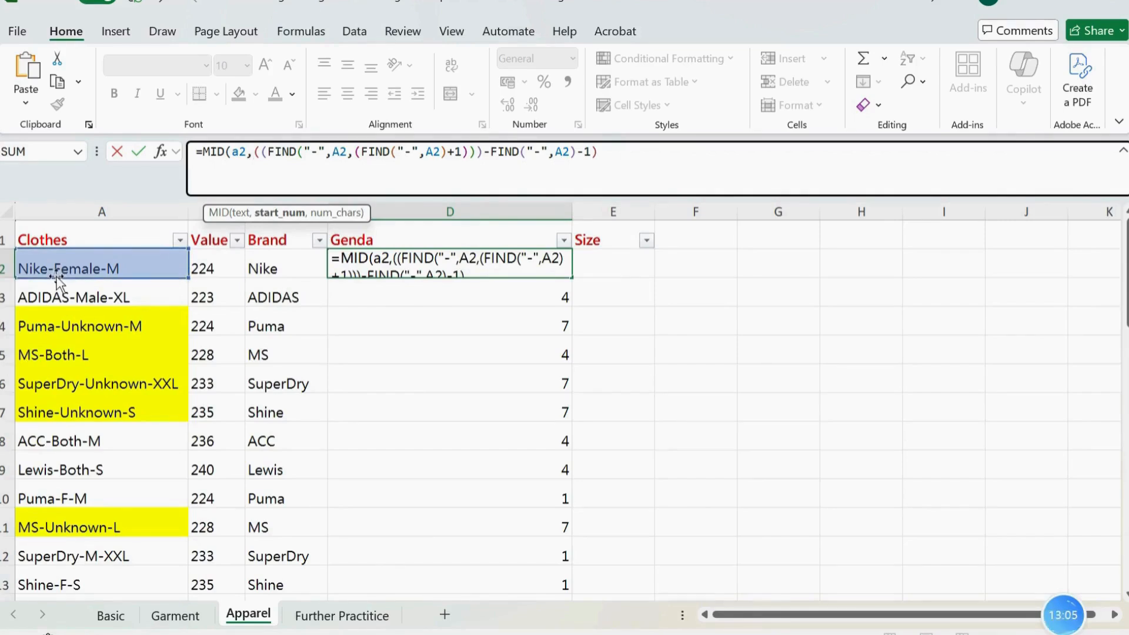
Begin MID's start position argument in the D2 formula with a FIND function
{"action": "type", "text": "find"}
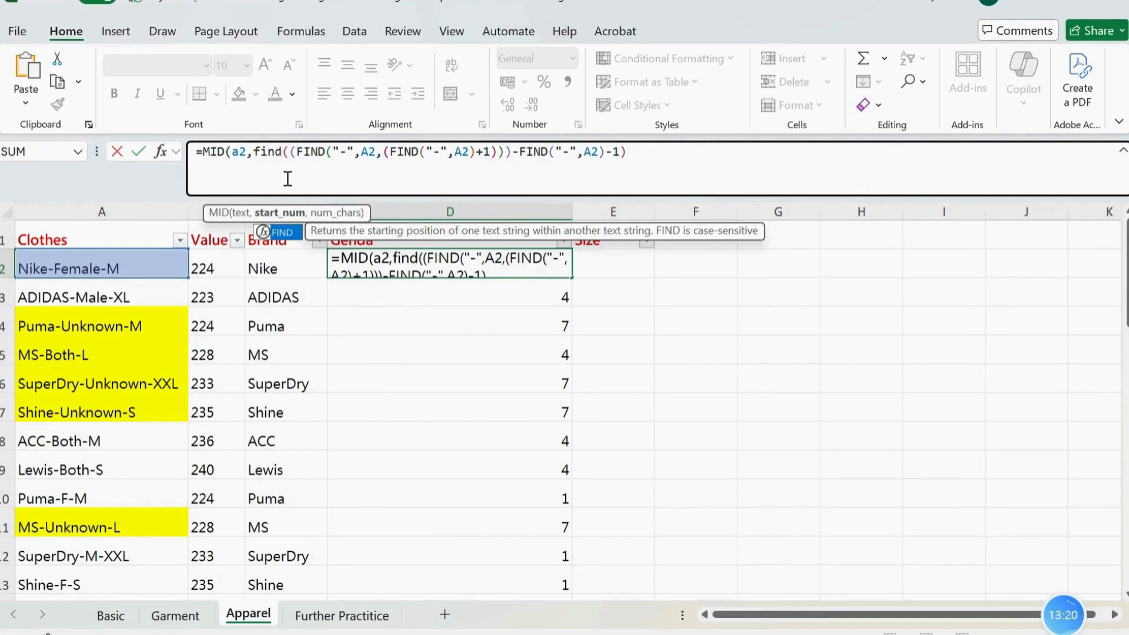
{"action": "key", "text": "Tab"}
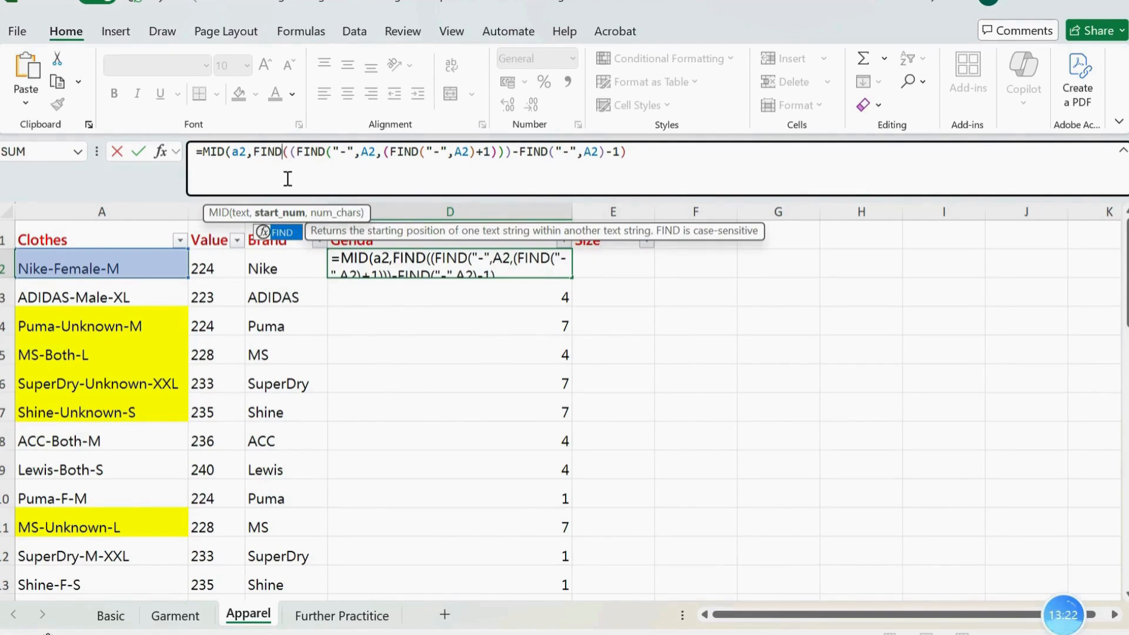
{"action": "type", "text": "("}
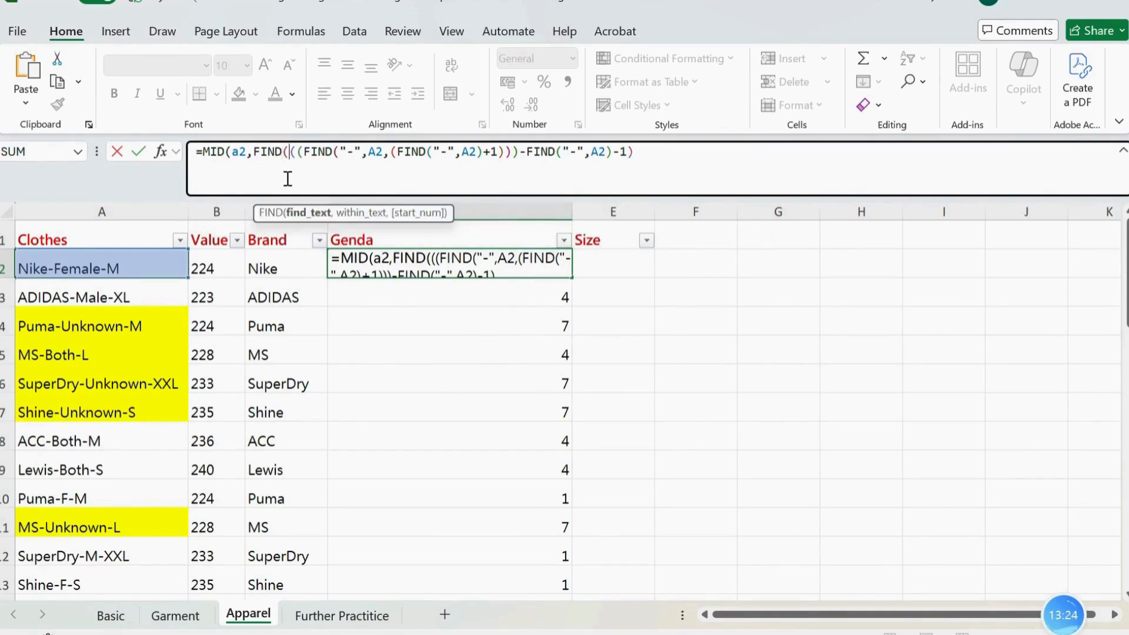
{"action": "type", "text": "a2"}
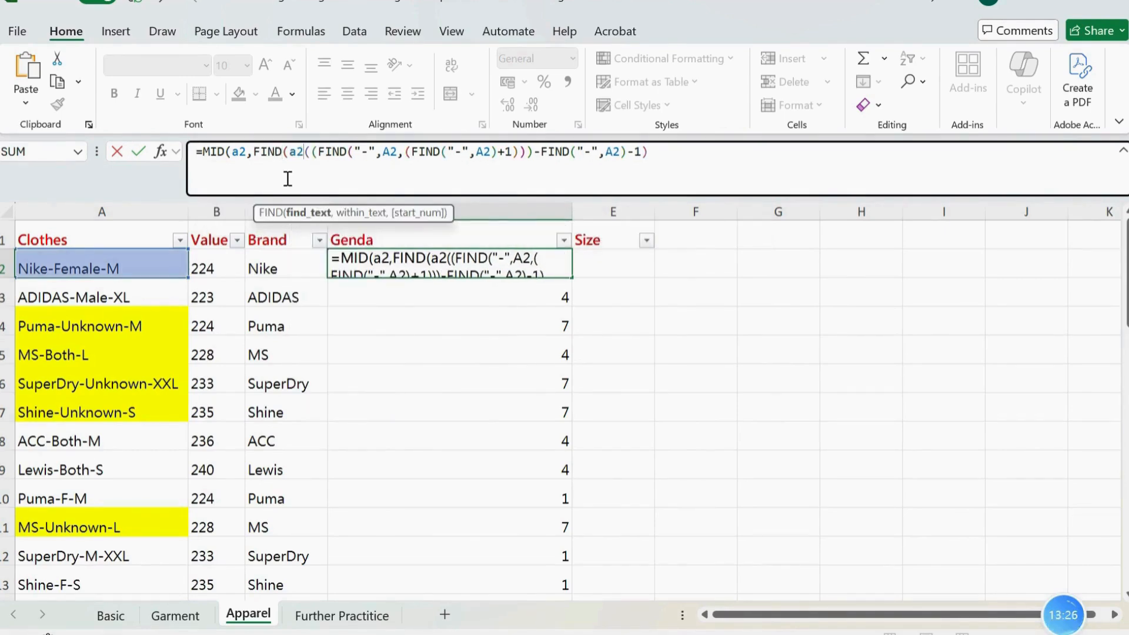
{"action": "type", "text": ","}
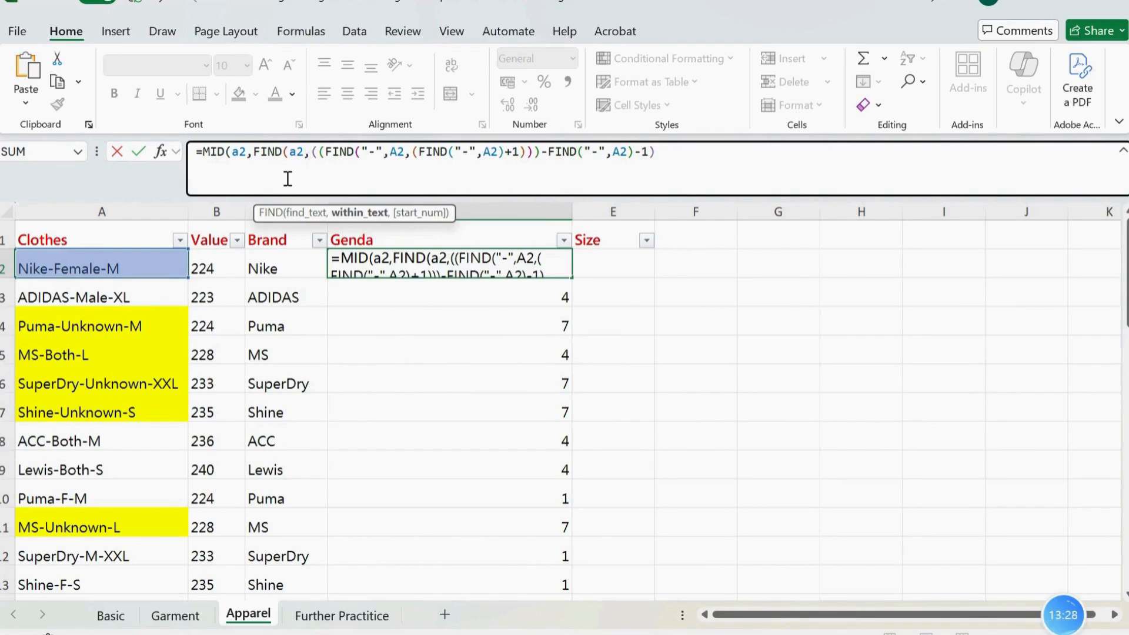
{"action": "key", "text": "BackSpace"}
{"action": "key", "text": "BackSpace"}
{"action": "key", "text": "BackSpace"}
Complete the MID start position as FIND("-",A2)+1, separated by a comma from the length expression that serves as the character count
{"action": "type", "text": "\""}
{"action": "type", "text": "-"}
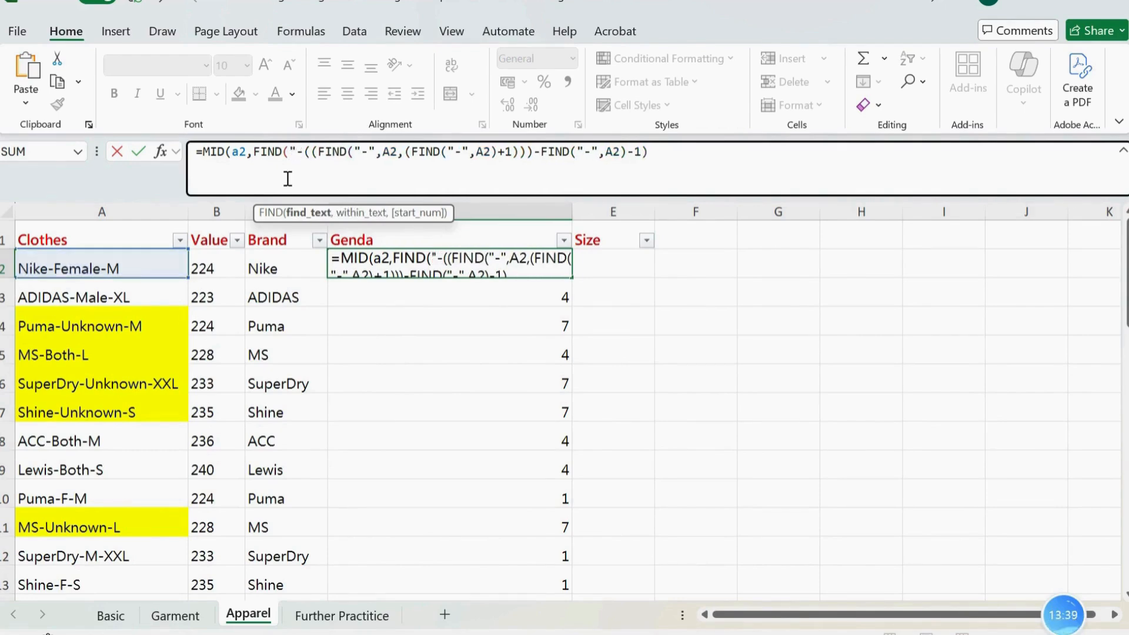
{"action": "type", "text": "\",a2"}
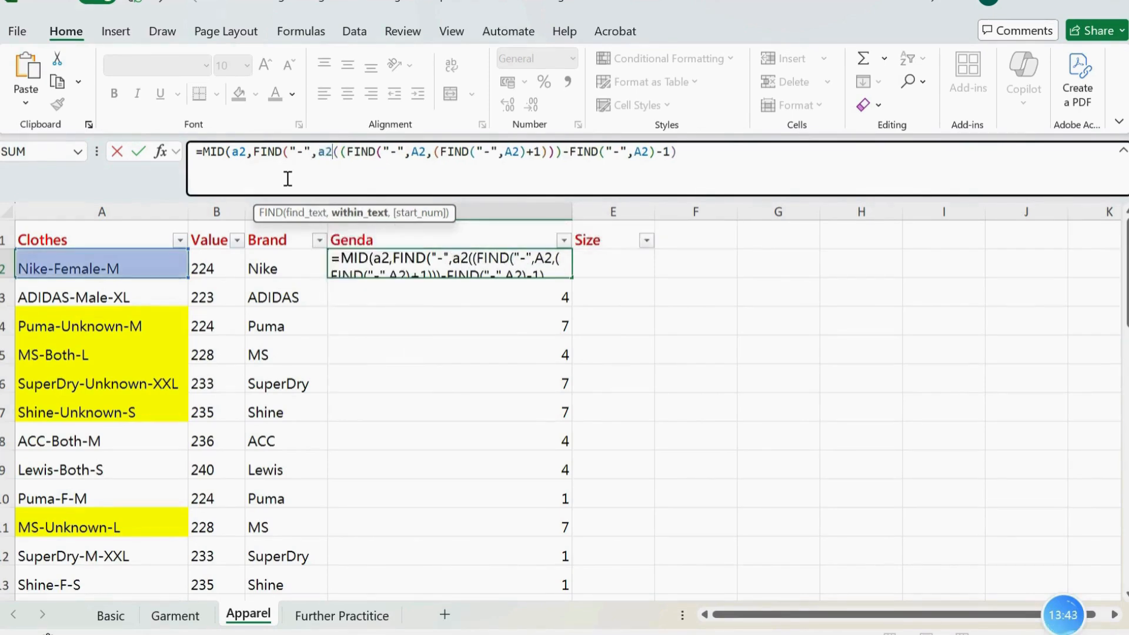
{"action": "type", "text": ")"}
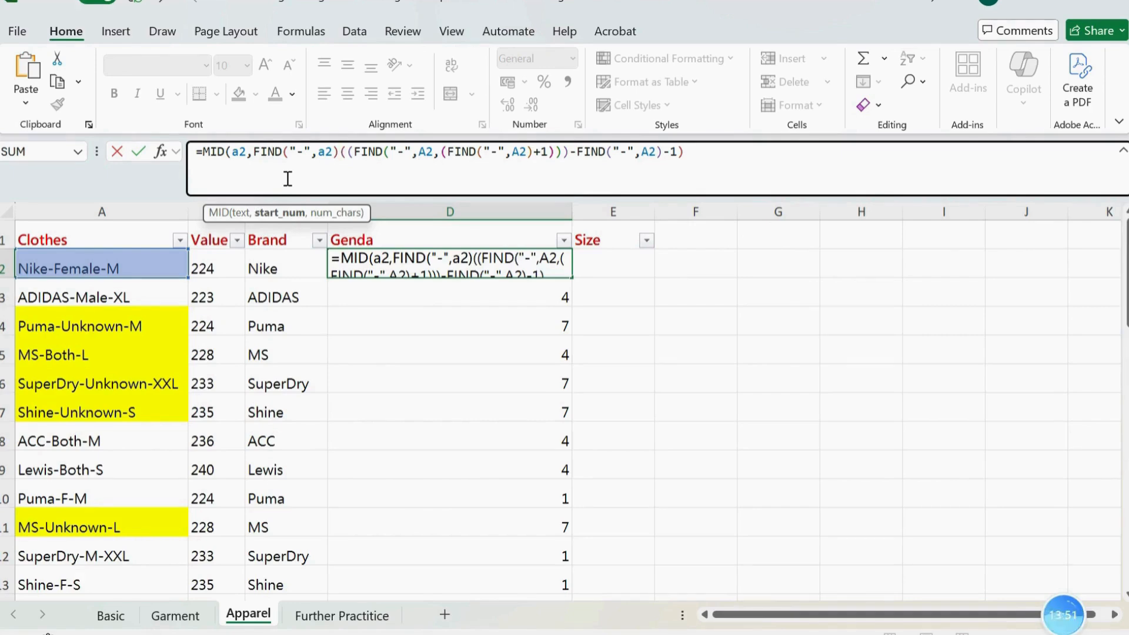
{"action": "type", "text": "+"}
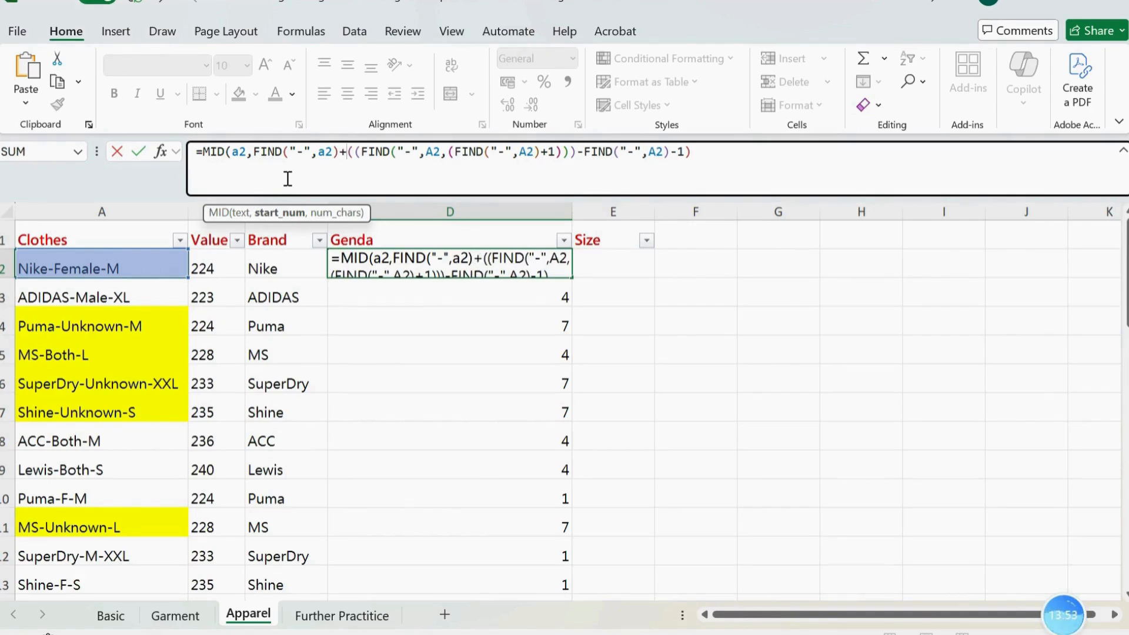
{"action": "type", "text": "1"}
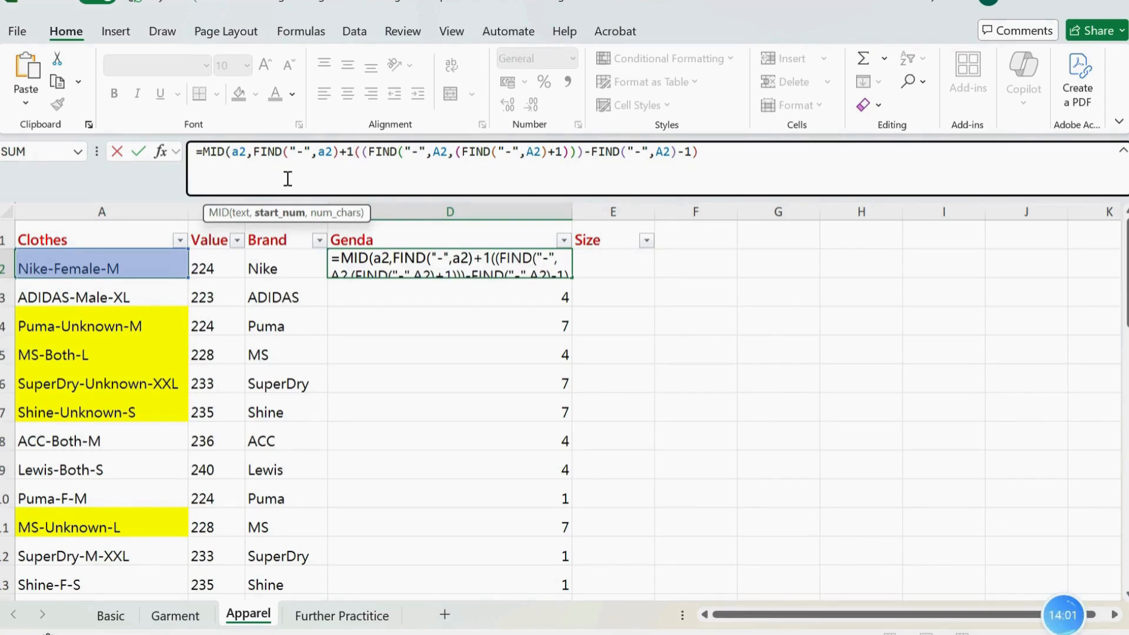
{"action": "type", "text": ","}
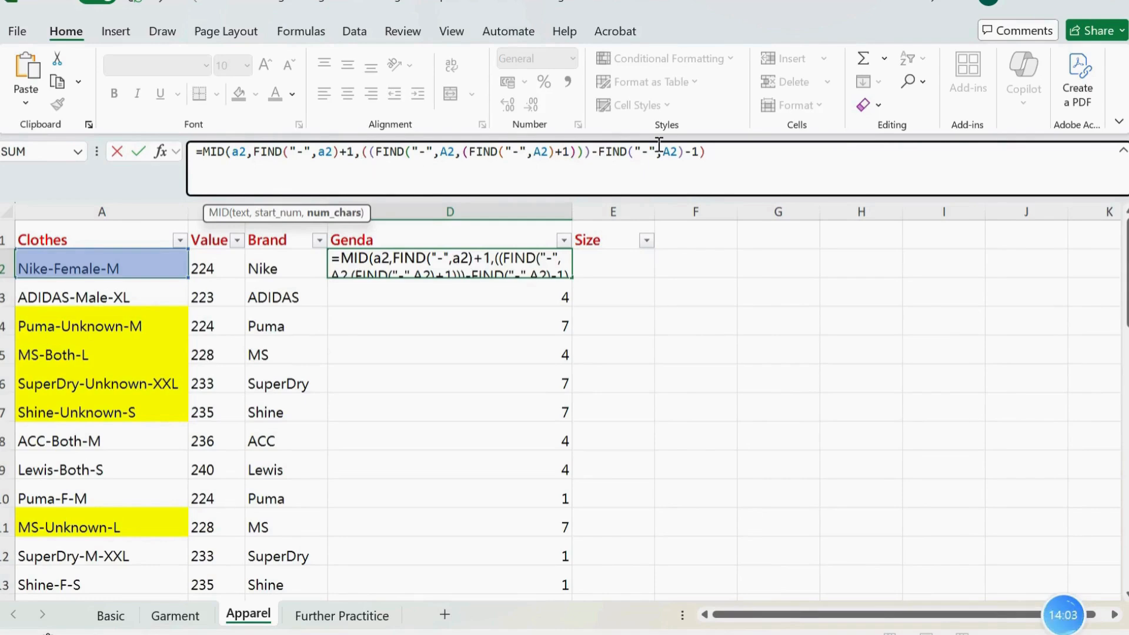
Close and commit the MID formula in D2, and fill it down the Genda column
{"action": "left_click", "coordinate": [743, 150]}
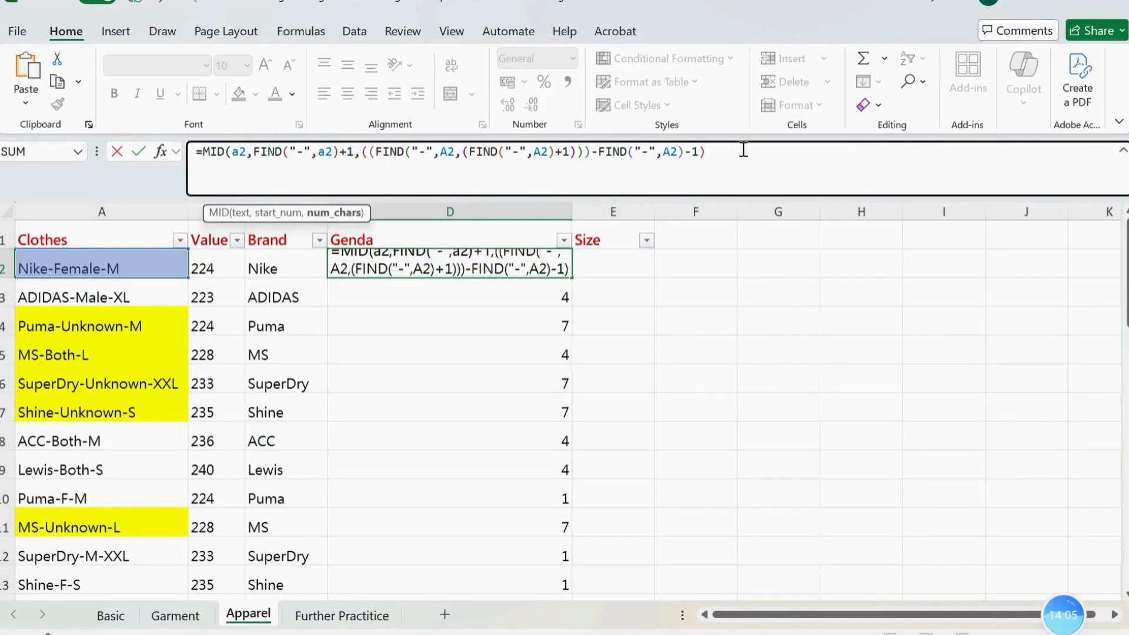
{"action": "type", "text": ")"}
{"action": "key", "text": "Return"}
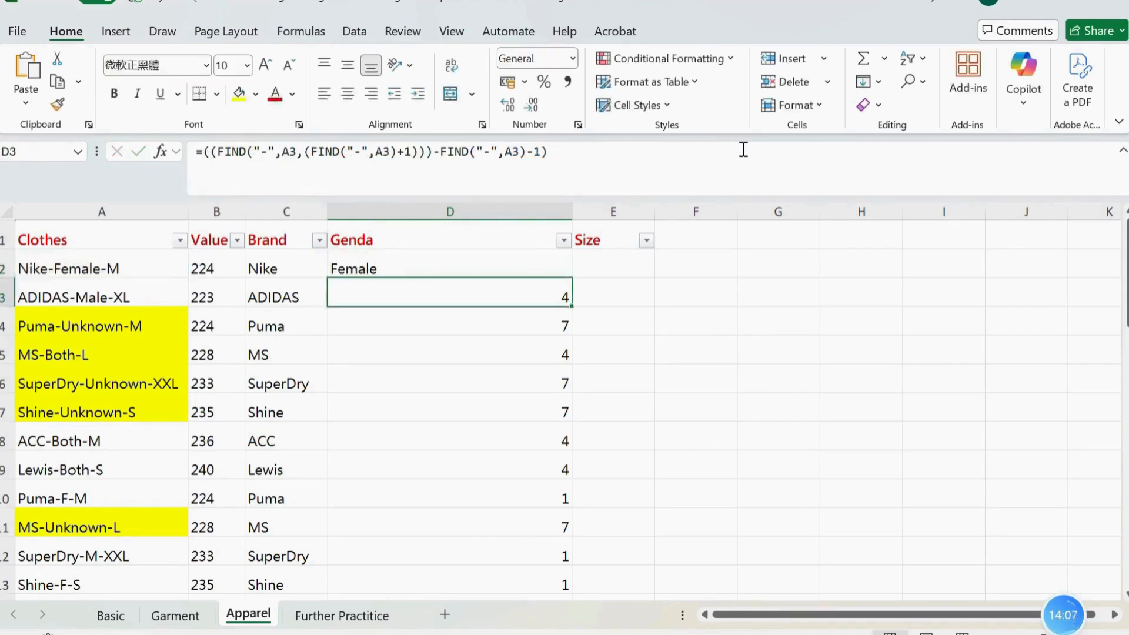
{"action": "left_click", "coordinate": [520, 261]}
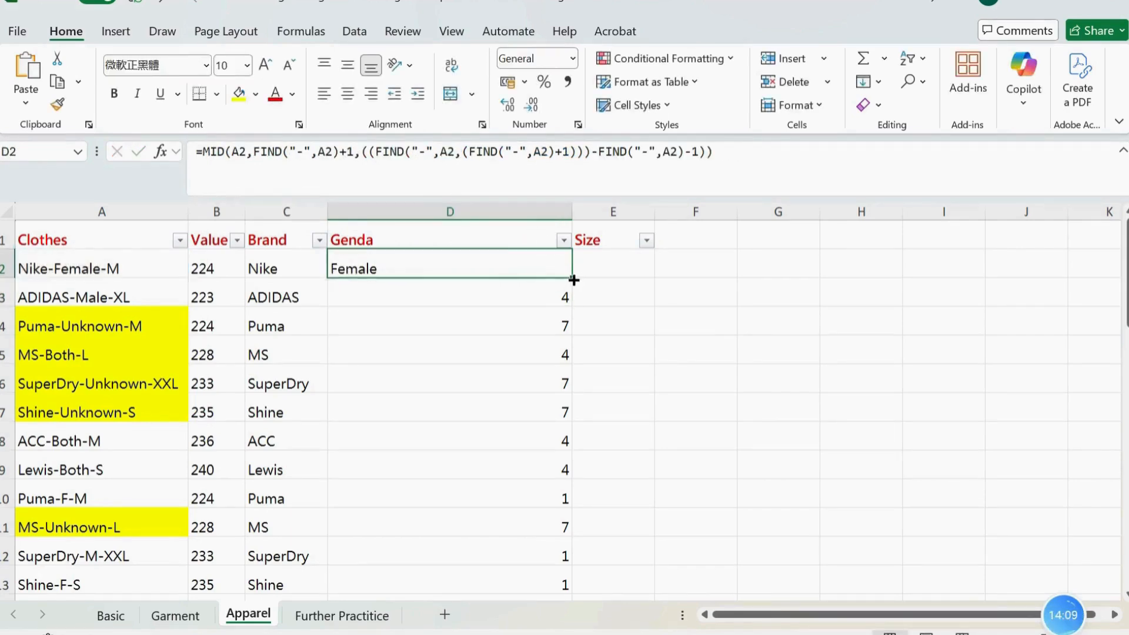
{"action": "double_click", "coordinate": [576, 279]}
Examine the FIND start position and +1 parts of the MID formula in D5, leaving the formula unchanged
{"action": "left_click", "coordinate": [496, 340]}
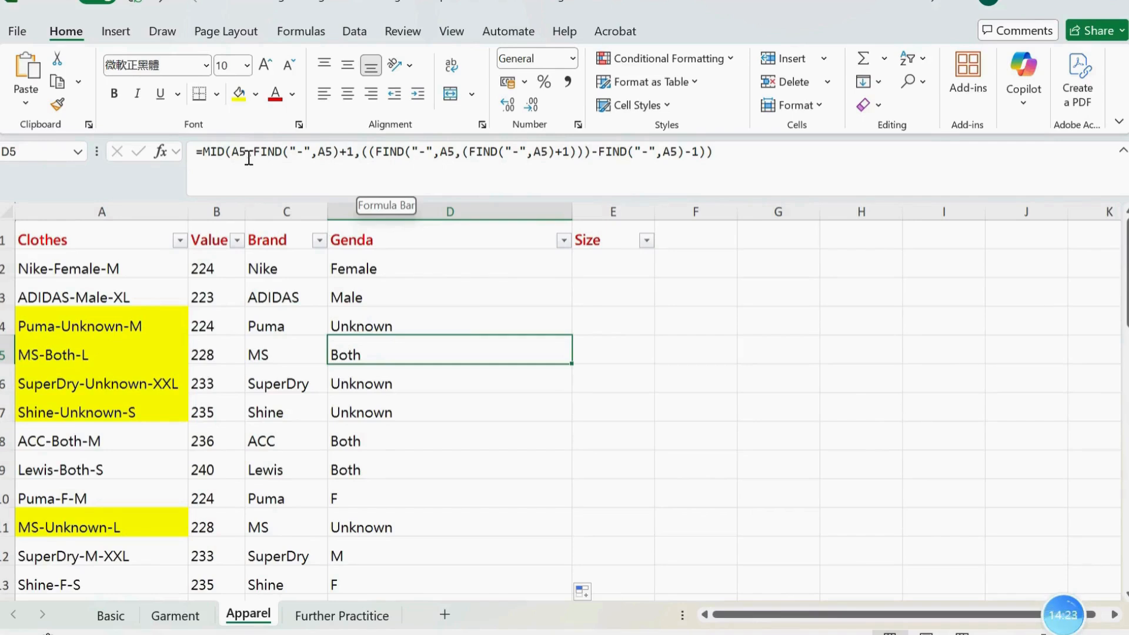
{"action": "left_click_drag", "start_coordinate": [253, 152], "coordinate": [339, 158]}
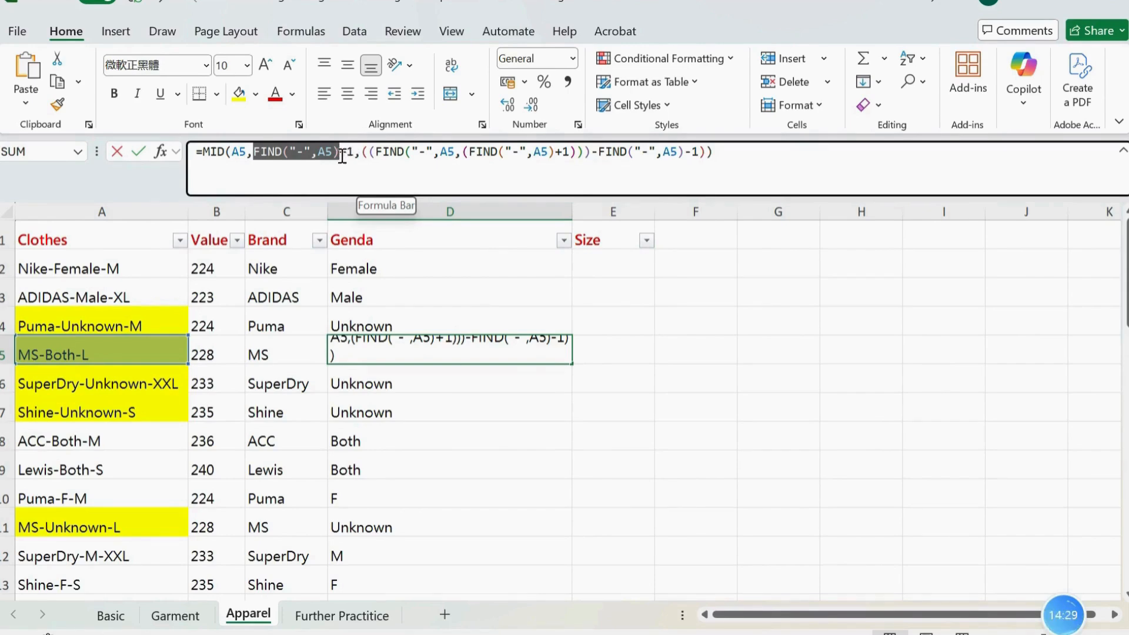
{"action": "left_click_drag", "start_coordinate": [342, 156], "coordinate": [357, 155]}
{"action": "left_click", "coordinate": [368, 170]}
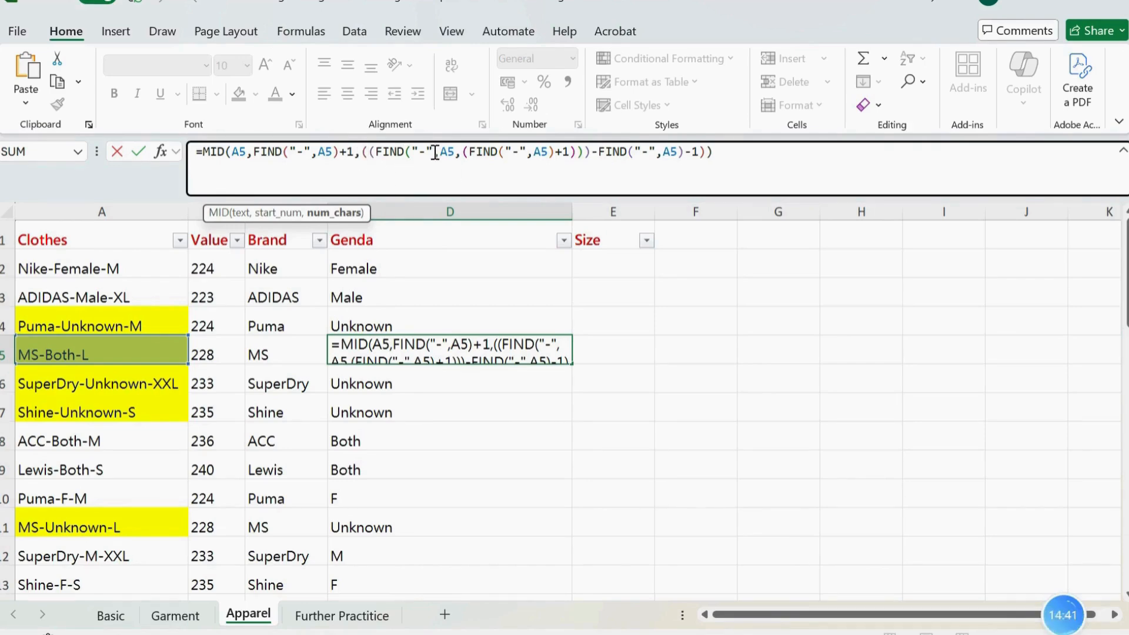
{"action": "left_click", "coordinate": [74, 269]}
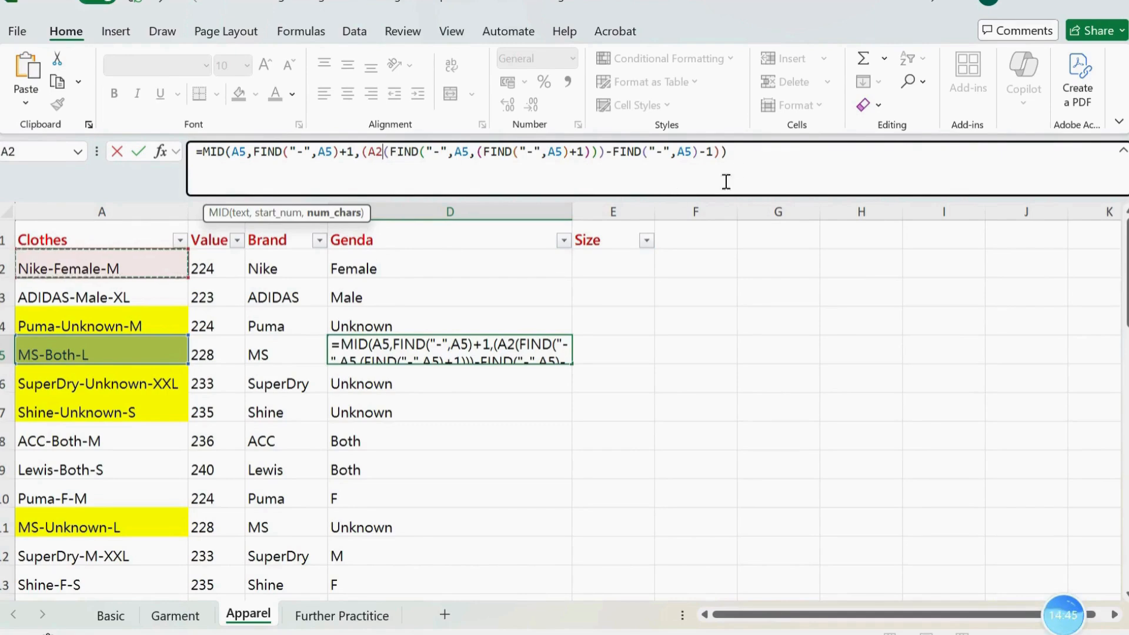
{"action": "key", "text": "Escape"}
Revisit the Garment sheet, return to E2 on the Apparel sheet and narrow the Genda column
{"action": "left_click", "coordinate": [624, 262]}
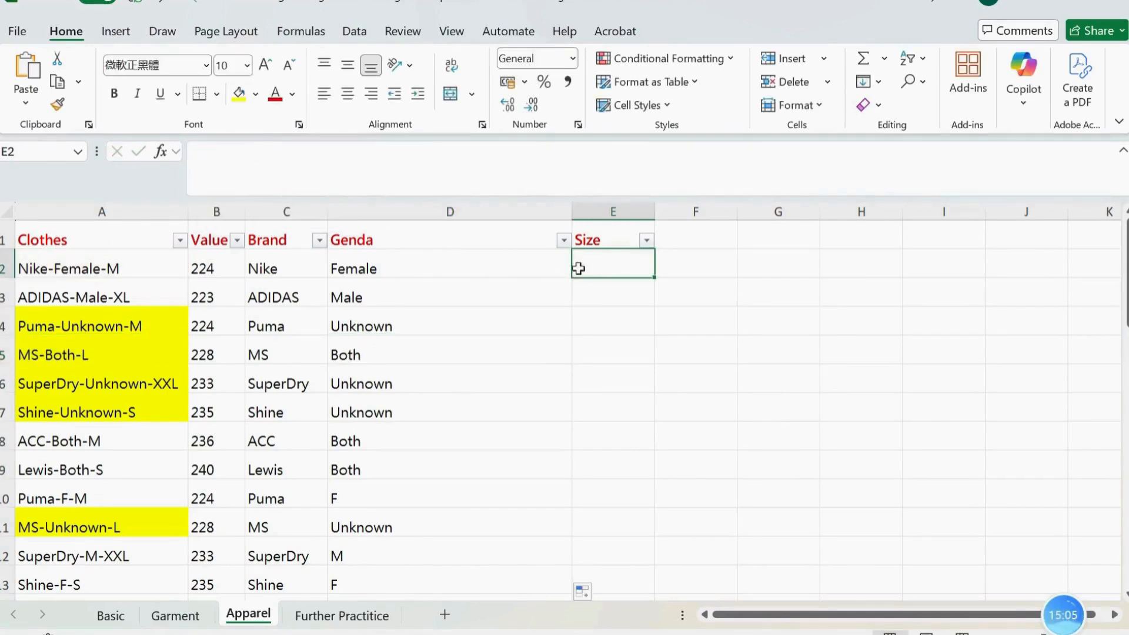
{"action": "left_click", "coordinate": [168, 614]}
{"action": "left_click", "coordinate": [246, 615]}
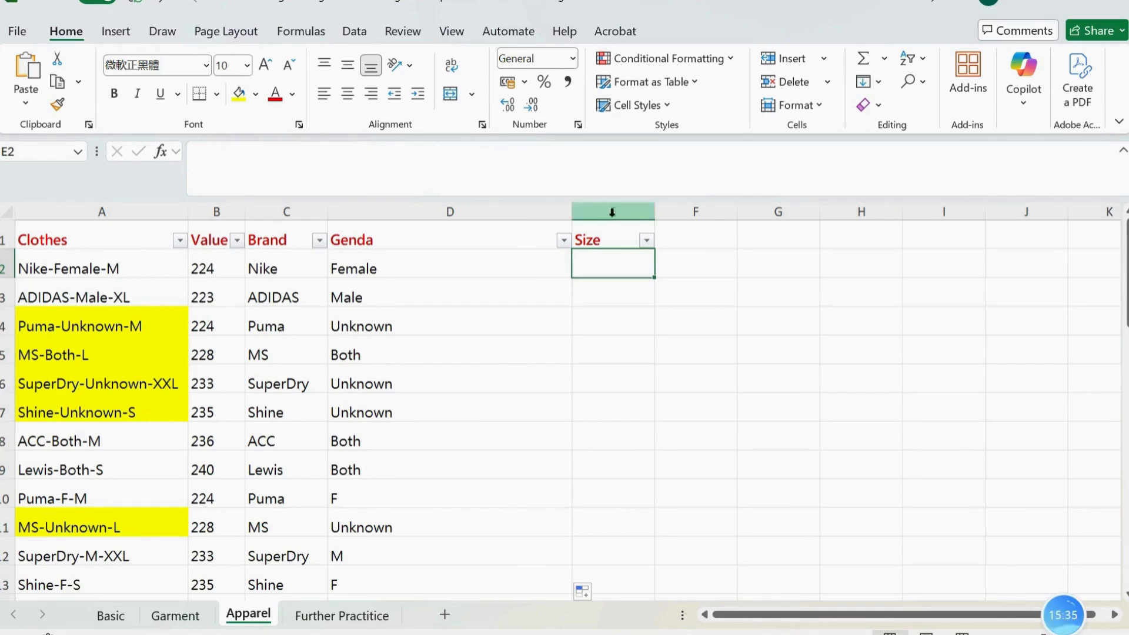
{"action": "left_click_drag", "start_coordinate": [572, 212], "coordinate": [496, 212]}
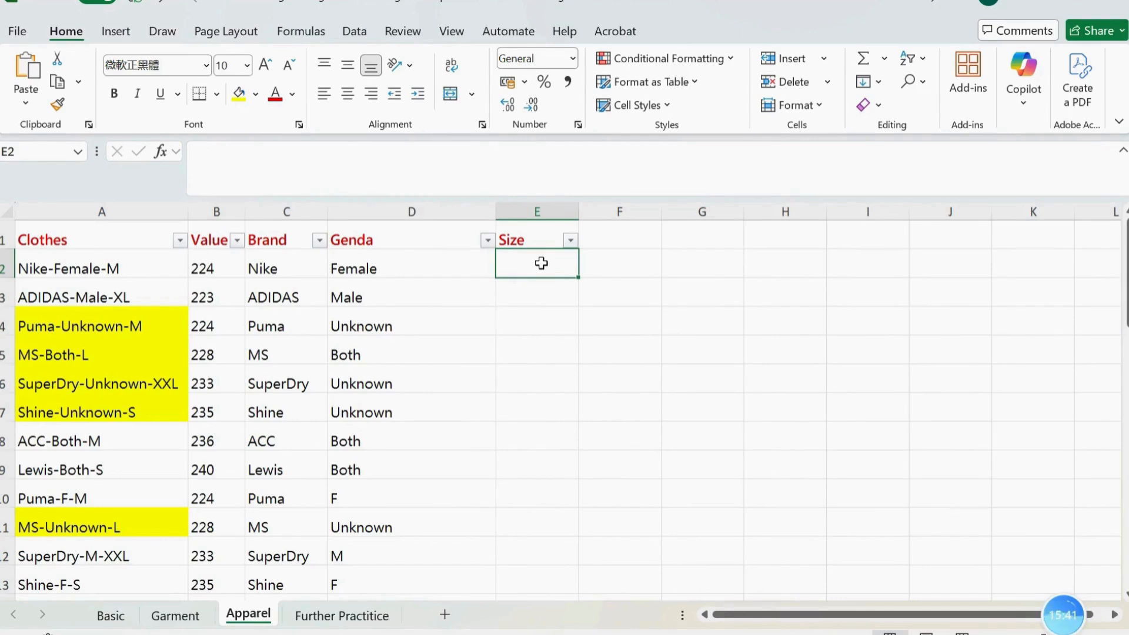
Enter =(FIND("-",A2,(FIND("-",A2)+1))) in E2 by copying the second-hyphen position expression from the Word document
{"action": "type", "text": "="}
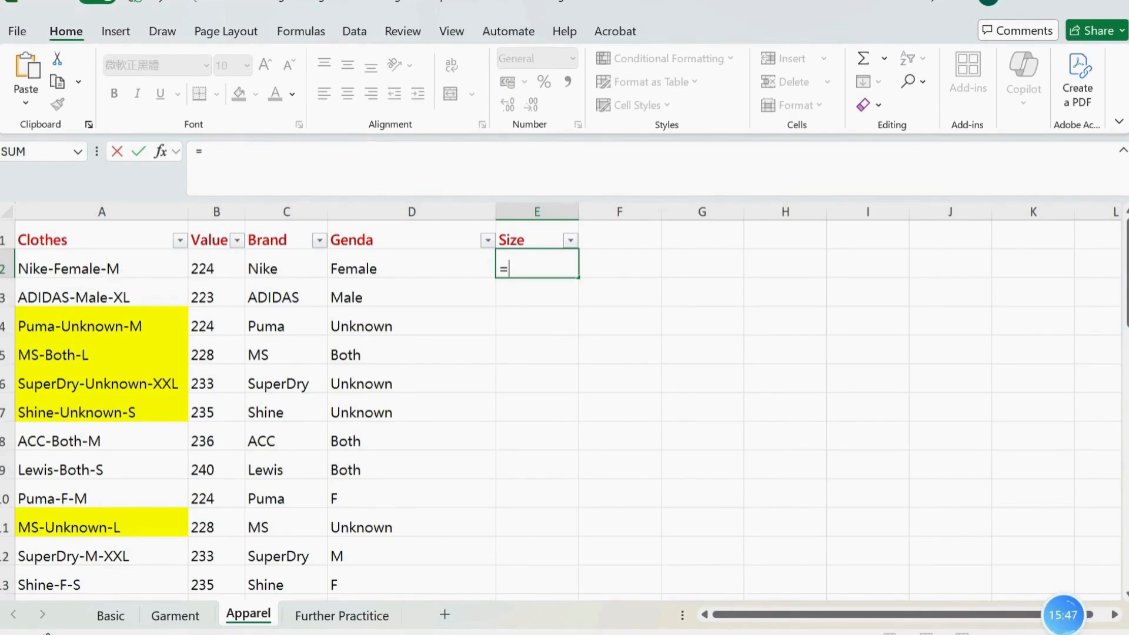
{"action": "key", "text": "alt+Tab"}
{"action": "left_click_drag", "start_coordinate": [446, 348], "coordinate": [156, 343]}
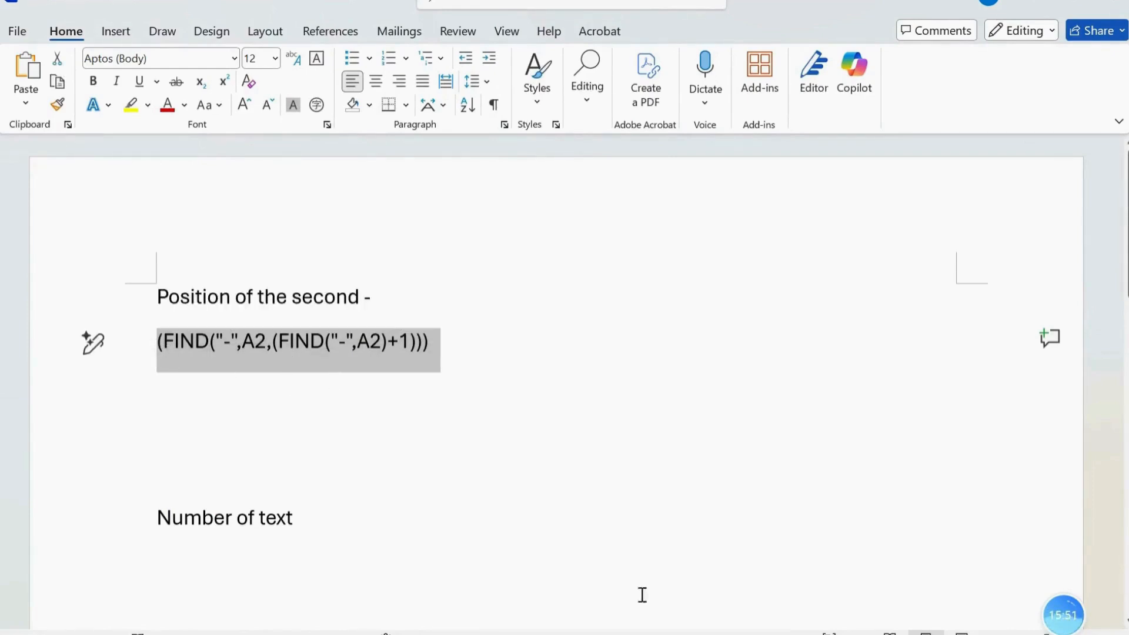
{"action": "key", "text": "ctrl+c"}
{"action": "key", "text": "alt+Tab"}
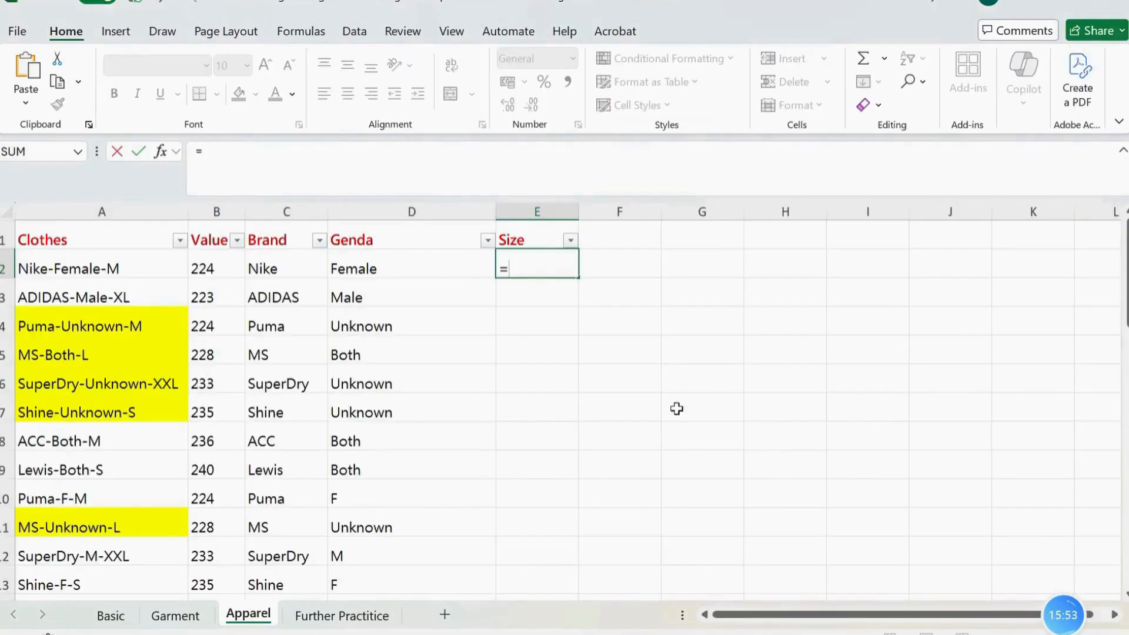
{"action": "key", "text": "ctrl+v"}
{"action": "key", "text": "Return"}
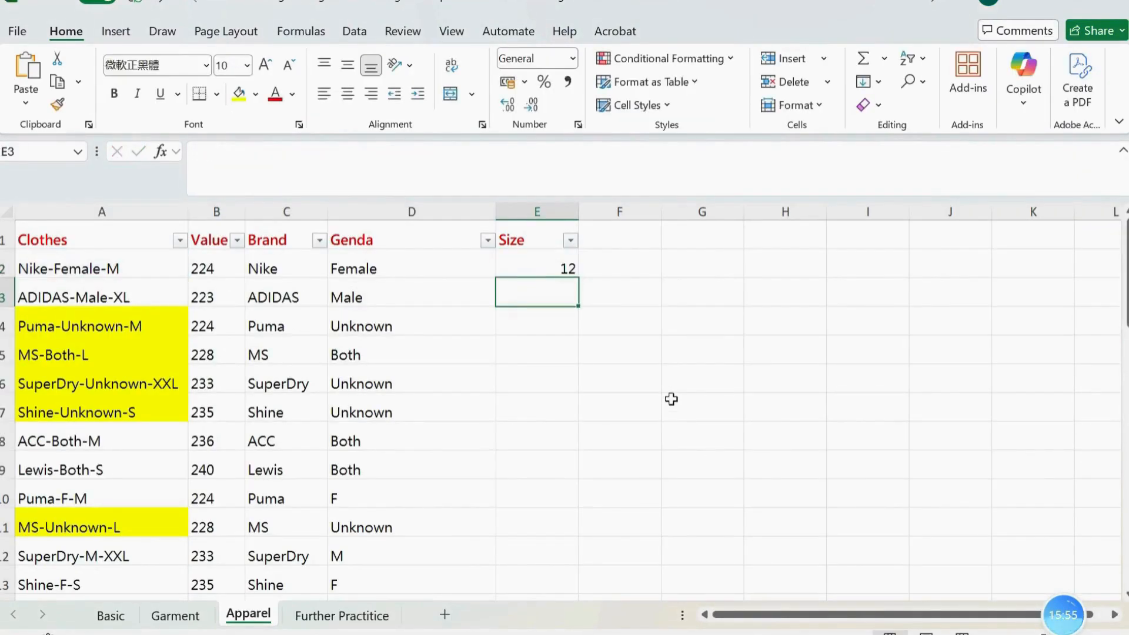
{"action": "left_click", "coordinate": [537, 267]}
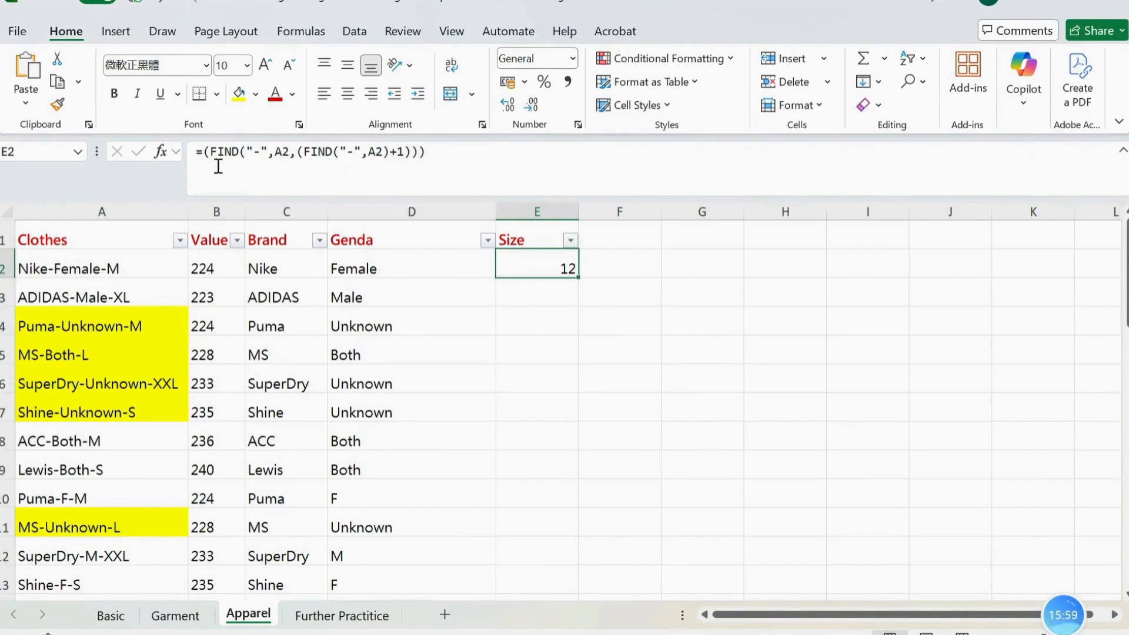
Change the E2 formula to =LEN(A2)-(FIND("-",A2,(FIND("-",A2)+1))) to count the characters after the second hyphen
{"action": "left_click", "coordinate": [202, 154]}
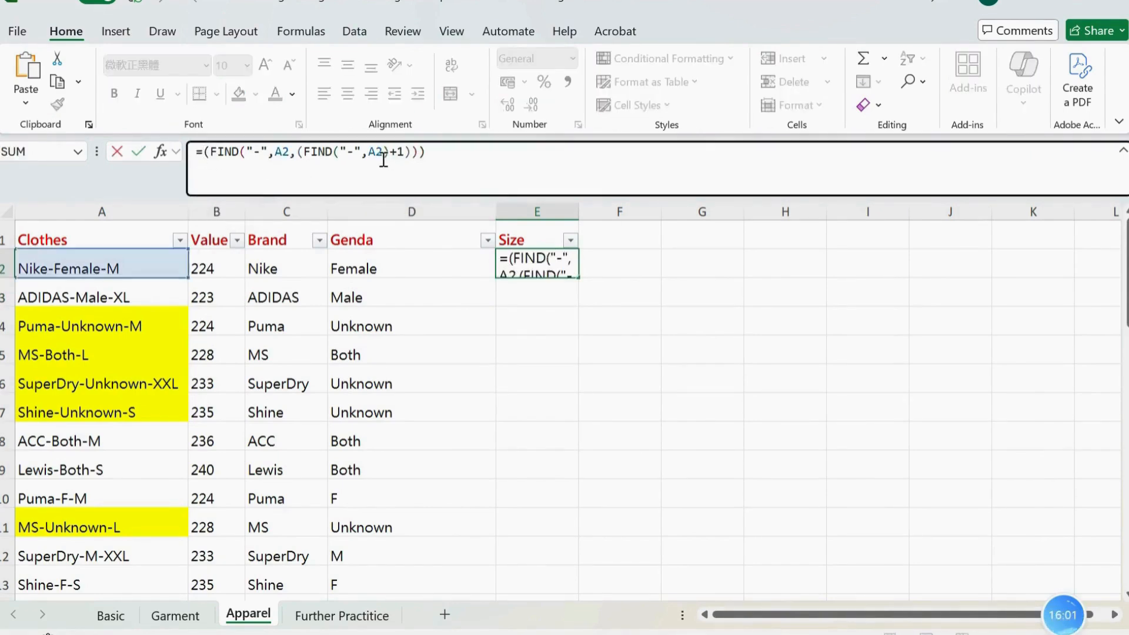
{"action": "type", "text": "len"}
{"action": "key", "text": "Tab"}
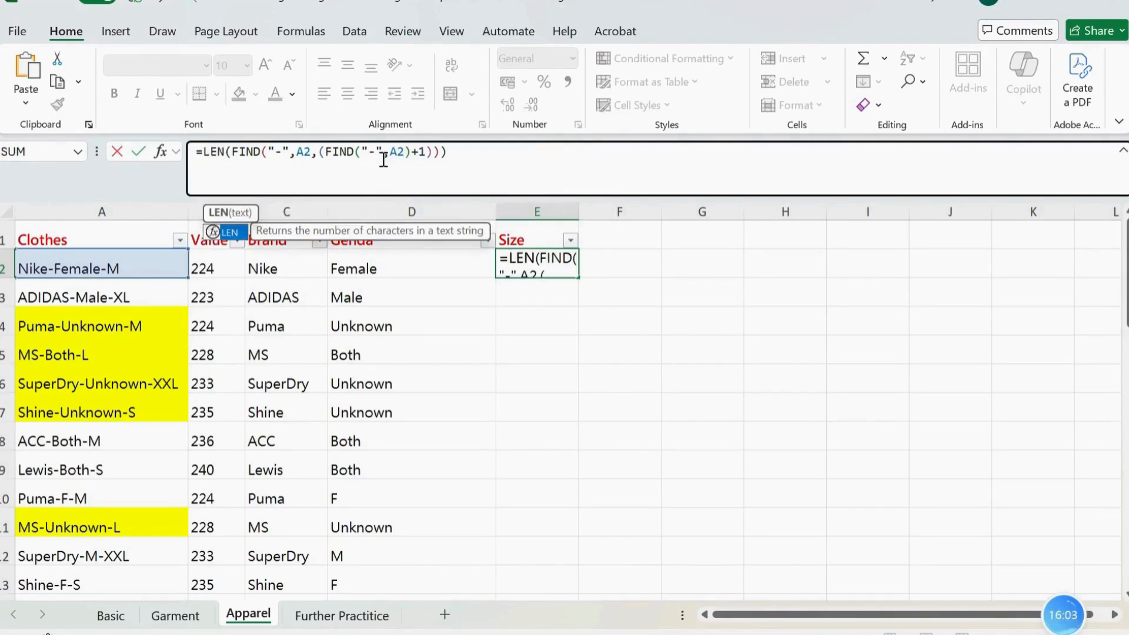
{"action": "type", "text": "(a2"}
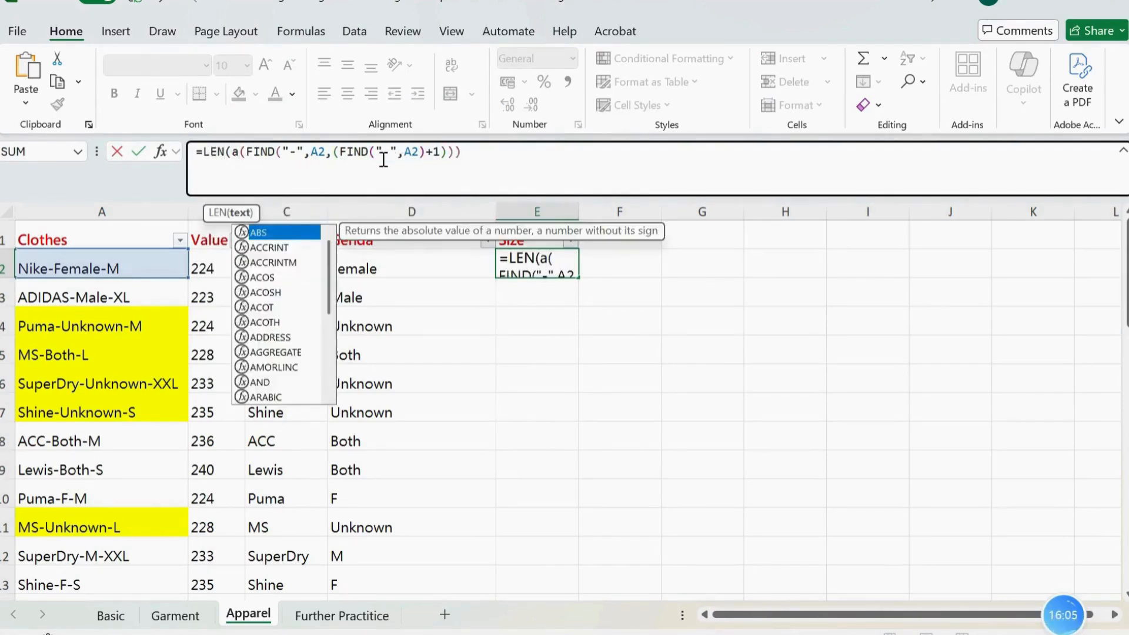
{"action": "type", "text": ")"}
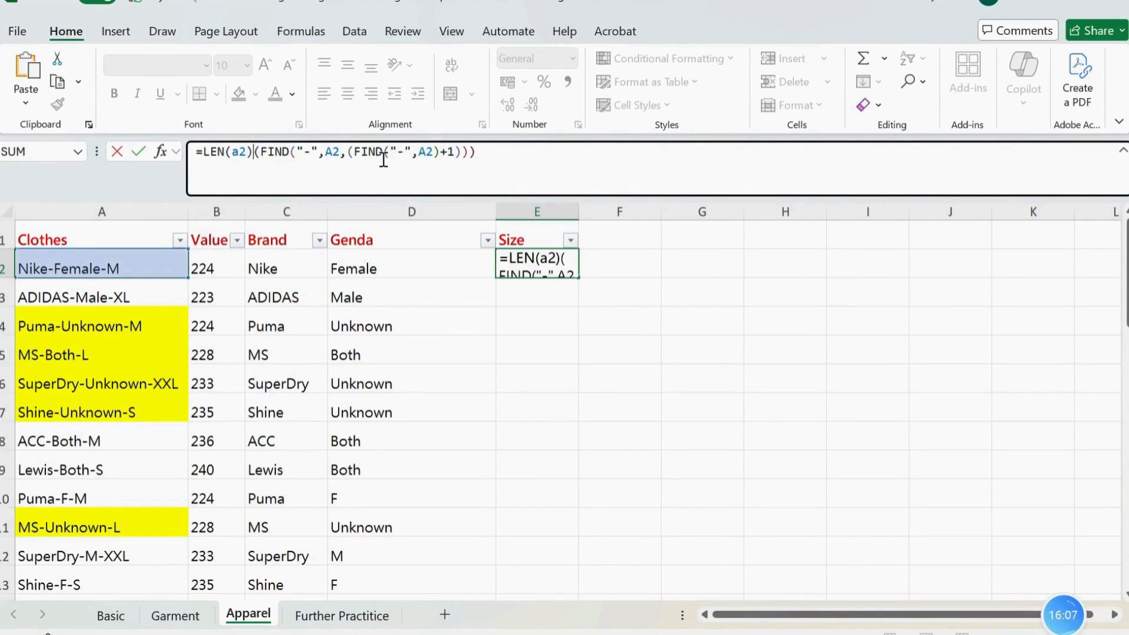
{"action": "type", "text": "-"}
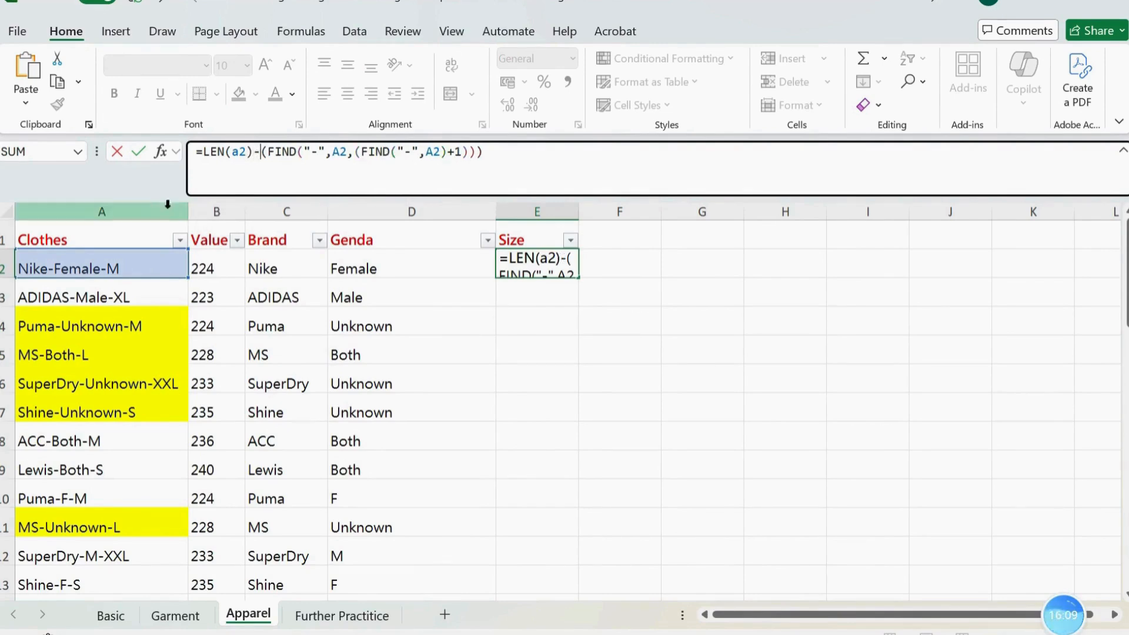
{"action": "left_click", "coordinate": [600, 152]}
{"action": "key", "text": "Return"}
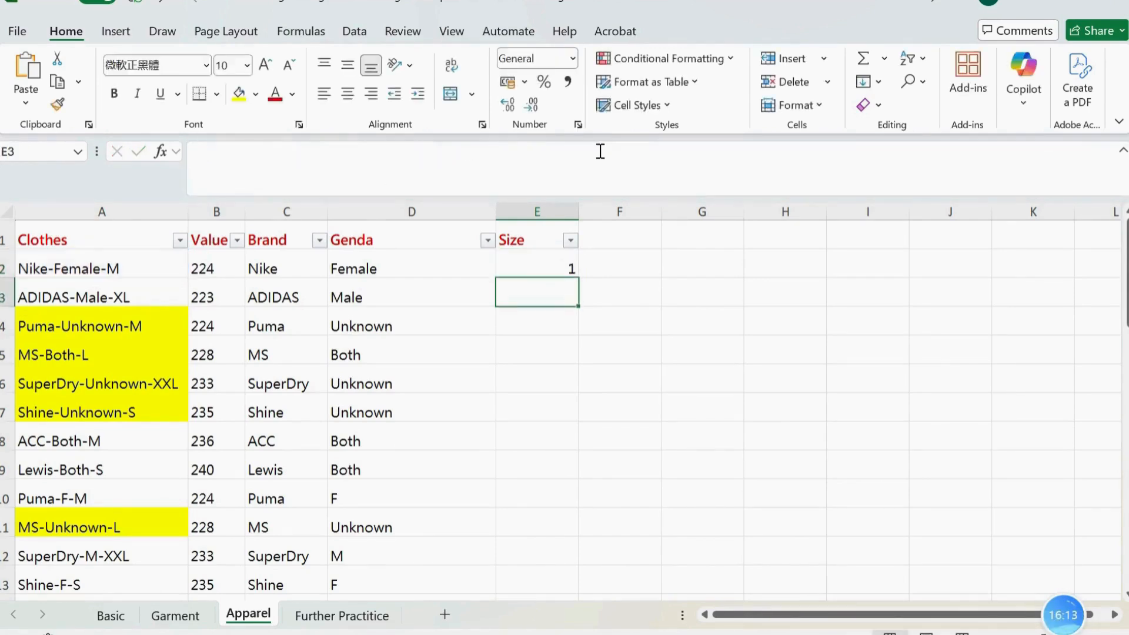
Fill the LEN formula from E2 down the Size column and check the counts against the size codes in column A
{"action": "left_click", "coordinate": [541, 271]}
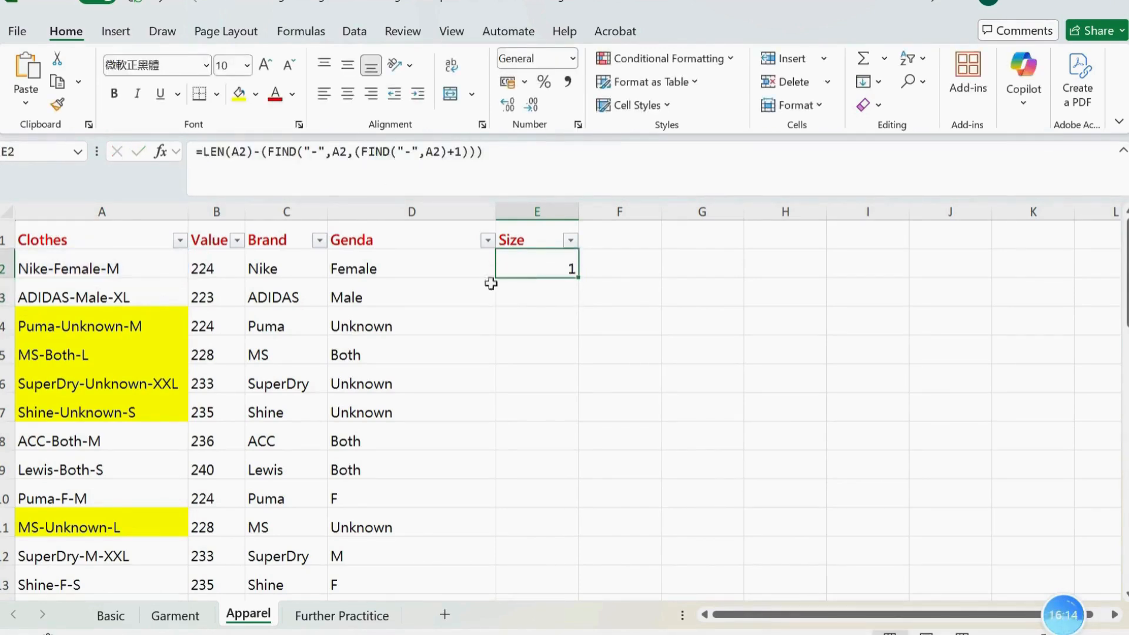
{"action": "double_click", "coordinate": [580, 281]}
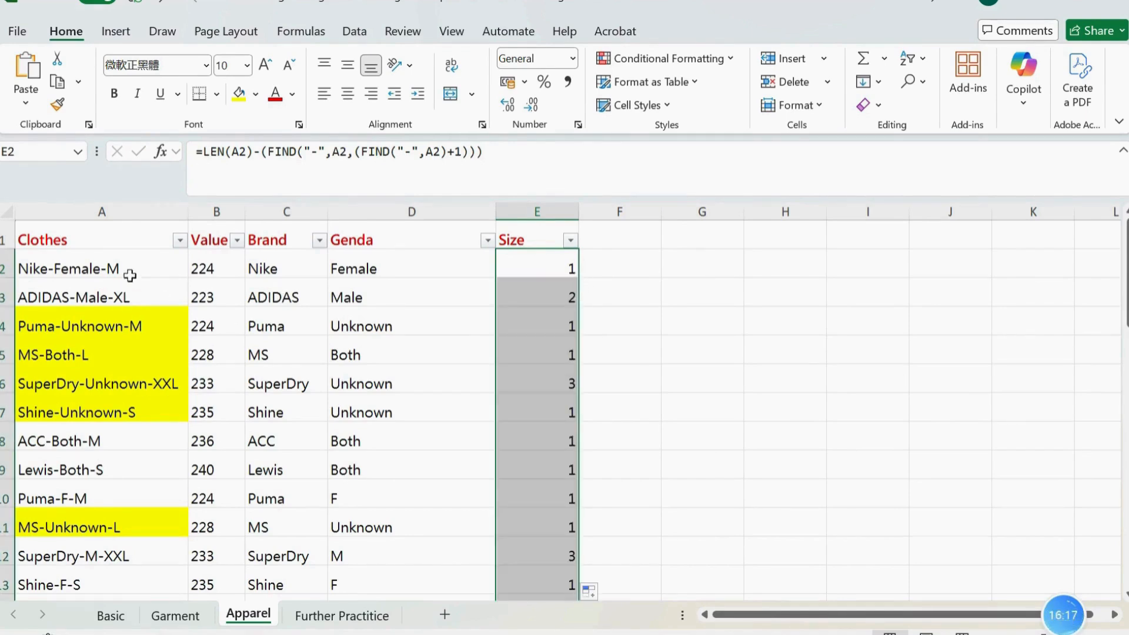
{"action": "left_click", "coordinate": [137, 298]}
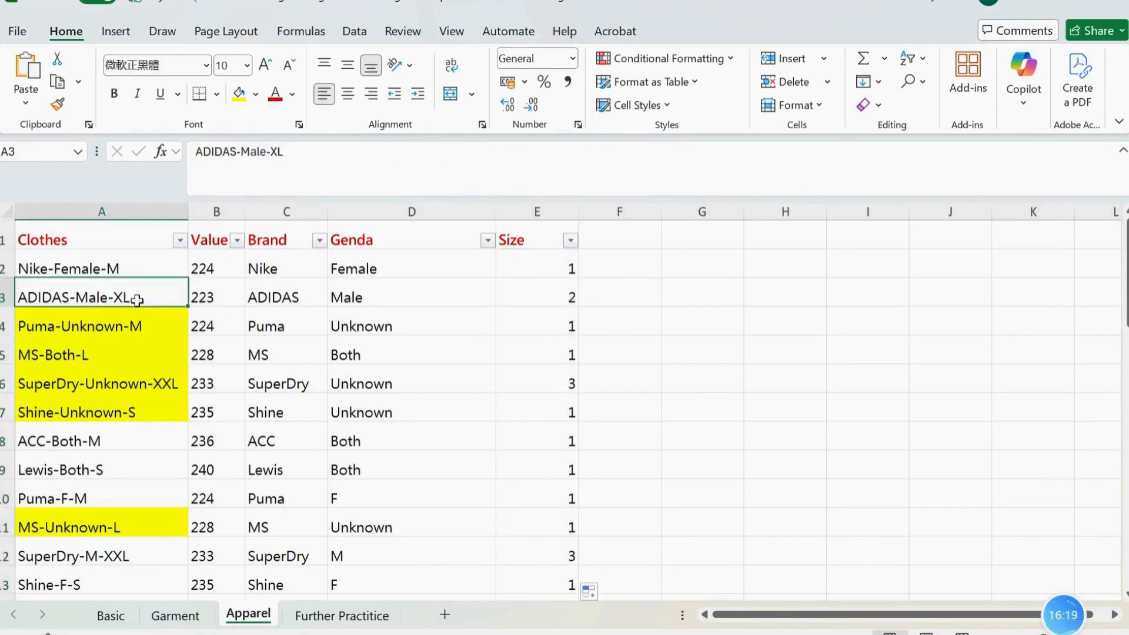
{"action": "left_click", "coordinate": [549, 389]}
{"action": "scroll", "coordinate": [270, 435], "scroll_direction": "down", "scroll_amount": 6}
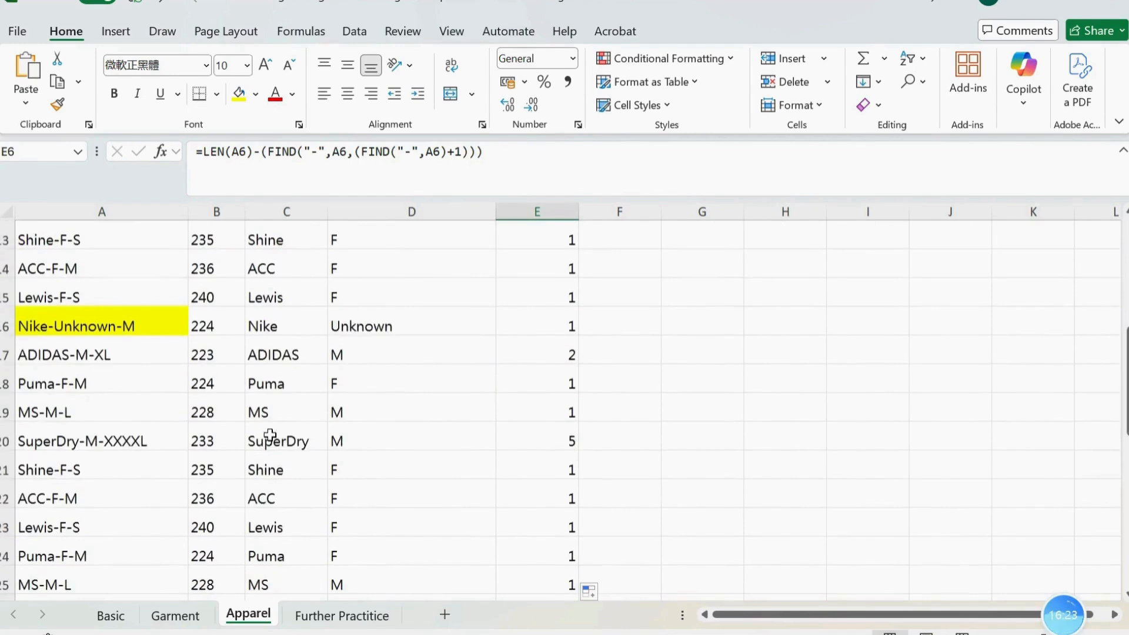
{"action": "scroll", "coordinate": [269, 435], "scroll_direction": "down", "scroll_amount": 2}
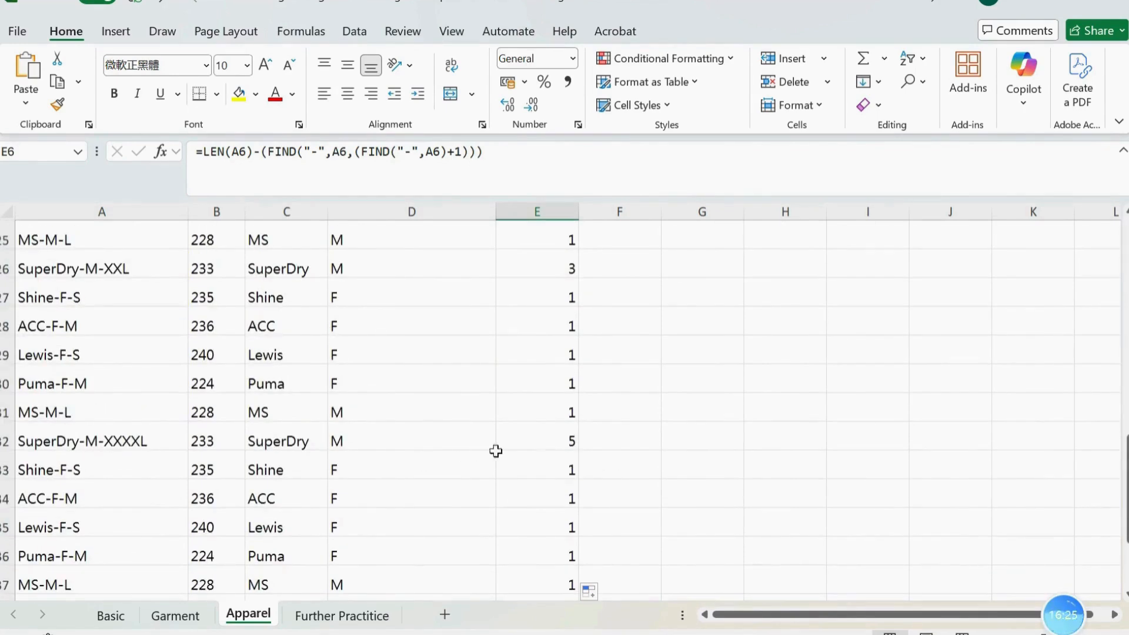
{"action": "left_click", "coordinate": [535, 441]}
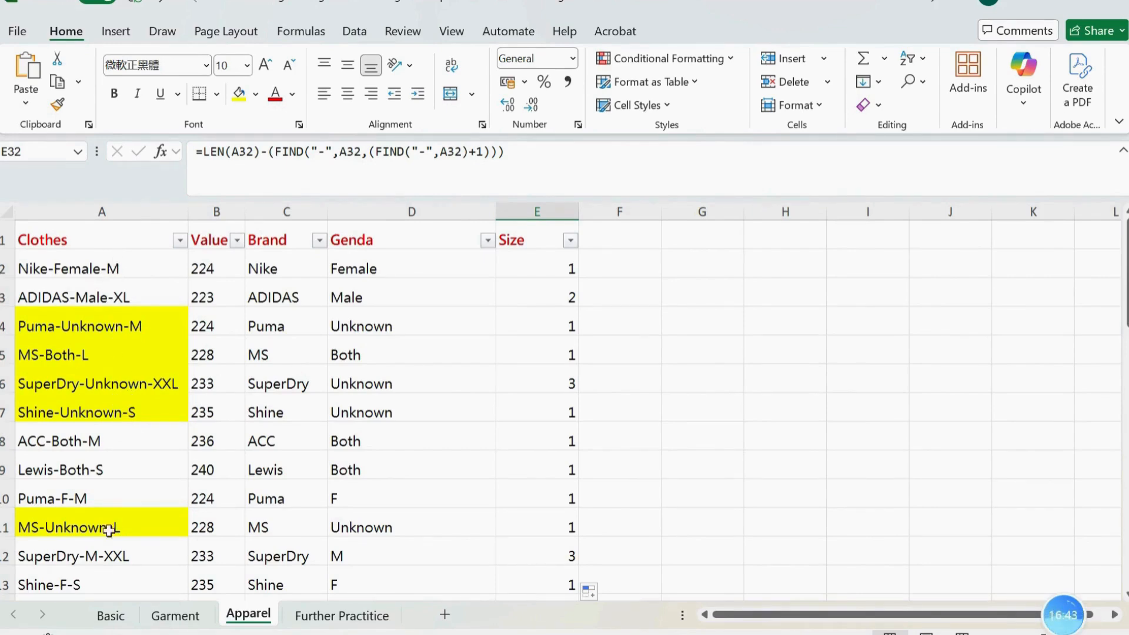
{"action": "left_click", "coordinate": [201, 152]}
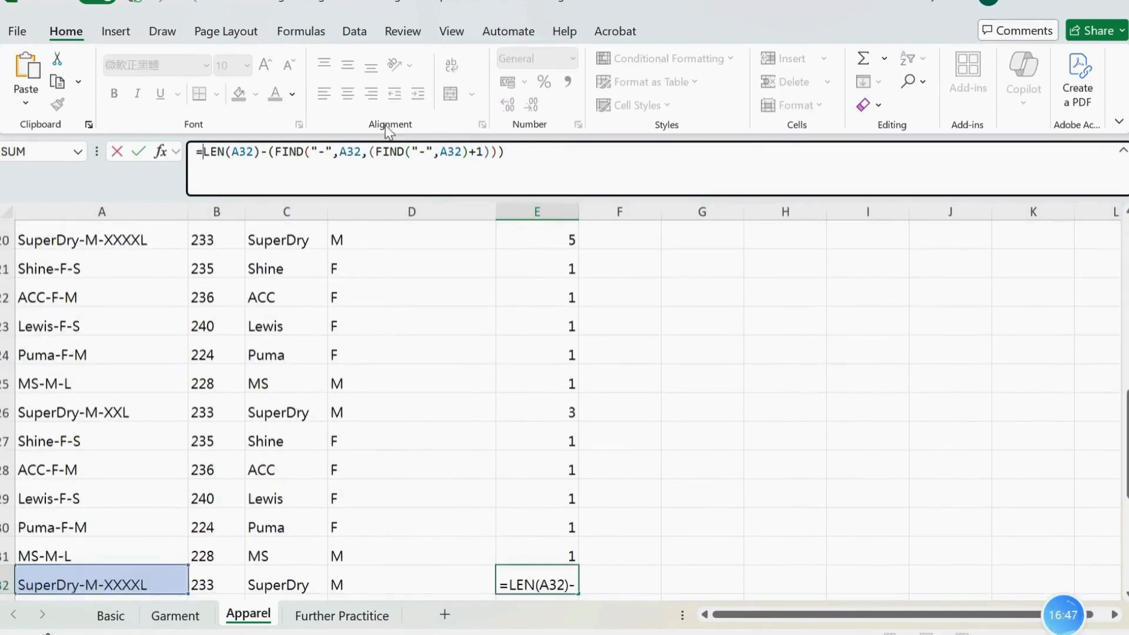
{"action": "scroll", "coordinate": [605, 407], "scroll_direction": "up", "scroll_amount": 6}
{"action": "left_click", "coordinate": [538, 261]}
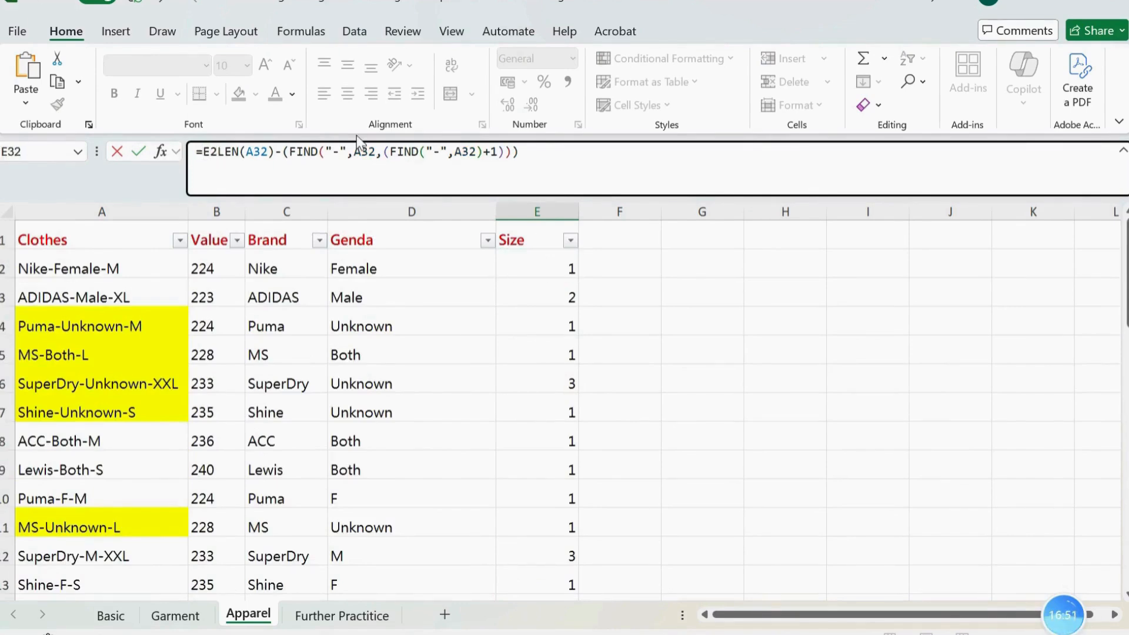
{"action": "type", "text": "("}
{"action": "left_click", "coordinate": [573, 146]}
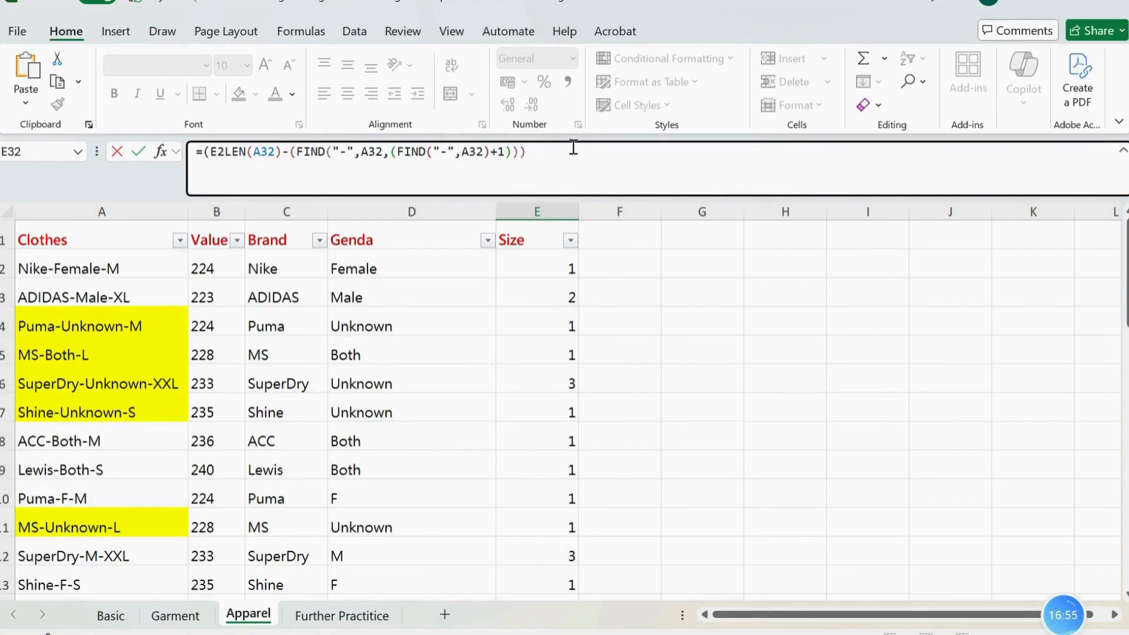
{"action": "key", "text": "Return"}
Enclose the whole LEN minus FIND expression in E2 in an extra pair of parentheses
{"action": "scroll", "coordinate": [595, 277], "scroll_direction": "up", "scroll_amount": 6}
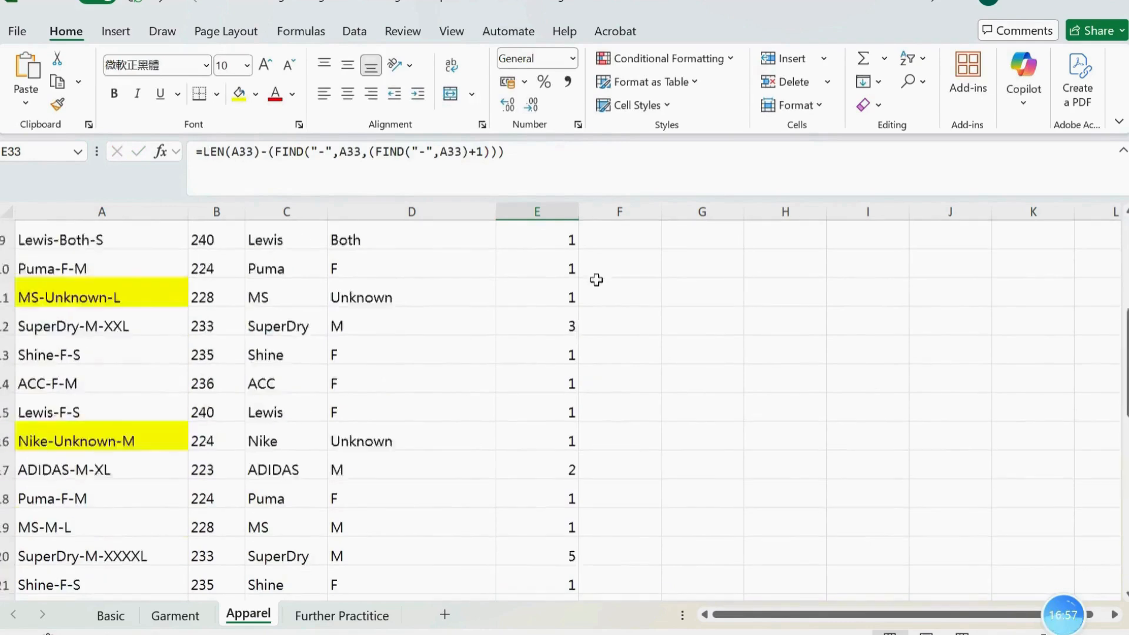
{"action": "left_click", "coordinate": [556, 268]}
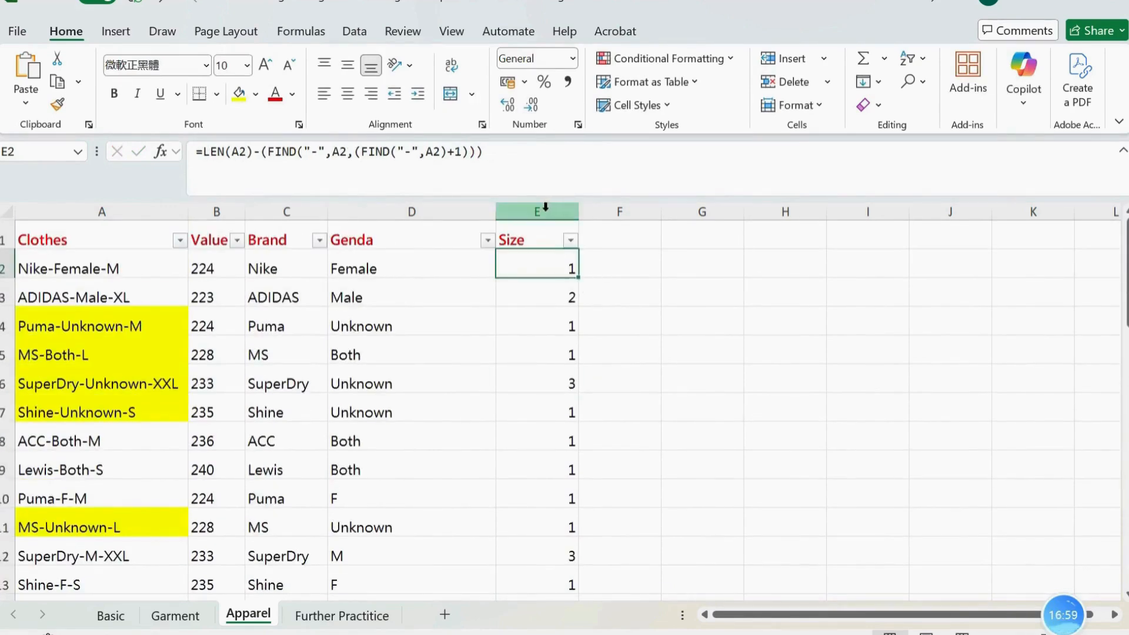
{"action": "left_click", "coordinate": [200, 152]}
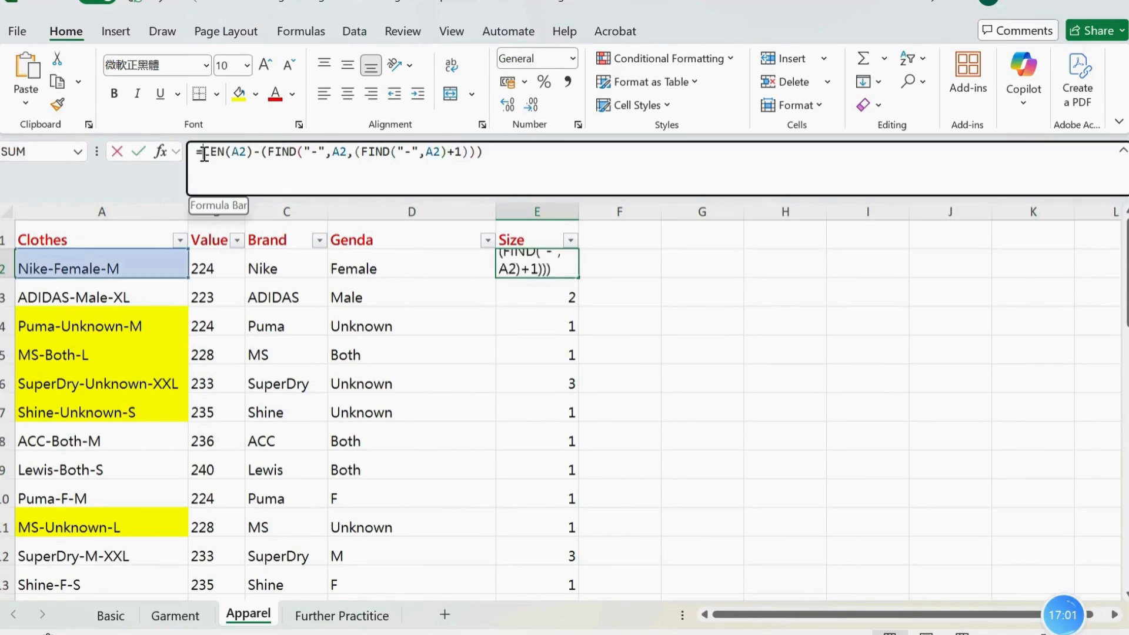
{"action": "type", "text": "("}
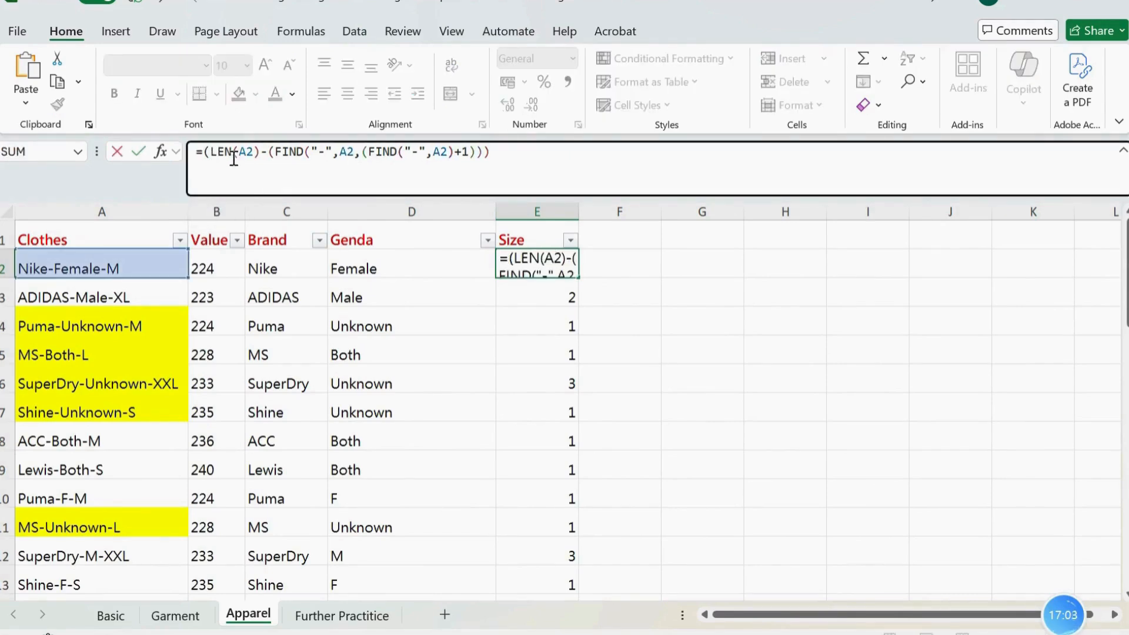
{"action": "left_click", "coordinate": [552, 152]}
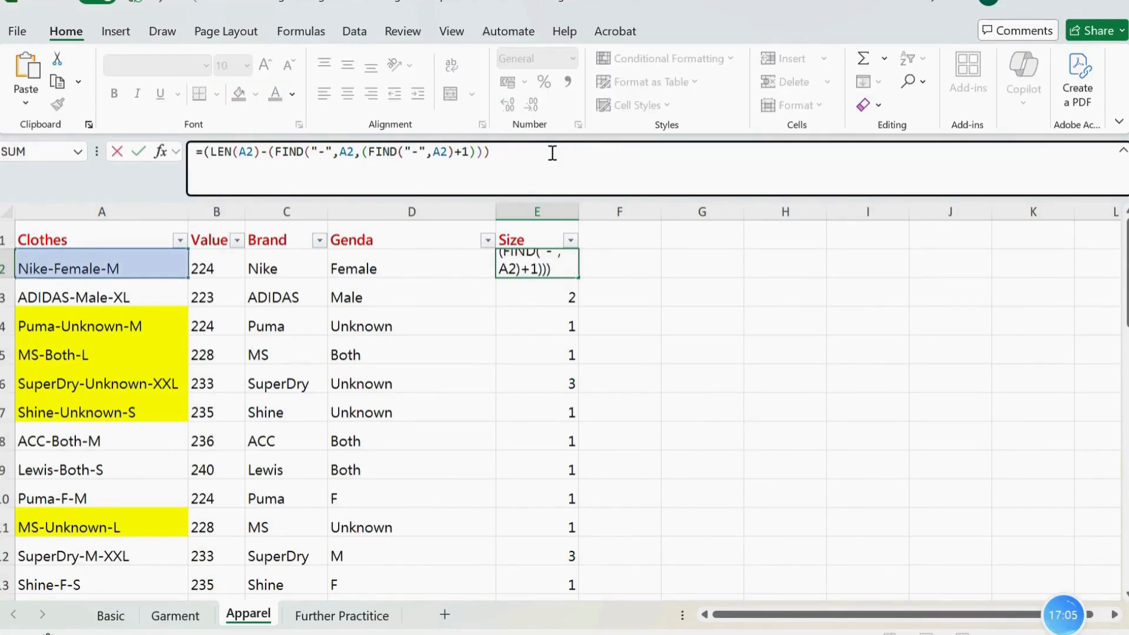
{"action": "key", "text": "Return"}
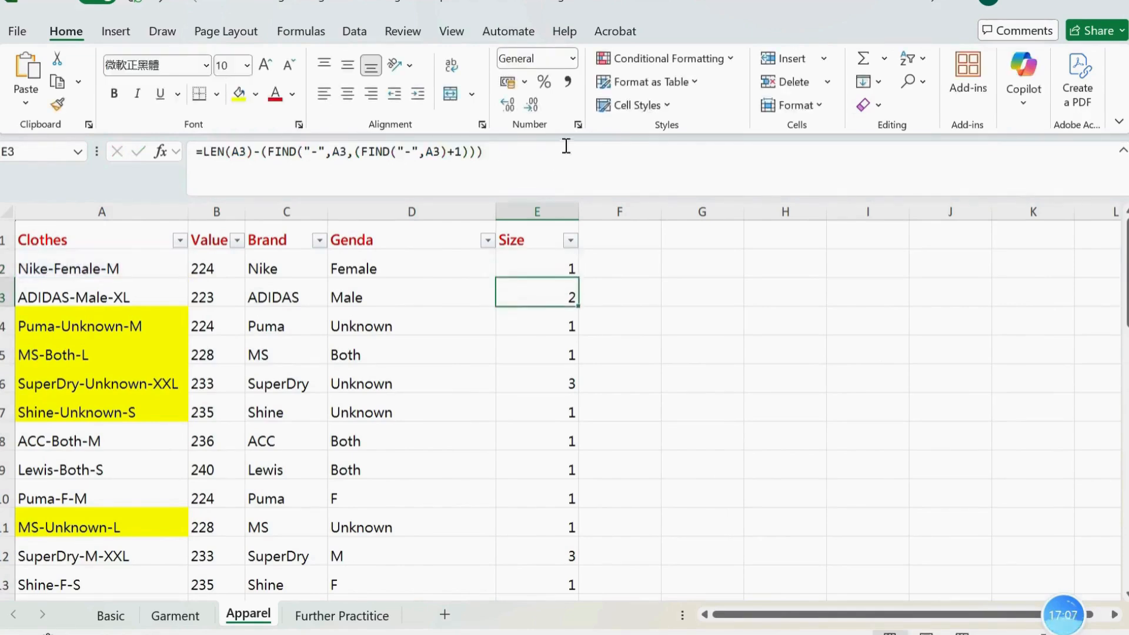
Wrap the E2 expression in RIGHT so the formula reads =RIGHT(A2,(LEN(A2)-(FIND("-",A2,(FIND("-",A2)+1)))))
{"action": "left_click", "coordinate": [550, 263]}
{"action": "left_click", "coordinate": [205, 154]}
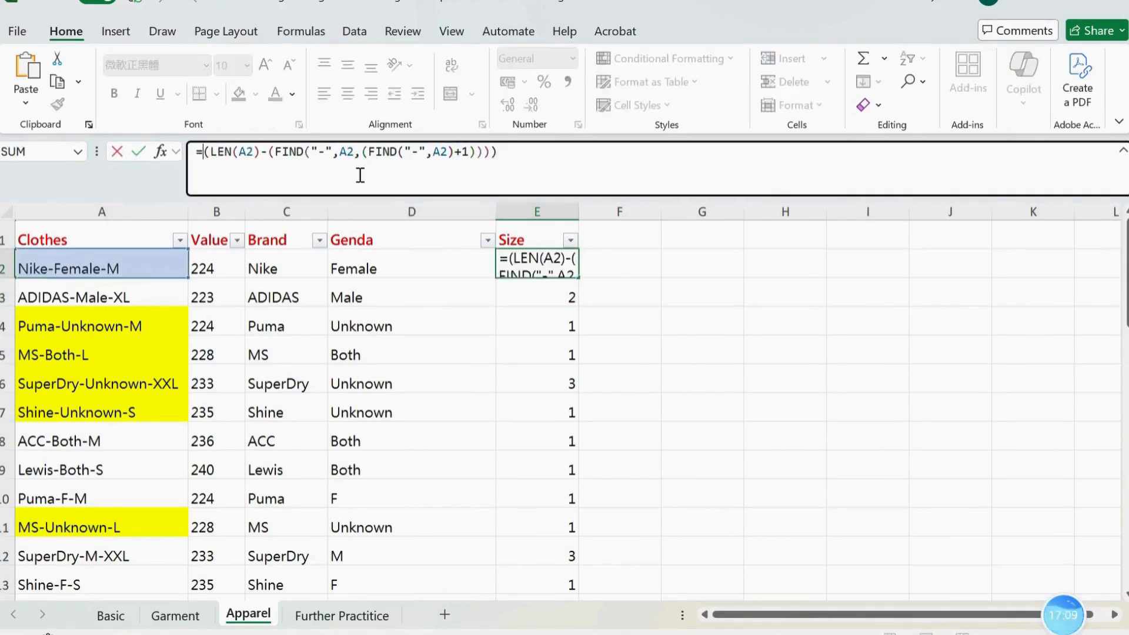
{"action": "type", "text": "right"}
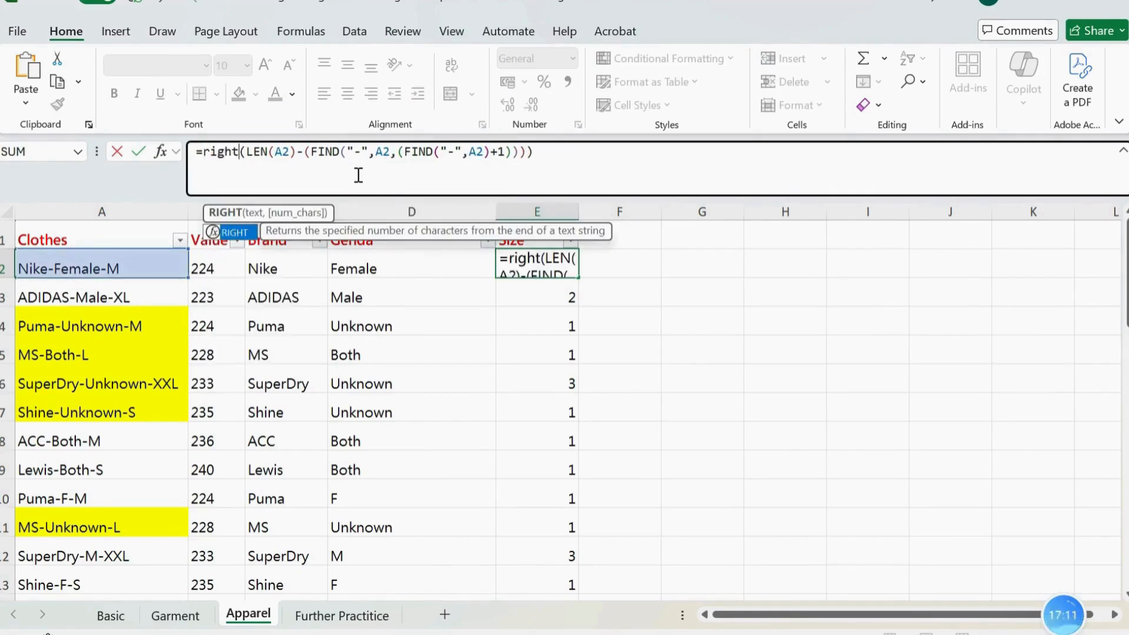
{"action": "key", "text": "Tab"}
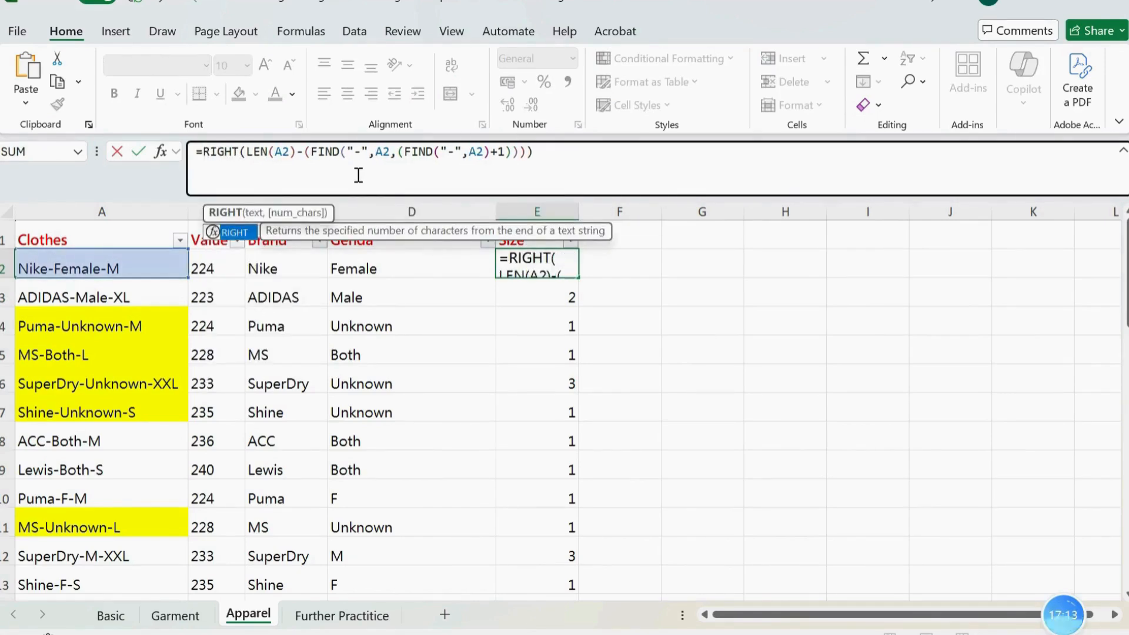
{"action": "type", "text": "("}
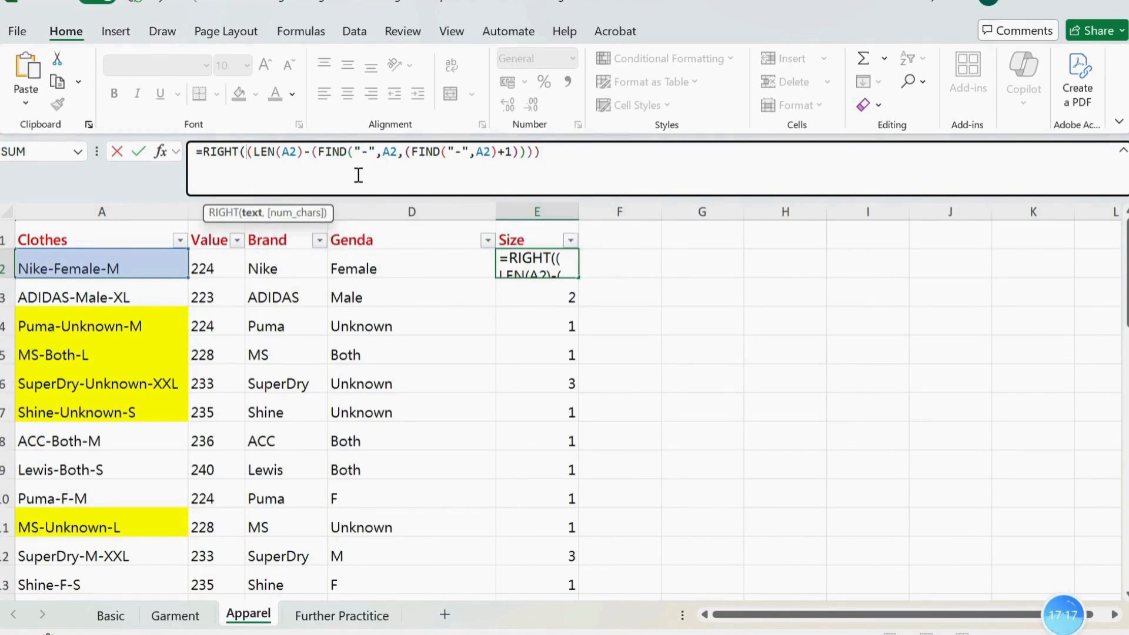
{"action": "type", "text": "a2"}
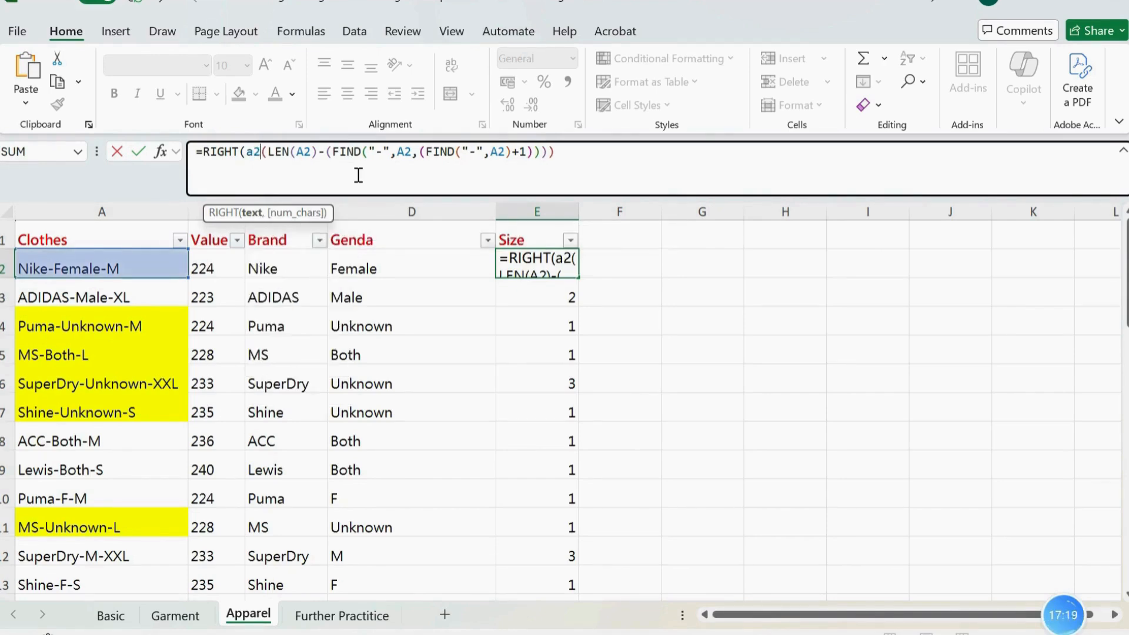
{"action": "type", "text": ","}
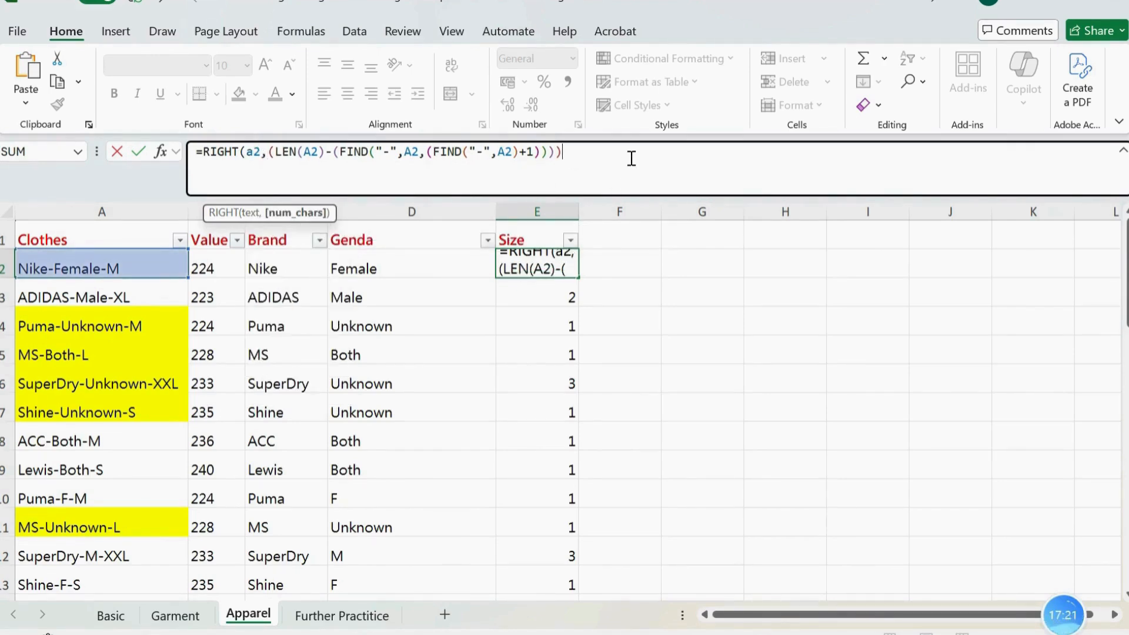
{"action": "key", "text": "Return"}
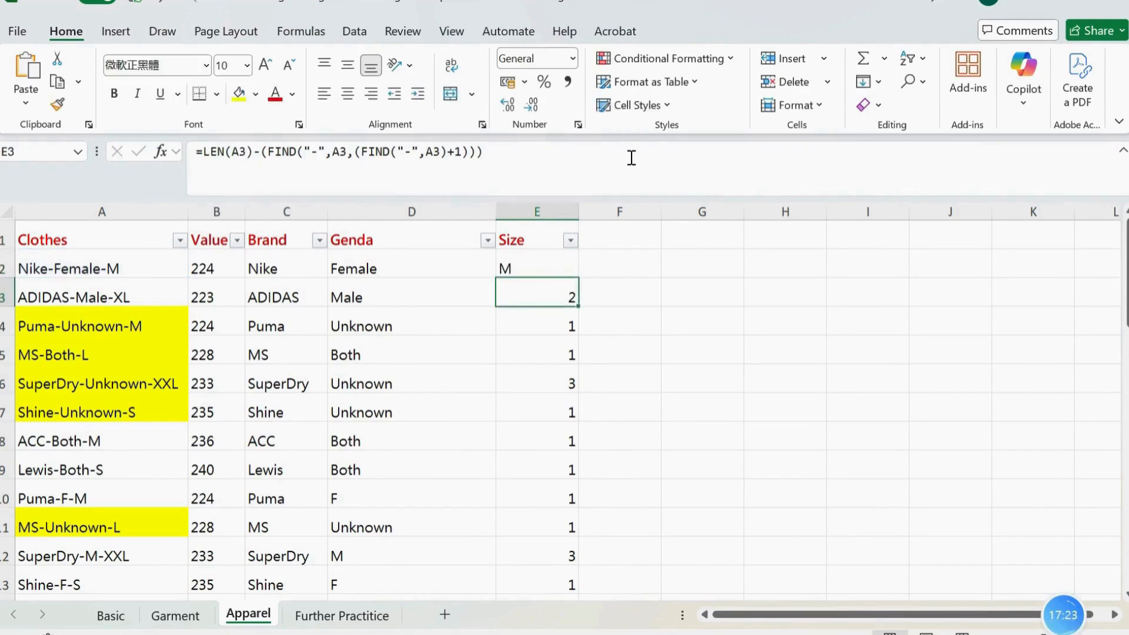
Fill the RIGHT formula from E2 down the Size column and check the extracted sizes
{"action": "left_click", "coordinate": [544, 263]}
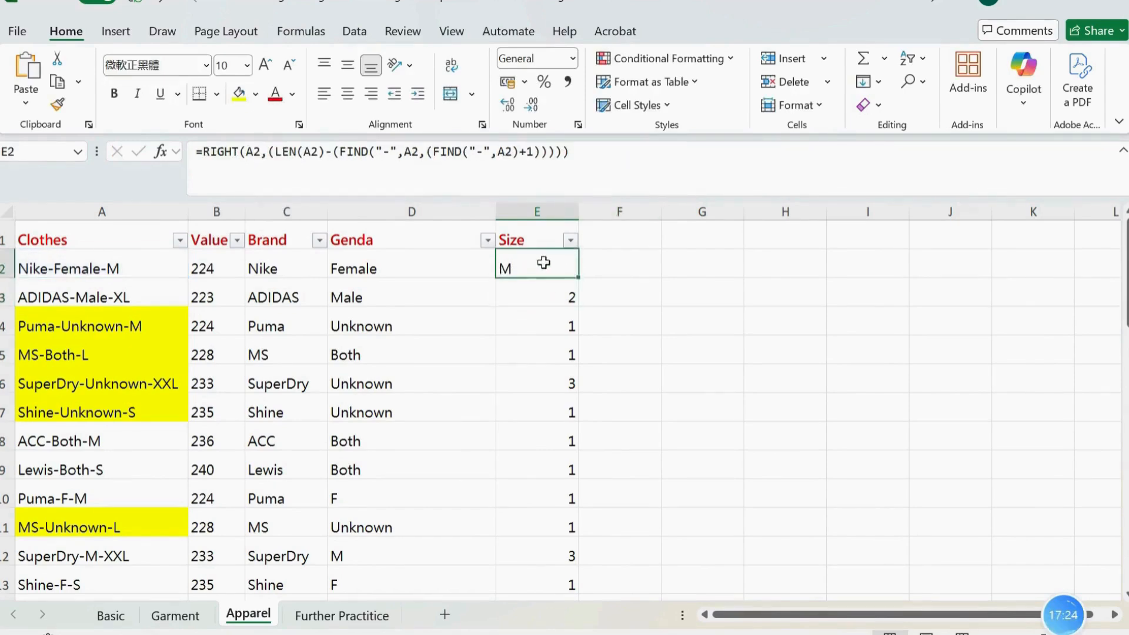
{"action": "double_click", "coordinate": [580, 277]}
{"action": "left_click", "coordinate": [536, 340]}
{"action": "scroll", "coordinate": [537, 335], "scroll_direction": "down", "scroll_amount": 5}
{"action": "scroll", "coordinate": [534, 335], "scroll_direction": "up", "scroll_amount": 5}
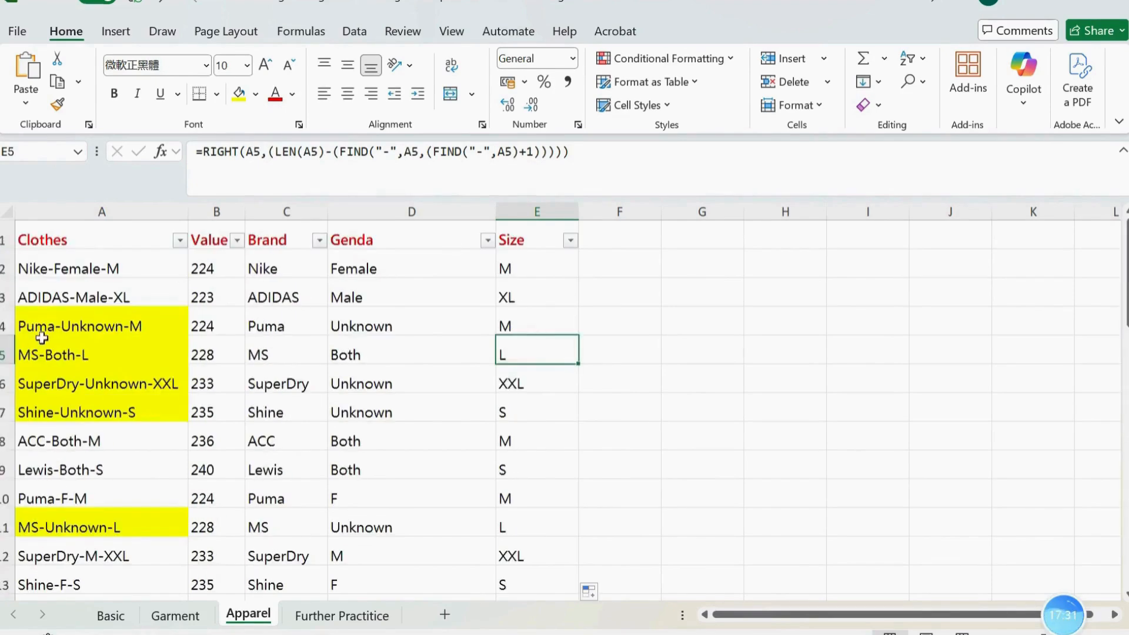
Create a PivotTable from the range Apparel!$A$1:$E$41 on a new worksheet
{"action": "left_click", "coordinate": [52, 302]}
{"action": "left_click", "coordinate": [117, 33]}
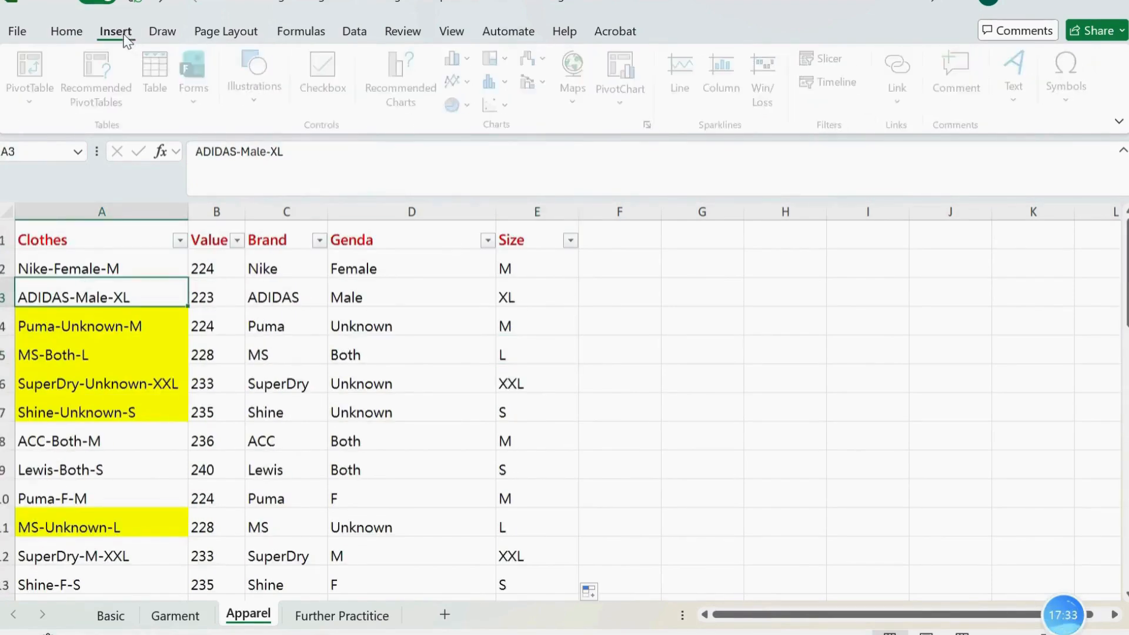
{"action": "left_click", "coordinate": [29, 103]}
{"action": "left_click", "coordinate": [44, 129]}
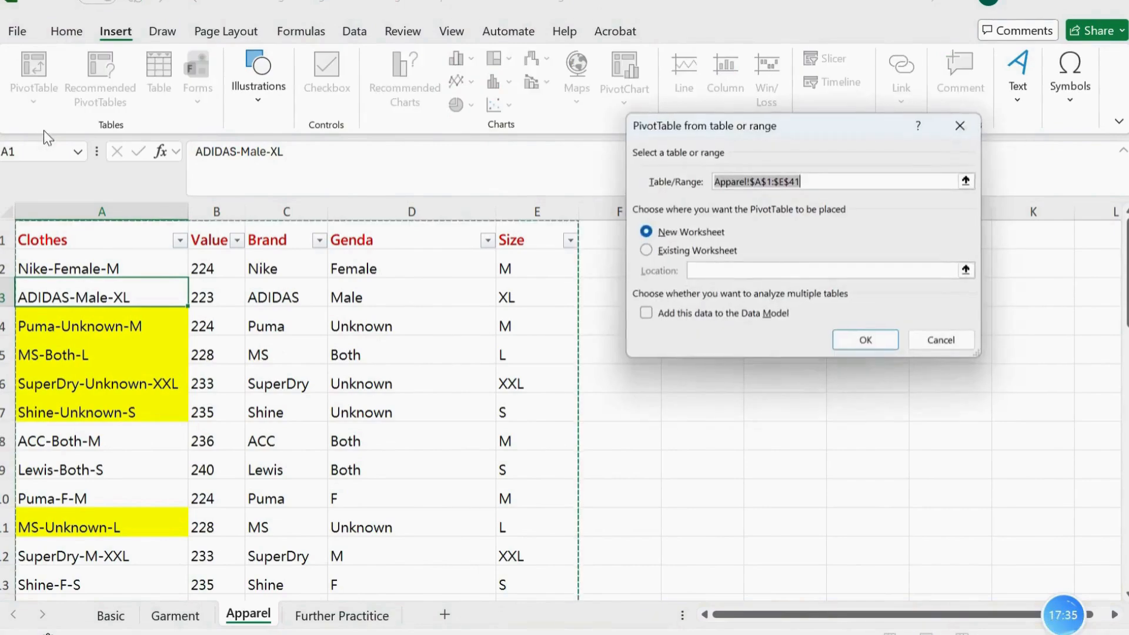
{"action": "left_click", "coordinate": [876, 342]}
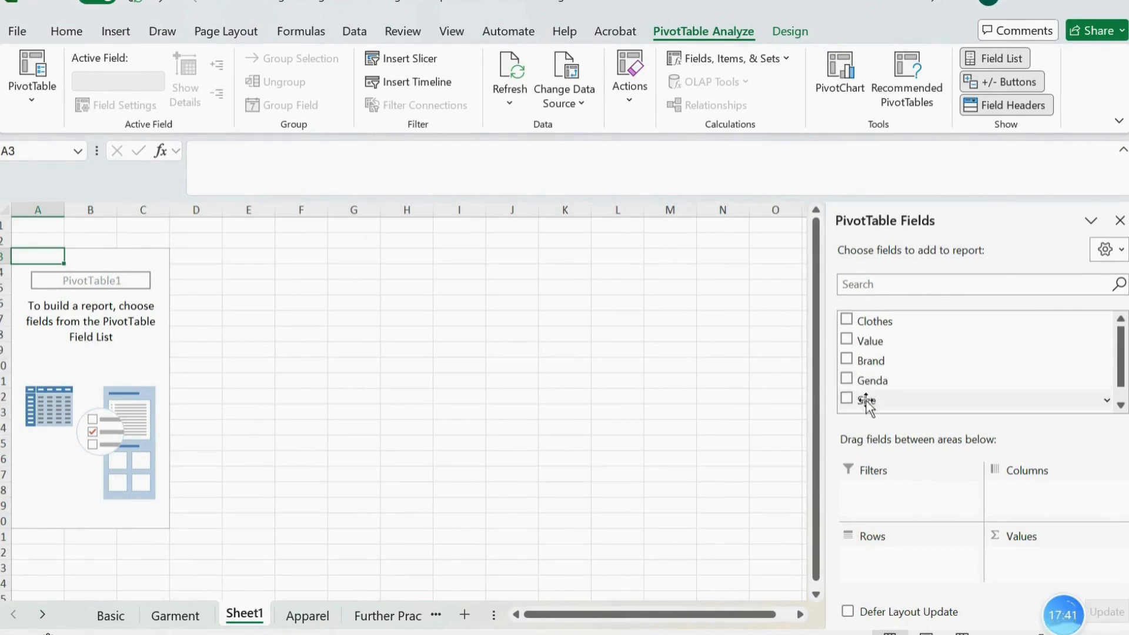
Lay out the PivotTable with Genda as rows, Brand as columns and the sum of Value as values
{"action": "left_click_drag", "start_coordinate": [853, 381], "coordinate": [94, 361]}
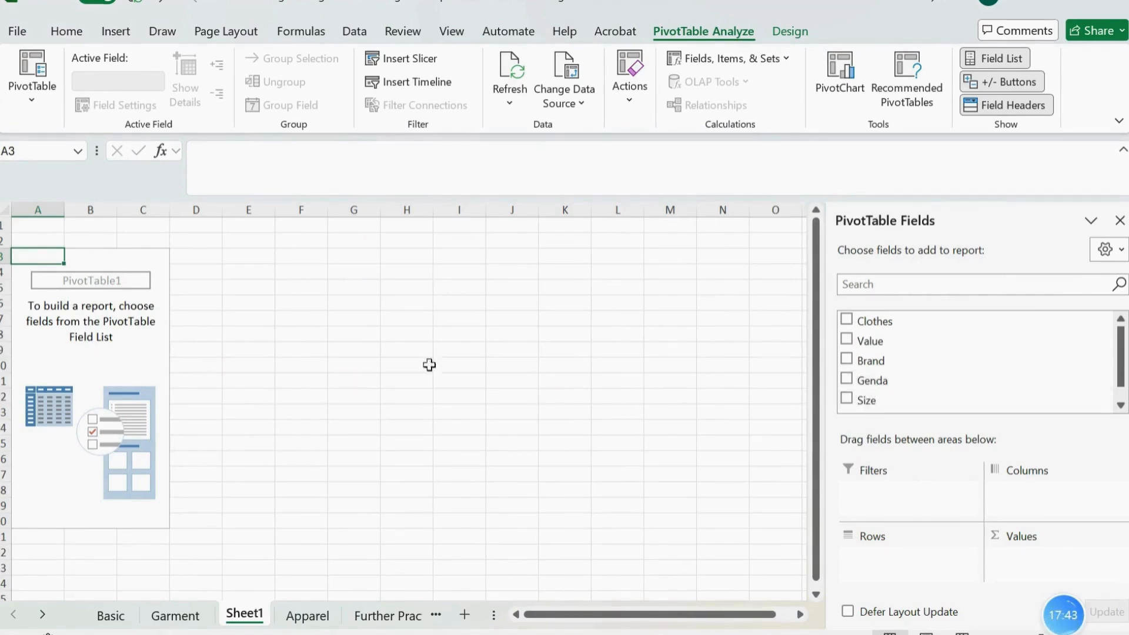
{"action": "left_click_drag", "start_coordinate": [859, 381], "coordinate": [871, 556]}
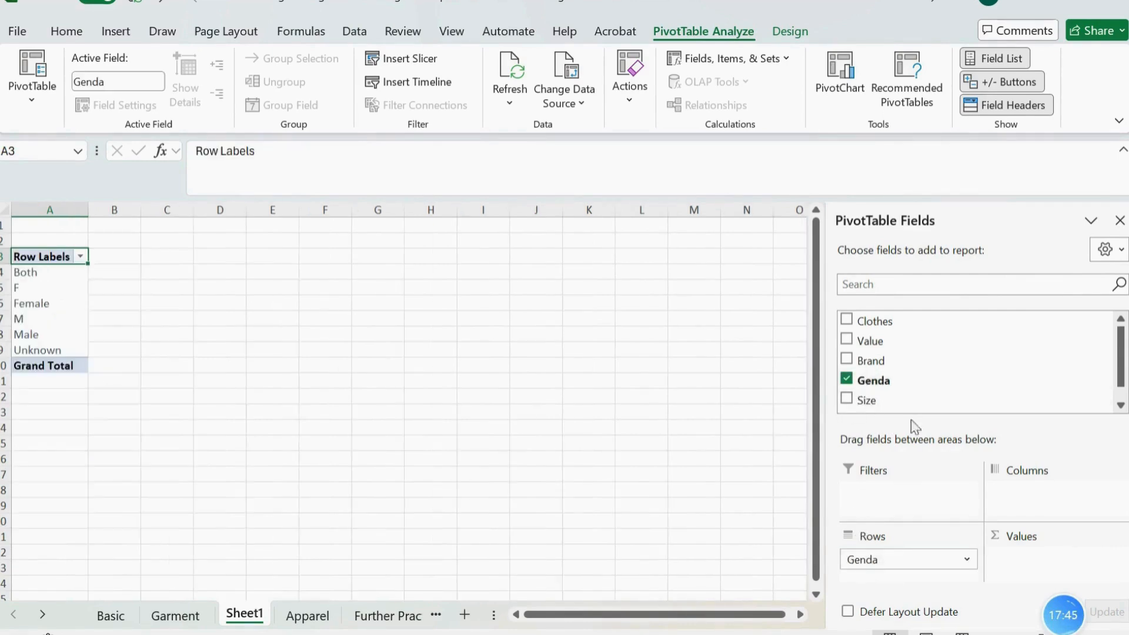
{"action": "left_click_drag", "start_coordinate": [869, 342], "coordinate": [1047, 563]}
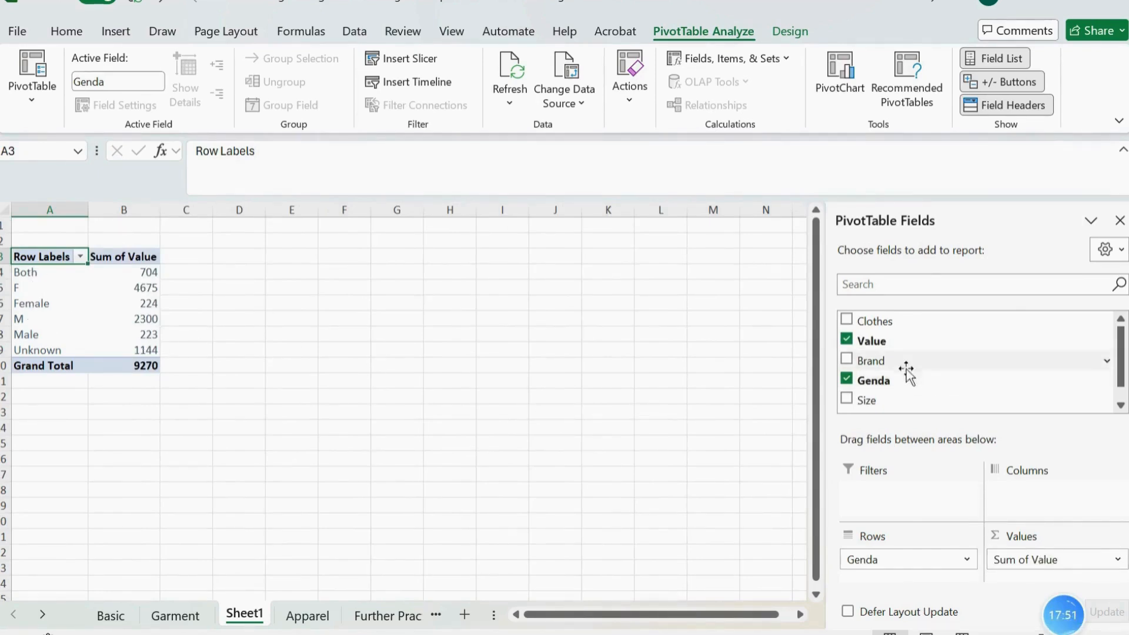
{"action": "left_click_drag", "start_coordinate": [872, 321], "coordinate": [912, 322]}
{"action": "left_click_drag", "start_coordinate": [875, 364], "coordinate": [1064, 497]}
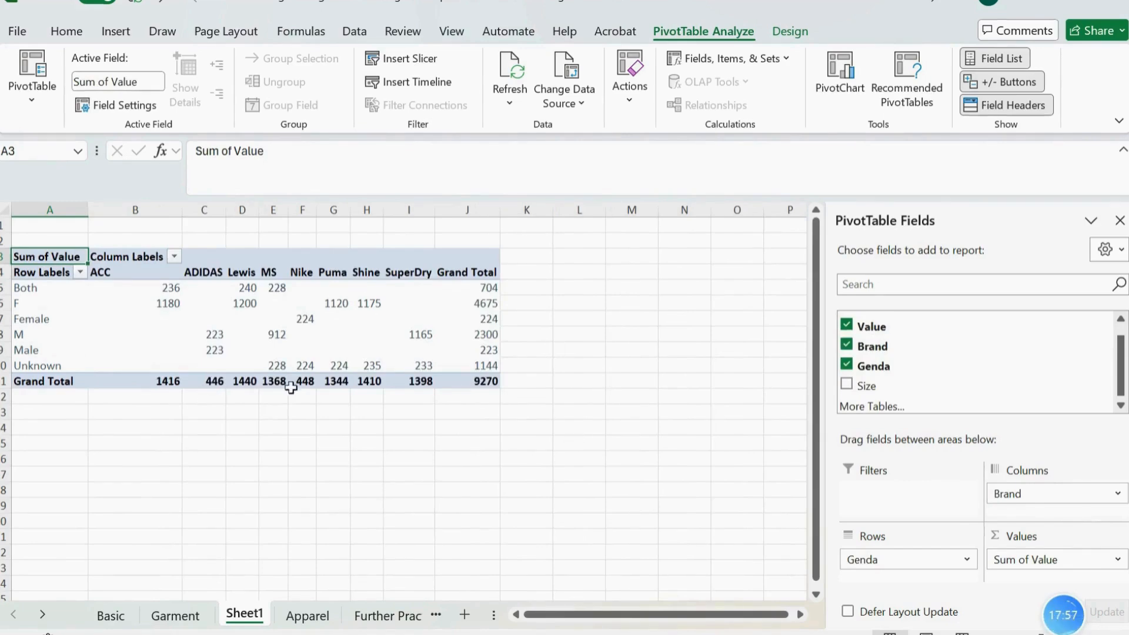
{"action": "left_click", "coordinate": [425, 486]}
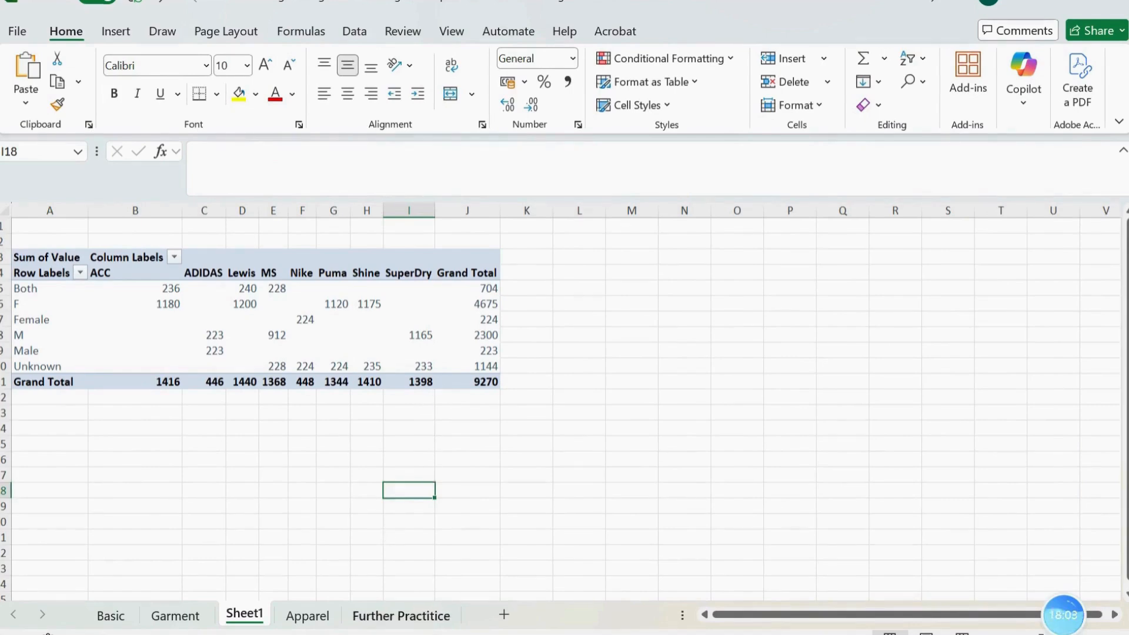
Open the Further Practitice sheet with the Q-separated product codes
{"action": "left_click", "coordinate": [410, 622]}
{"action": "left_click", "coordinate": [392, 372]}
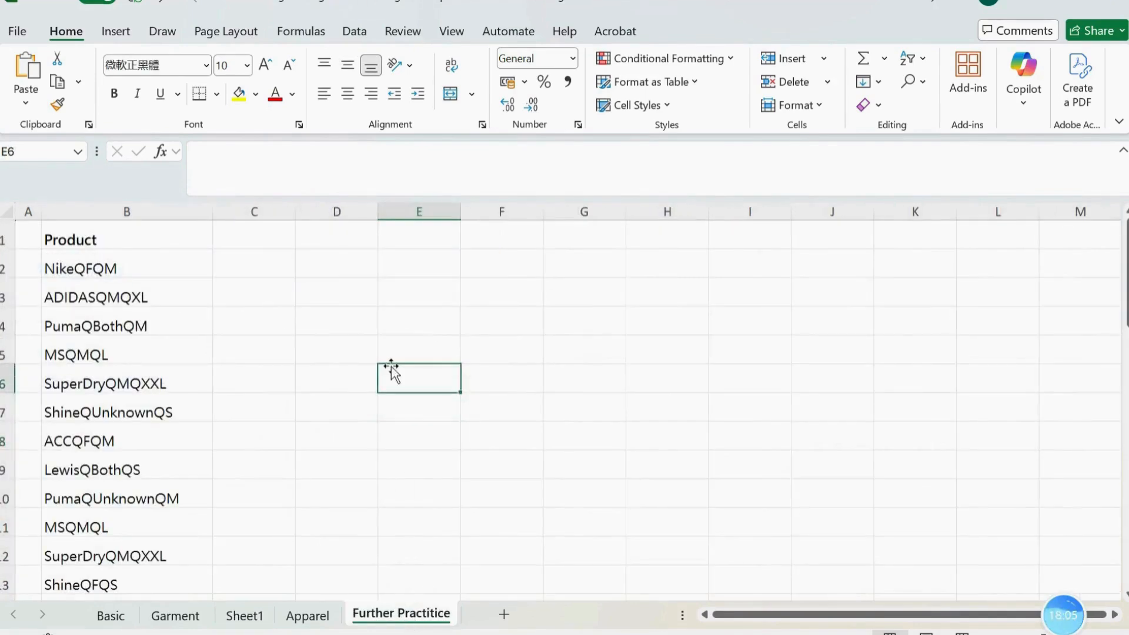